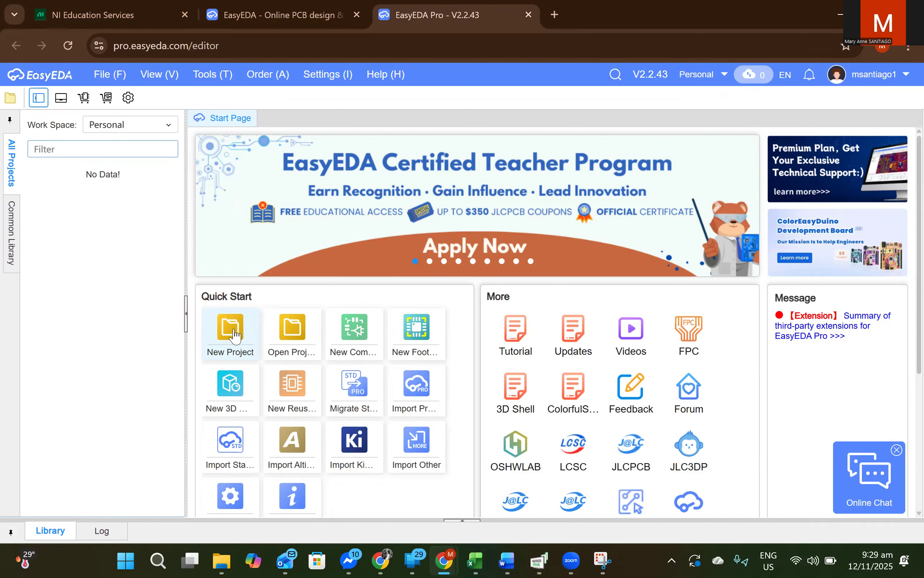
# Create a new personal project named LPS
pyautogui.click(234, 335)
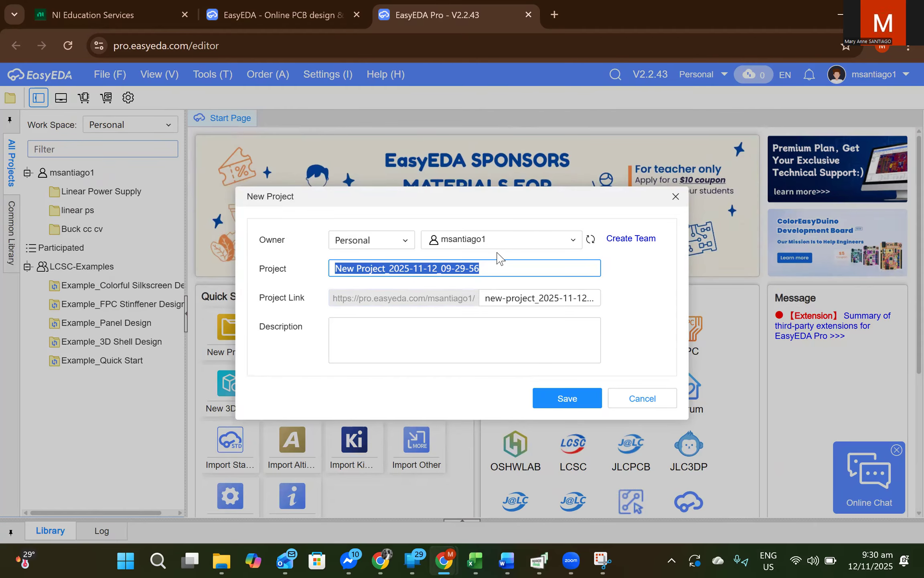
pyautogui.write('L')
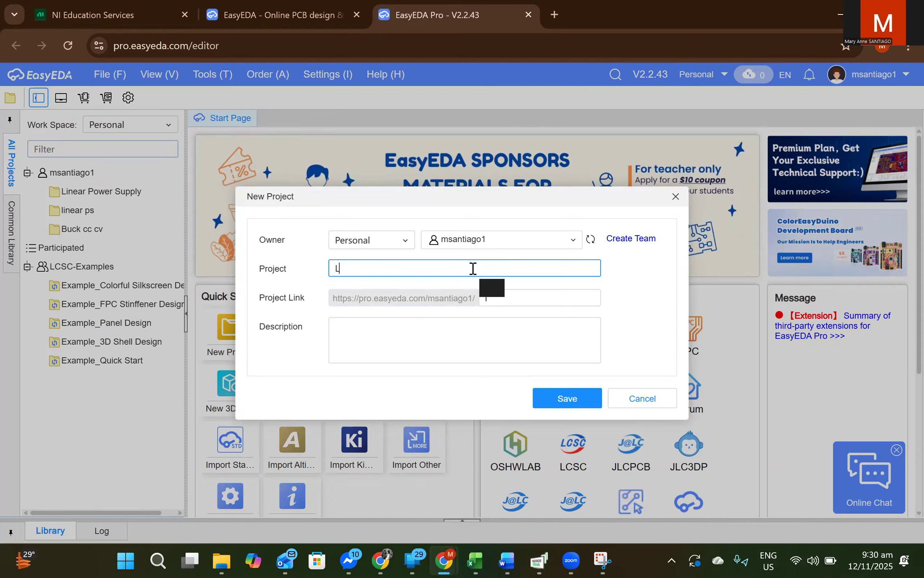
pyautogui.write('PS')
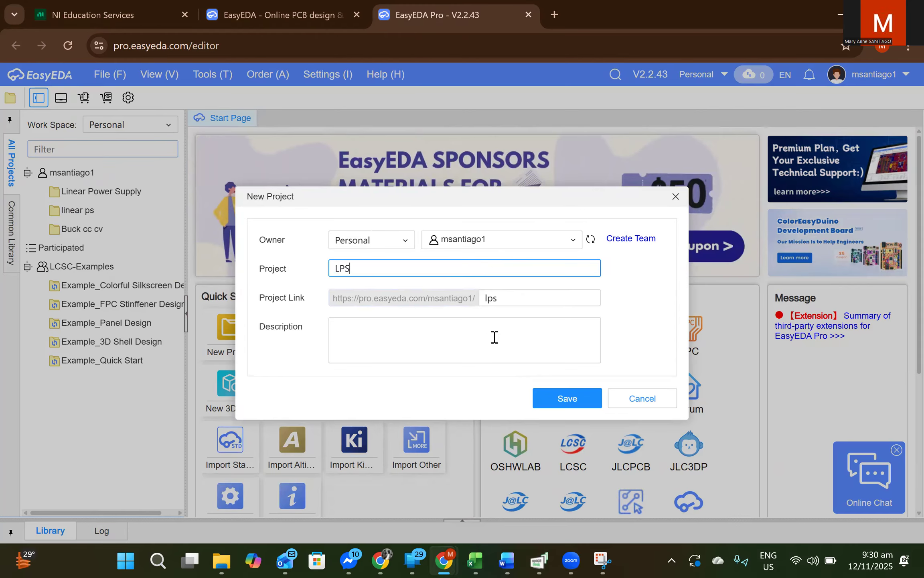
pyautogui.click(571, 399)
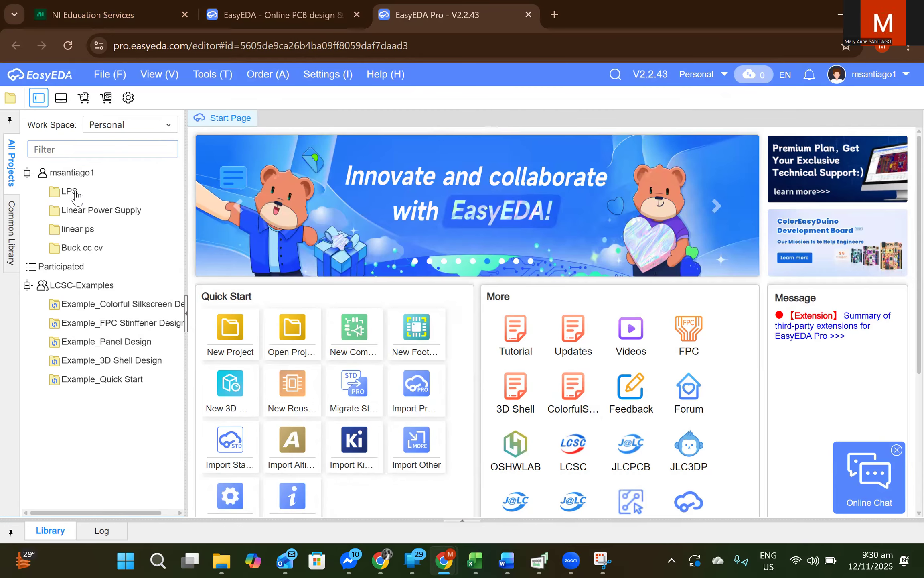
# Open page P1 of Schematic1 in the LPS project and collapse the page properties to widen the drawing area
pyautogui.doubleClick(70, 192)
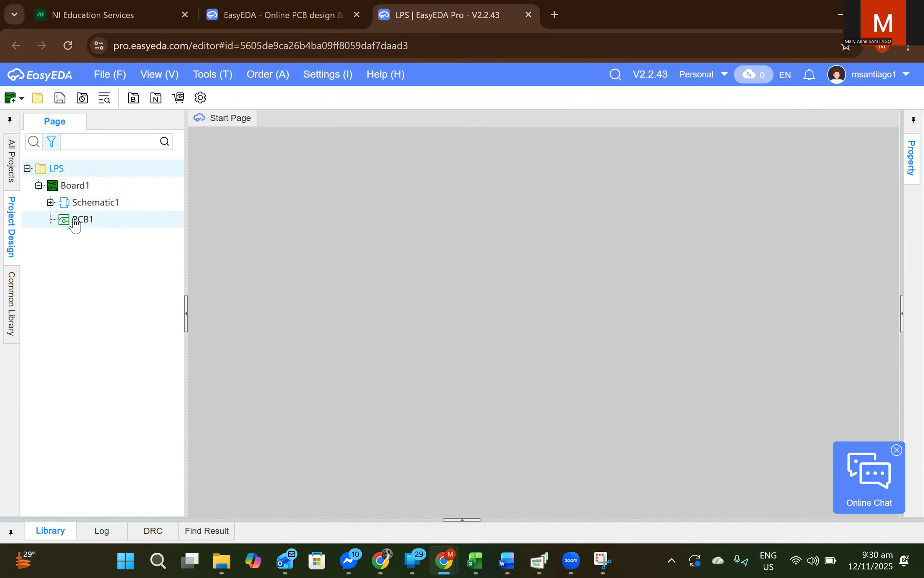
pyautogui.doubleClick(85, 204)
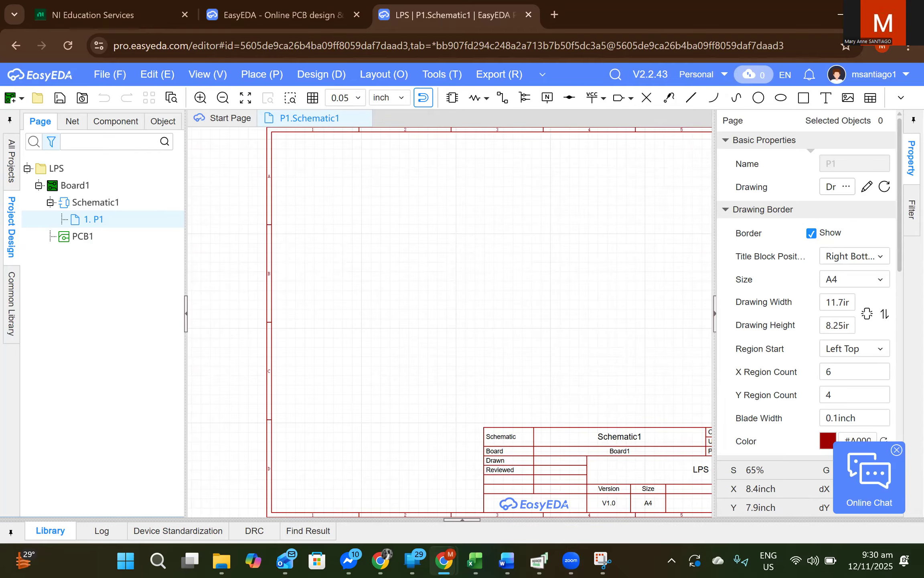
pyautogui.click(715, 314)
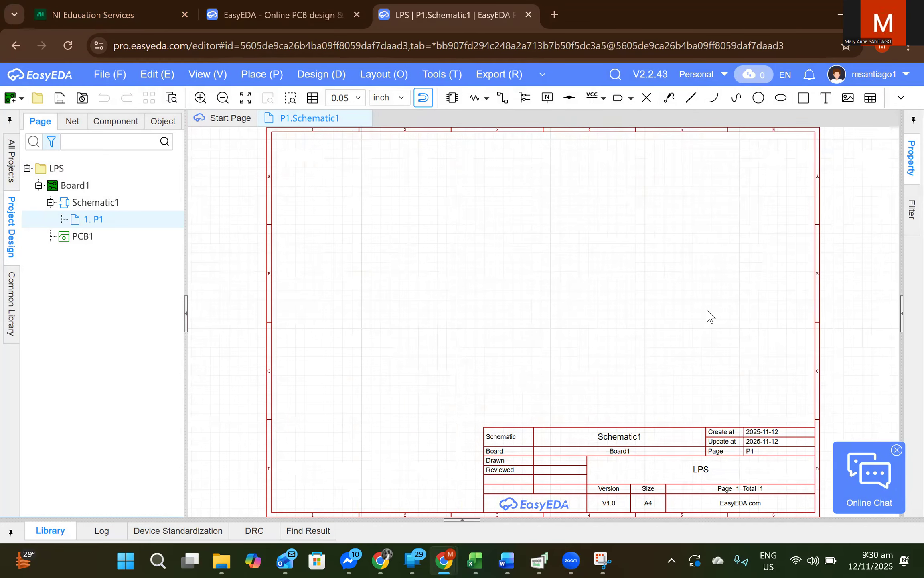
# Search the LCSC Electronics device library for 1n5406 to place on the schematic
pyautogui.click(267, 76)
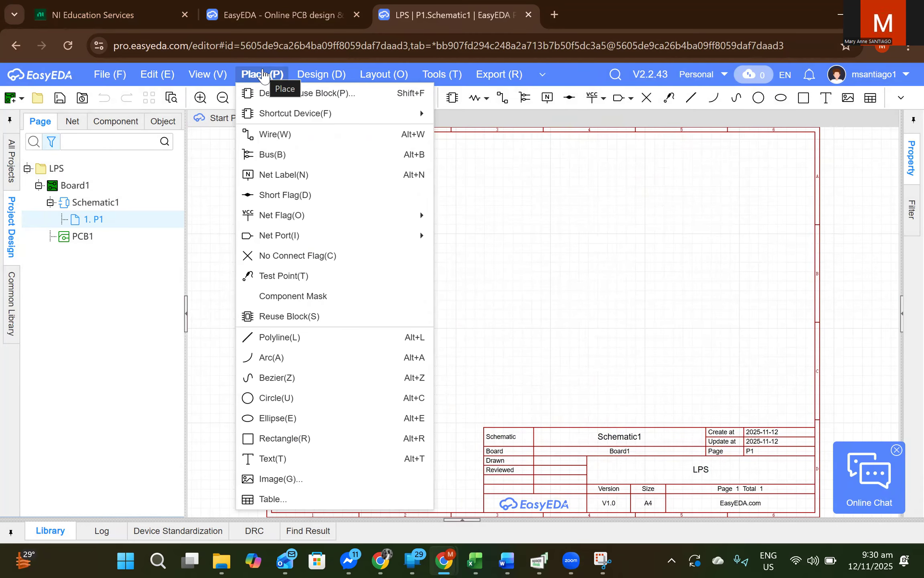
pyautogui.click(264, 92)
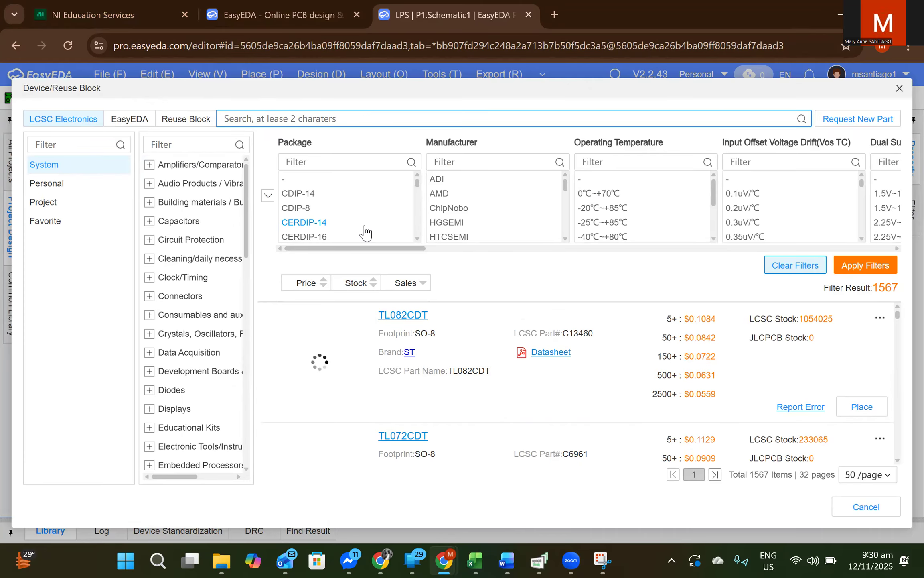
pyautogui.write('1')
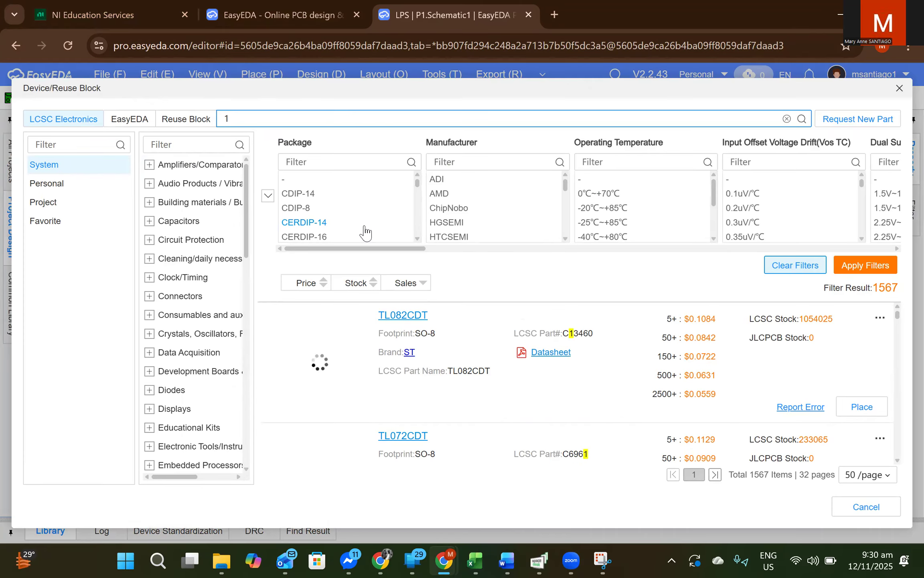
pyautogui.write('n540')
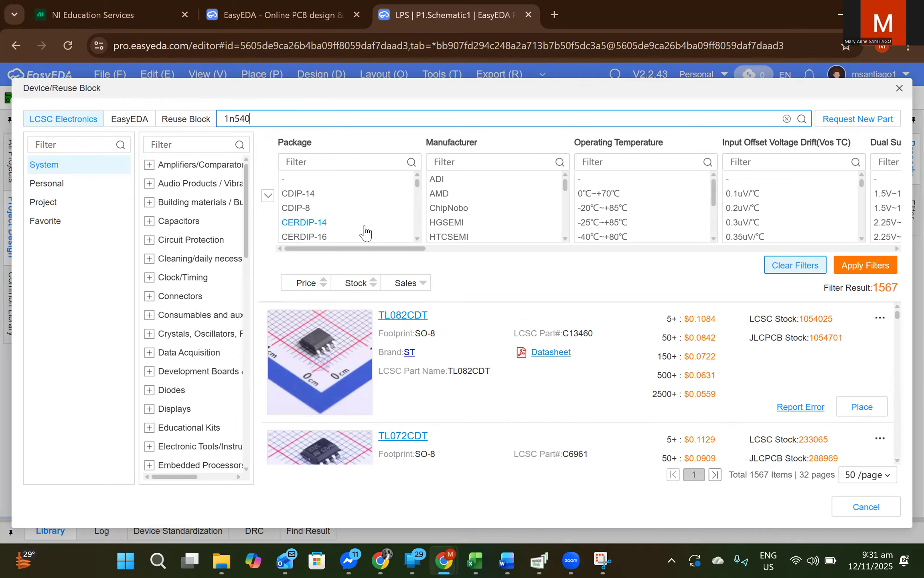
pyautogui.write('6')
pyautogui.press('Return')
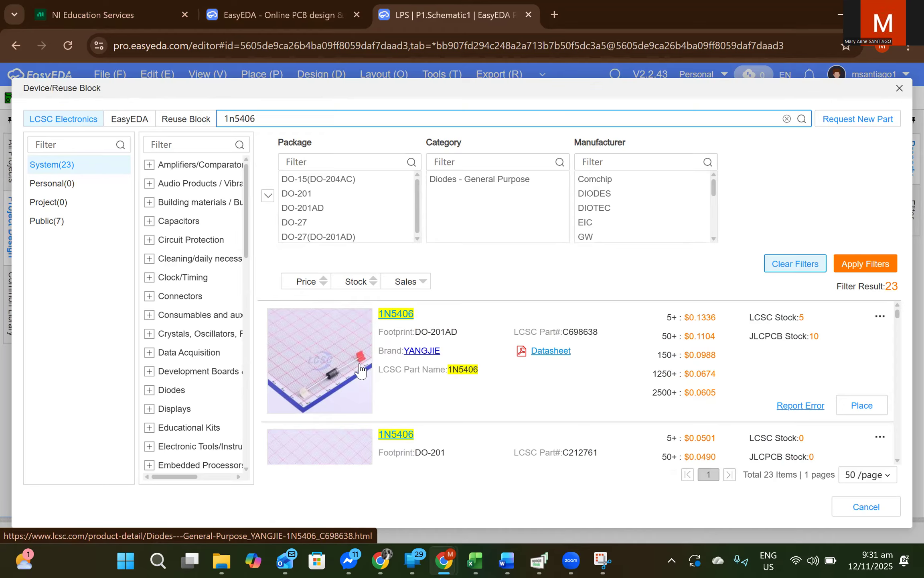
# Compare the first 1N5406 listings by footprint, image and stock, and look at the LGE part's product page
pyautogui.scroll(-1, 363, 384)
pyautogui.scroll(-1, 363, 383)
pyautogui.scroll(2, 381, 393)
pyautogui.scroll(-3, 442, 409)
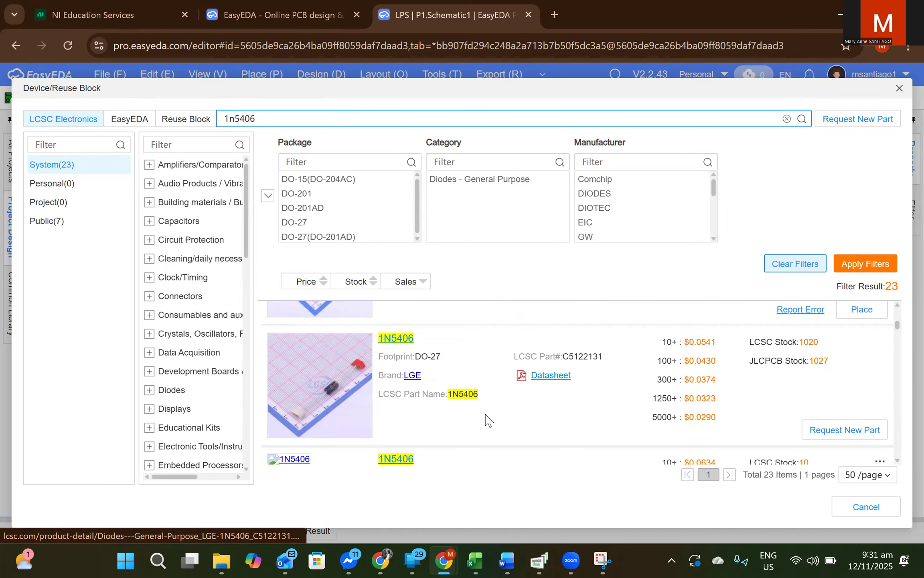
pyautogui.scroll(4, 369, 381)
pyautogui.scroll(-4, 353, 397)
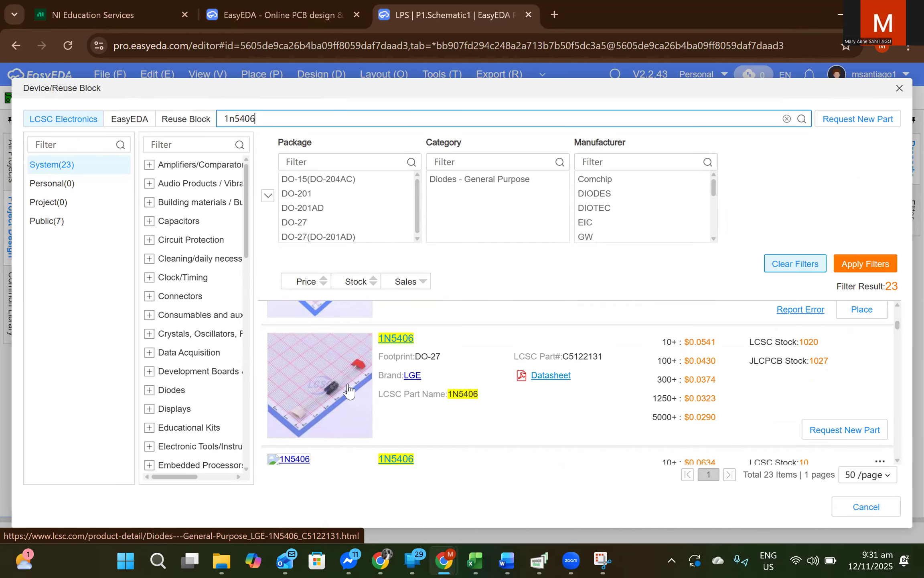
pyautogui.scroll(-5, 341, 391)
pyautogui.scroll(2, 341, 395)
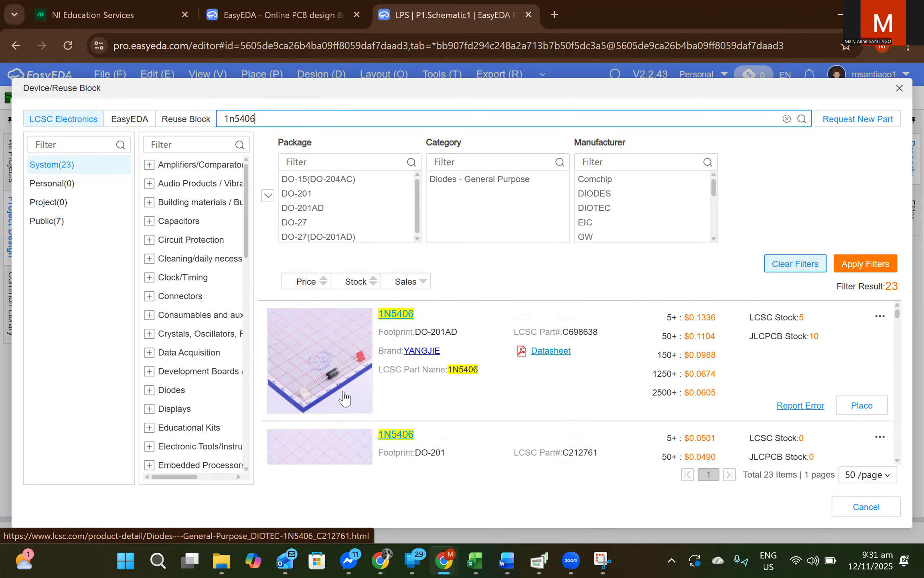
pyautogui.scroll(-2, 346, 394)
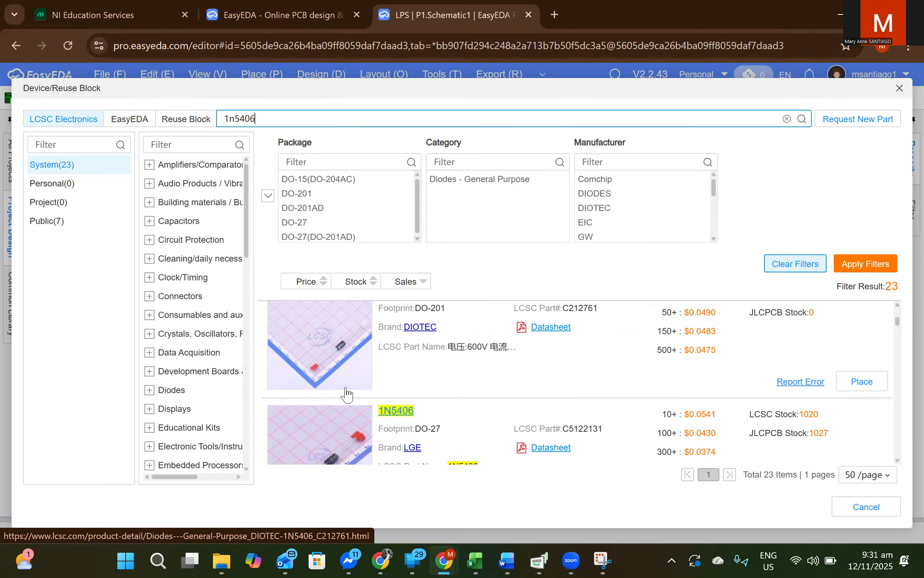
pyautogui.scroll(-2, 347, 395)
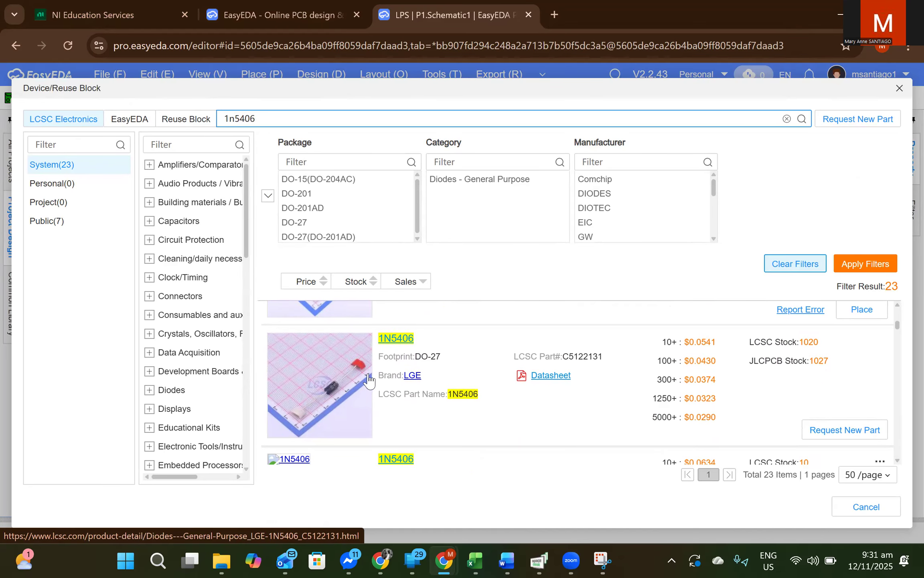
pyautogui.click(392, 411)
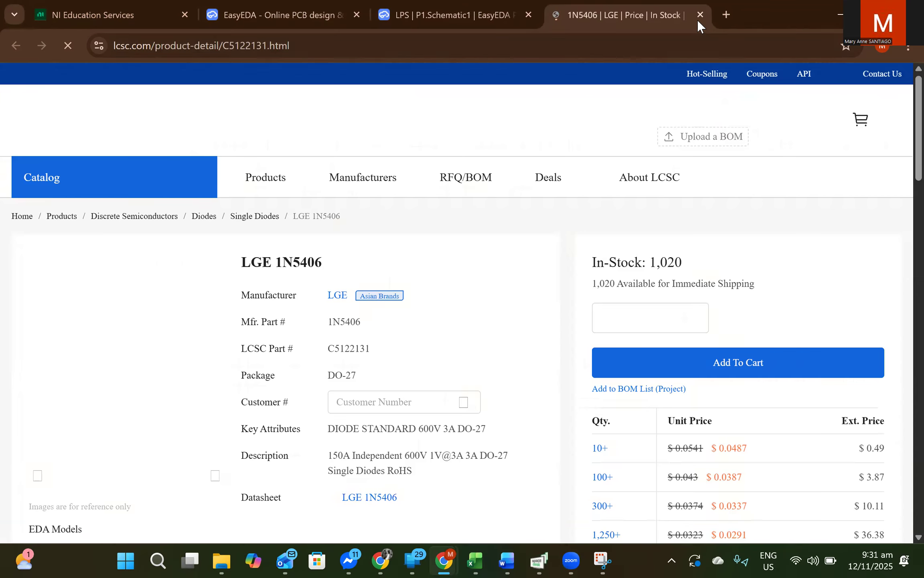
pyautogui.hotkey('ctrl', 'w')
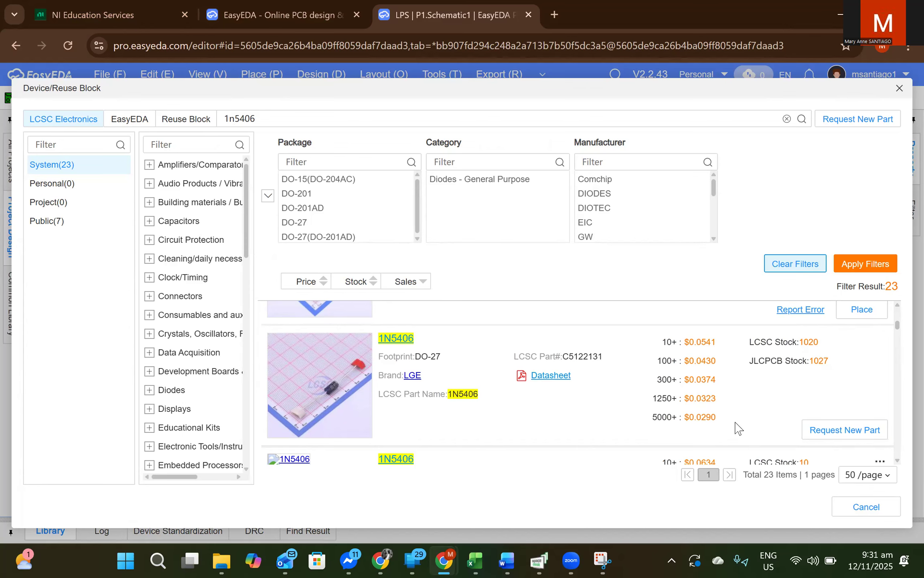
# Choose the SUNMATE Elec 1N5406 diode with the DO-27 footprint, LCSC part C5338388, for placement
pyautogui.scroll(-5, 773, 425)
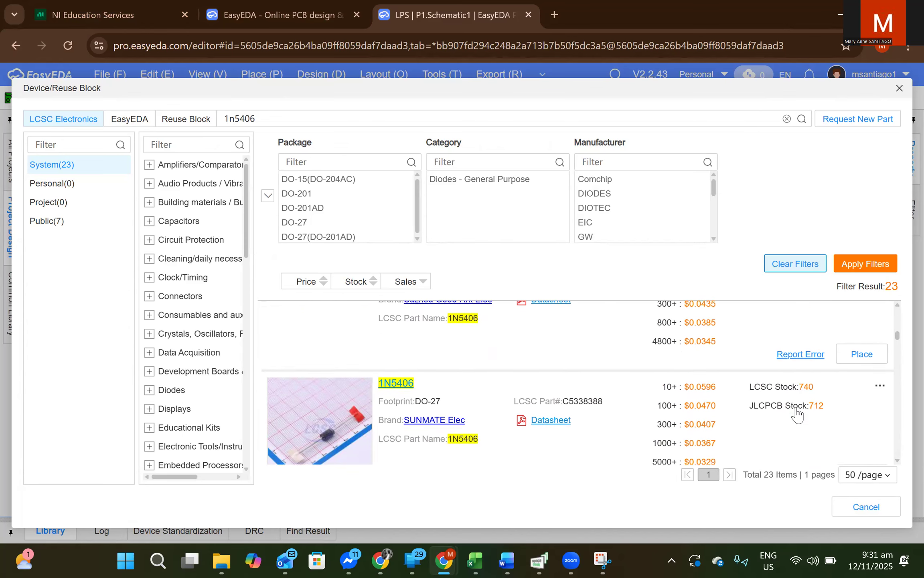
pyautogui.scroll(-2, 796, 415)
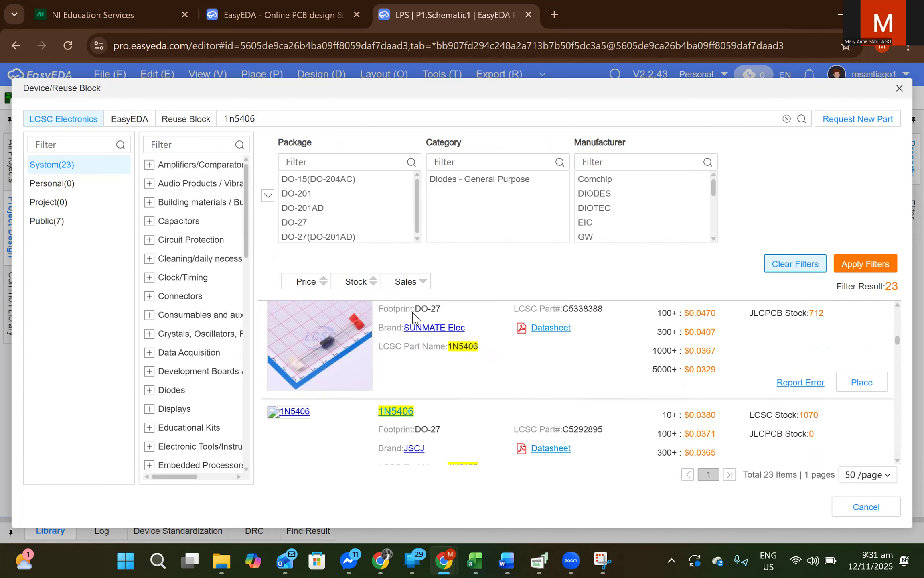
pyautogui.scroll(2, 413, 317)
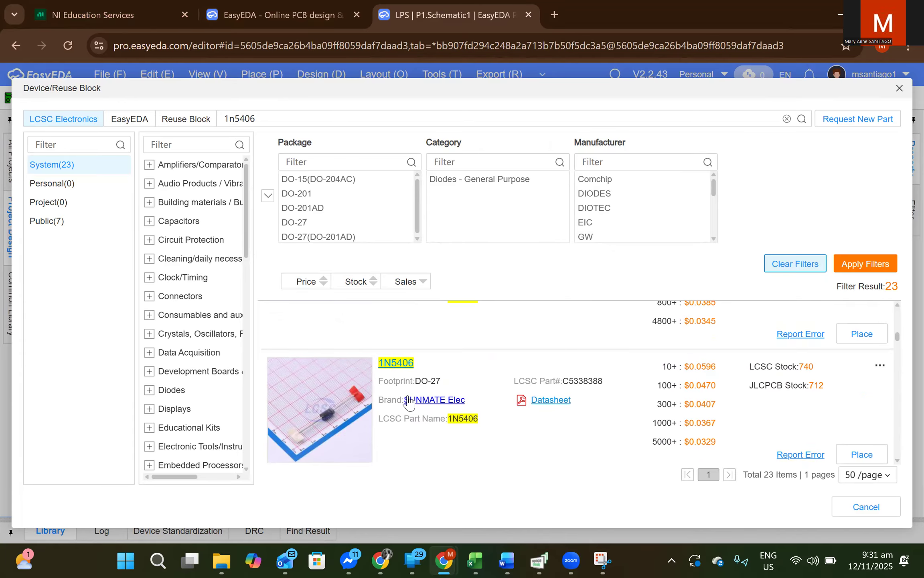
pyautogui.scroll(2, 469, 397)
pyautogui.scroll(5, 470, 397)
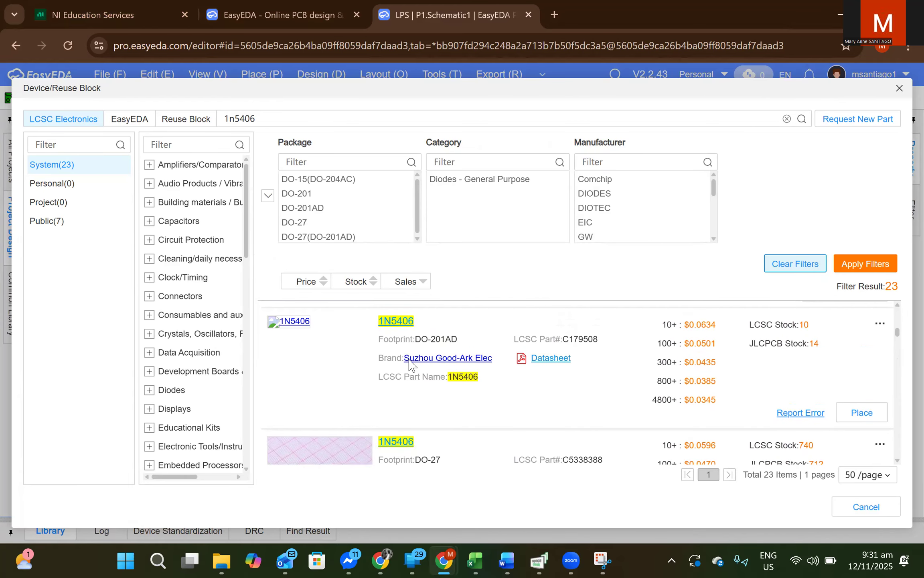
pyautogui.scroll(-4, 402, 386)
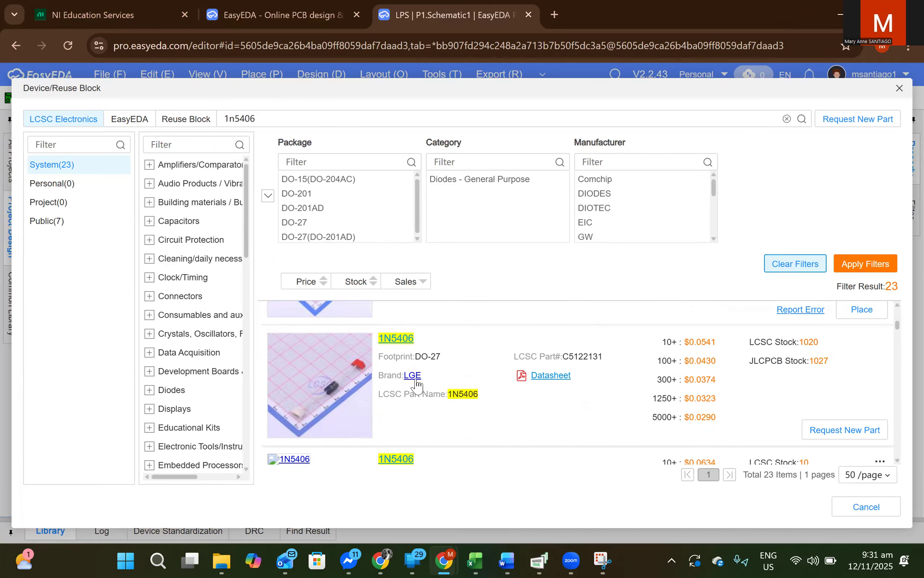
pyautogui.scroll(-4, 523, 406)
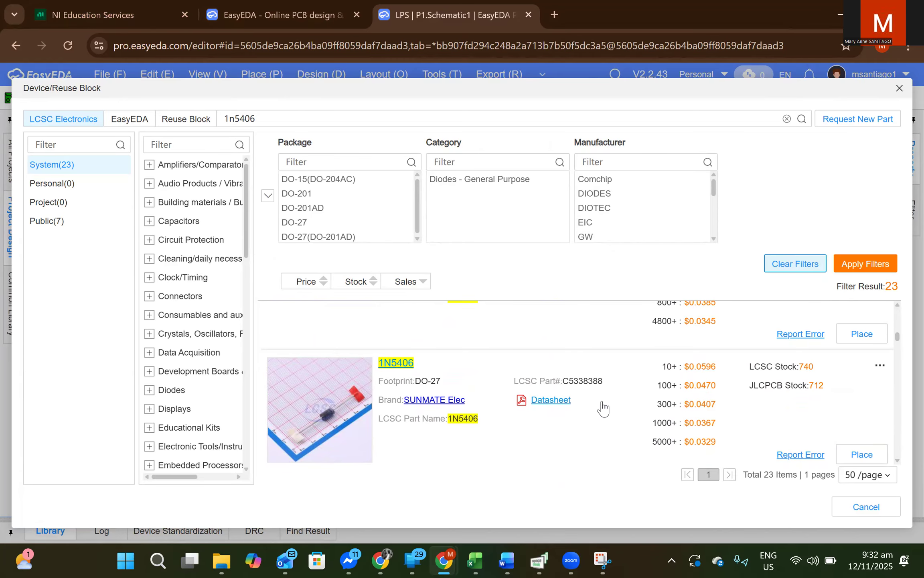
pyautogui.doubleClick(584, 387)
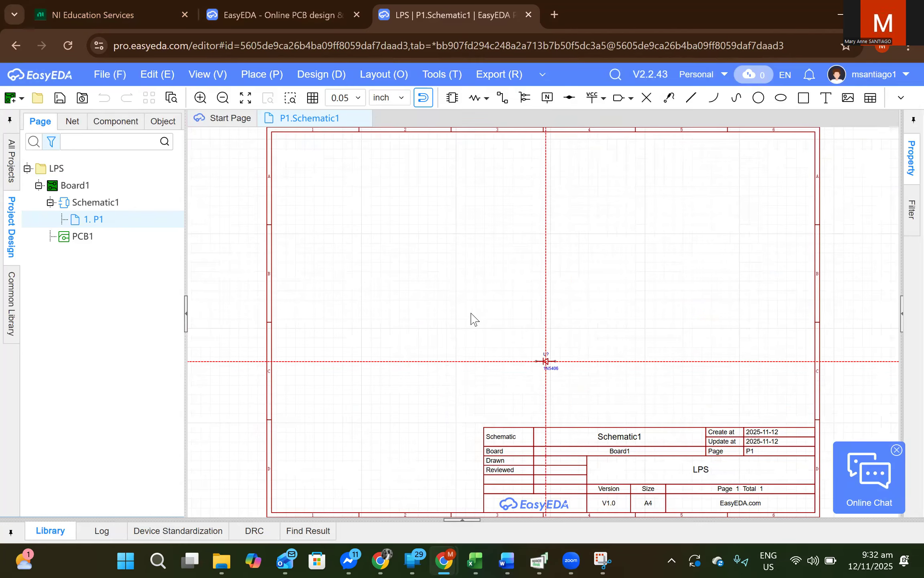
# Rotate the 1N5406 diode symbol 180° before placement so that its cathode faces right
pyautogui.scroll(2, 414, 216)
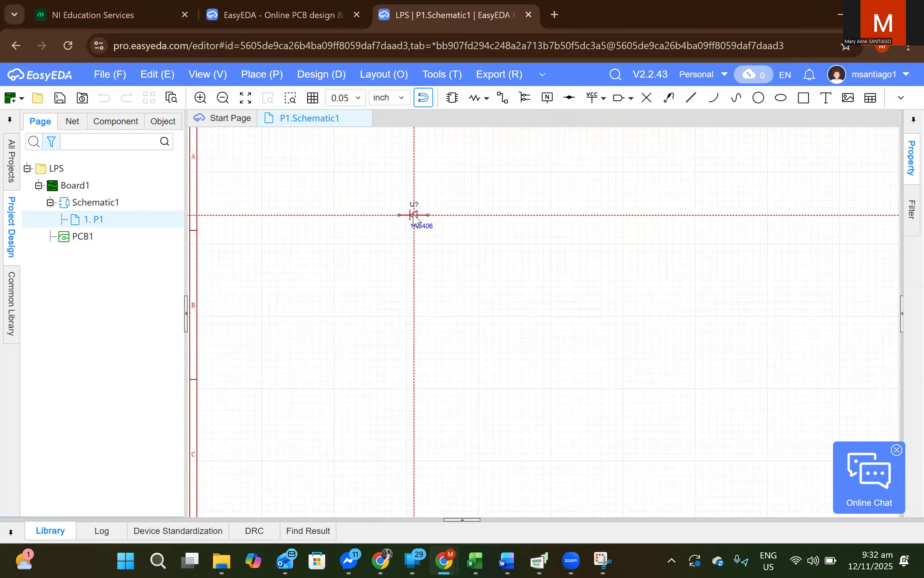
pyautogui.scroll(-2, 413, 216)
pyautogui.scroll(4, 414, 216)
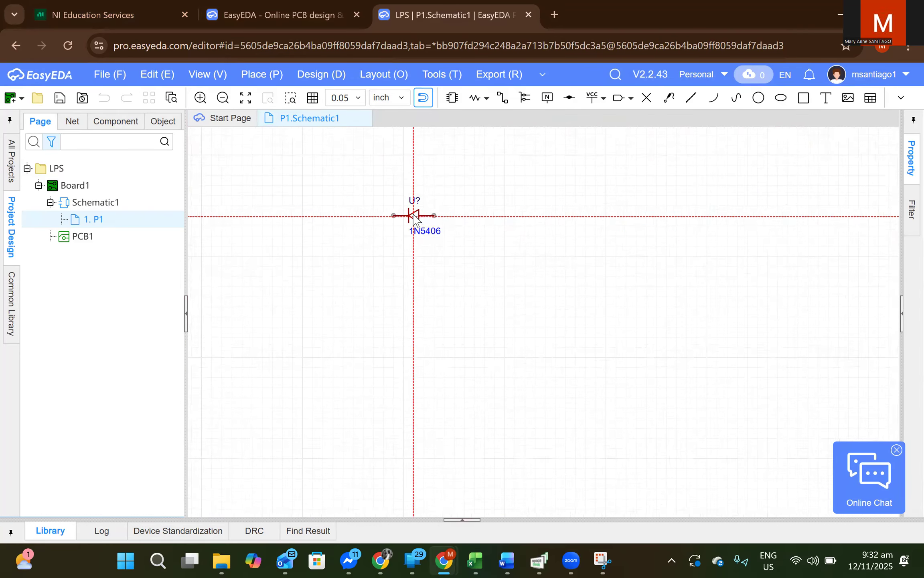
pyautogui.scroll(-5, 413, 217)
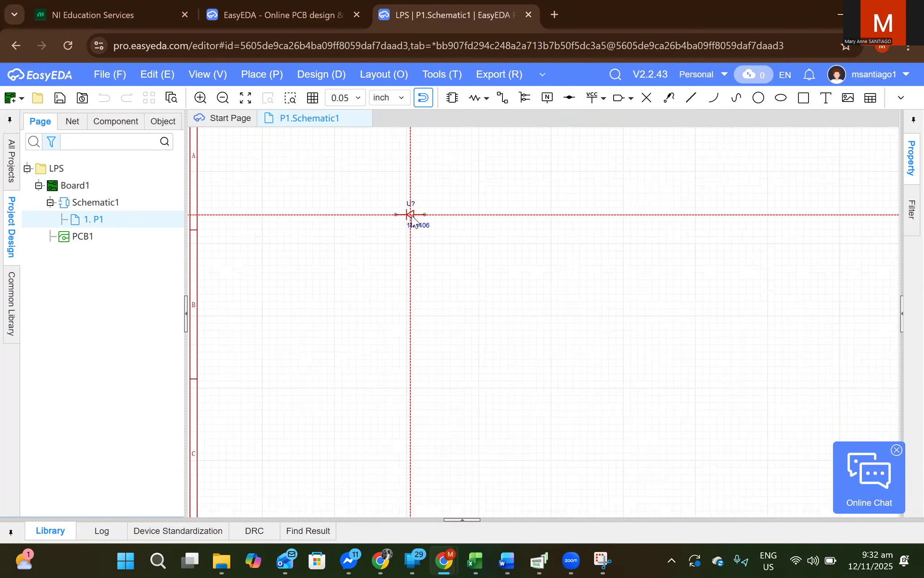
pyautogui.scroll(4, 413, 217)
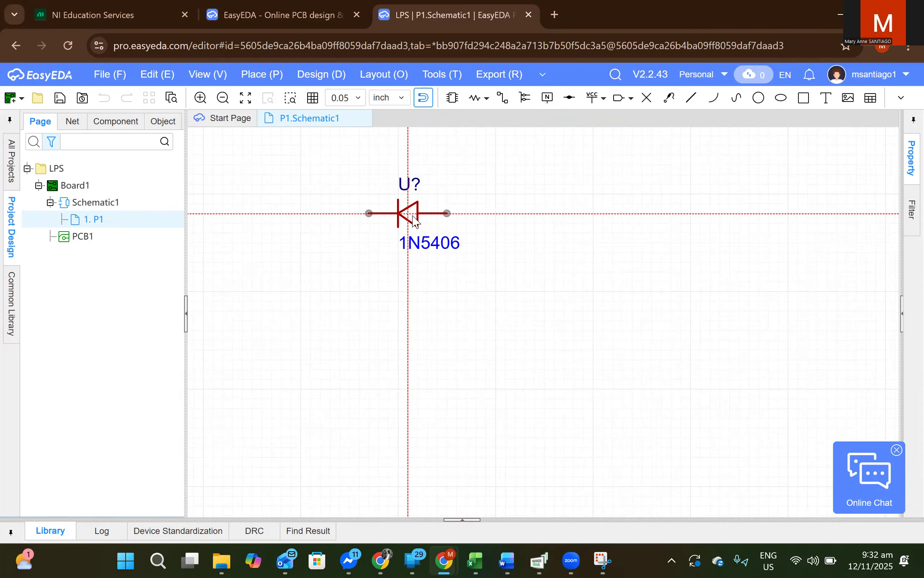
pyautogui.press('space')
pyautogui.press('space')
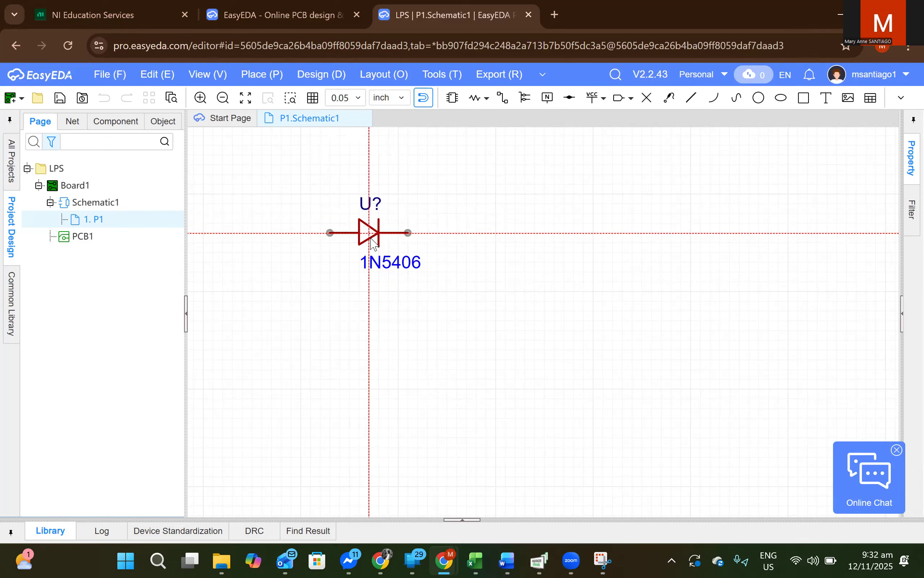
# Place six 1N5406 diodes: four in two rows of two, and two stacked further right, then end placement
pyautogui.click(347, 263)
pyautogui.click(492, 261)
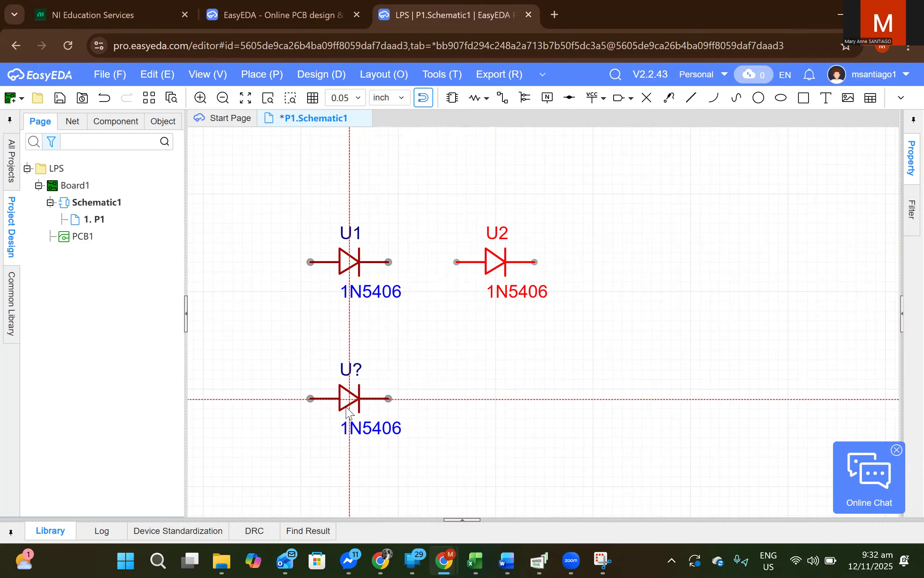
pyautogui.click(340, 407)
pyautogui.click(505, 417)
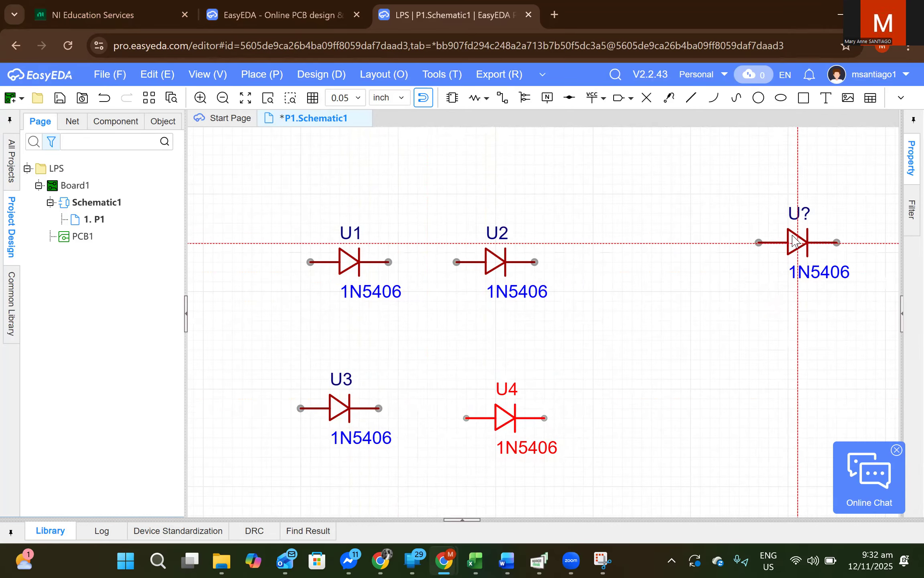
pyautogui.click(796, 203)
pyautogui.click(807, 290)
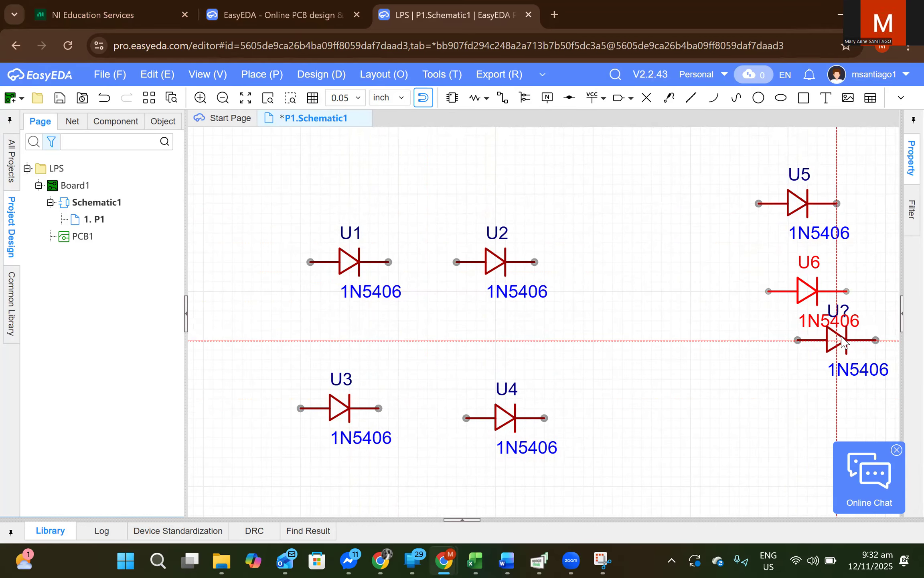
pyautogui.press('Escape')
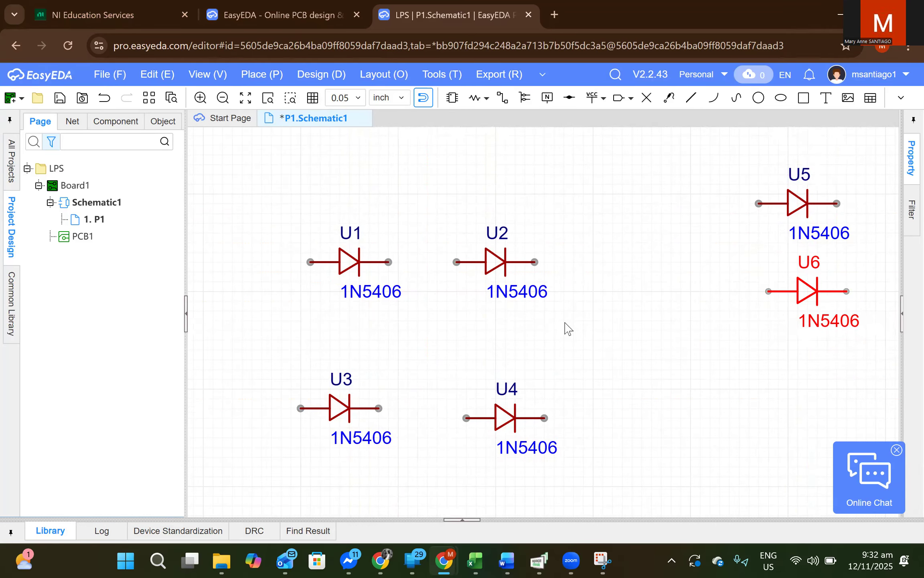
# Search the device library for kf301
pyautogui.scroll(-1, 565, 324)
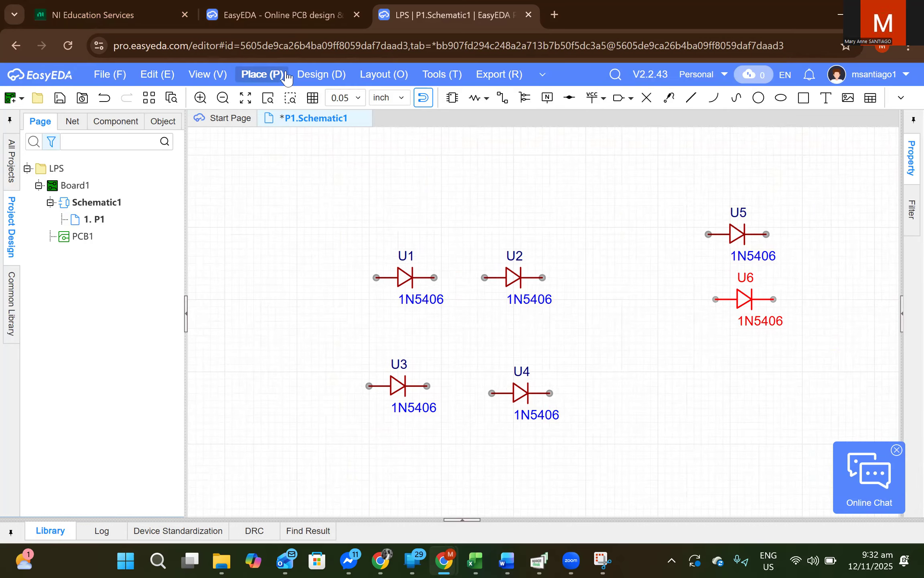
pyautogui.click(270, 76)
pyautogui.click(277, 100)
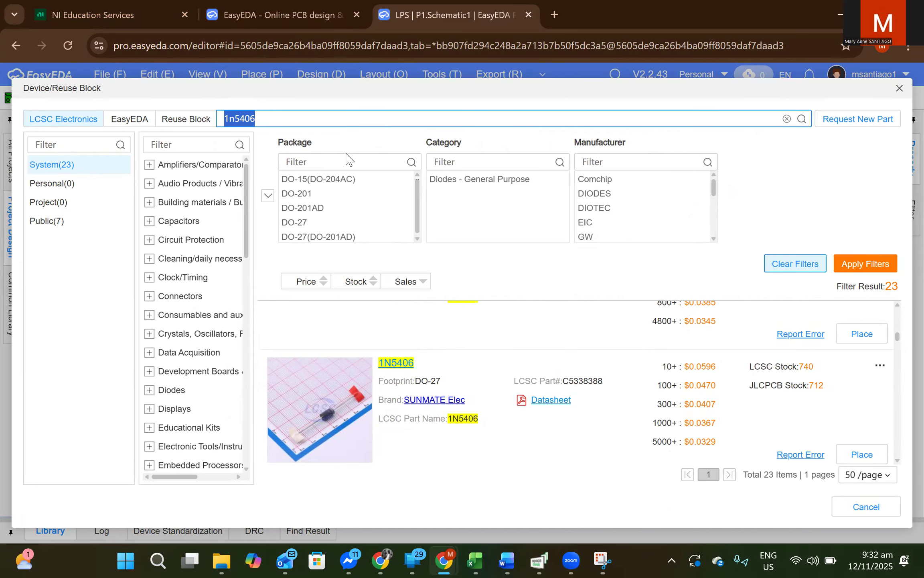
pyautogui.write('kf301')
pyautogui.press('Return')
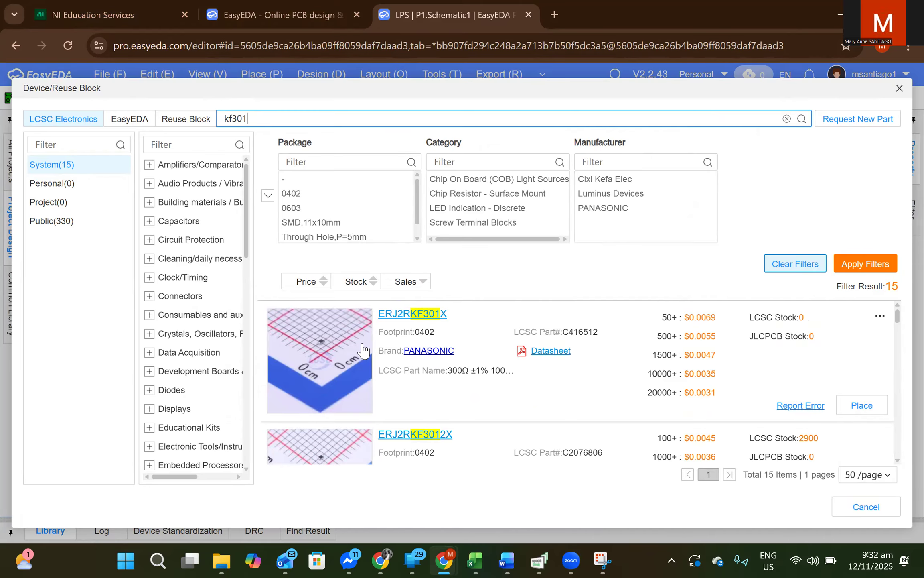
# Find the Cixi Kefa two-pin KF301-5.0-2P screw terminal, LCSC part C474881, in the results and choose it for placement
pyautogui.scroll(-3, 357, 345)
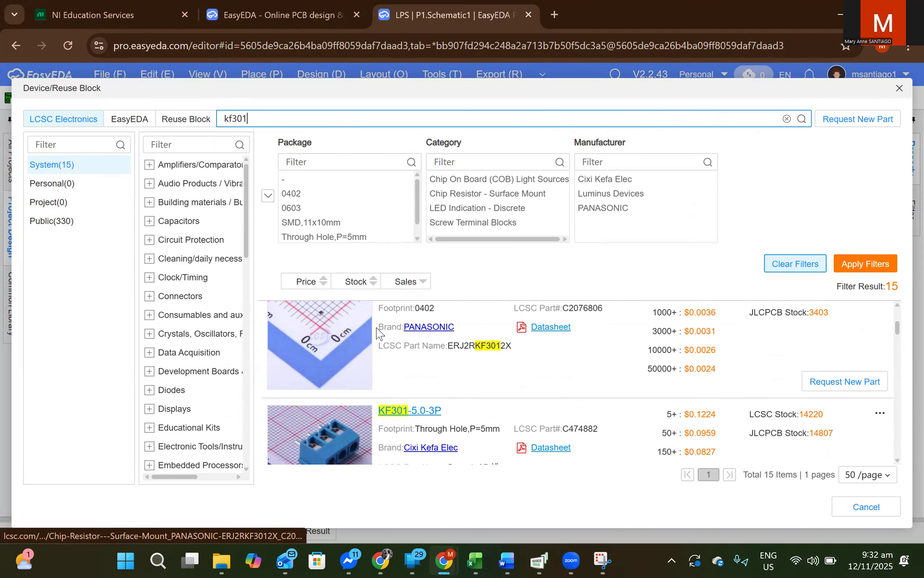
pyautogui.scroll(-2, 378, 341)
pyautogui.scroll(2, 373, 353)
pyautogui.scroll(-2, 368, 368)
pyautogui.scroll(-4, 368, 368)
pyautogui.scroll(4, 365, 367)
pyautogui.scroll(-2, 361, 368)
pyautogui.scroll(-6, 361, 368)
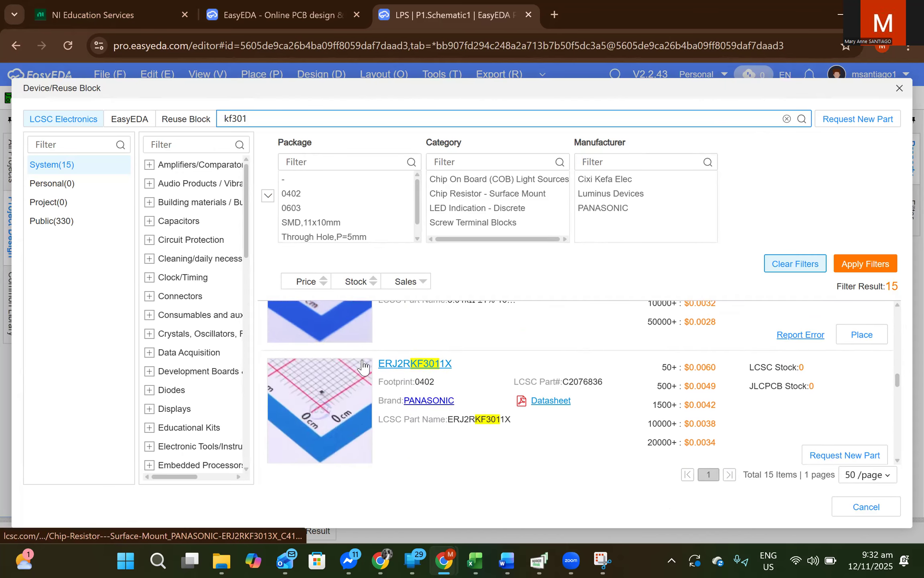
pyautogui.scroll(-3, 364, 365)
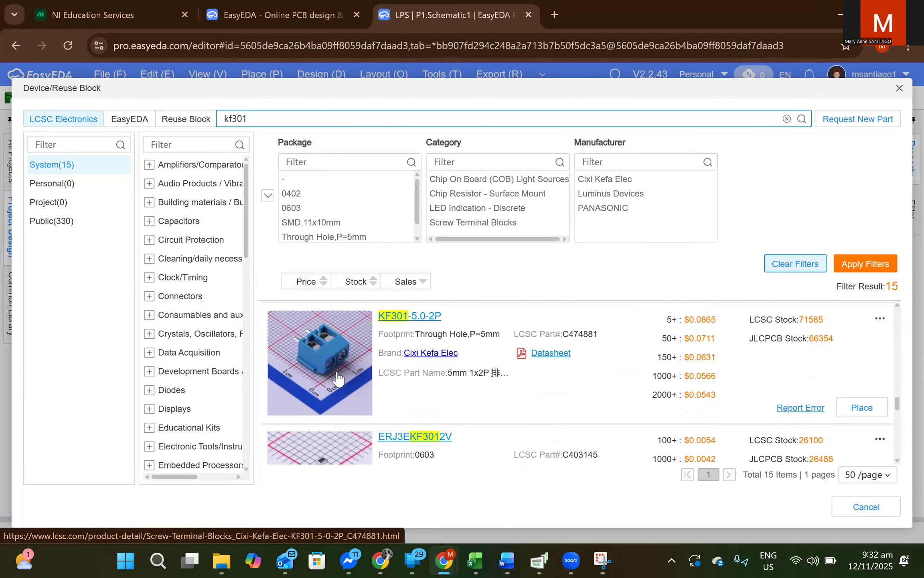
pyautogui.click(866, 411)
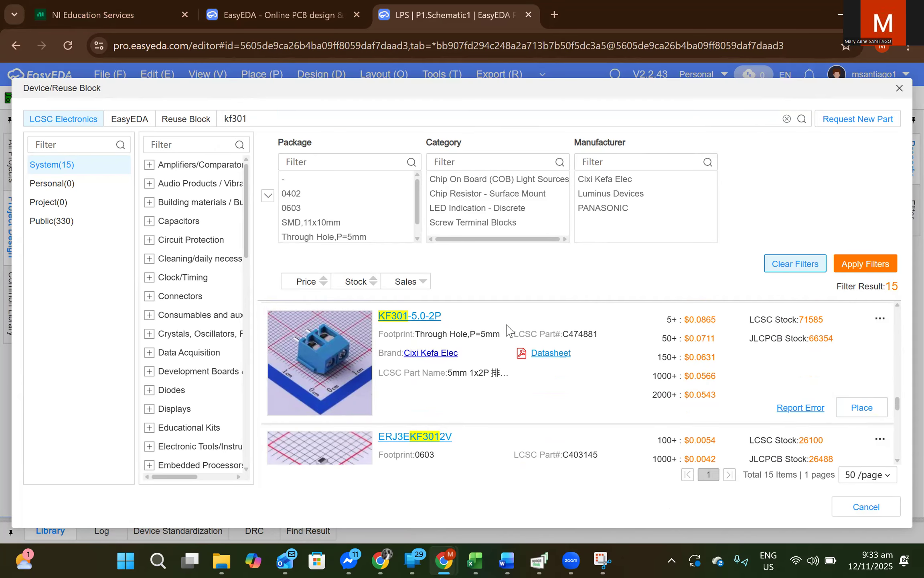
pyautogui.click(867, 407)
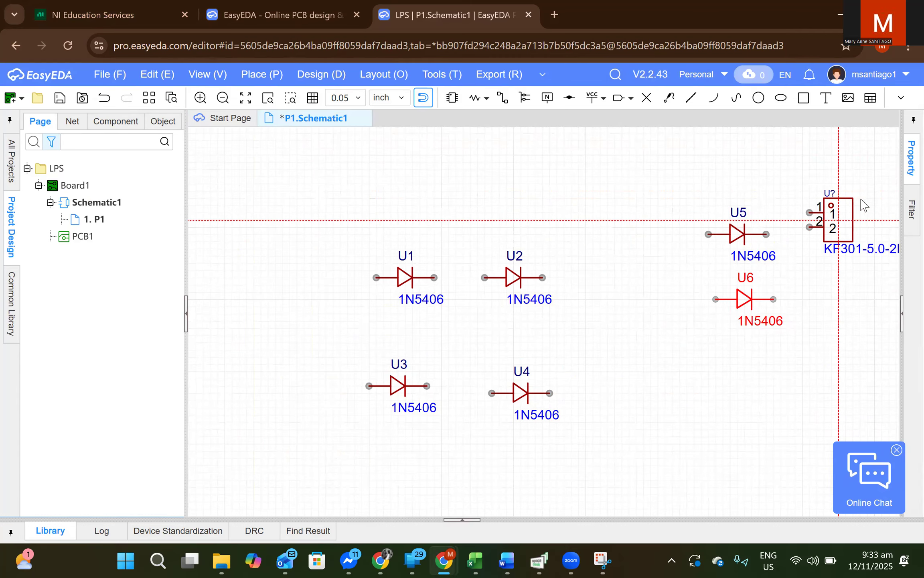
# Rotate the KF301-5.0-2P terminal 180° so its pins face right, and place it to the left of diode U1
pyautogui.press('space')
pyautogui.press('space')
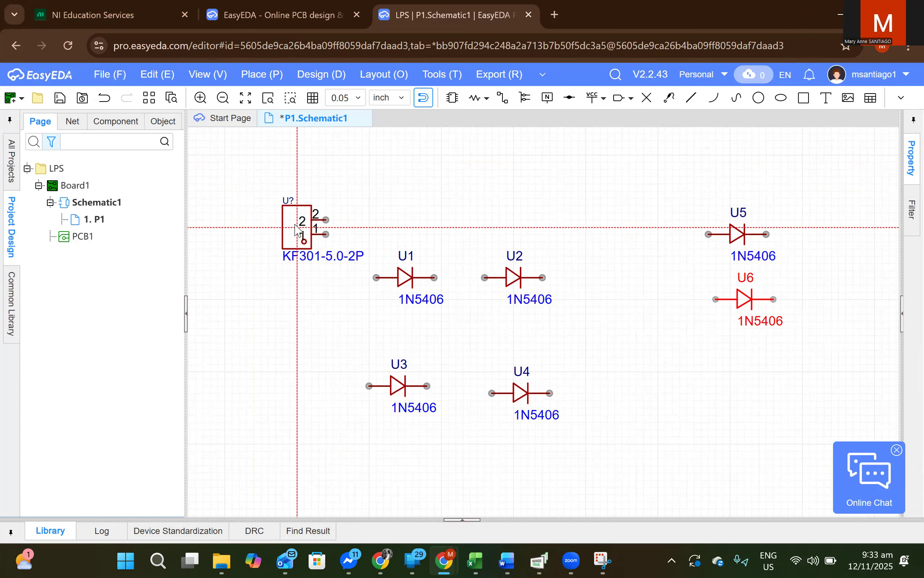
pyautogui.click(203, 249)
# Rotate the two-pin terminal back so its pins face left, place one beside U5 and one beside U6, and end placement
pyautogui.press('space')
pyautogui.press('space')
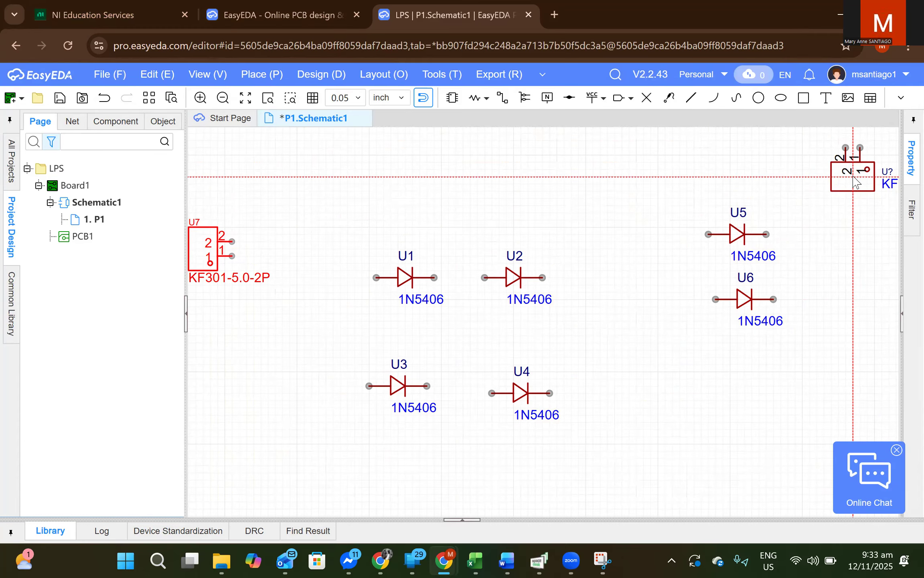
pyautogui.click(861, 177)
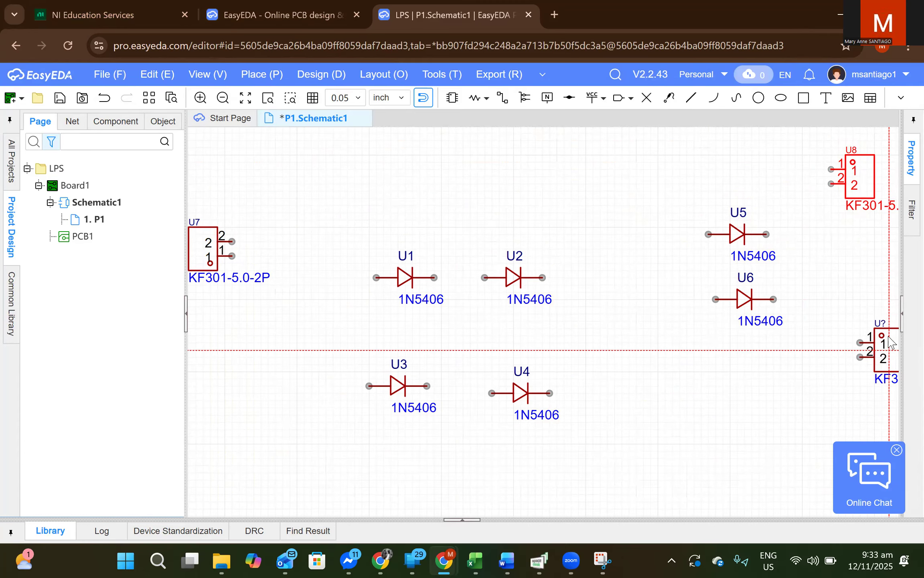
pyautogui.click(867, 292)
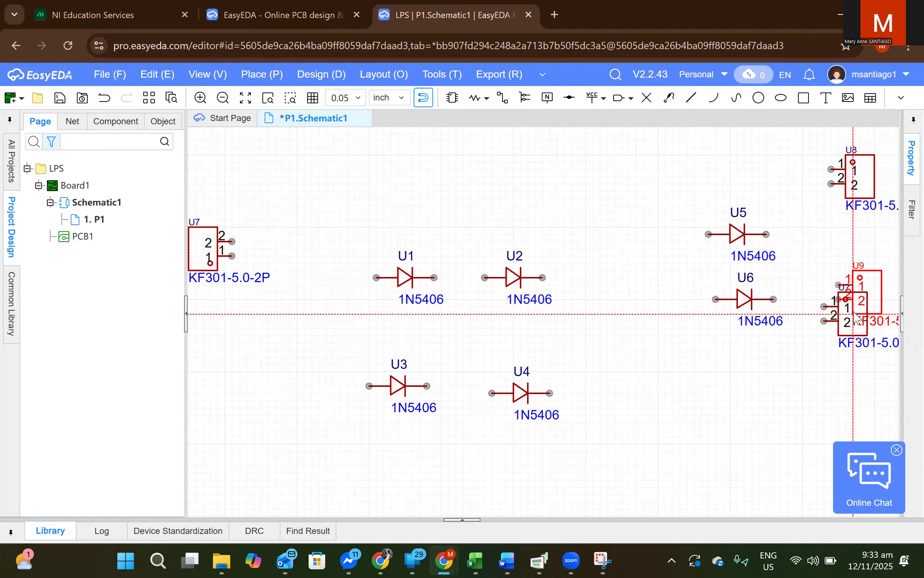
pyautogui.press('Escape')
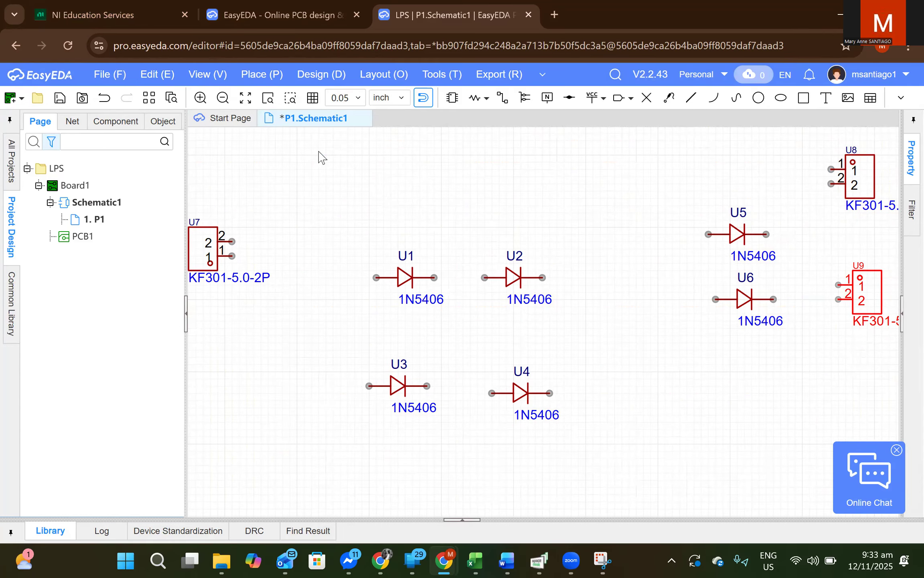
# Reopen the kf301 library results and choose the three-pin KF301-5.0-3P screw terminal, LCSC part C474882, for placement
pyautogui.click(259, 77)
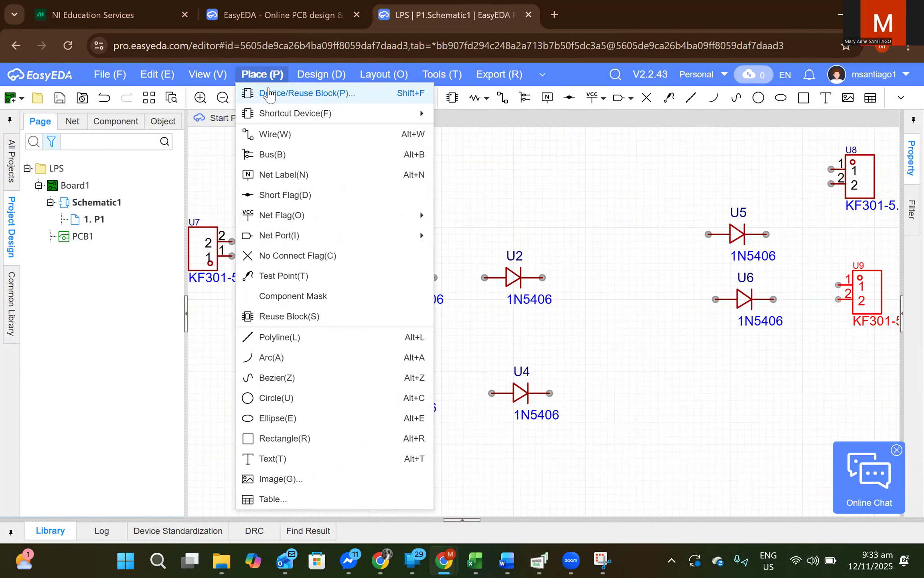
pyautogui.click(269, 93)
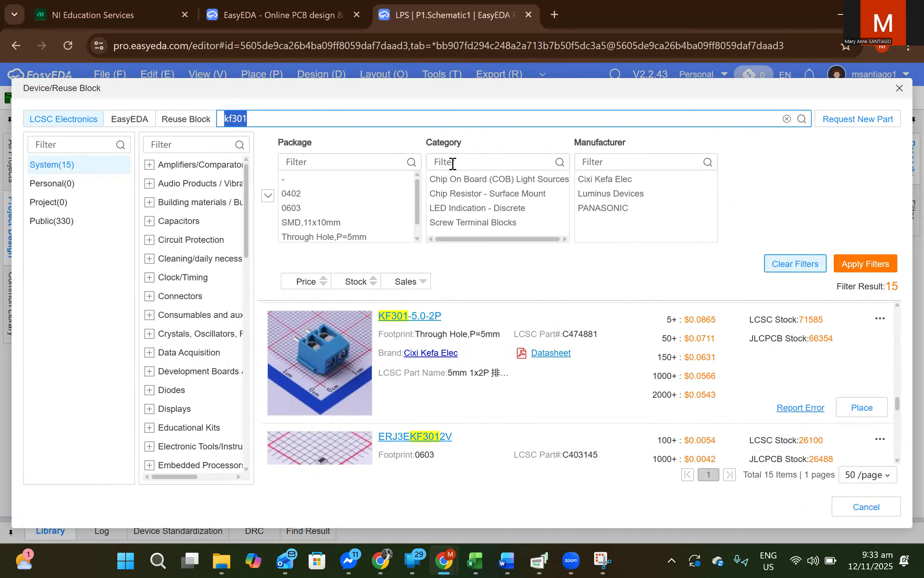
pyautogui.scroll(5, 527, 393)
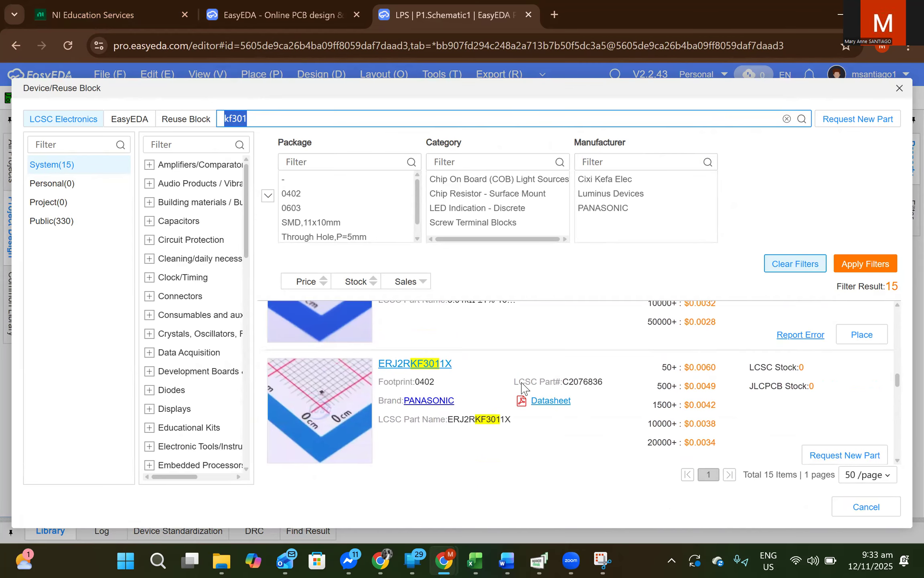
pyautogui.scroll(-5, 521, 388)
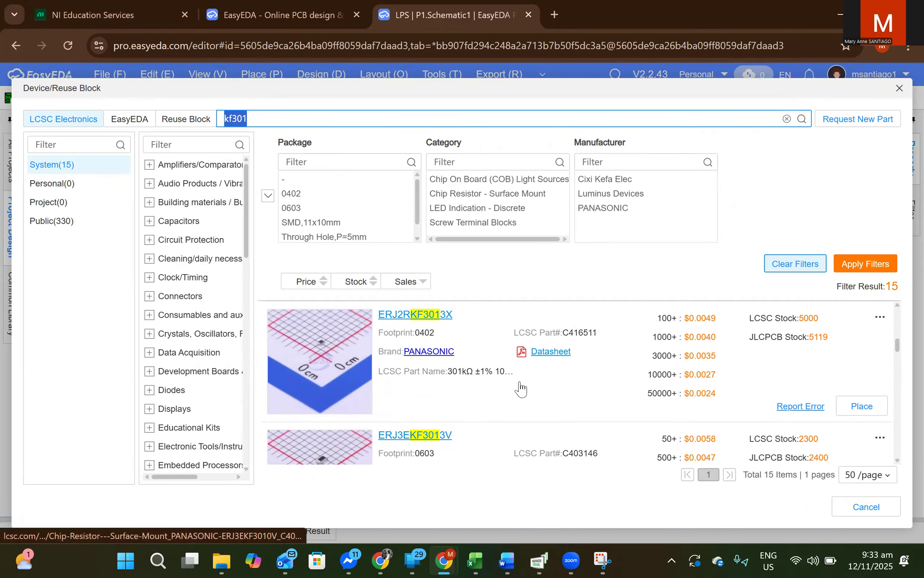
pyautogui.scroll(-2, 584, 394)
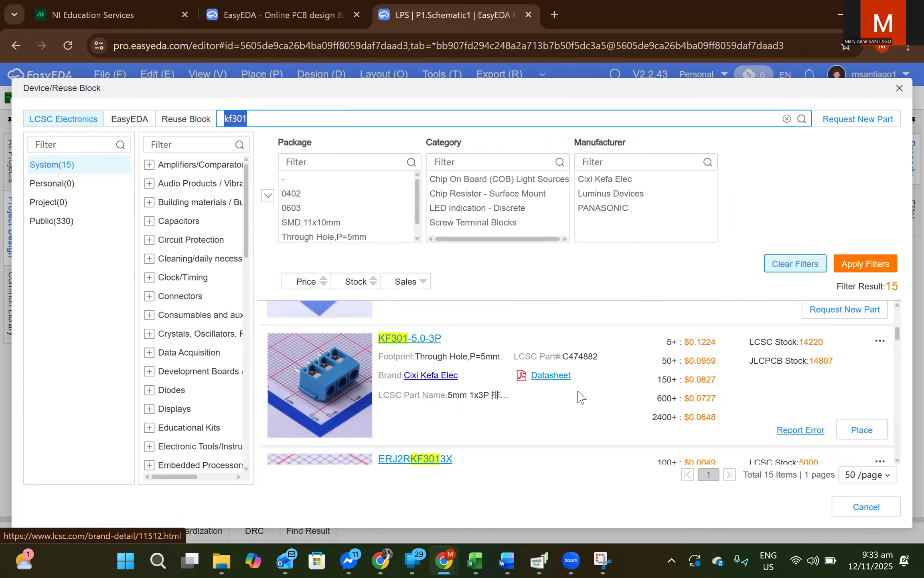
pyautogui.click(862, 430)
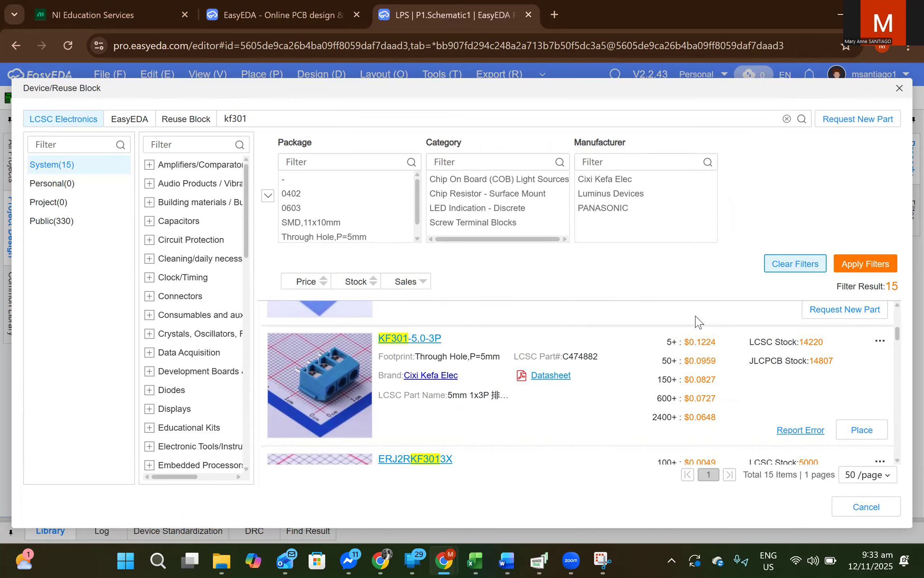
pyautogui.click(862, 430)
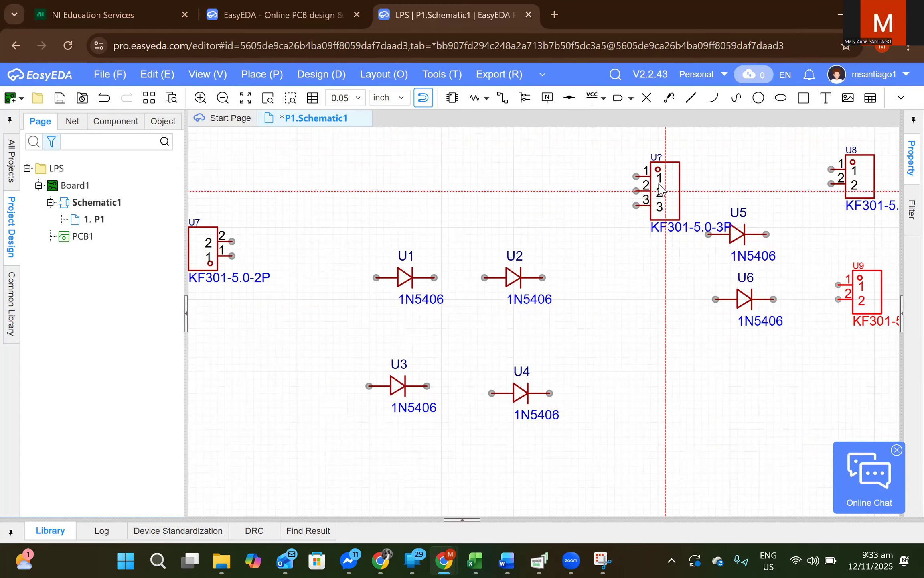
# Place one KF301-5.0-3P terminal with its pins facing left, and move it above diode U5
pyautogui.click(639, 183)
pyautogui.press('Escape')
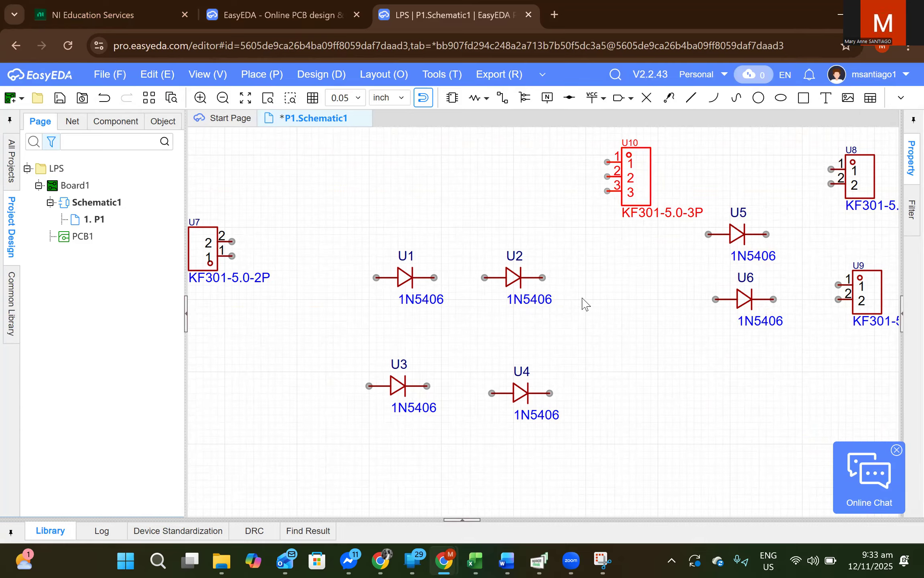
pyautogui.moveTo(644, 182); pyautogui.dragTo(774, 161)
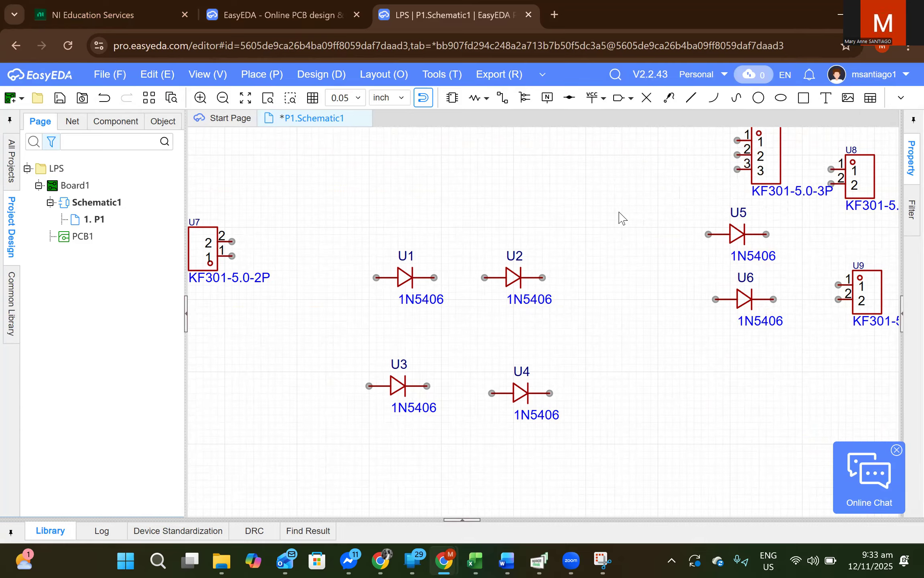
# Reopen the device library and clear its search text, and close the Messenger window
pyautogui.click(267, 75)
pyautogui.click(264, 93)
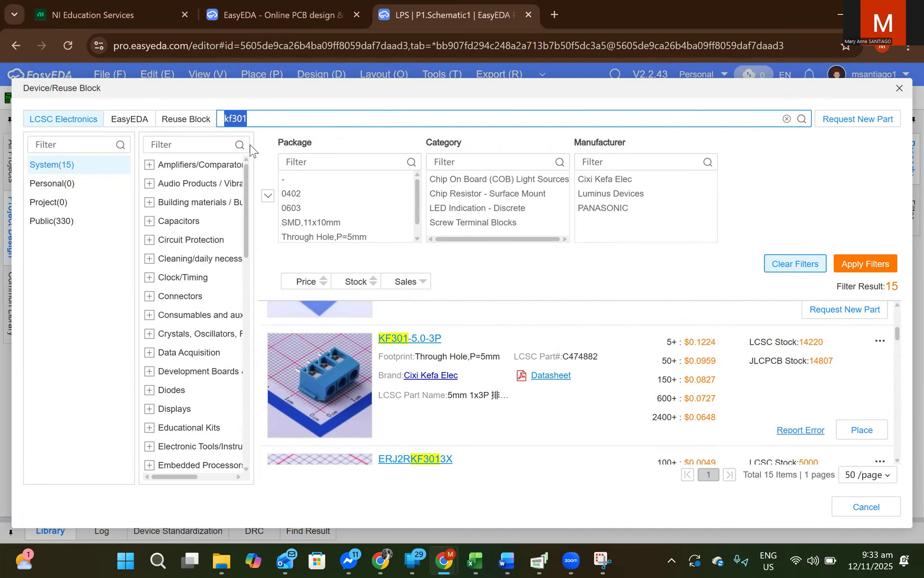
pyautogui.press('BackSpace')
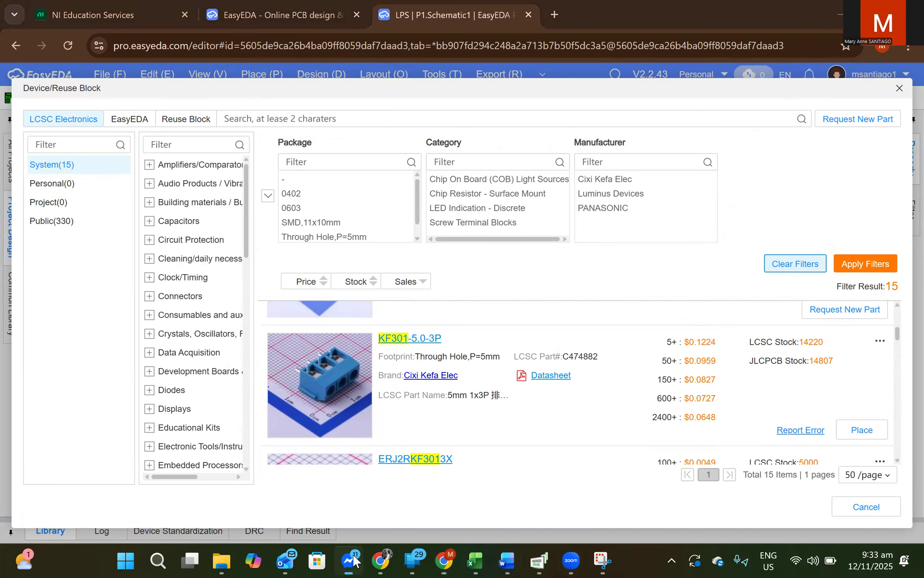
pyautogui.rightClick(351, 559)
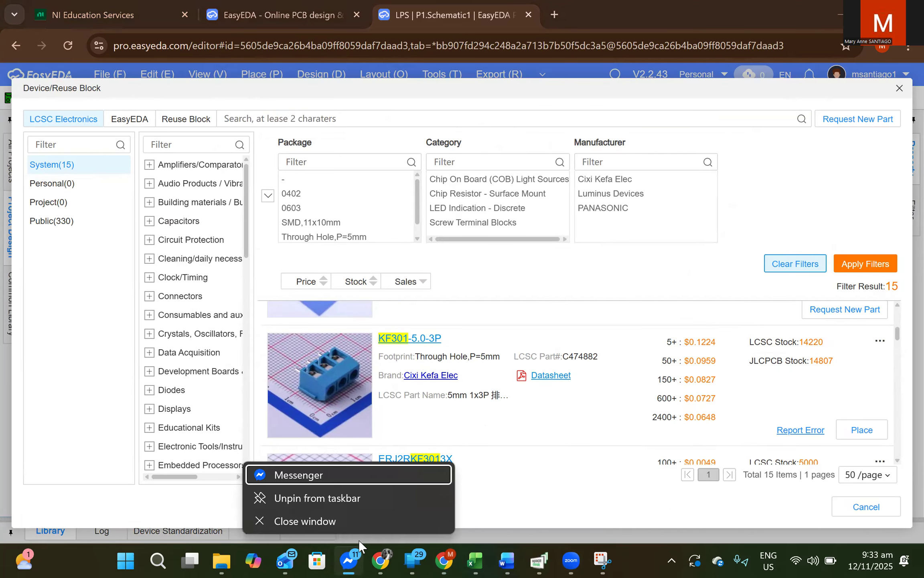
pyautogui.click(331, 522)
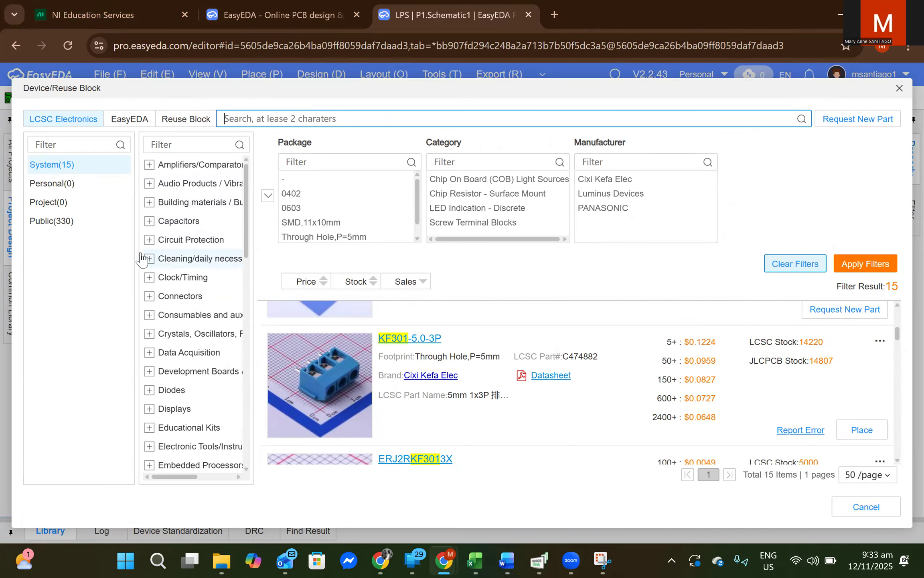
# List the Capacitors category and filter it to a capacitance of 4700uF and a voltage of 50V
pyautogui.click(176, 221)
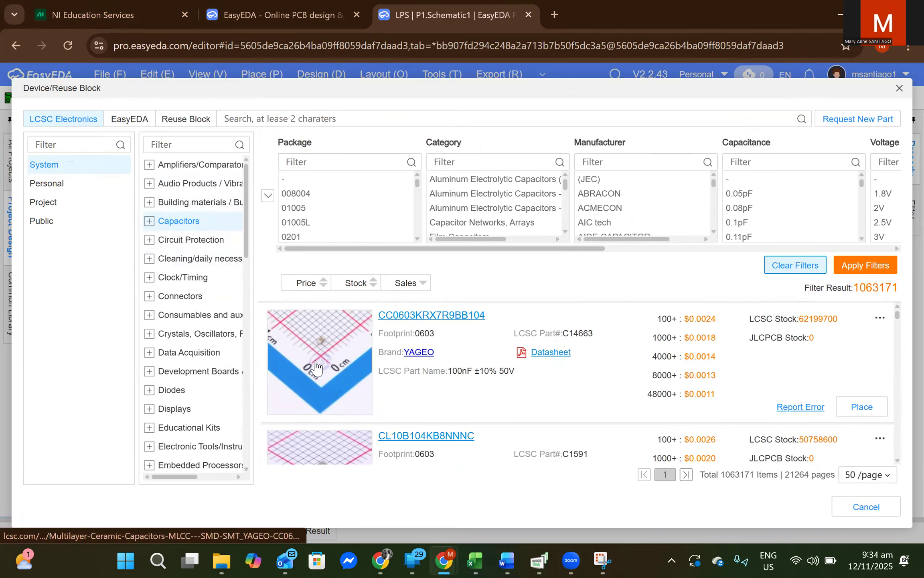
pyautogui.scroll(-2, 335, 399)
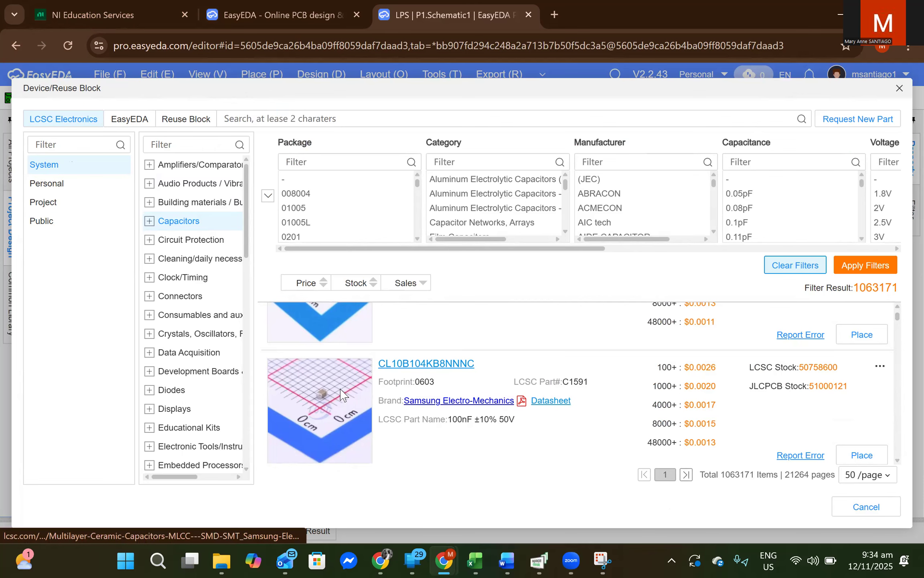
pyautogui.scroll(2, 341, 395)
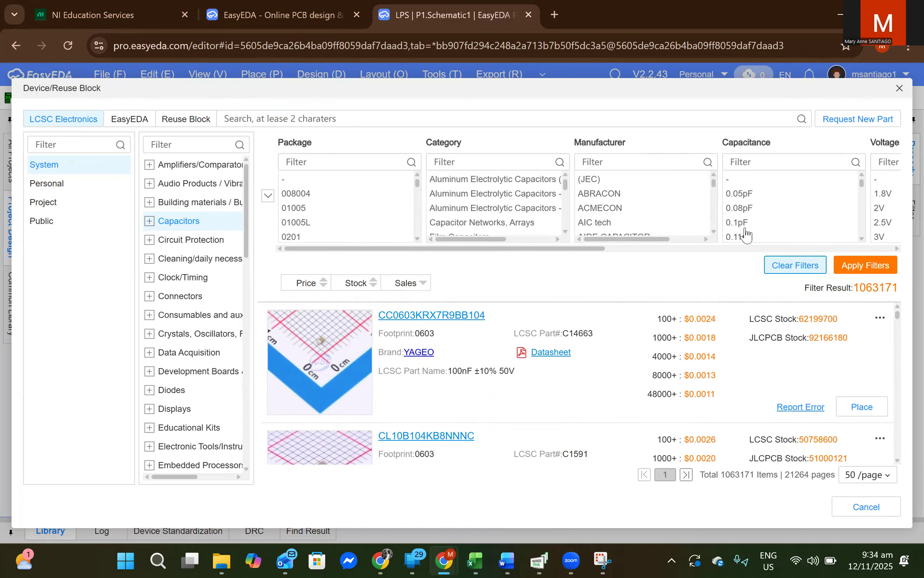
pyautogui.click(749, 164)
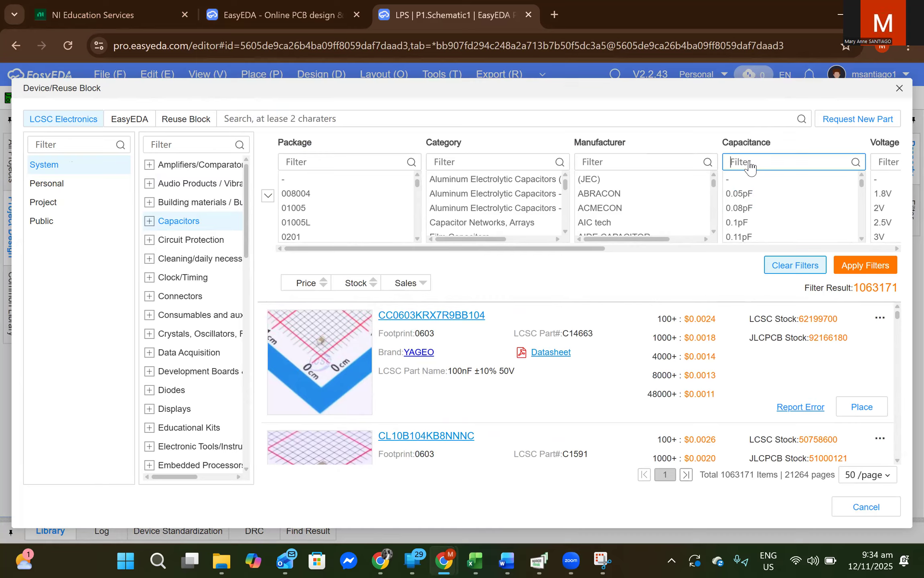
pyautogui.write('4700')
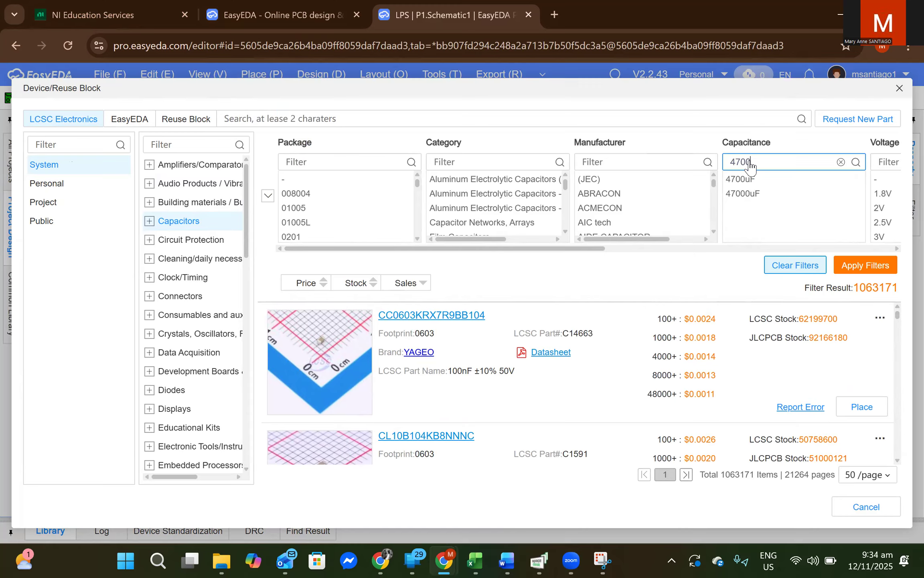
pyautogui.click(886, 161)
pyautogui.write('50')
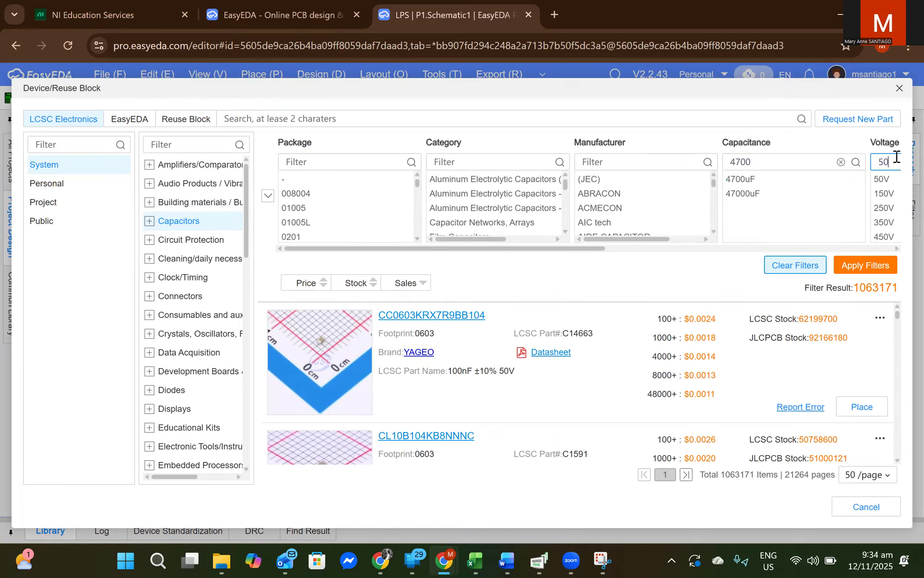
pyautogui.click(739, 179)
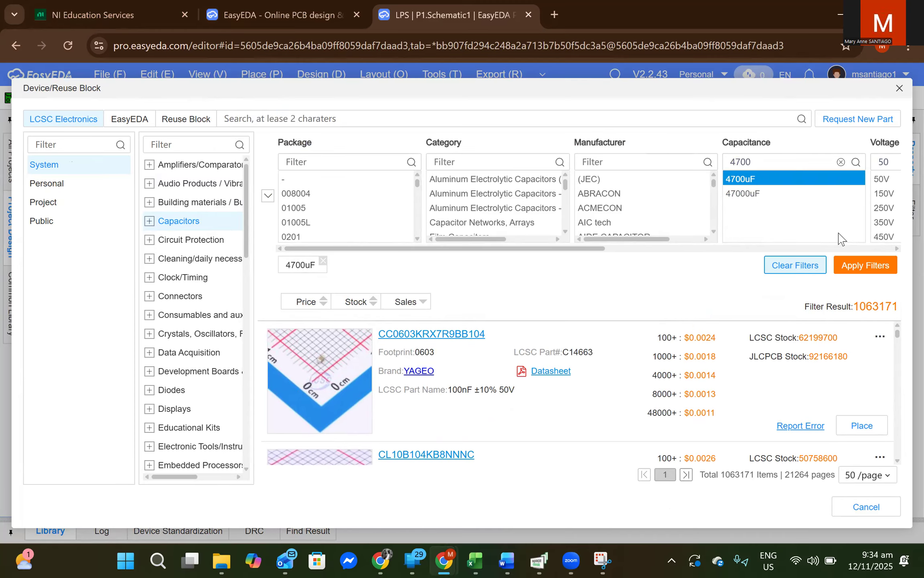
pyautogui.click(885, 179)
pyautogui.click(855, 273)
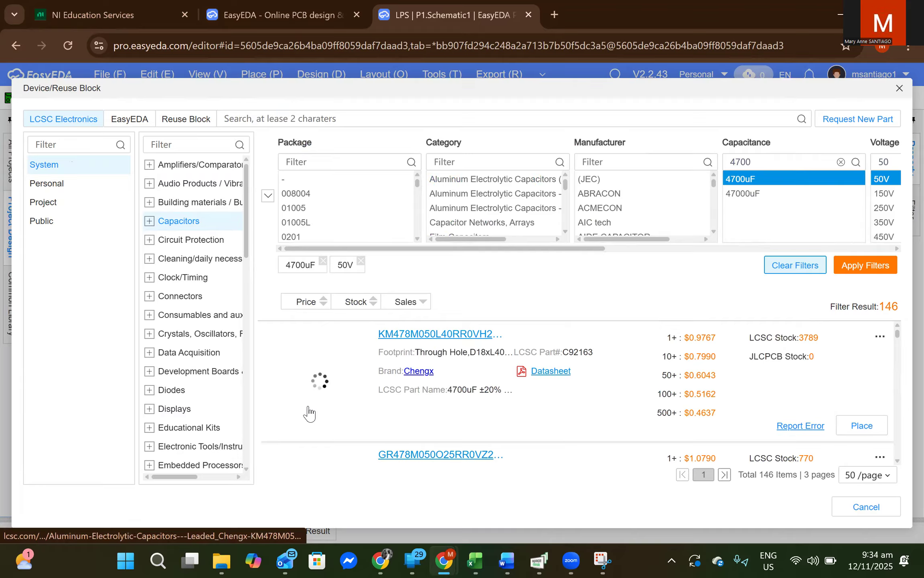
# Choose the Rubycon 50PK4700MEFC18X40 capacitor, LCSC part C1579369, from the filtered results for placement
pyautogui.scroll(-1, 465, 395)
pyautogui.scroll(-3, 466, 391)
pyautogui.scroll(3, 468, 389)
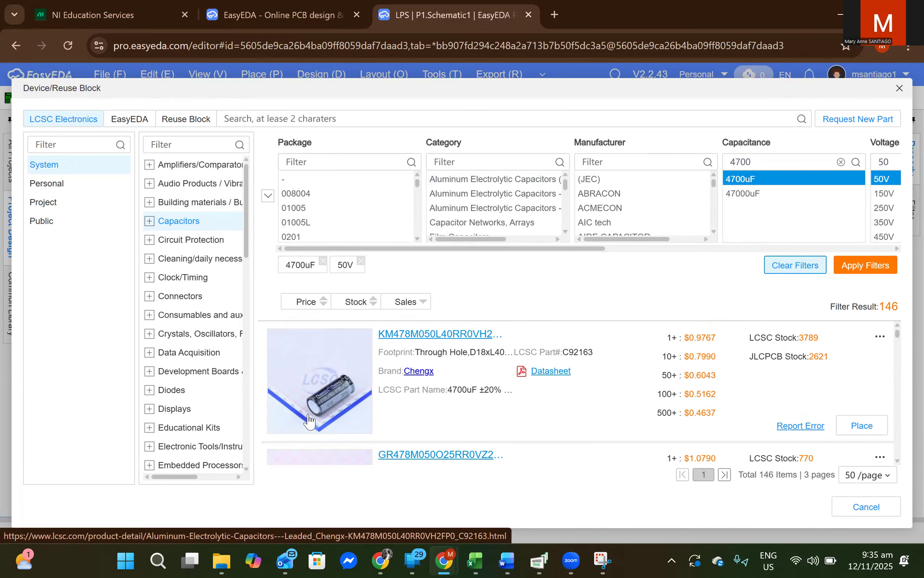
pyautogui.scroll(-1, 348, 403)
pyautogui.scroll(-5, 348, 403)
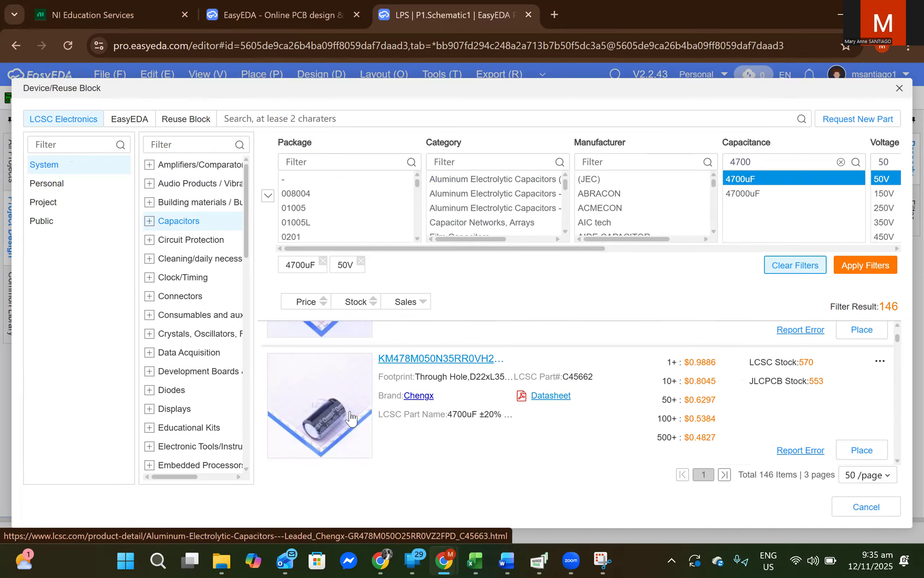
pyautogui.scroll(1, 352, 419)
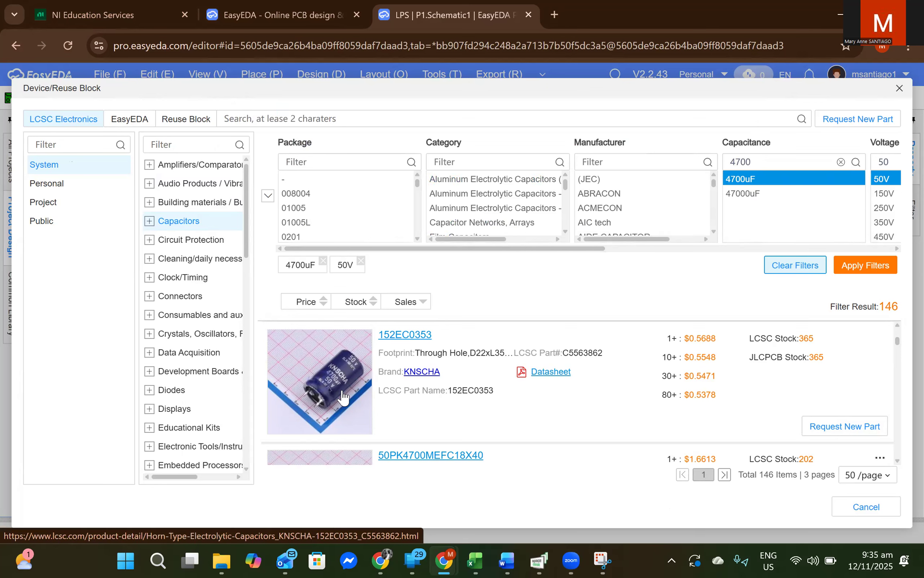
pyautogui.scroll(-2, 603, 379)
pyautogui.scroll(-2, 604, 379)
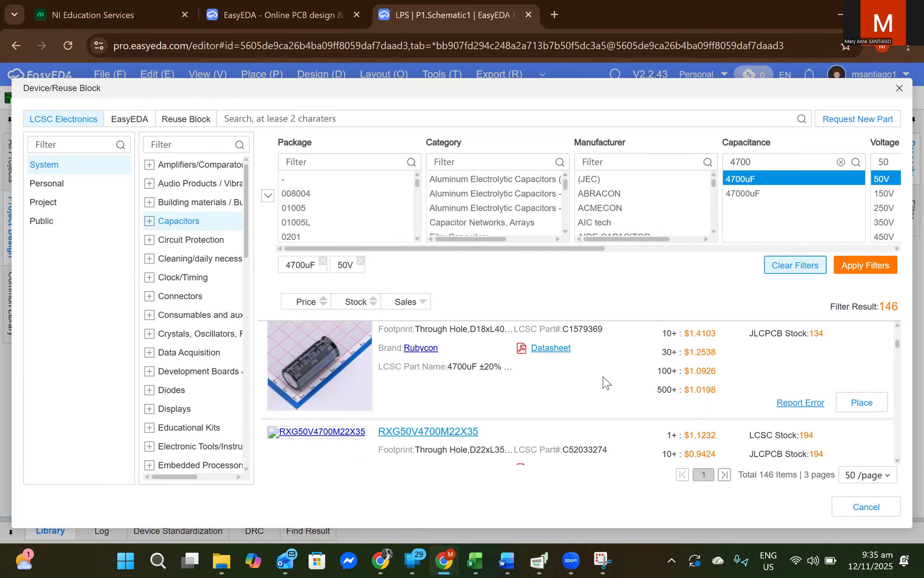
pyautogui.scroll(2, 605, 383)
pyautogui.scroll(-3, 606, 379)
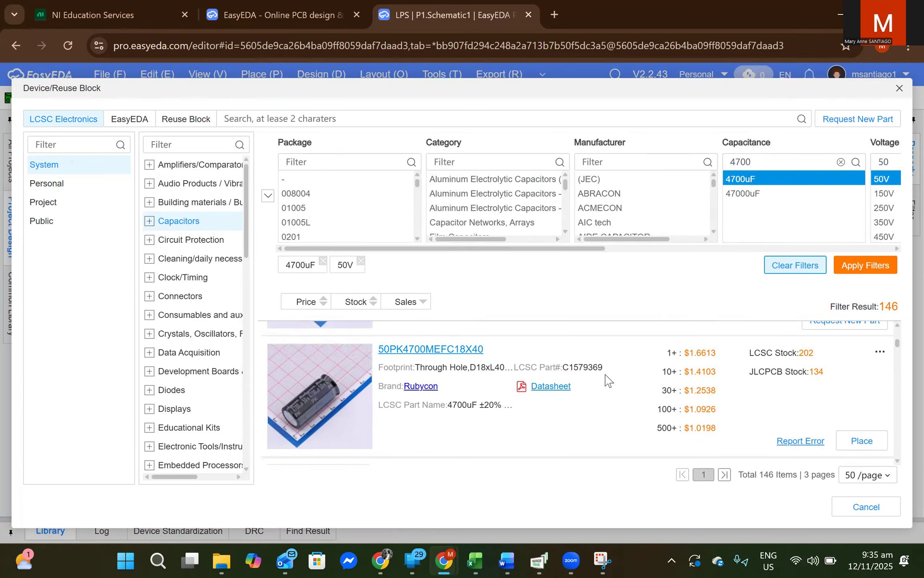
pyautogui.scroll(-2, 607, 379)
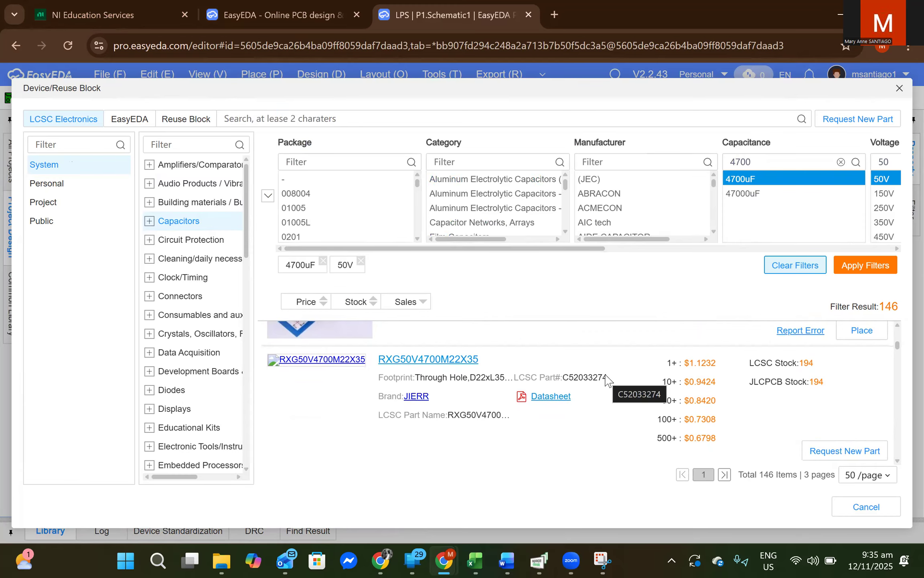
pyautogui.scroll(2, 608, 375)
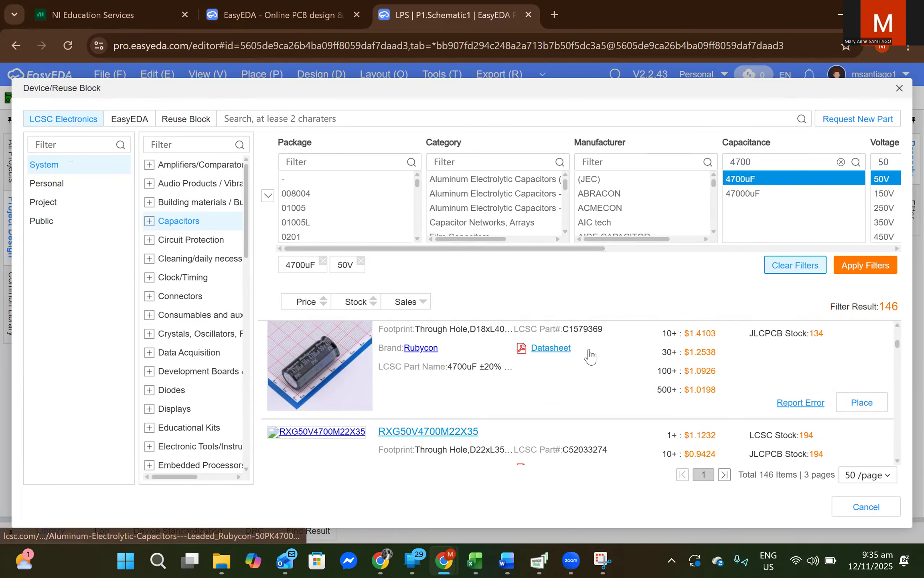
pyautogui.doubleClick(563, 334)
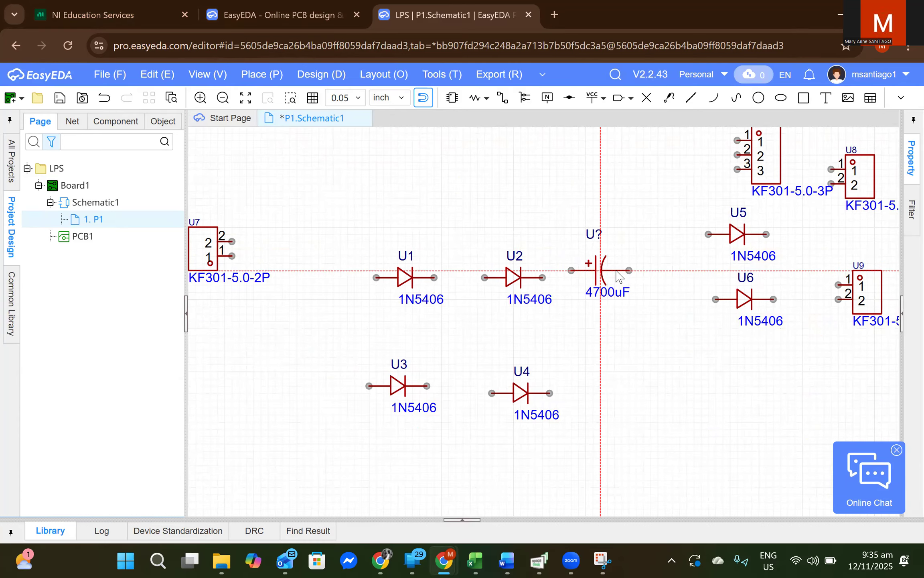
# Place one 4700uF capacitor vertically with its positive pin facing up, between diodes U2 and U4 and diode U6
pyautogui.press('space')
pyautogui.press('space')
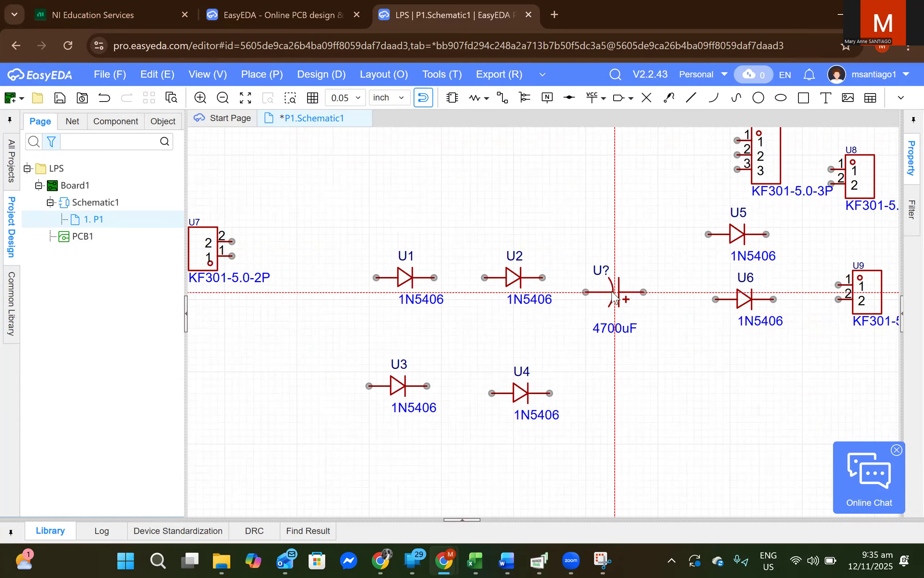
pyautogui.press('space')
pyautogui.click(608, 344)
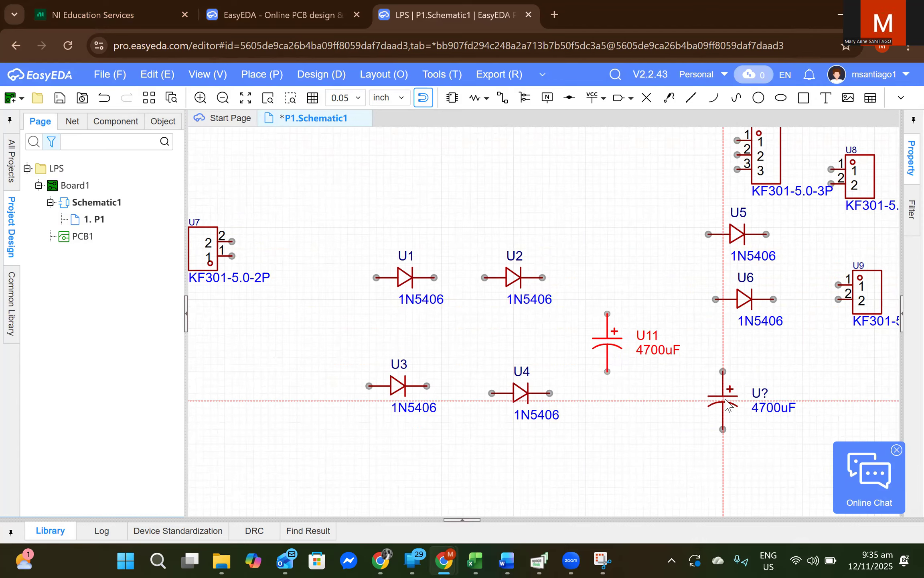
pyautogui.press('Escape')
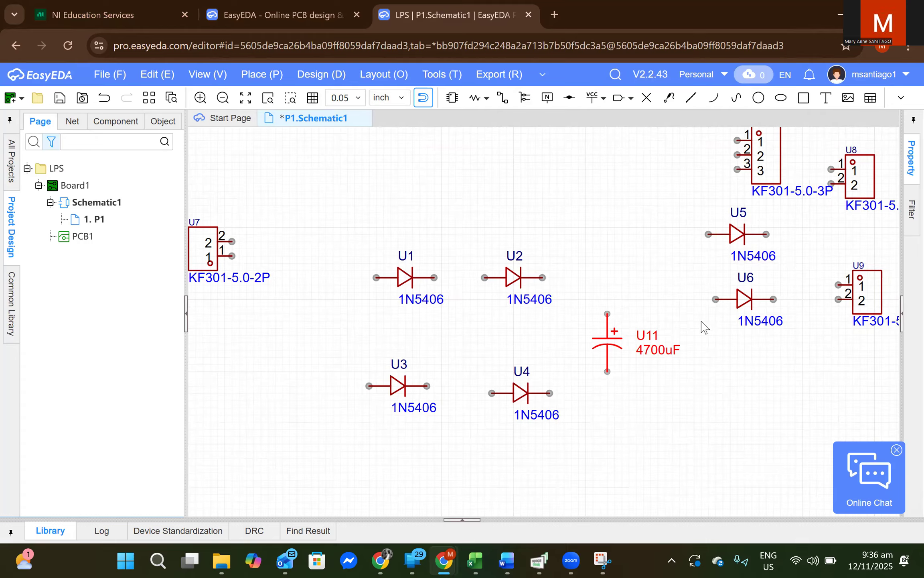
# Reopen the device library, narrow the capacitance choices to 100nF, and remove the 4700uF and 50V filters
pyautogui.click(262, 75)
pyautogui.click(262, 74)
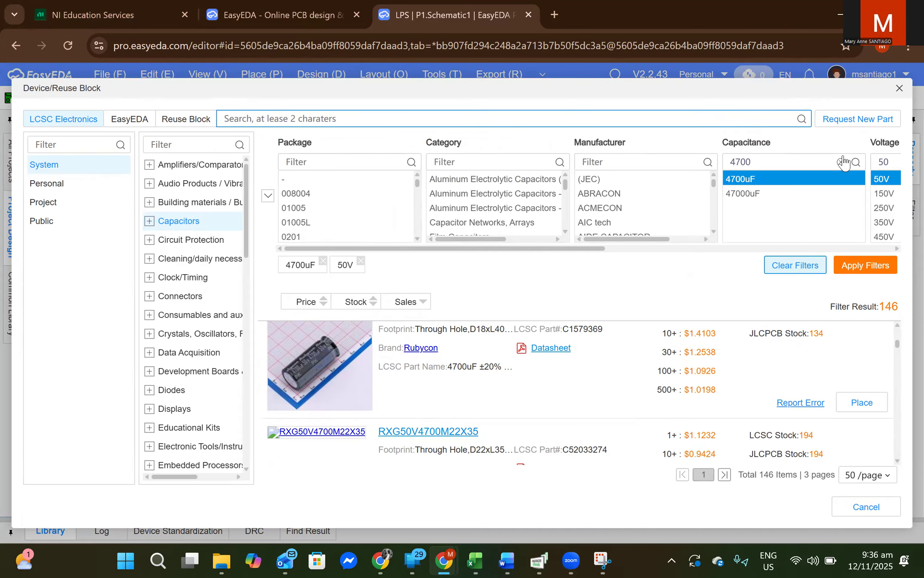
pyautogui.click(840, 162)
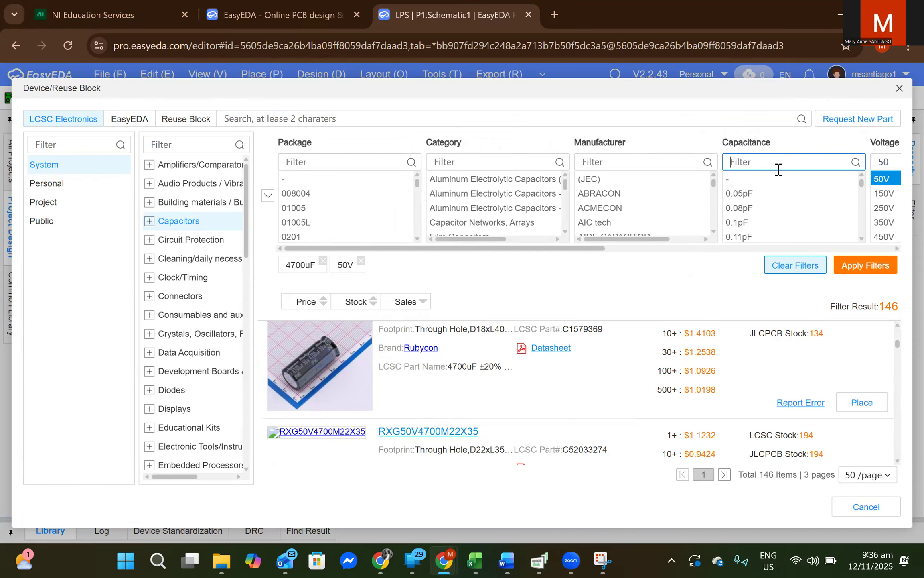
pyautogui.write('100nF')
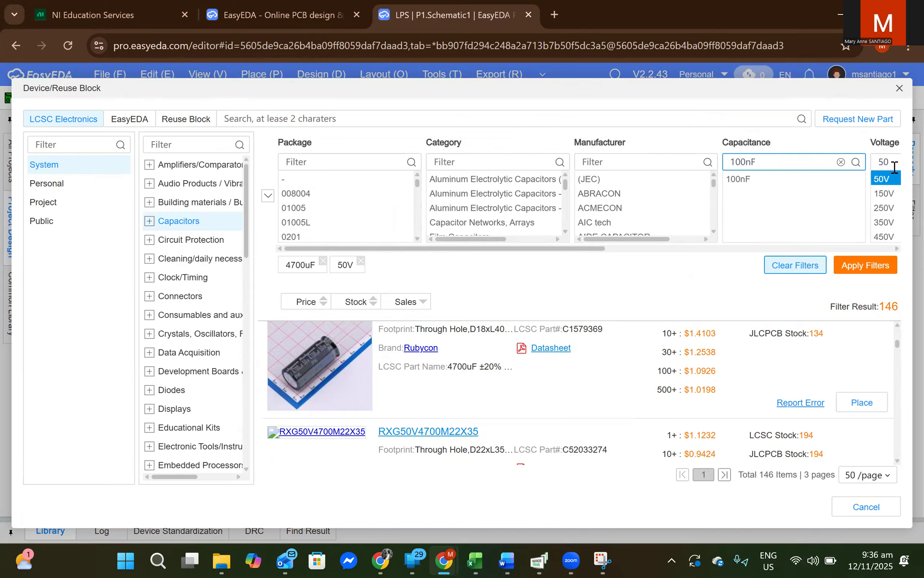
pyautogui.click(895, 167)
pyautogui.press('BackSpace')
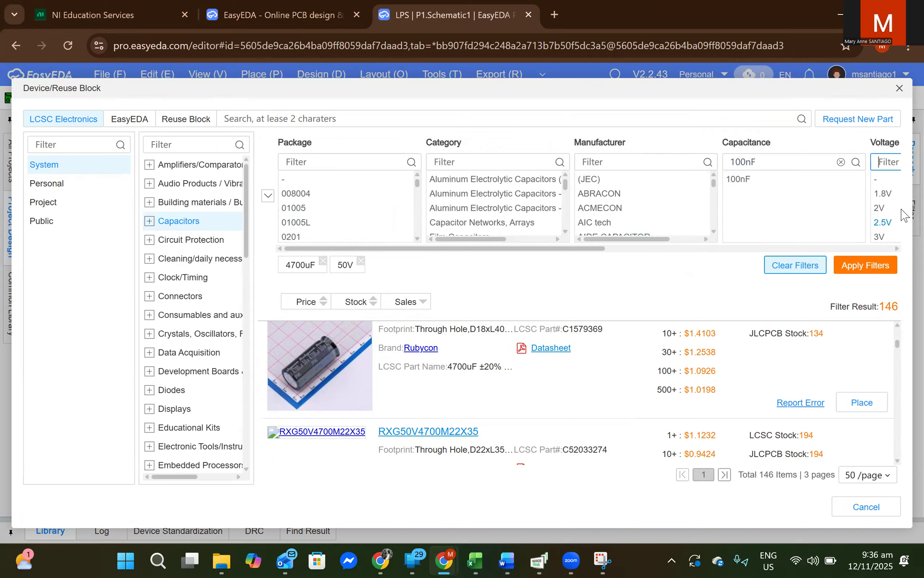
pyautogui.click(323, 261)
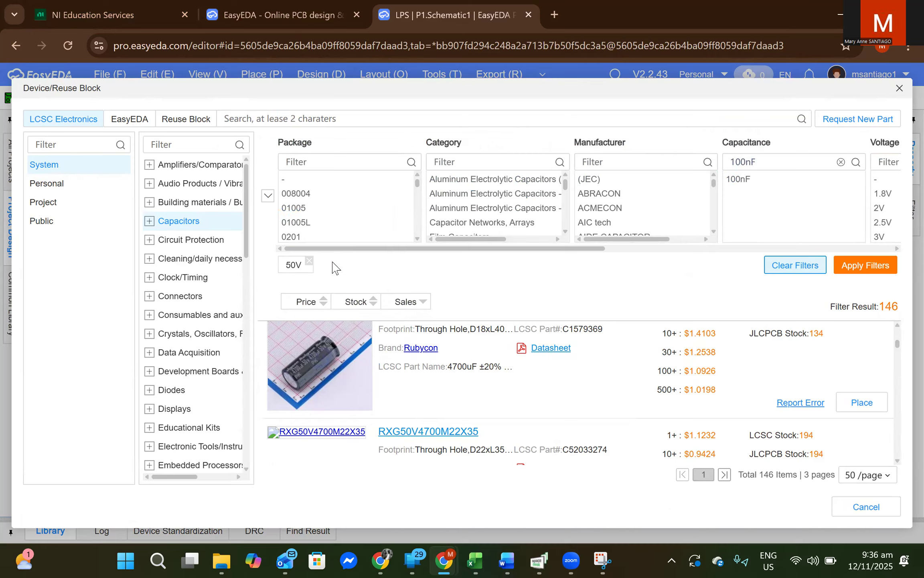
pyautogui.click(311, 263)
# Filter the capacitors to the Through Hole package and a capacitance of 100nF
pyautogui.click(747, 181)
pyautogui.click(747, 181)
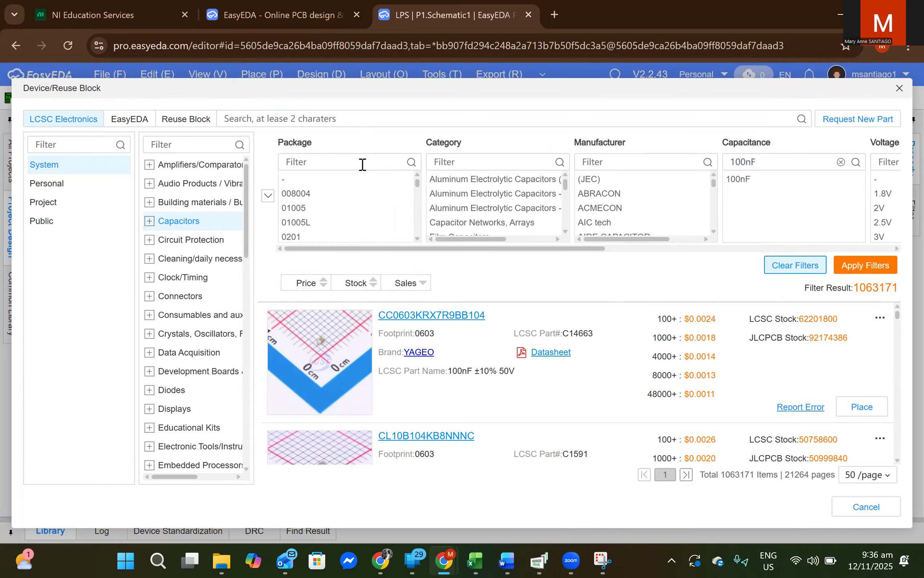
pyautogui.click(379, 162)
pyautogui.write('thr')
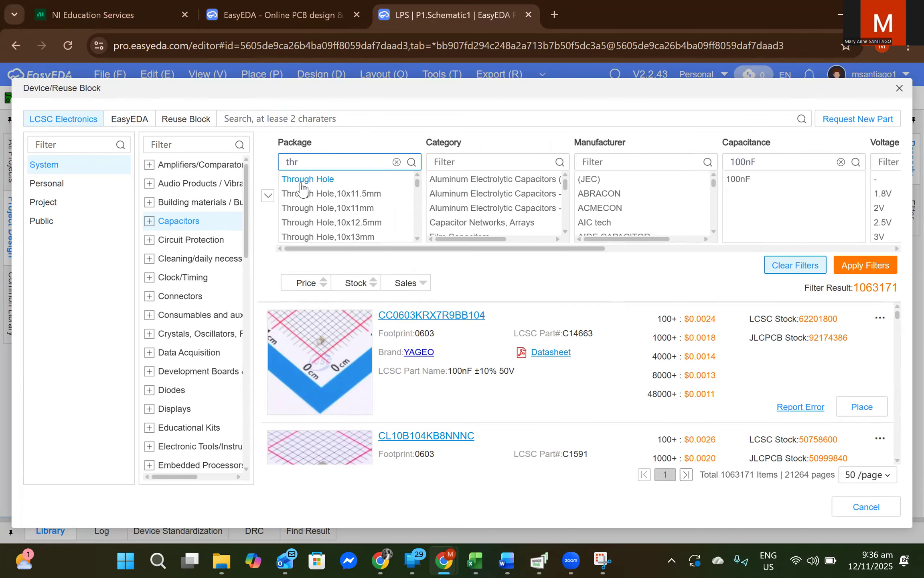
pyautogui.click(302, 179)
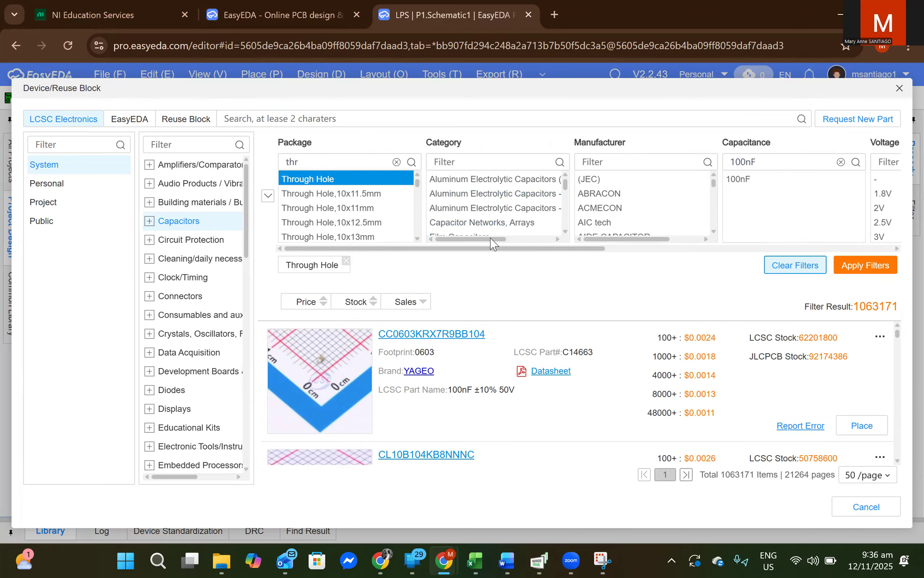
pyautogui.click(746, 180)
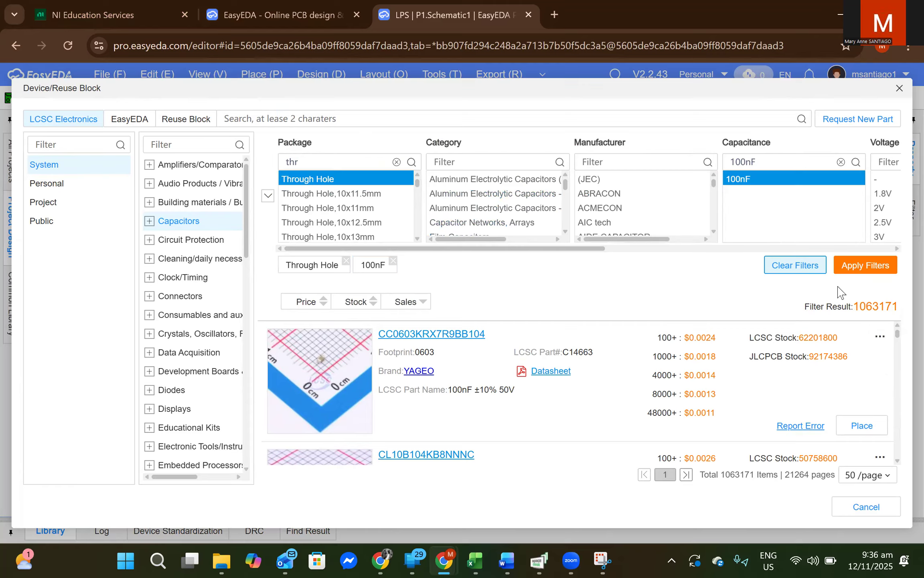
pyautogui.click(875, 276)
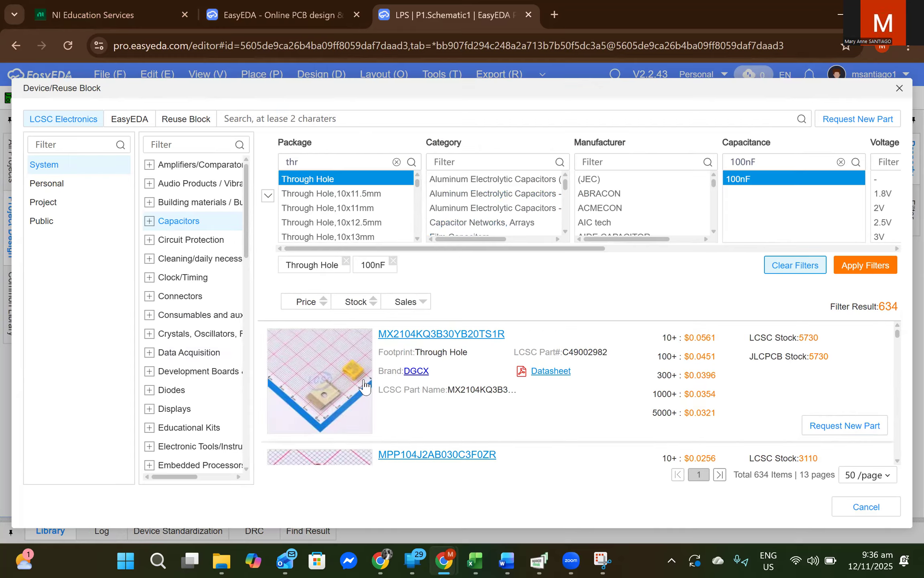
# Look through the first page of Through Hole 100nF capacitor results for a suitable part that can be placed
pyautogui.scroll(-2, 363, 386)
pyautogui.scroll(2, 353, 388)
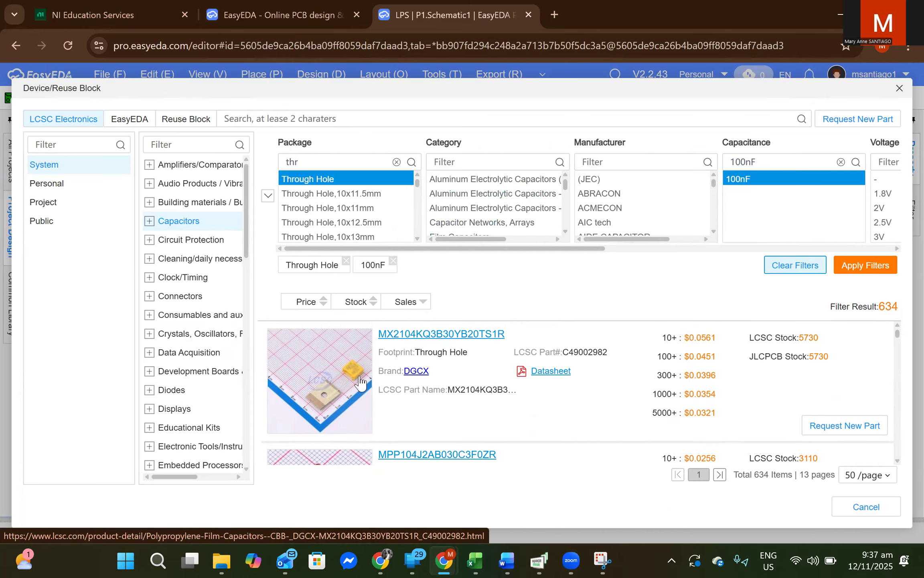
pyautogui.scroll(-5, 486, 420)
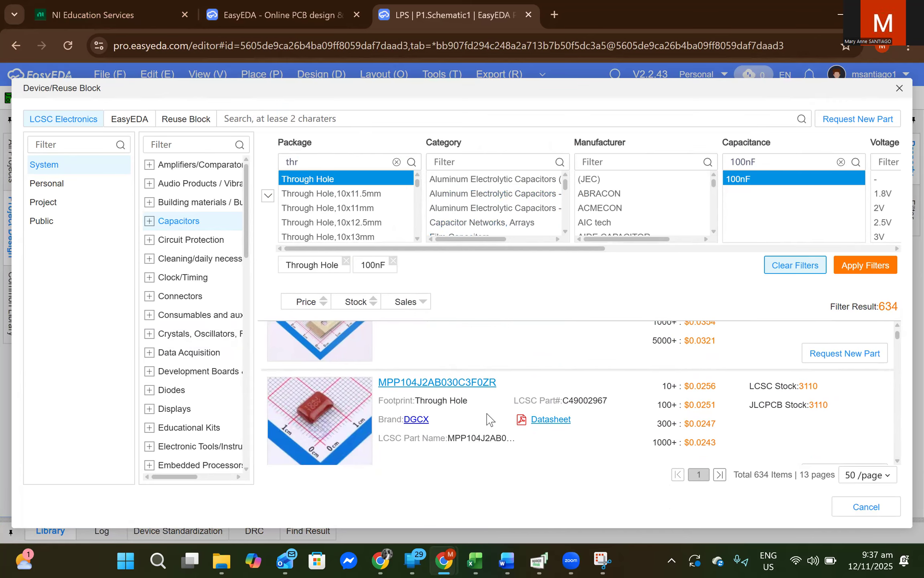
pyautogui.scroll(-10, 486, 417)
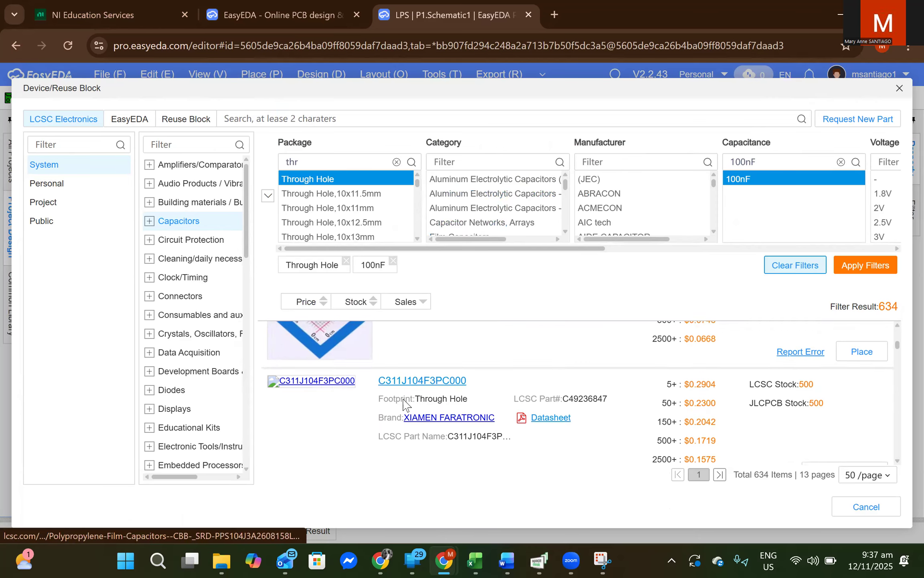
pyautogui.scroll(-10, 430, 397)
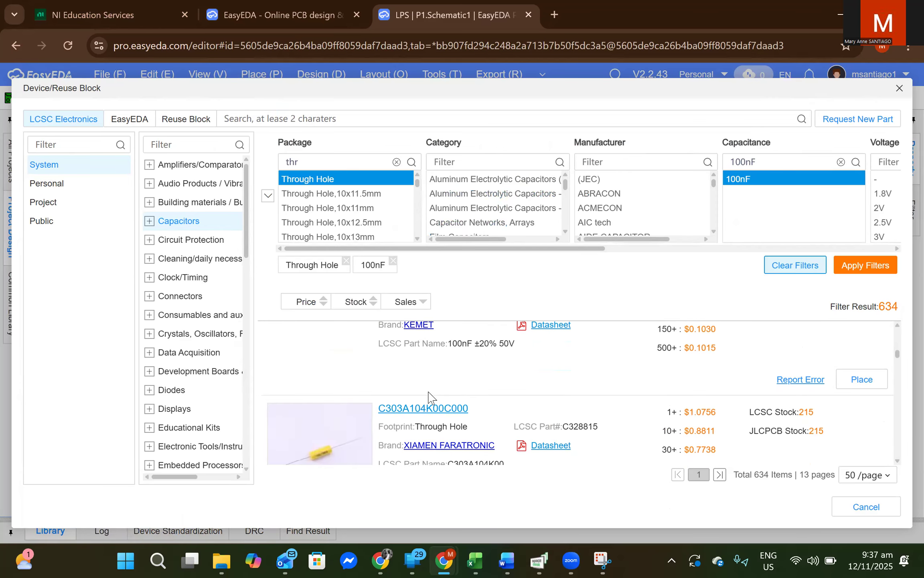
pyautogui.scroll(-3, 430, 397)
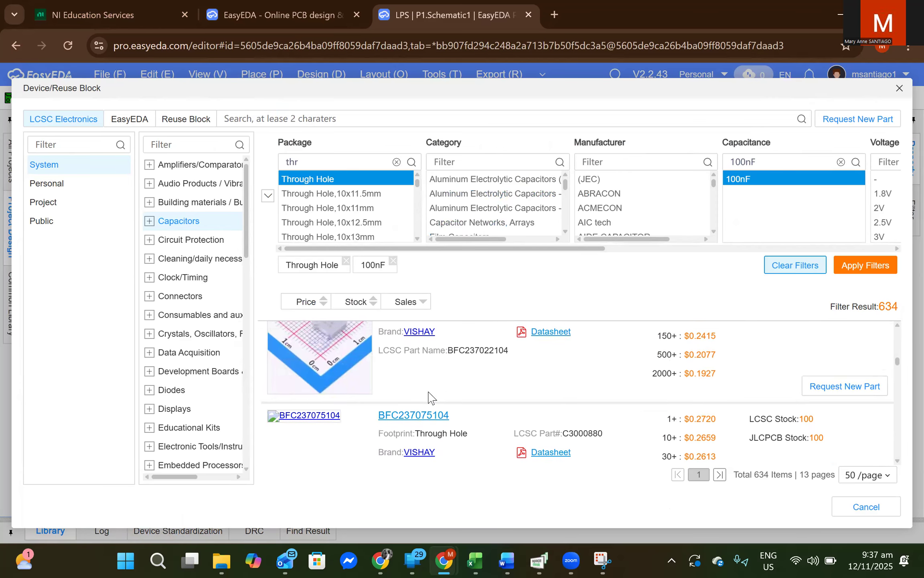
pyautogui.scroll(-10, 430, 398)
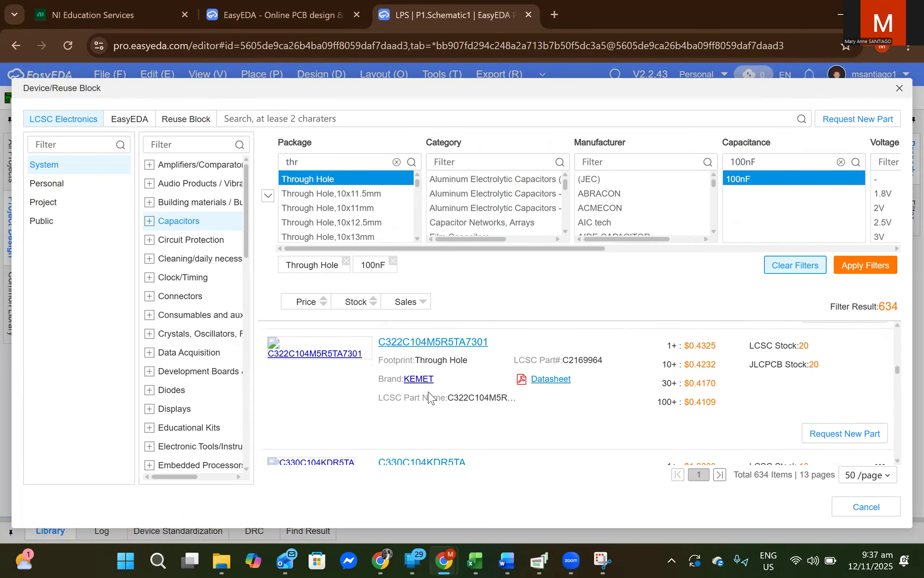
pyautogui.scroll(-10, 430, 397)
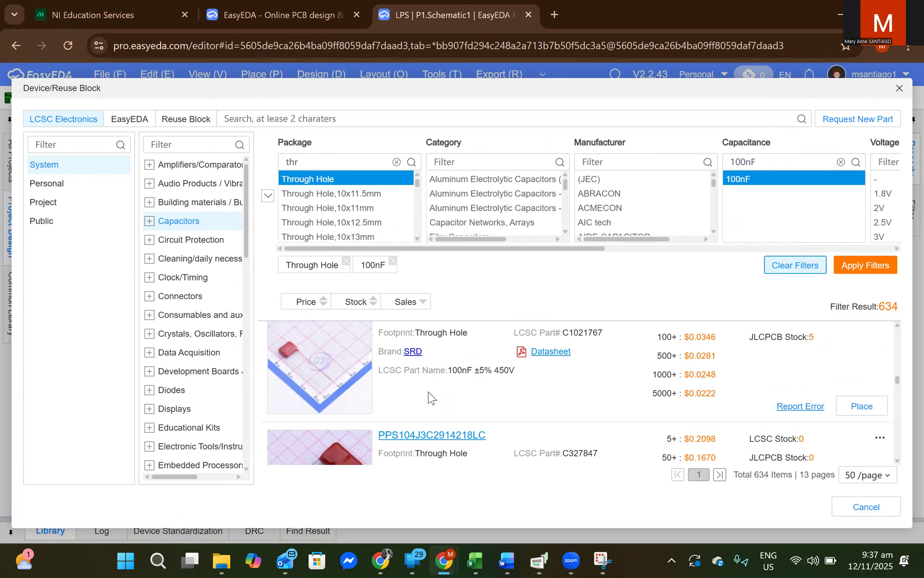
pyautogui.scroll(-10, 429, 393)
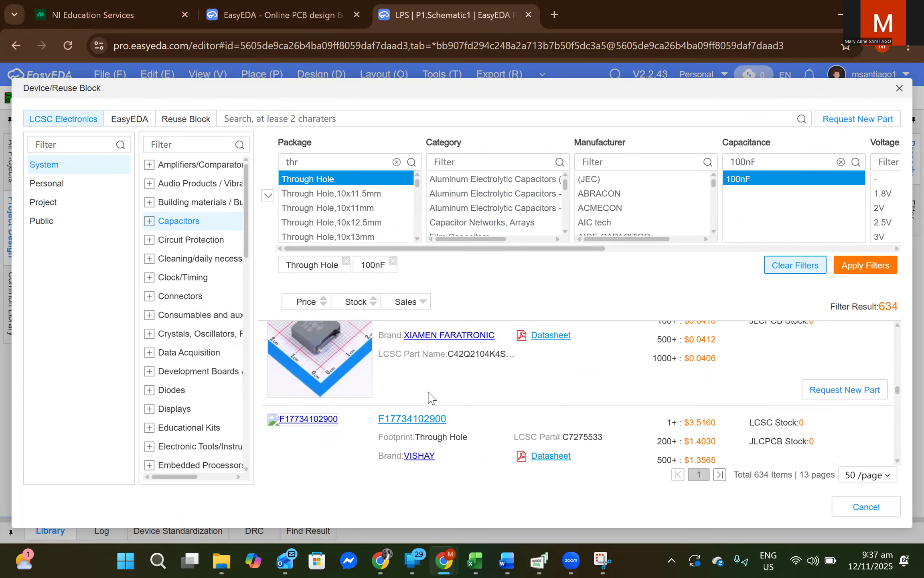
pyautogui.scroll(-3, 427, 396)
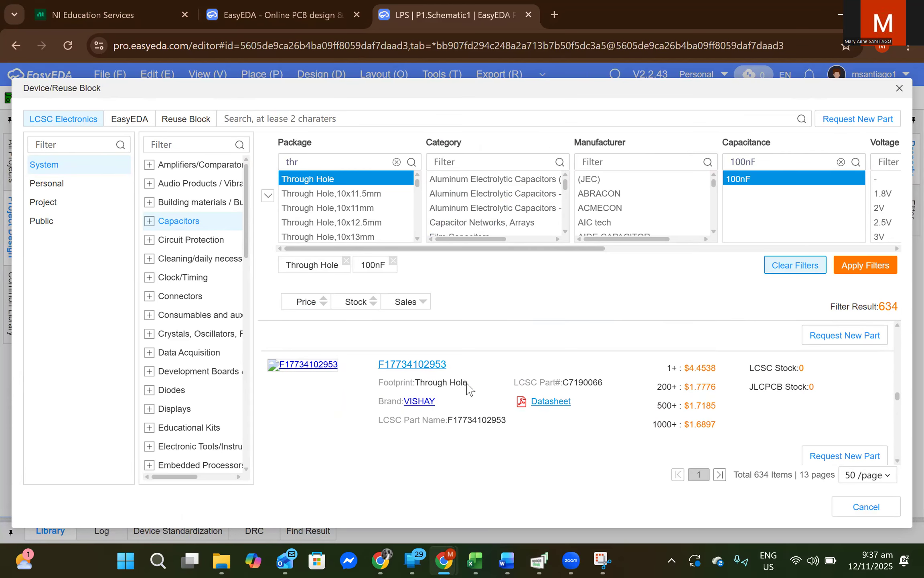
pyautogui.scroll(-3, 466, 387)
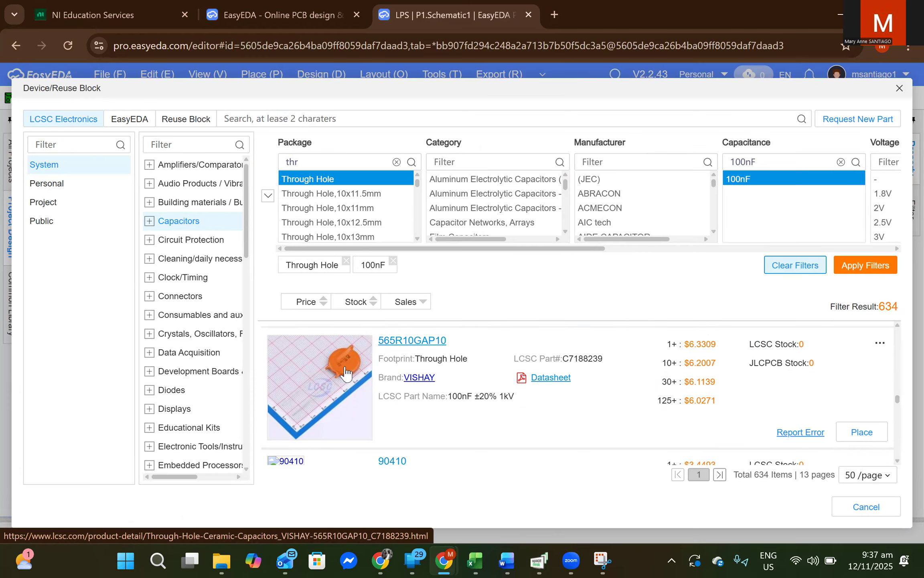
pyautogui.scroll(-3, 345, 373)
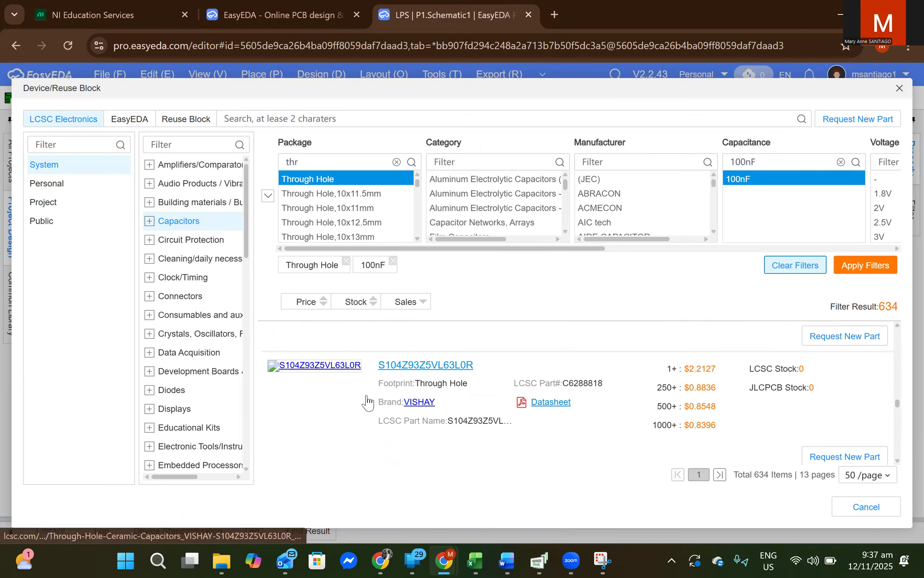
pyautogui.scroll(-3, 458, 408)
pyautogui.scroll(-5, 468, 405)
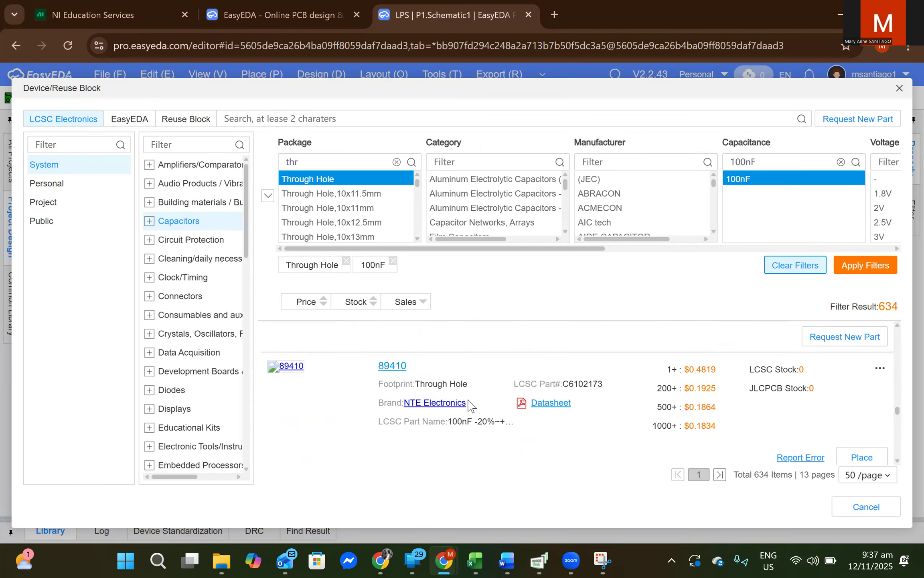
pyautogui.scroll(-6, 533, 416)
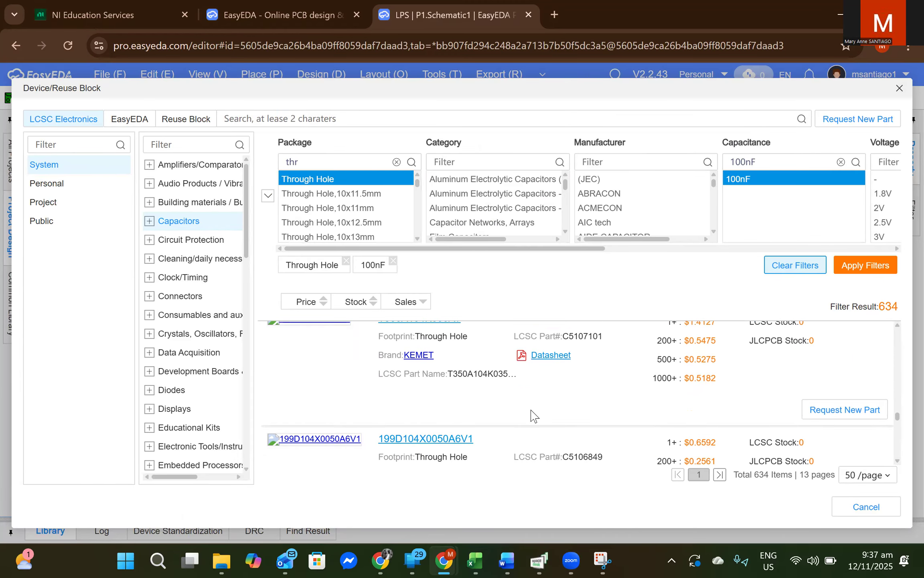
pyautogui.scroll(-5, 533, 415)
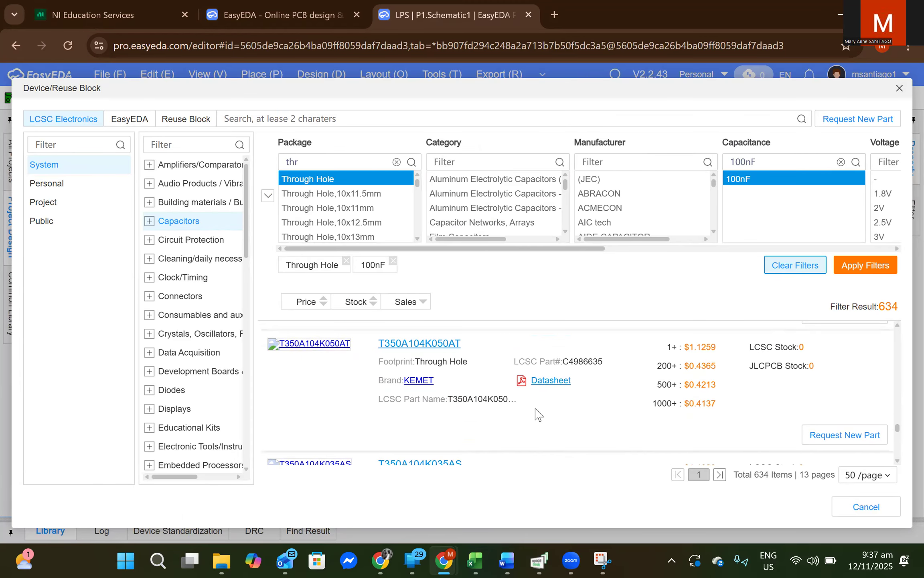
pyautogui.scroll(-5, 537, 409)
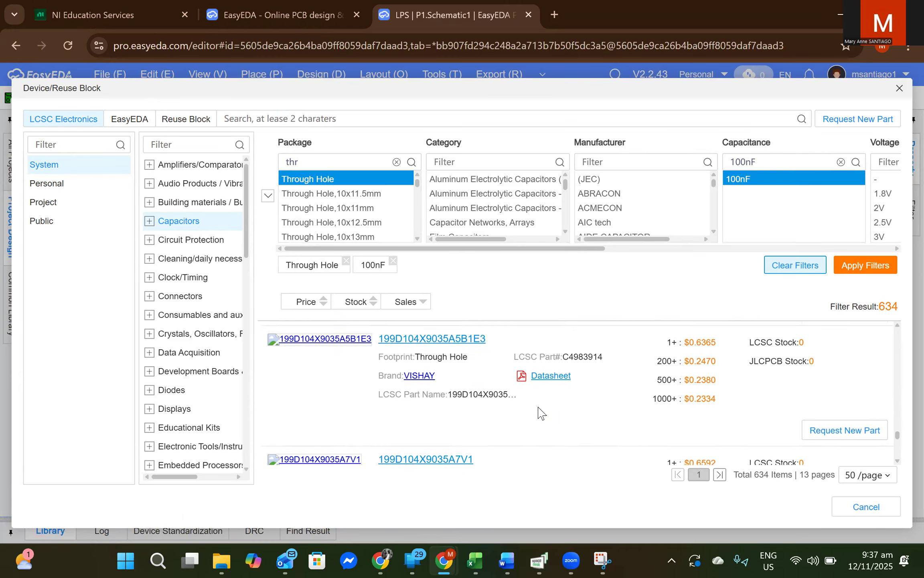
pyautogui.scroll(-4, 539, 408)
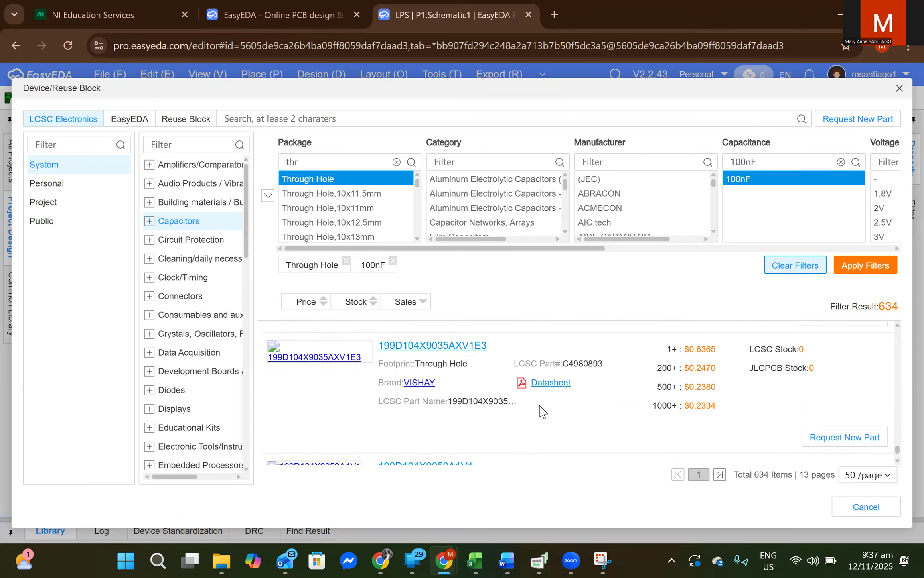
# Examine the second page of the filtered 100nF capacitor results for a suitable placeable part
pyautogui.click(719, 475)
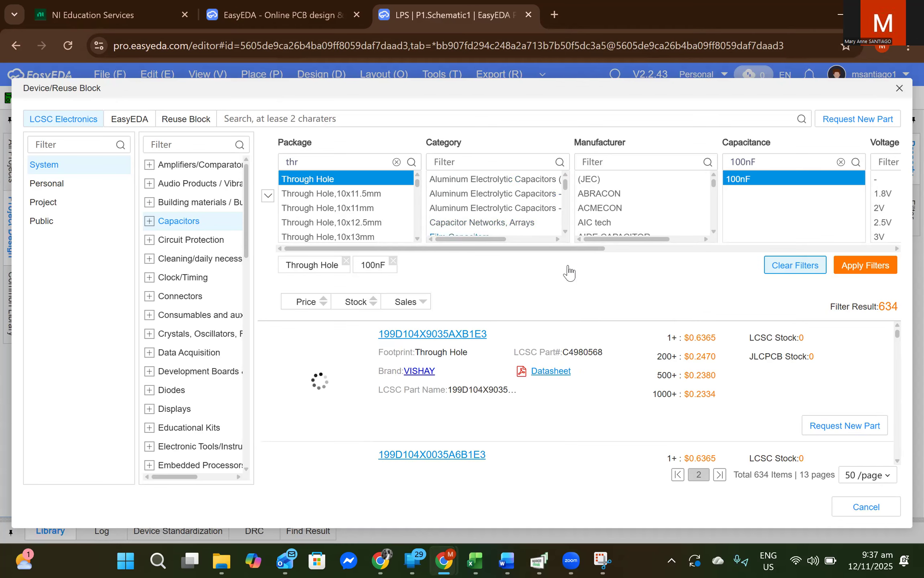
pyautogui.scroll(-8, 576, 424)
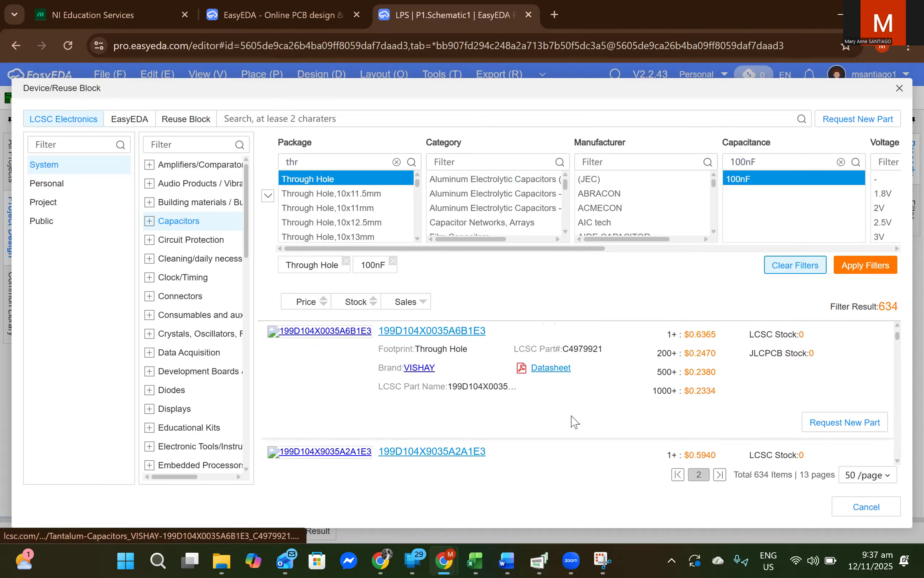
pyautogui.scroll(-6, 553, 419)
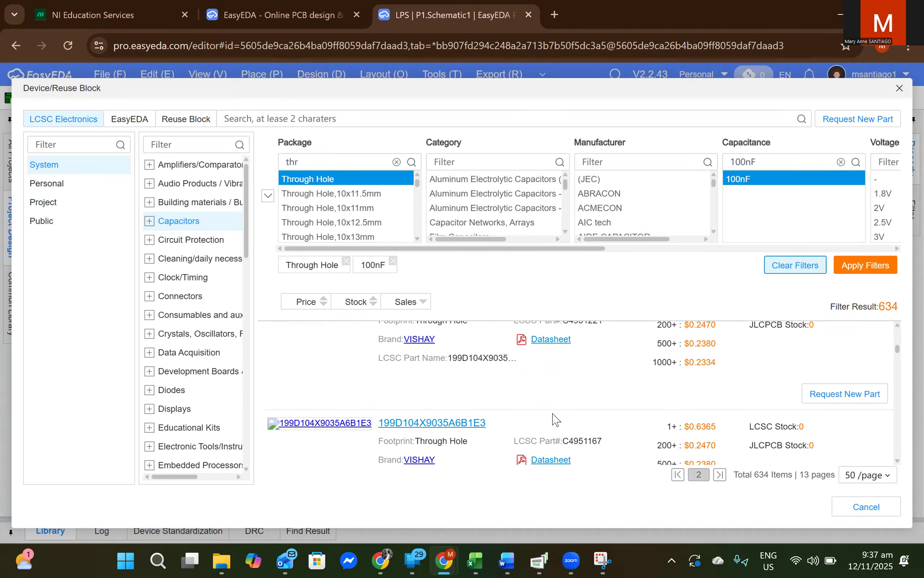
pyautogui.scroll(-8, 554, 419)
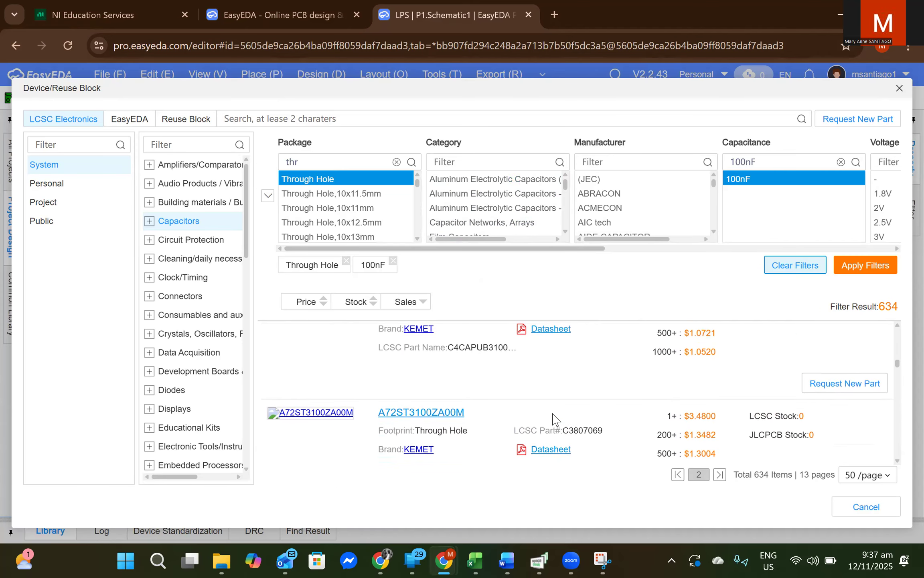
pyautogui.scroll(-8, 554, 420)
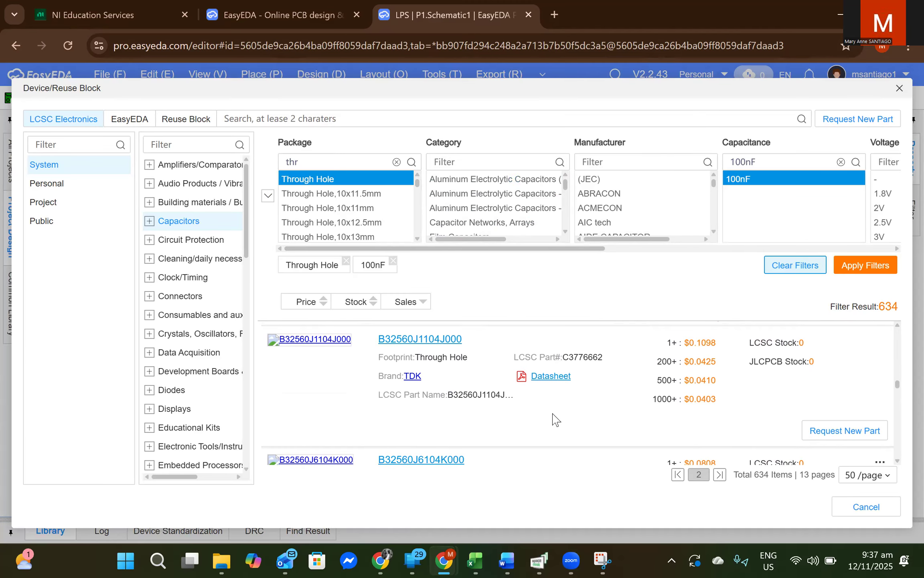
pyautogui.scroll(-6, 553, 419)
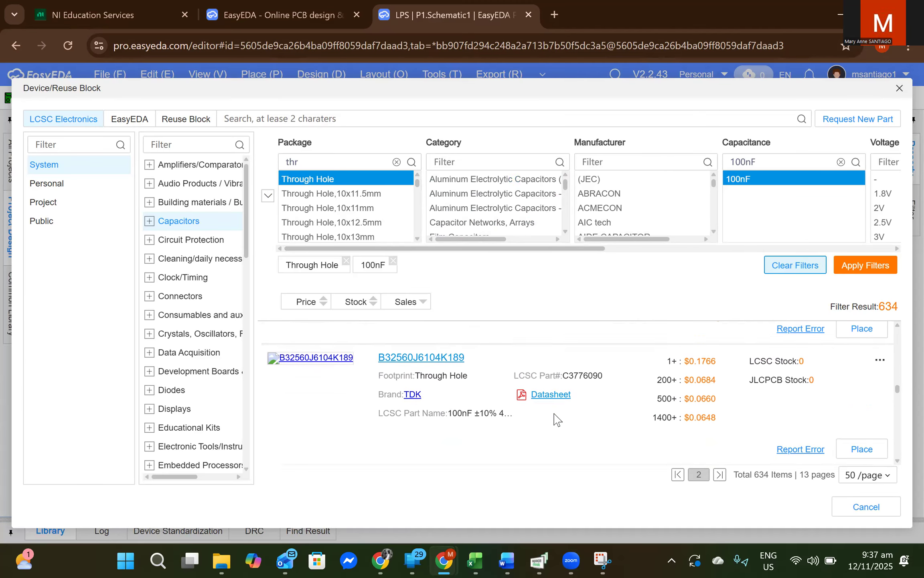
pyautogui.scroll(-6, 554, 419)
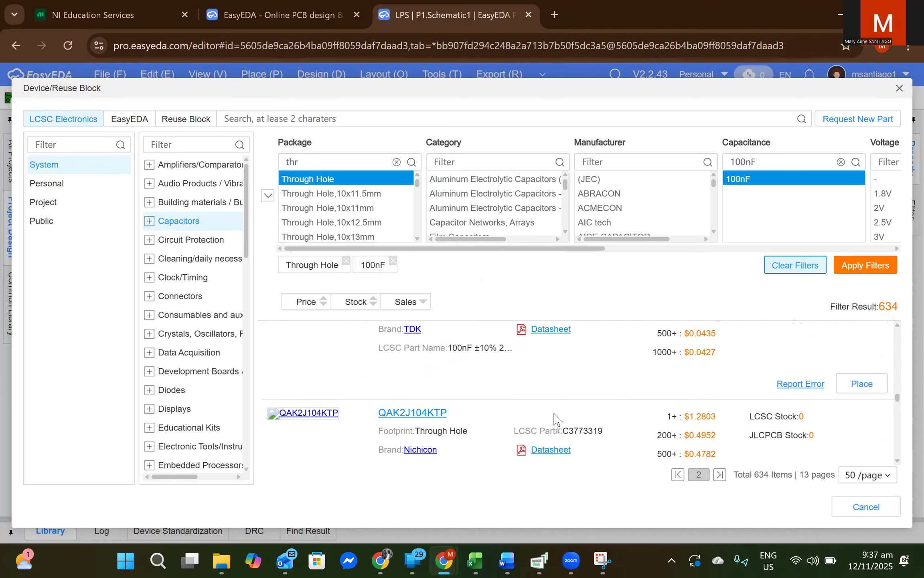
pyautogui.scroll(-6, 554, 419)
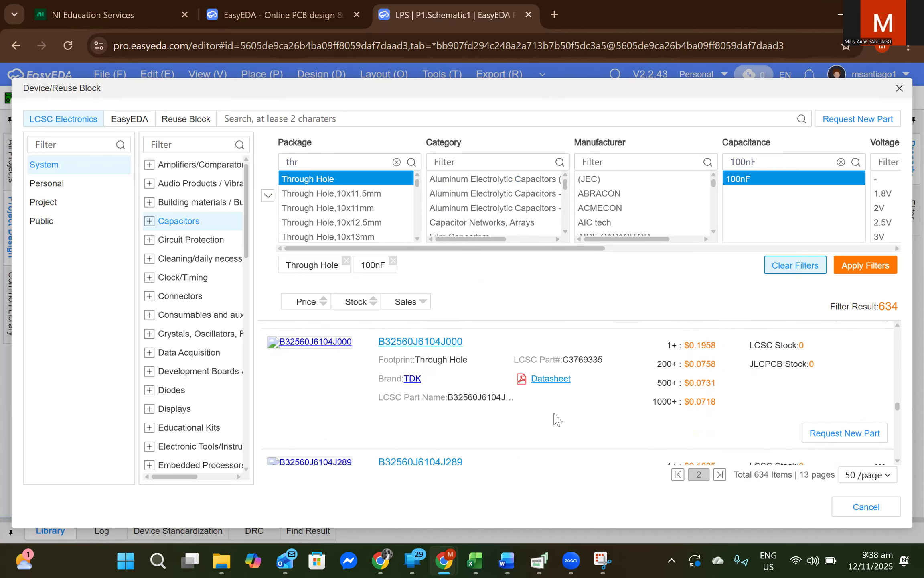
pyautogui.scroll(-6, 554, 419)
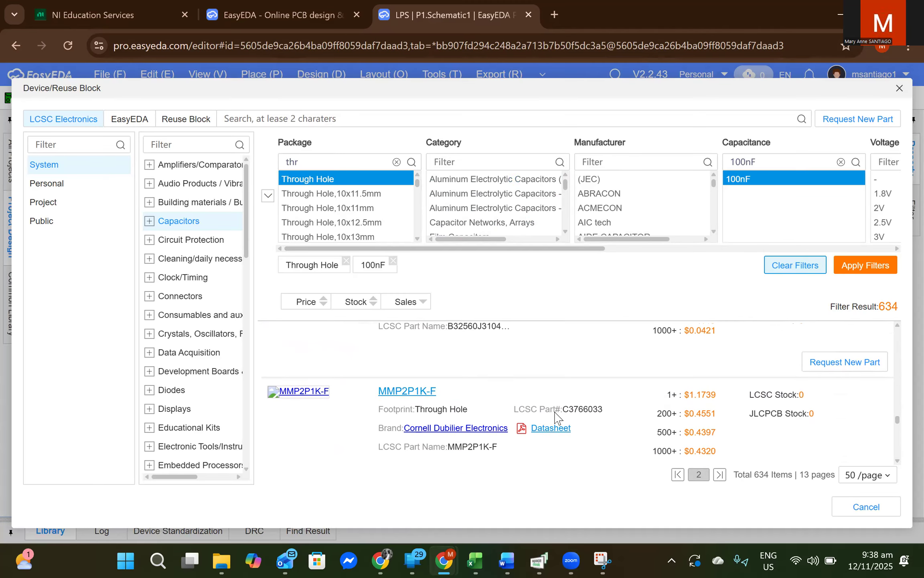
pyautogui.scroll(-6, 560, 416)
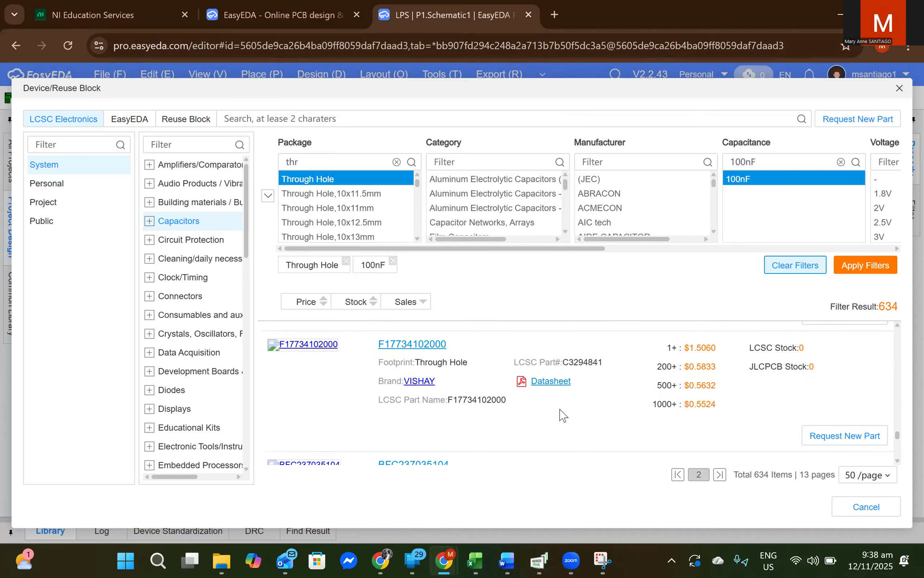
pyautogui.scroll(-6, 560, 415)
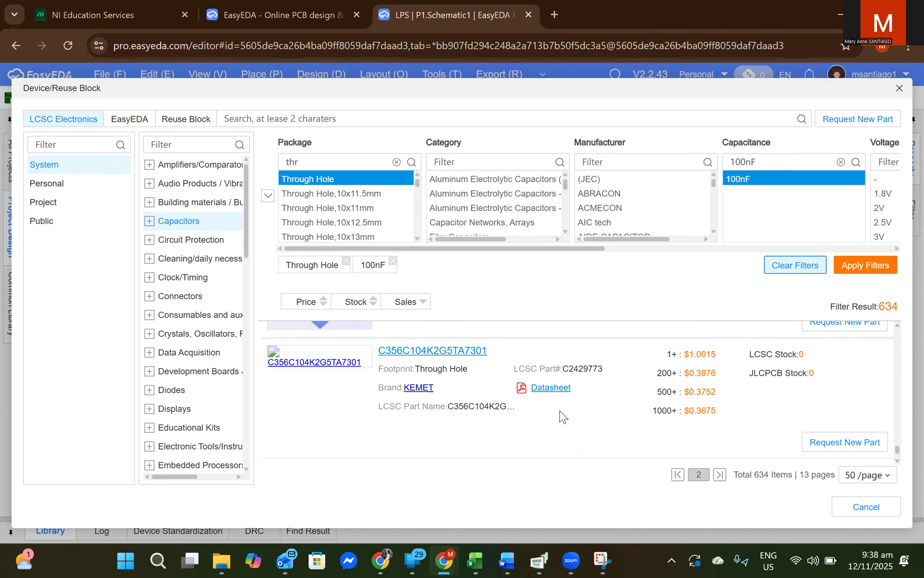
pyautogui.scroll(-6, 560, 415)
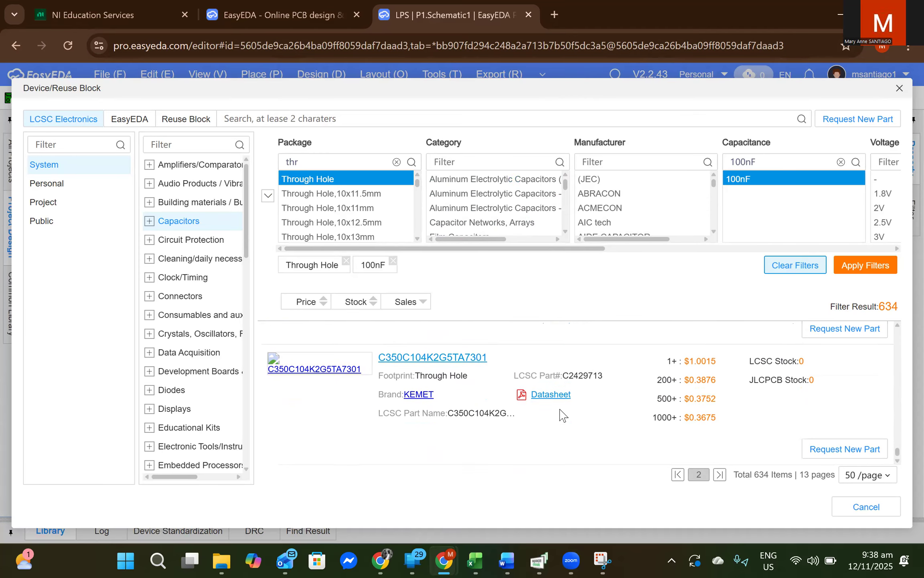
# Look through the third page of the Through Hole 100nF capacitor results for a suitable placeable part
pyautogui.click(720, 475)
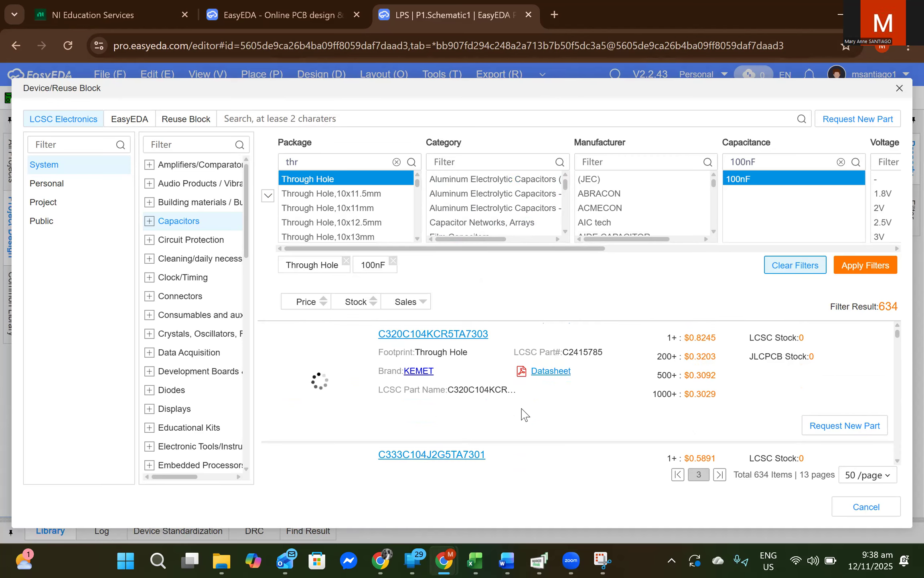
pyautogui.scroll(-3, 517, 407)
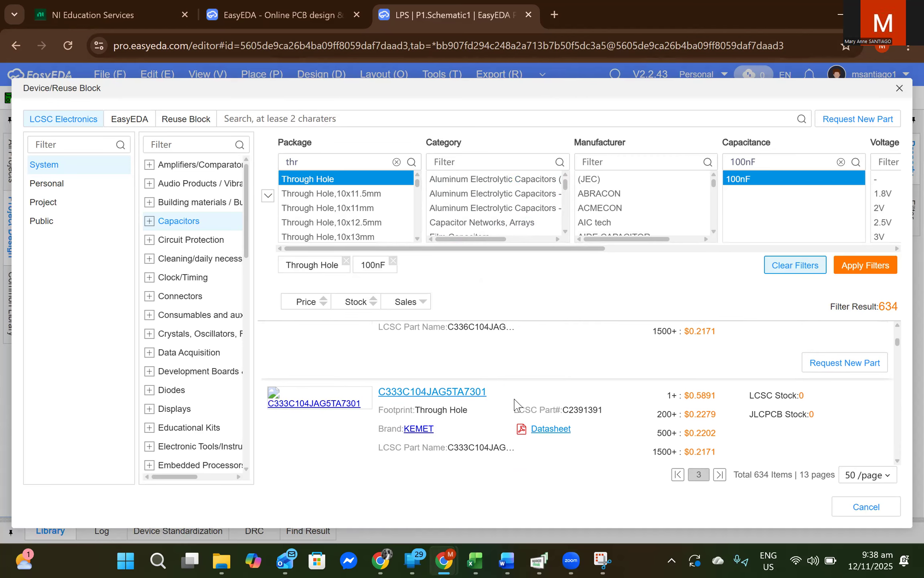
pyautogui.scroll(-5, 517, 405)
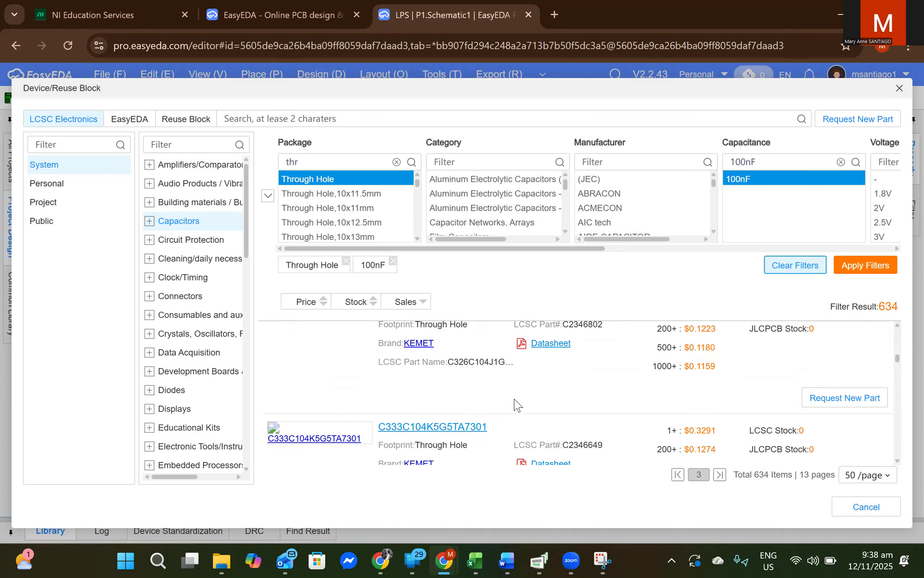
pyautogui.scroll(-5, 515, 405)
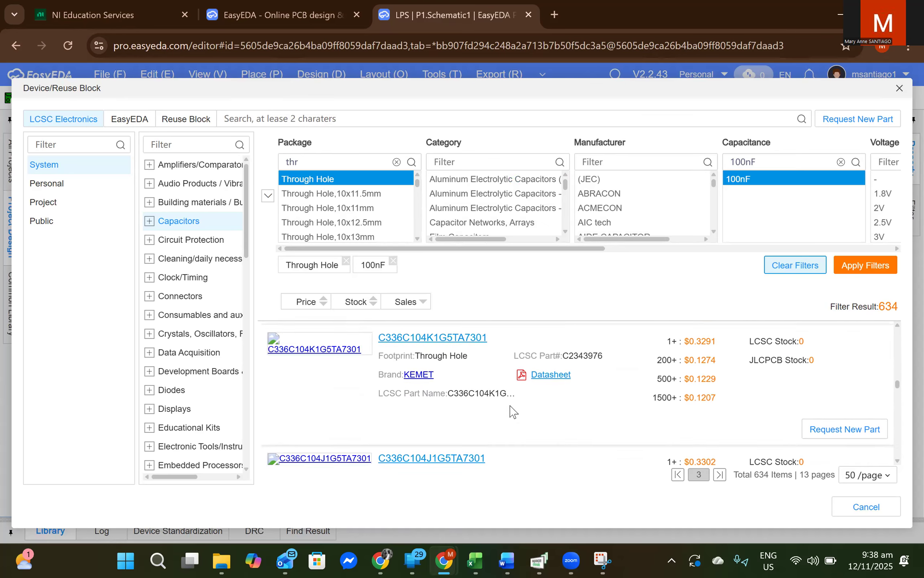
pyautogui.scroll(-8, 508, 410)
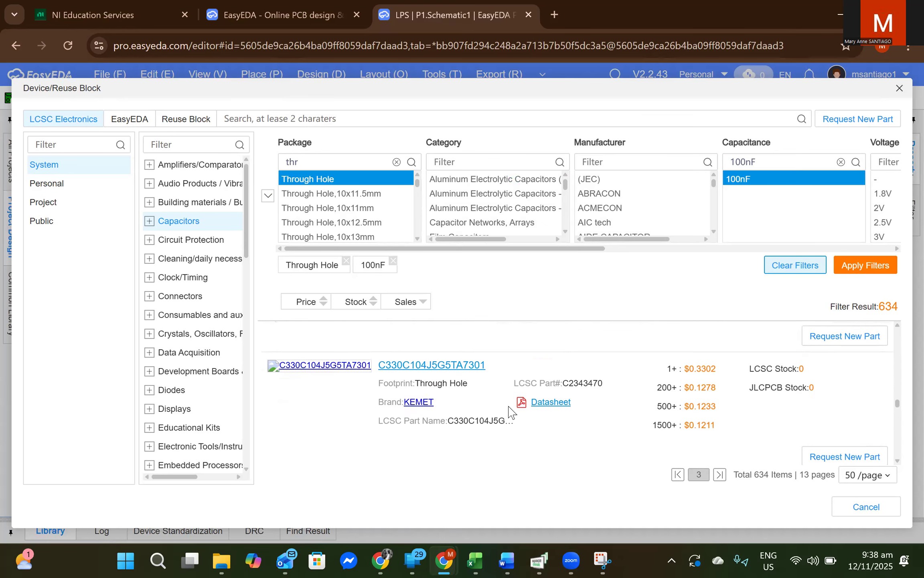
pyautogui.scroll(-6, 510, 410)
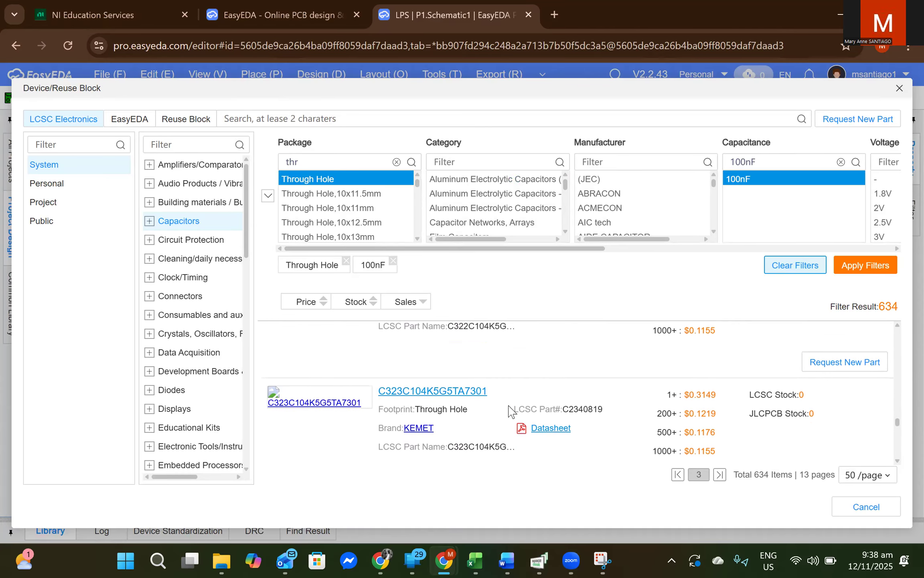
pyautogui.scroll(-8, 510, 410)
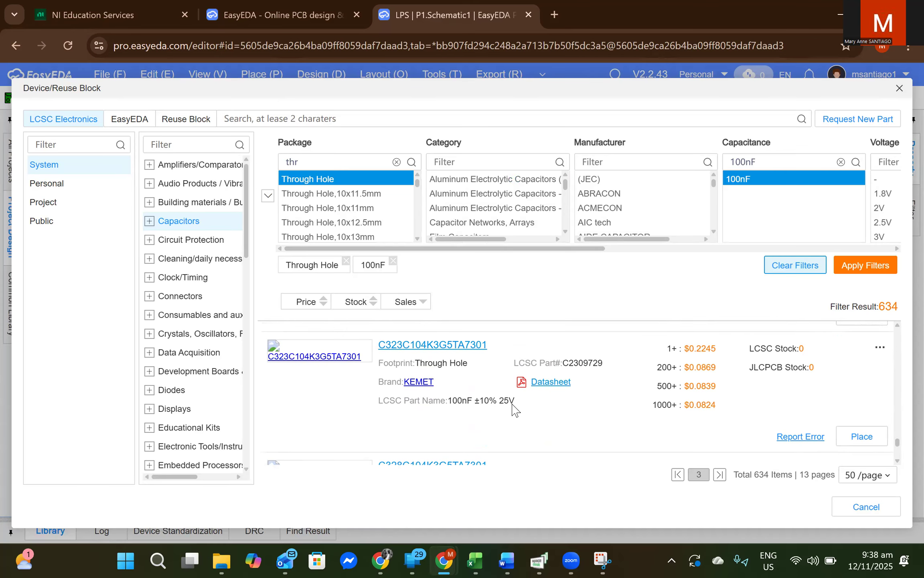
pyautogui.scroll(-4, 513, 410)
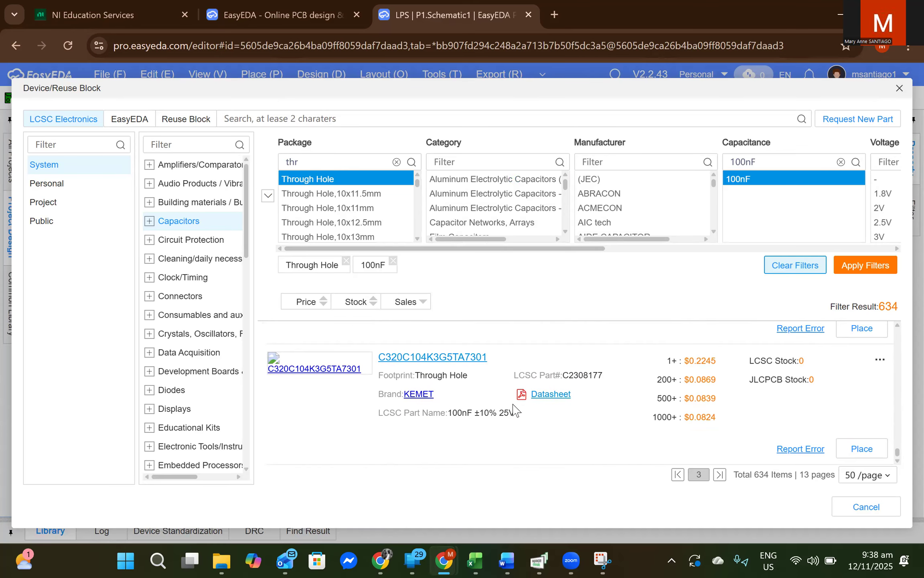
# Examine the fourth page of the filtered 100nF capacitor results for a part that can be placed
pyautogui.click(719, 475)
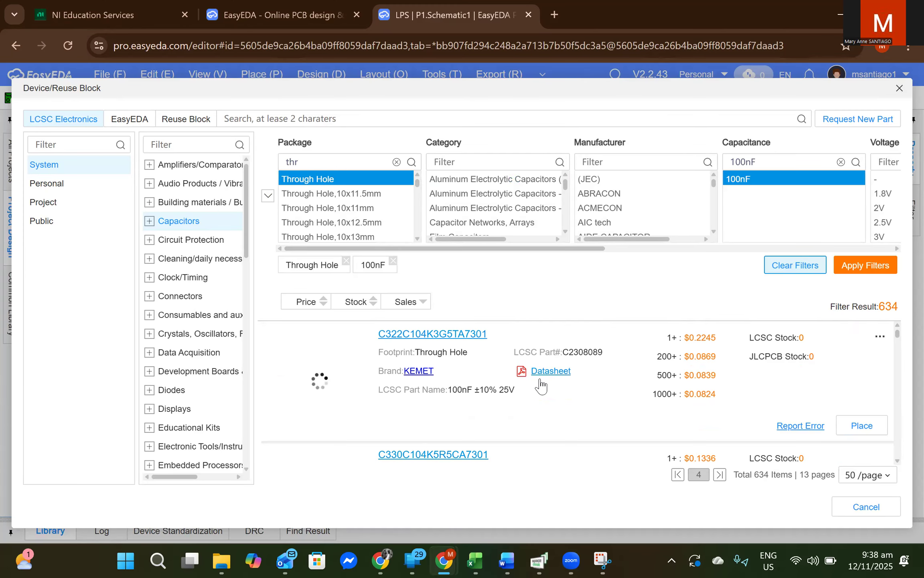
pyautogui.scroll(-10, 538, 403)
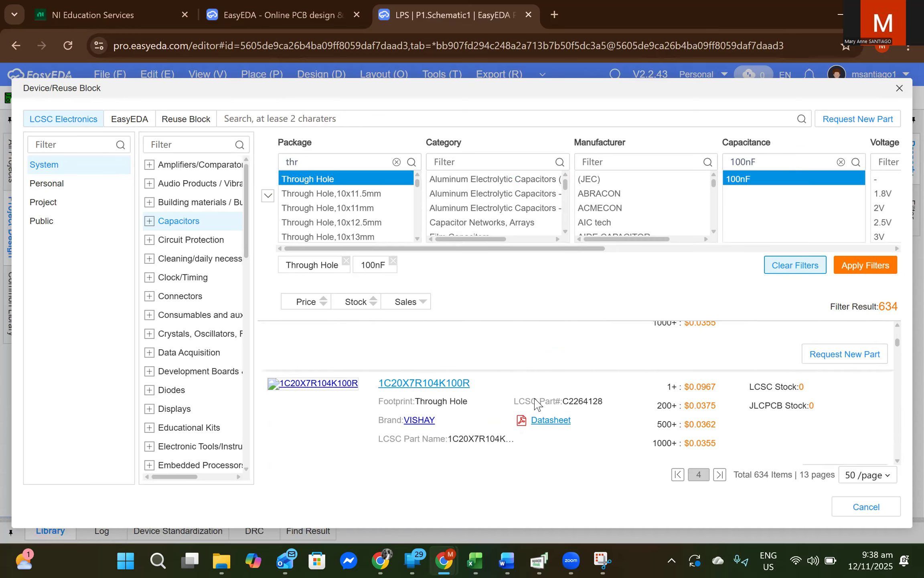
pyautogui.scroll(-8, 536, 403)
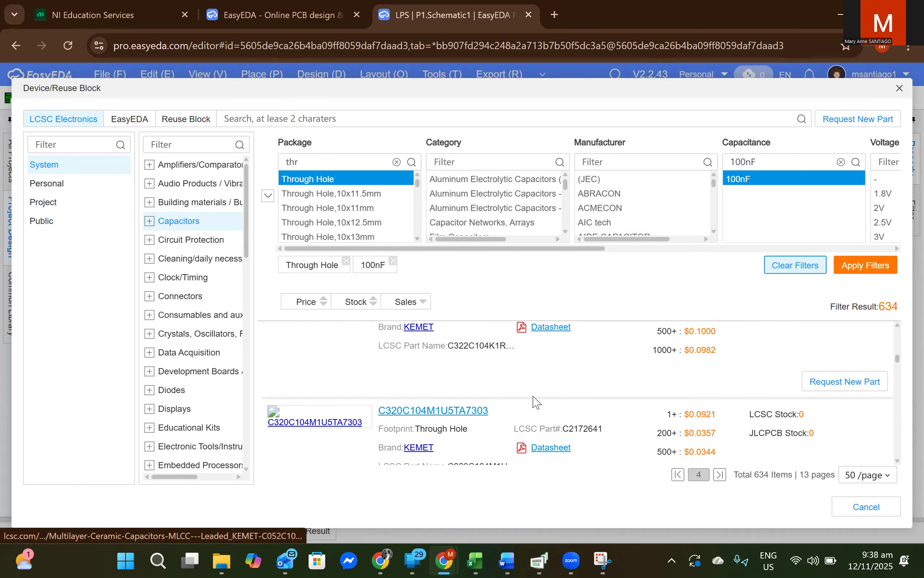
pyautogui.scroll(-8, 534, 393)
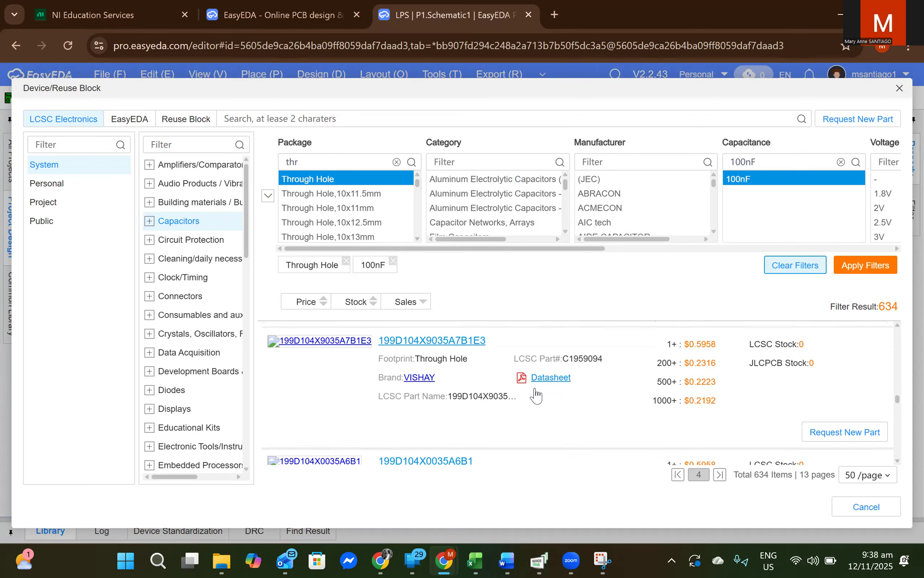
pyautogui.scroll(-5, 538, 389)
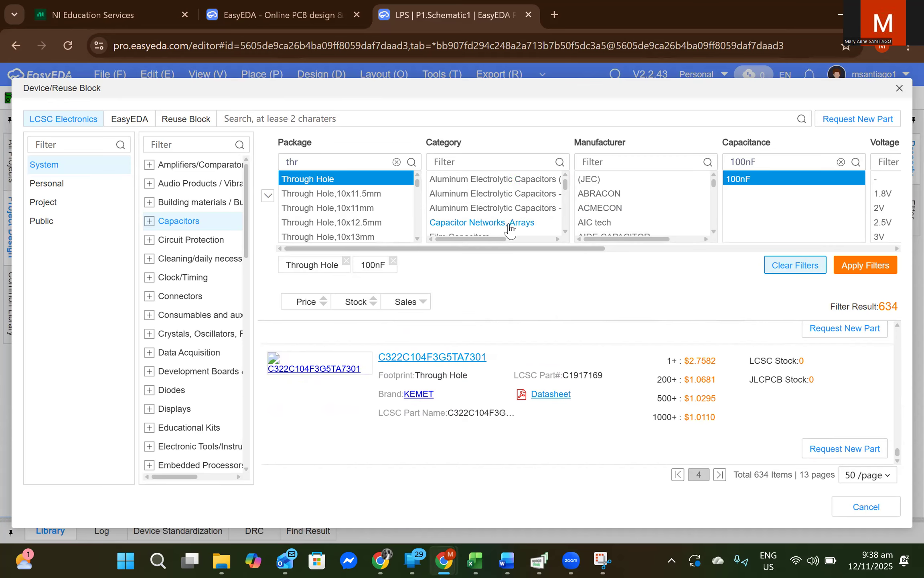
# Add the Through Hole Ceramic Capacitors category to the Through Hole and 100nF filters and apply them
pyautogui.scroll(-2, 602, 208)
pyautogui.scroll(-2, 513, 216)
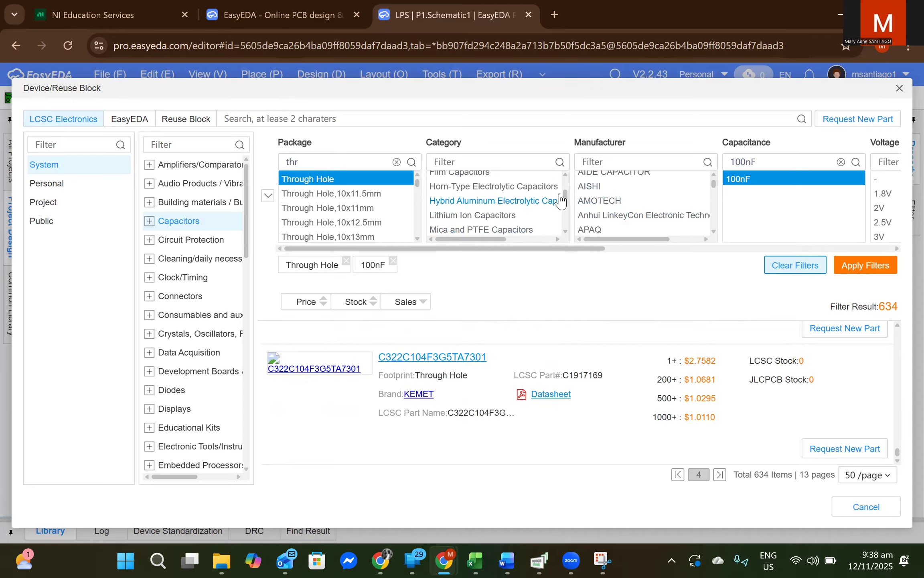
pyautogui.moveTo(565, 196); pyautogui.dragTo(567, 181)
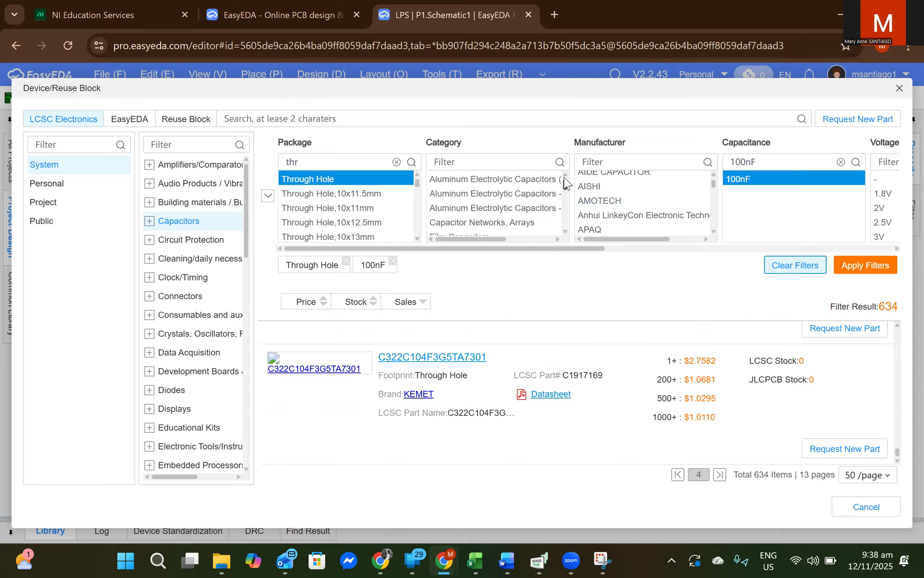
pyautogui.click(566, 231)
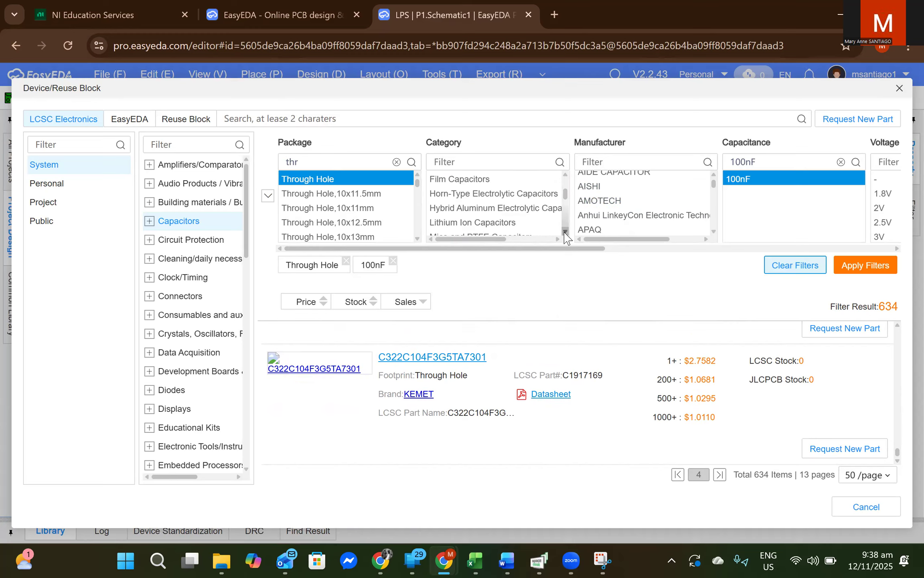
pyautogui.click(565, 231)
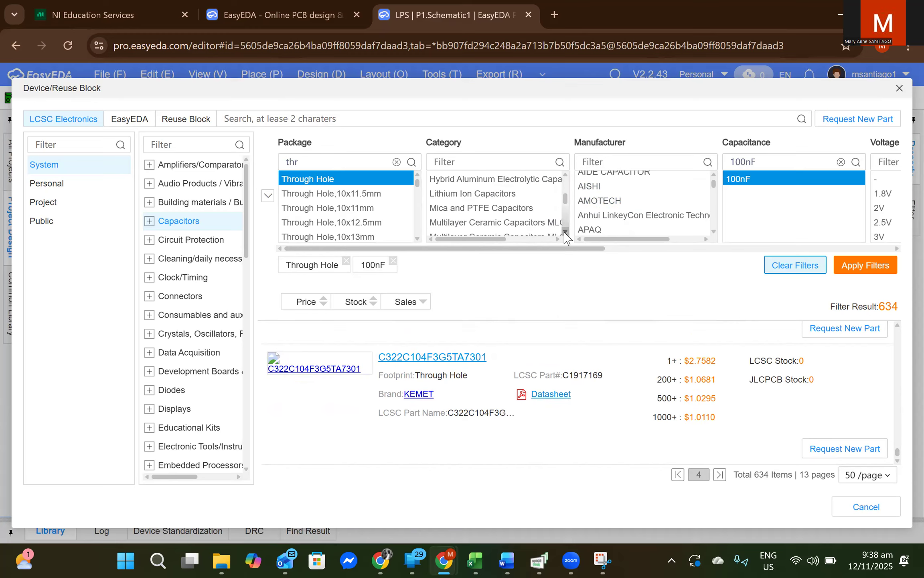
pyautogui.click(565, 231)
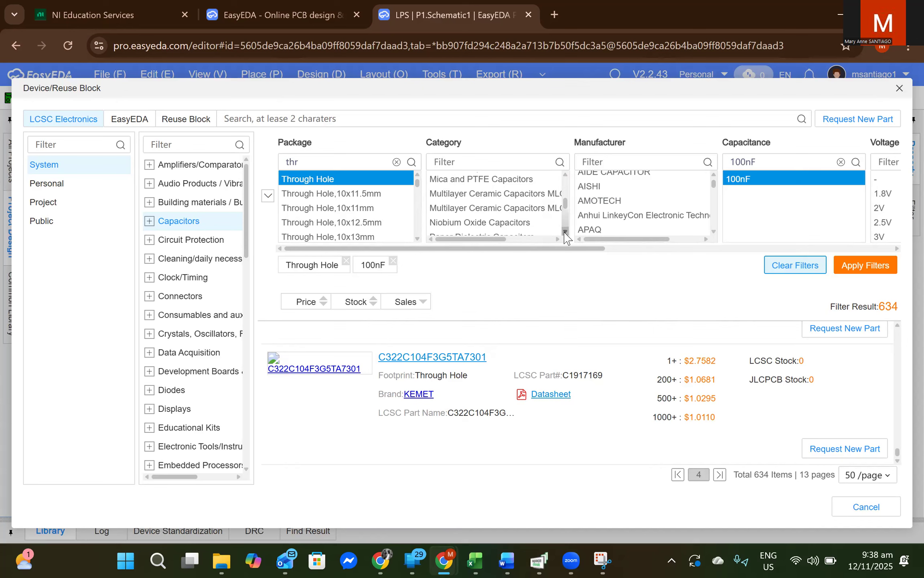
pyautogui.click(565, 231)
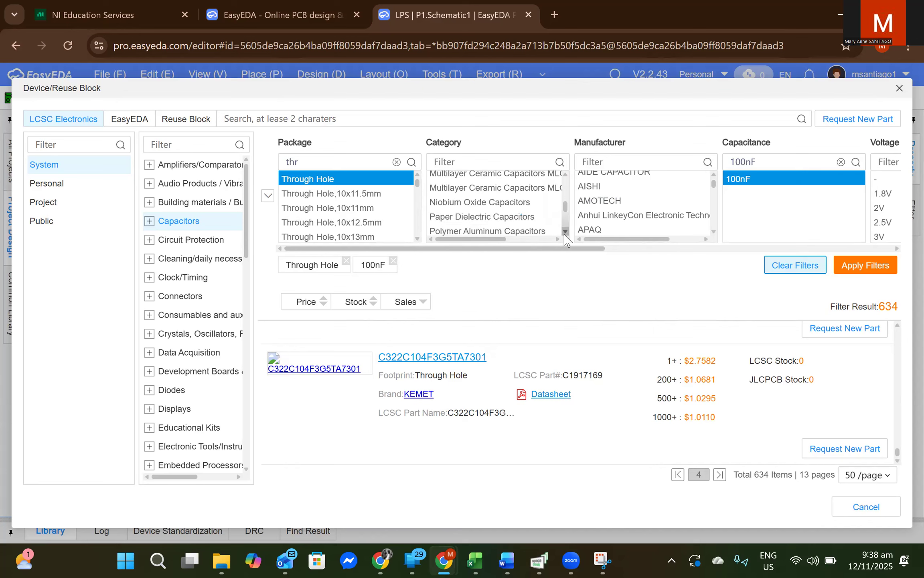
pyautogui.click(565, 231)
pyautogui.click(565, 232)
pyautogui.click(565, 231)
pyautogui.click(524, 215)
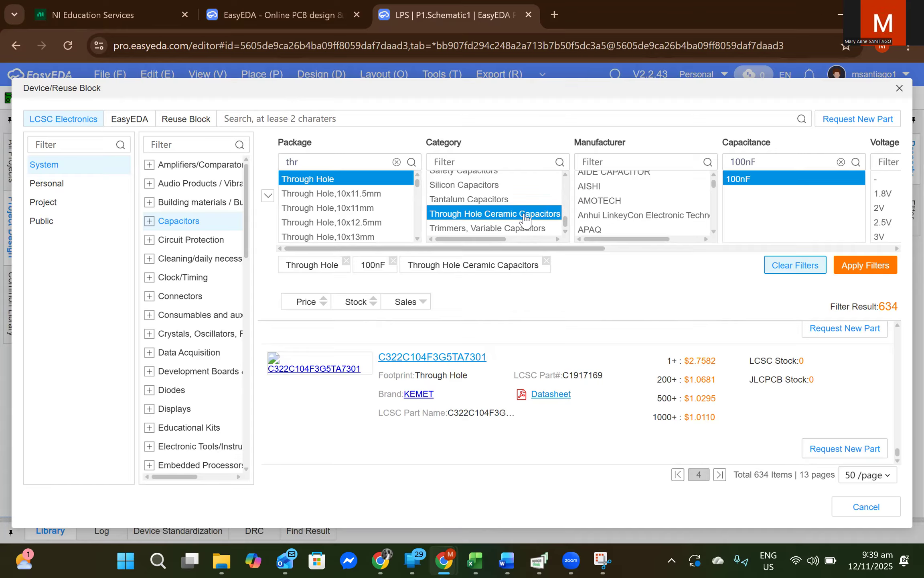
pyautogui.click(871, 269)
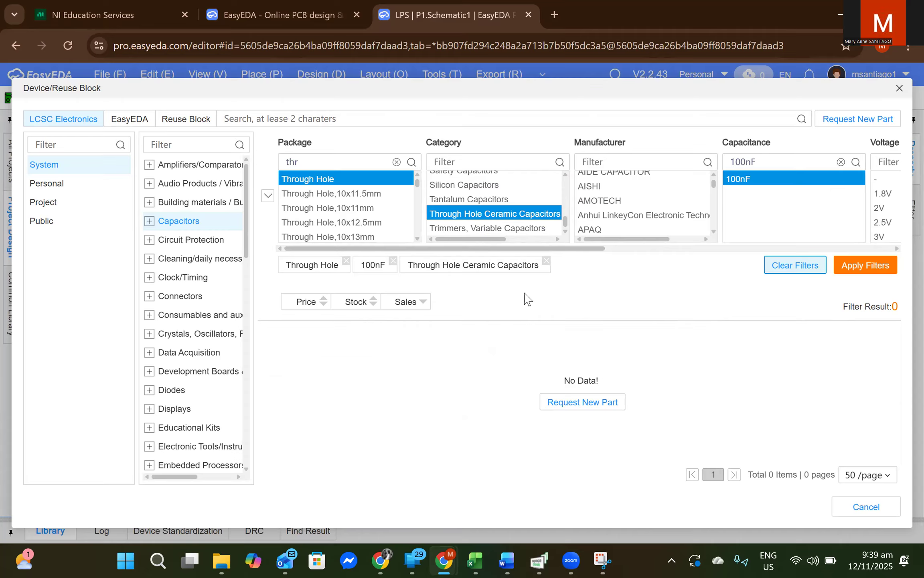
# Remove the Through Hole package and 100nF filters and reapply the filtering with only the ceramic category
pyautogui.click(346, 262)
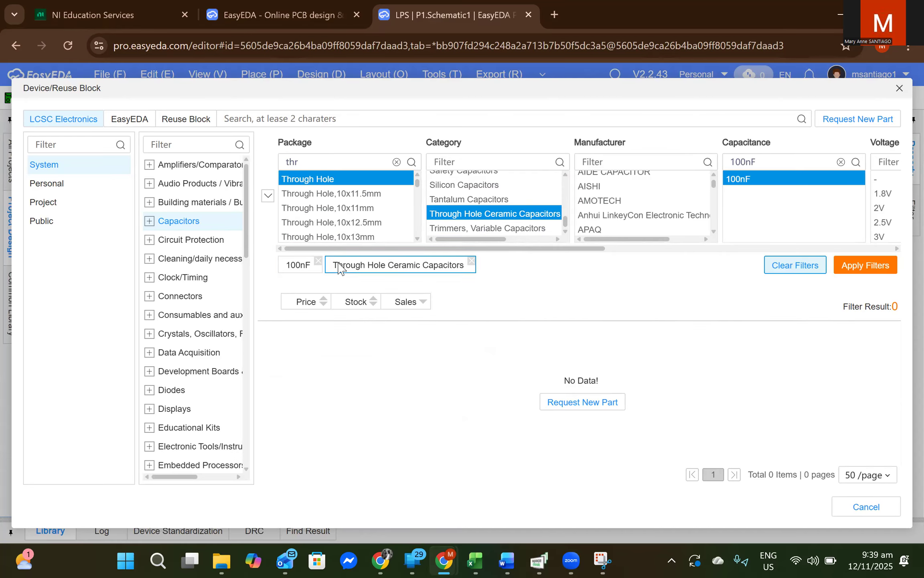
pyautogui.click(318, 261)
pyautogui.click(863, 268)
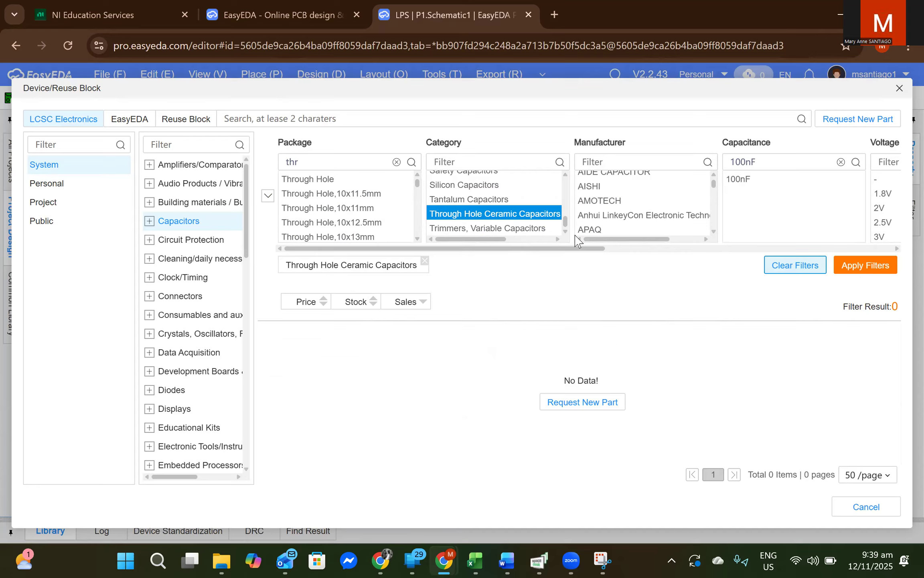
pyautogui.scroll(5, 543, 211)
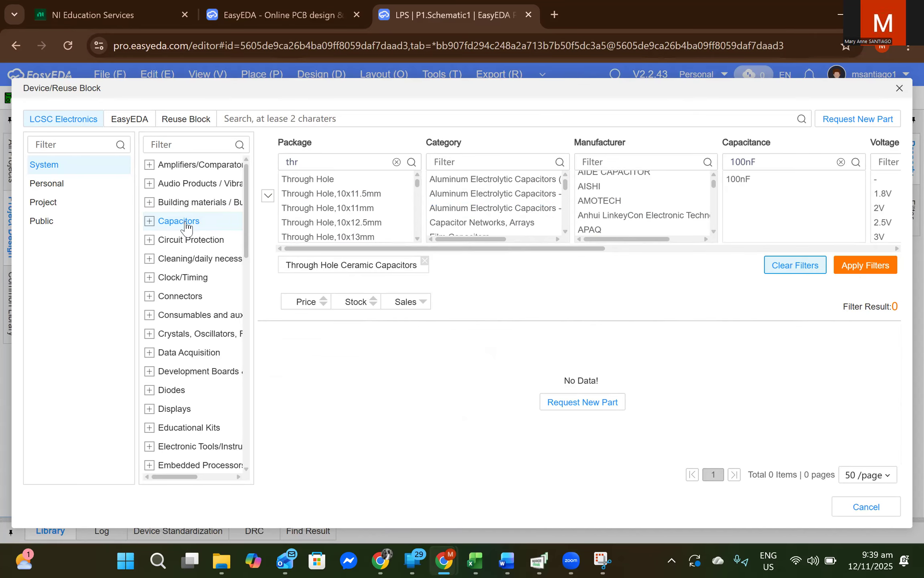
# Open the Through Hole Ceramic Capacitors subcategory of Capacitors and find the 100nF ±20% 50V part CC1H104MC1FD3F6C10SA
pyautogui.click(150, 222)
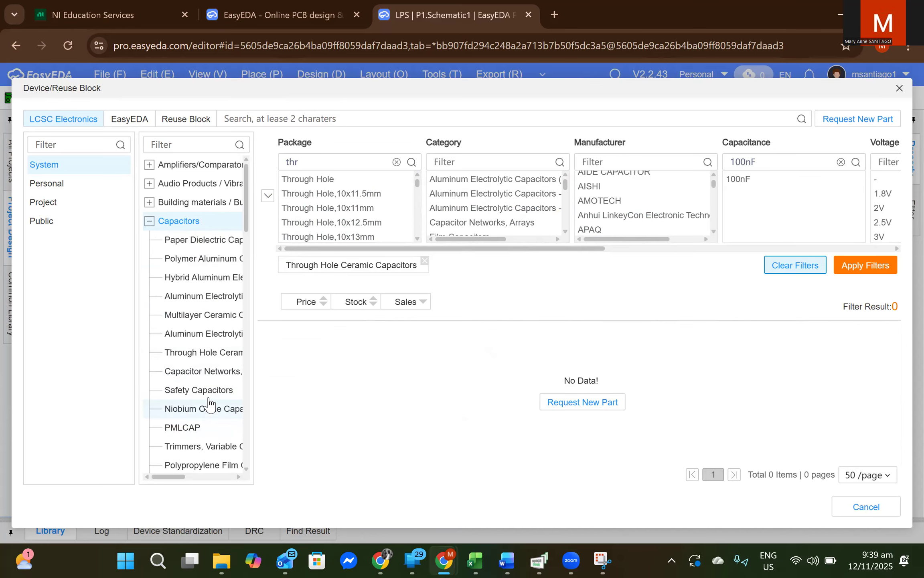
pyautogui.click(224, 359)
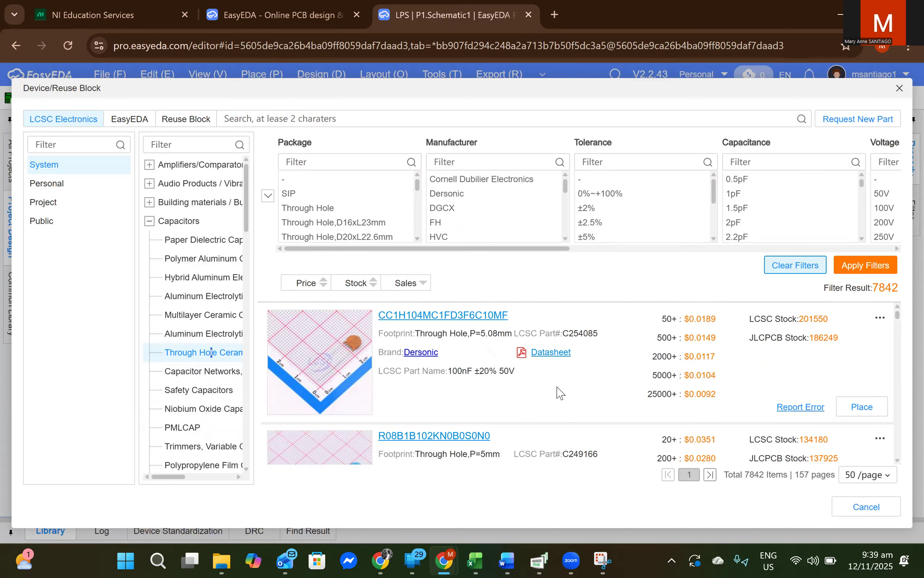
pyautogui.scroll(-2, 560, 392)
pyautogui.scroll(2, 559, 392)
pyautogui.scroll(-5, 557, 393)
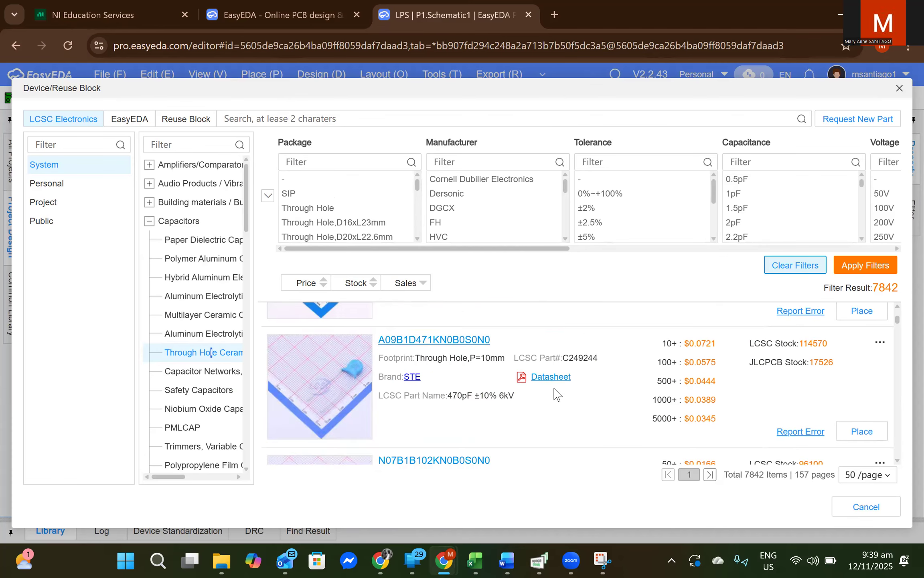
pyautogui.scroll(-5, 555, 394)
pyautogui.scroll(-10, 555, 393)
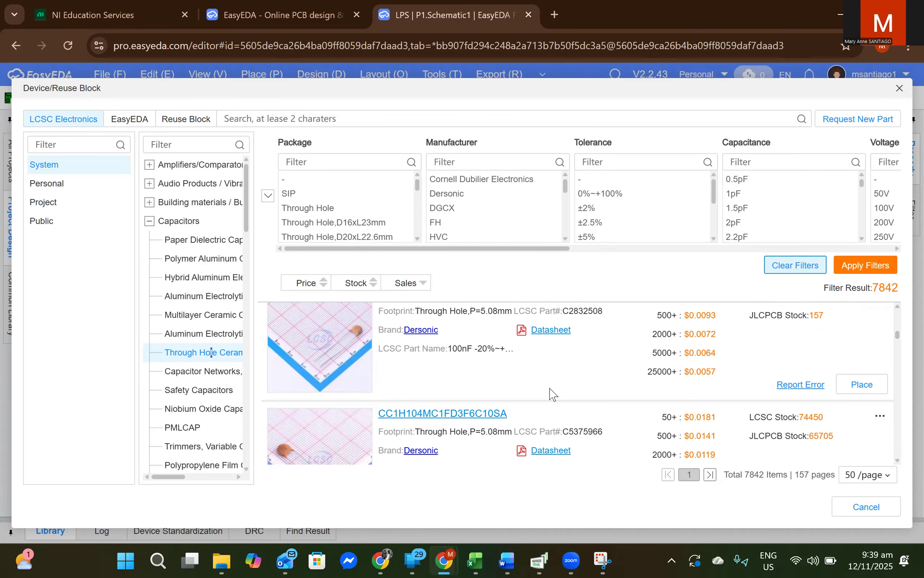
pyautogui.scroll(-2, 546, 391)
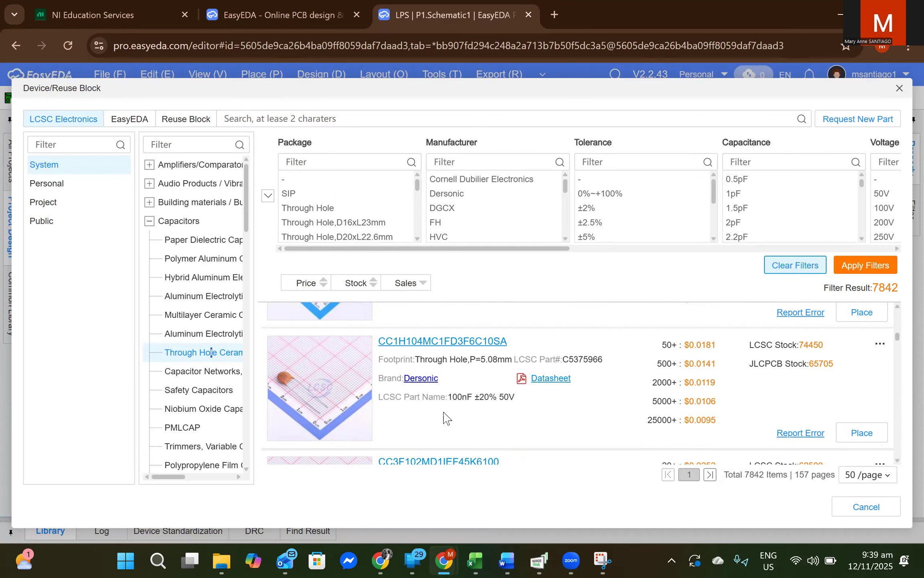
# Place two vertically oriented CC1H104MC1FD3F6C10SA 100nF capacitors to the right of the 4700uF capacitor
pyautogui.doubleClick(632, 376)
pyautogui.press('space')
pyautogui.click(700, 361)
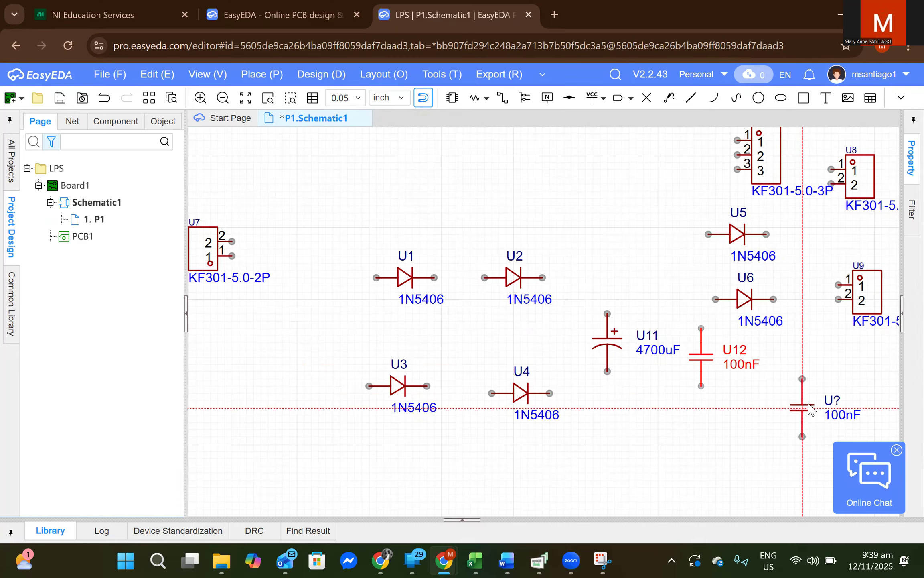
pyautogui.click(803, 387)
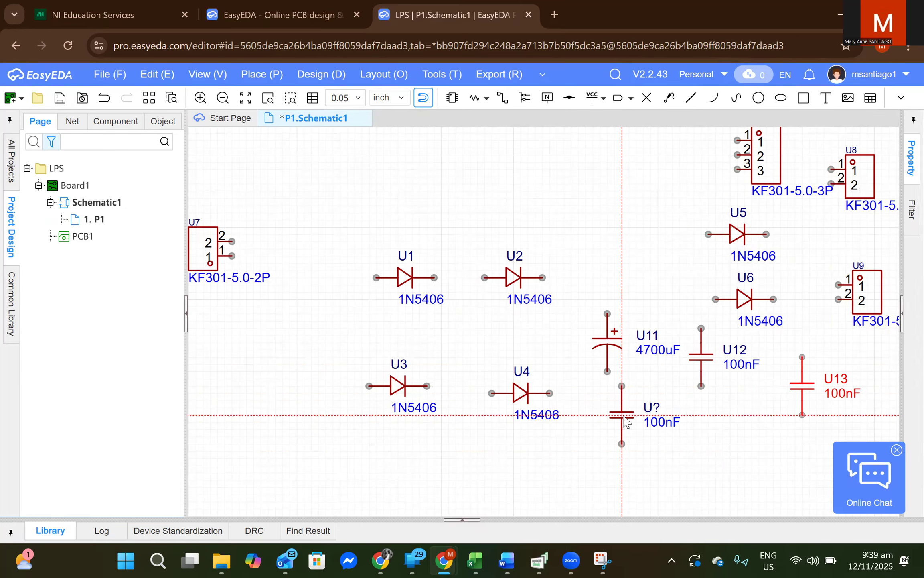
pyautogui.press('Escape')
# Move the four diodes U1 to U4 together up and left, closer to screw terminal U7
pyautogui.moveTo(367, 226); pyautogui.dragTo(572, 429)
pyautogui.moveTo(461, 352); pyautogui.dragTo(375, 280)
pyautogui.click(477, 392)
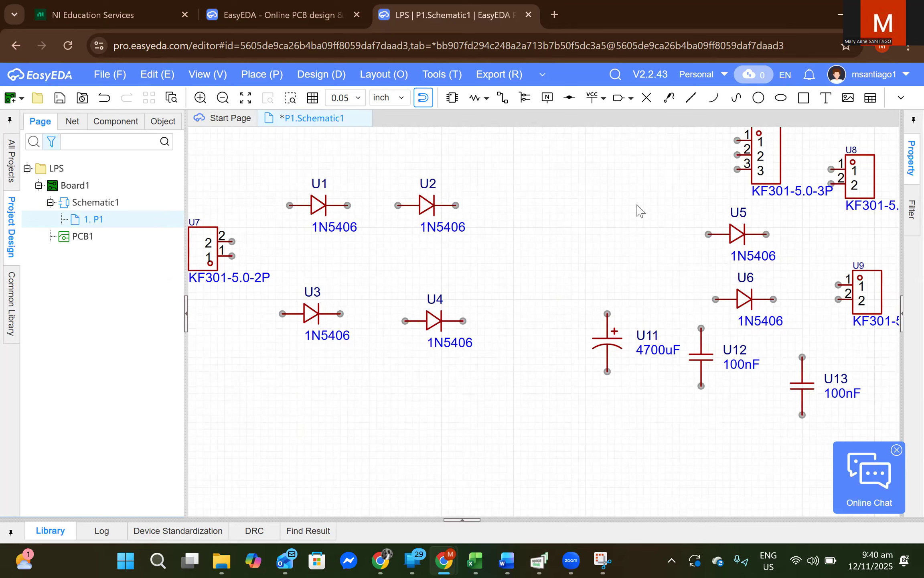
# Wire the anode of diode U1 to the anode of diode U3
pyautogui.click(502, 98)
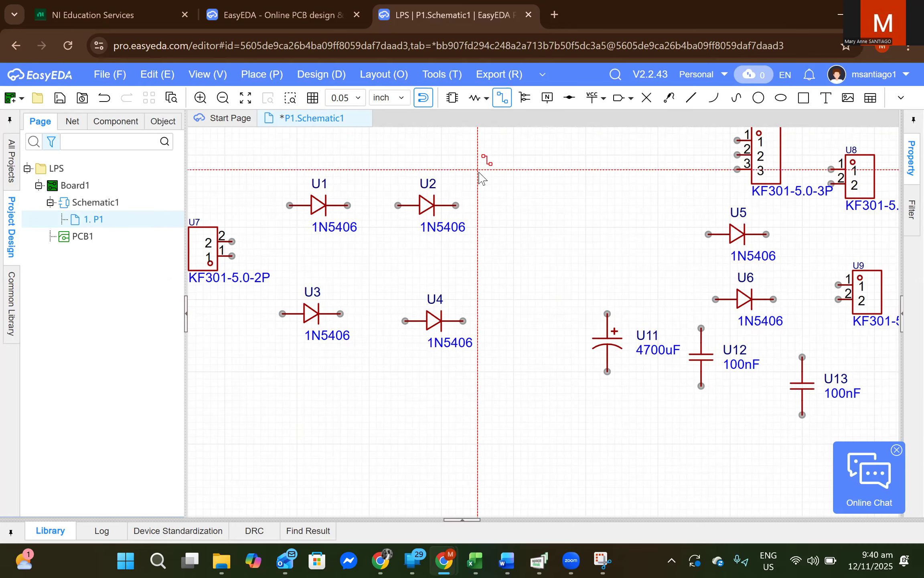
pyautogui.click(290, 205)
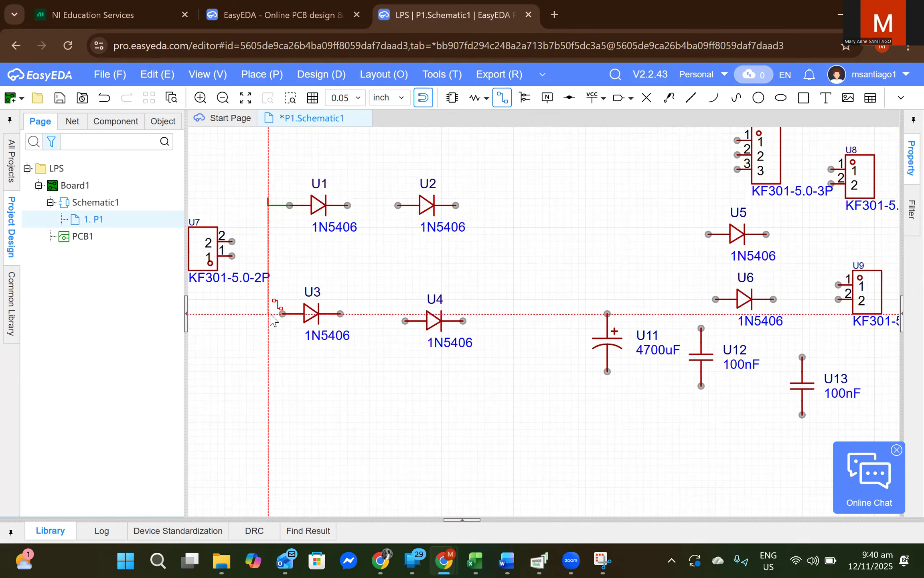
pyautogui.click(283, 313)
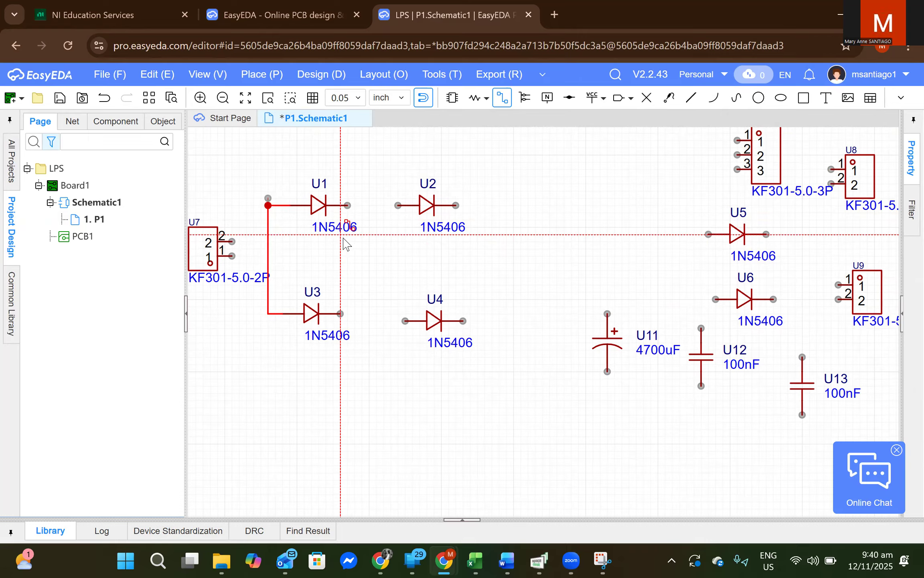
pyautogui.press('Escape')
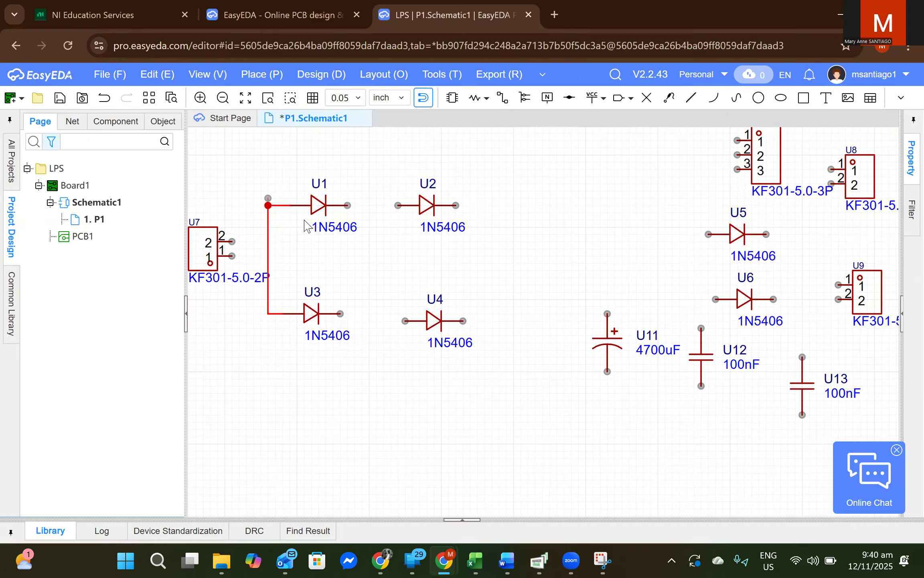
pyautogui.hotkey('alt', 'w')
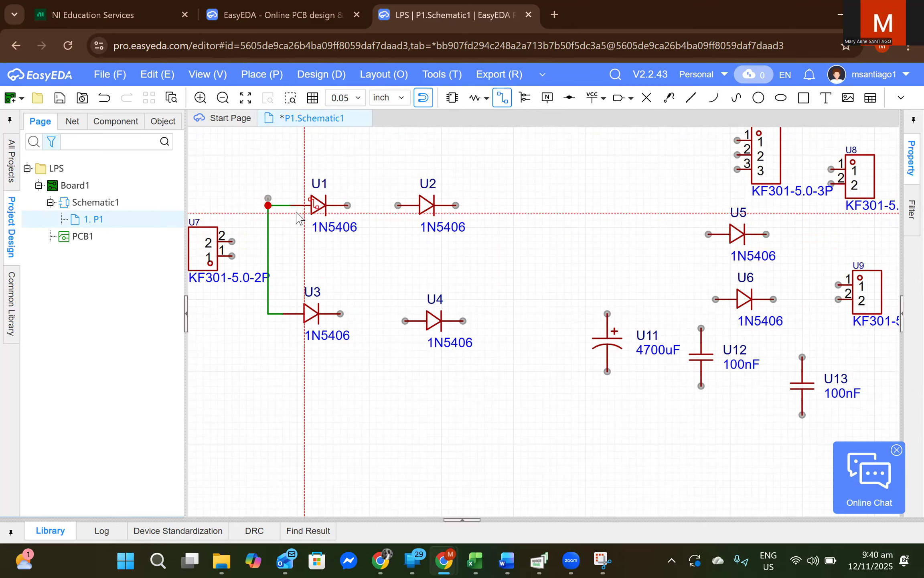
pyautogui.press('Escape')
pyautogui.hotkey('alt', 'w')
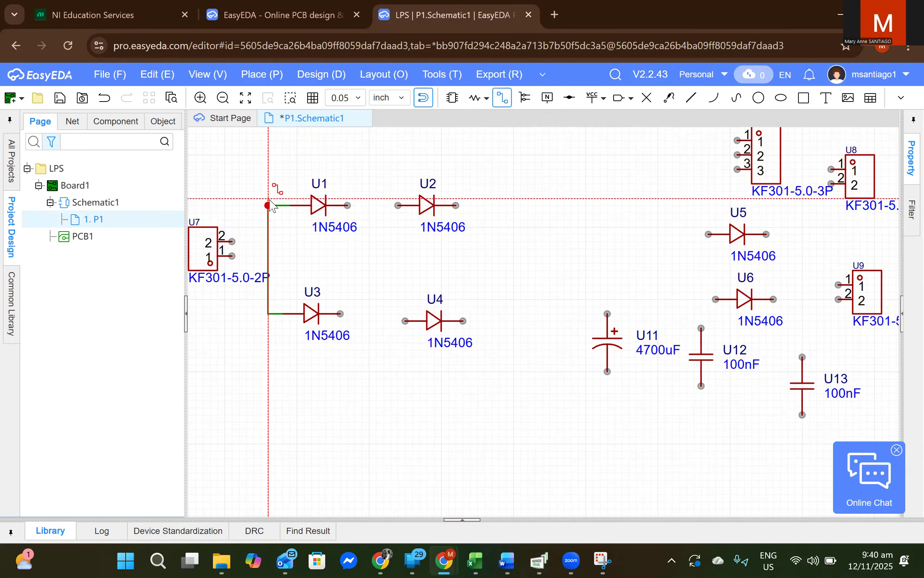
pyautogui.press('Escape')
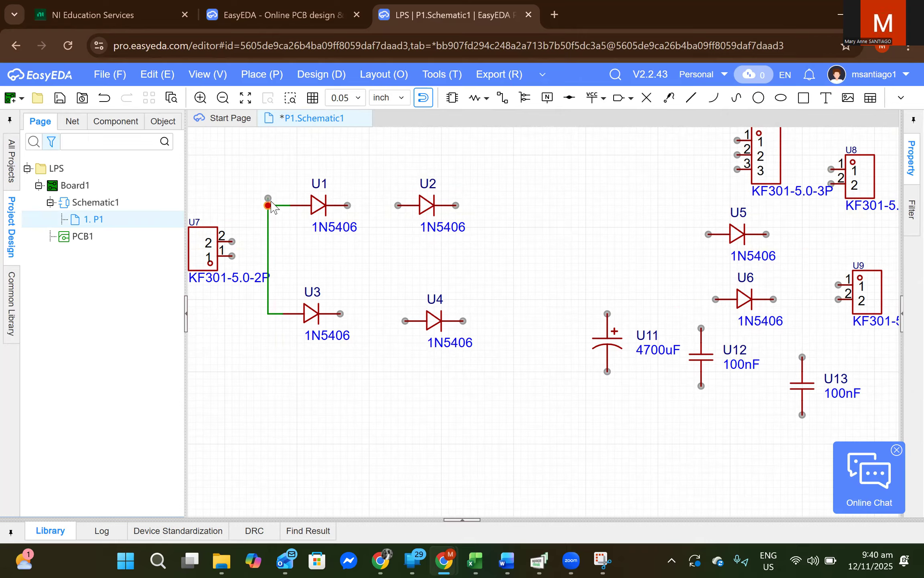
pyautogui.hotkey('alt', 'w')
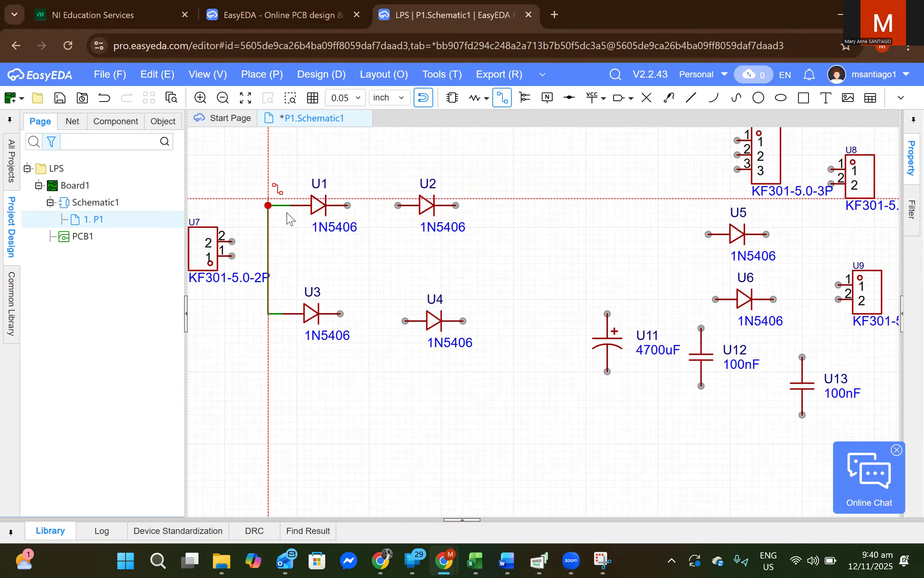
pyautogui.press('Escape')
# Undo the wire joining the anodes of diodes U1 and U3 and redraw it between the two anodes
pyautogui.hotkey('ctrl', 'z')
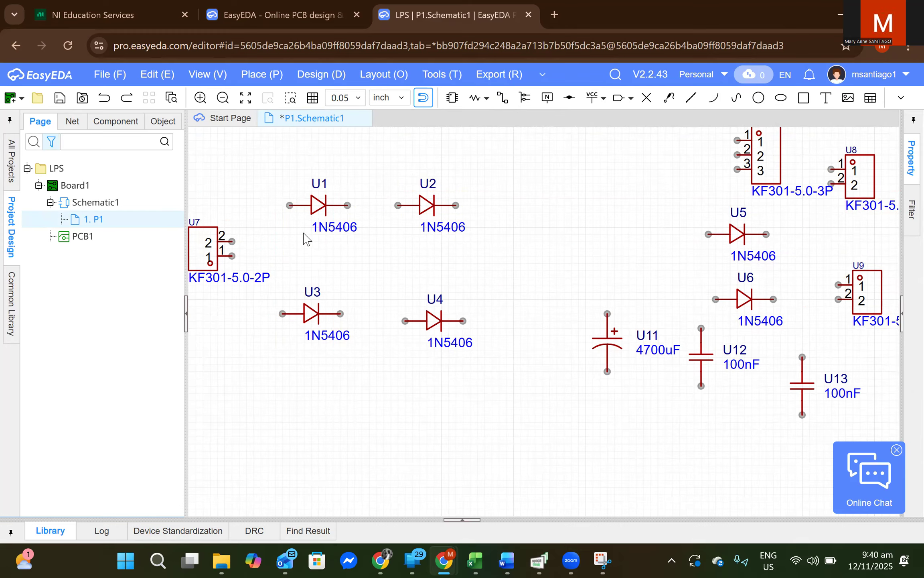
pyautogui.click(502, 98)
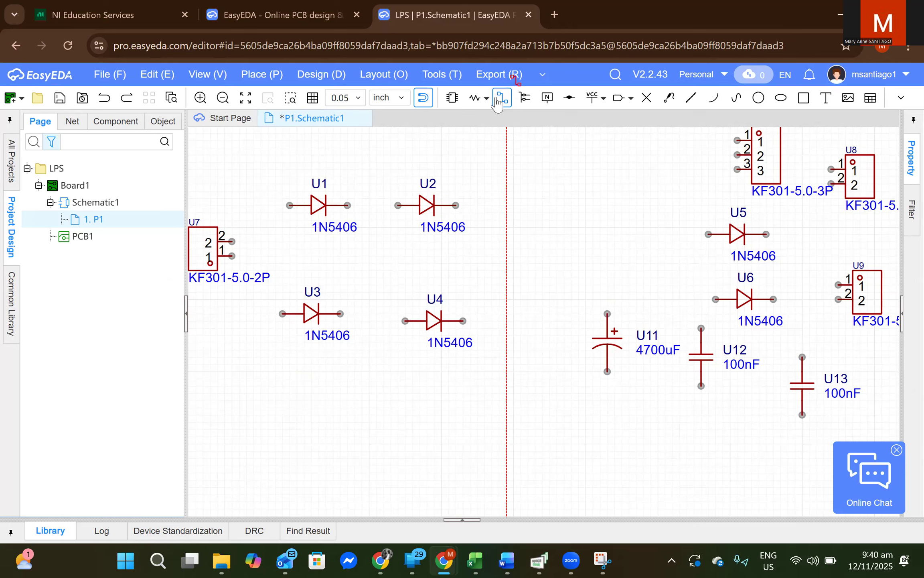
pyautogui.click(290, 205)
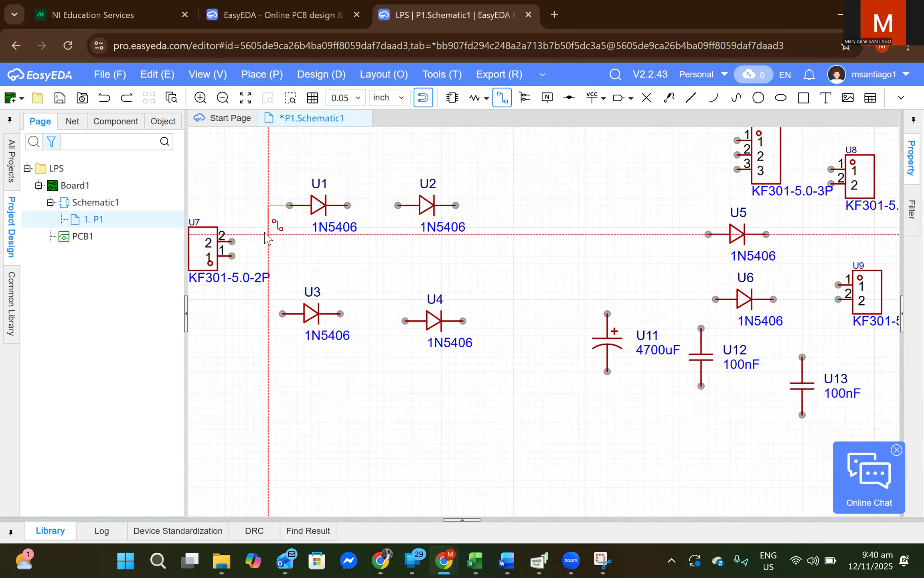
pyautogui.click(283, 313)
# Try to wire the cathode of U3 up to the cathode side of U1, and delete that wire
pyautogui.click(340, 314)
pyautogui.click(354, 206)
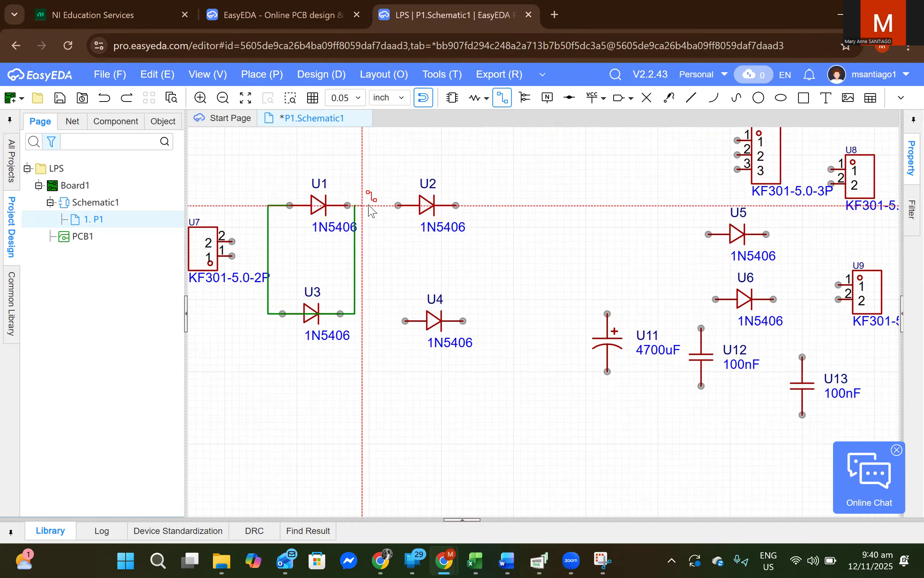
pyautogui.rightClick(377, 273)
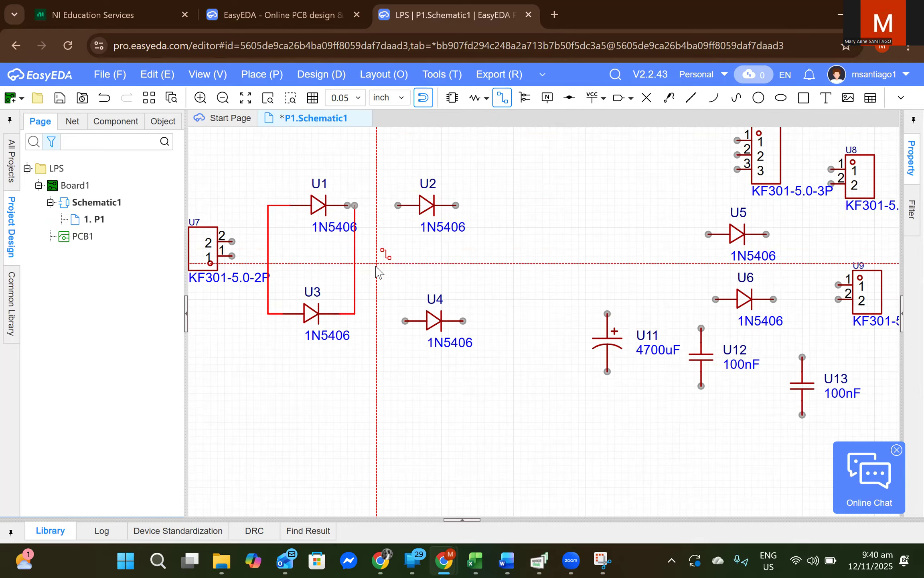
pyautogui.rightClick(370, 280)
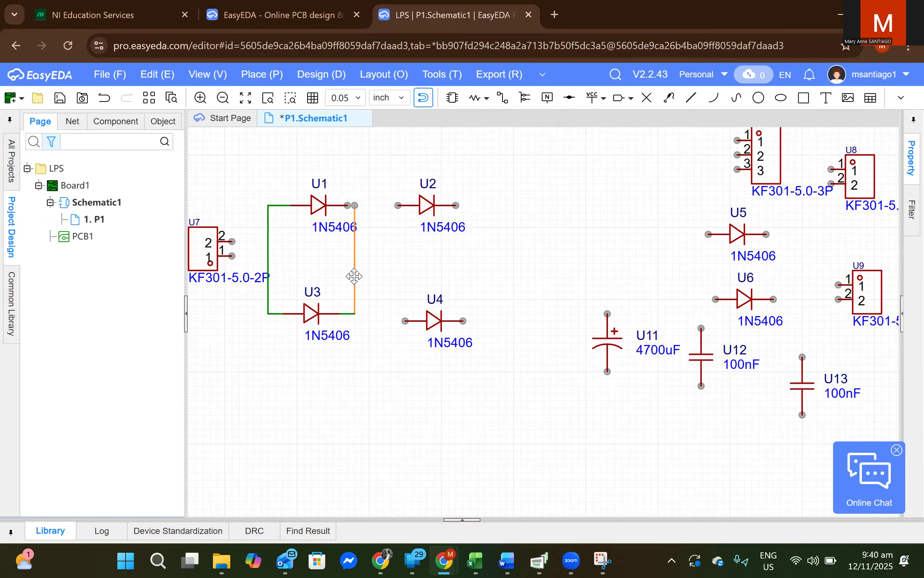
pyautogui.click(354, 276)
pyautogui.press('Delete')
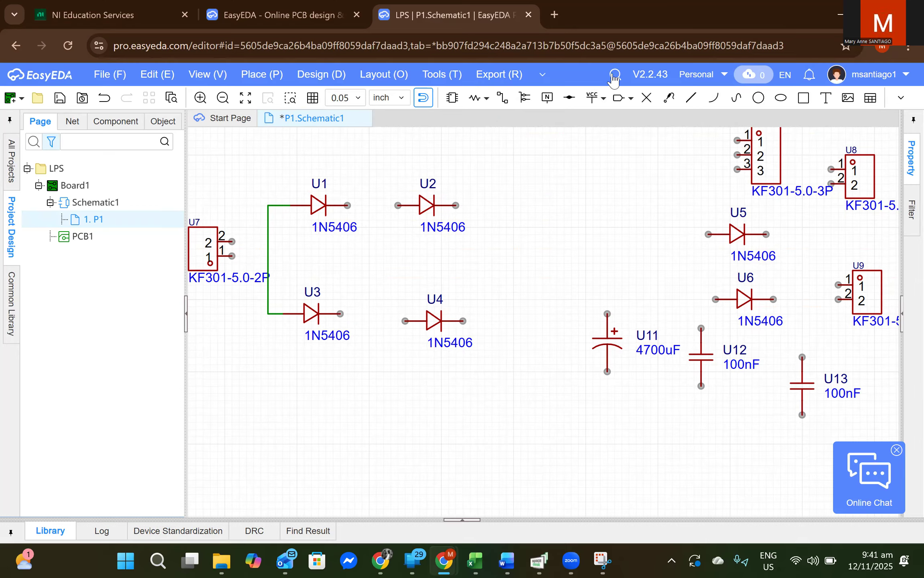
# Move diode U4 slightly up and left so it lines up with U3 and sits directly below U2
pyautogui.click(503, 101)
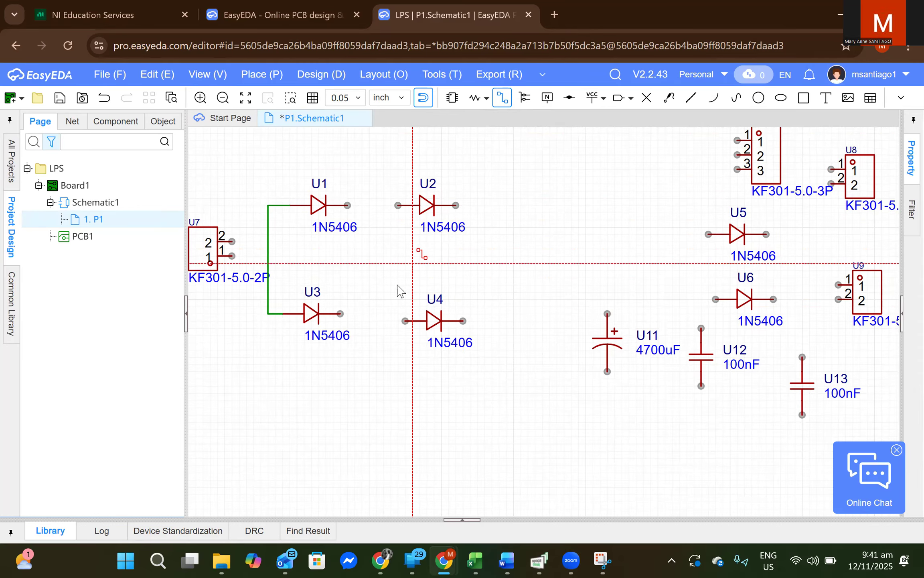
pyautogui.click(342, 314)
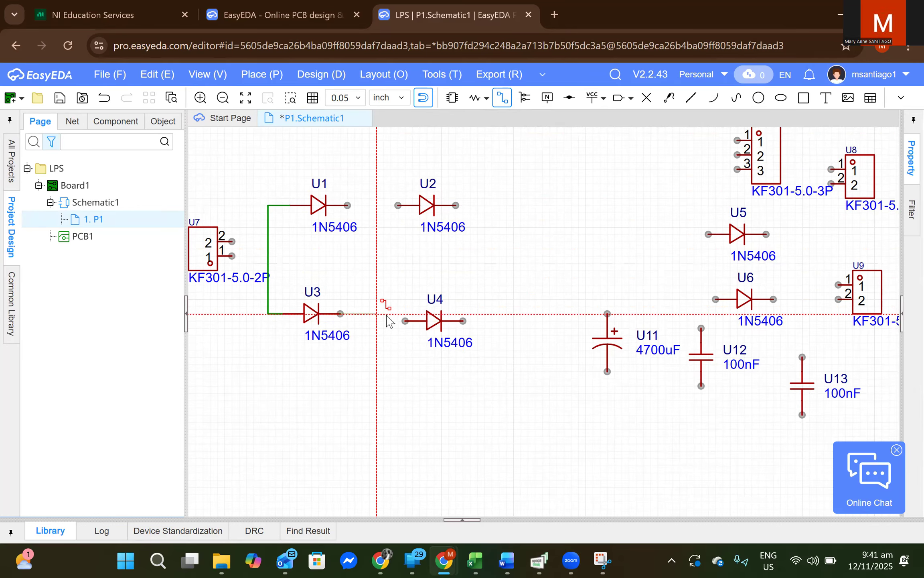
pyautogui.press('Escape')
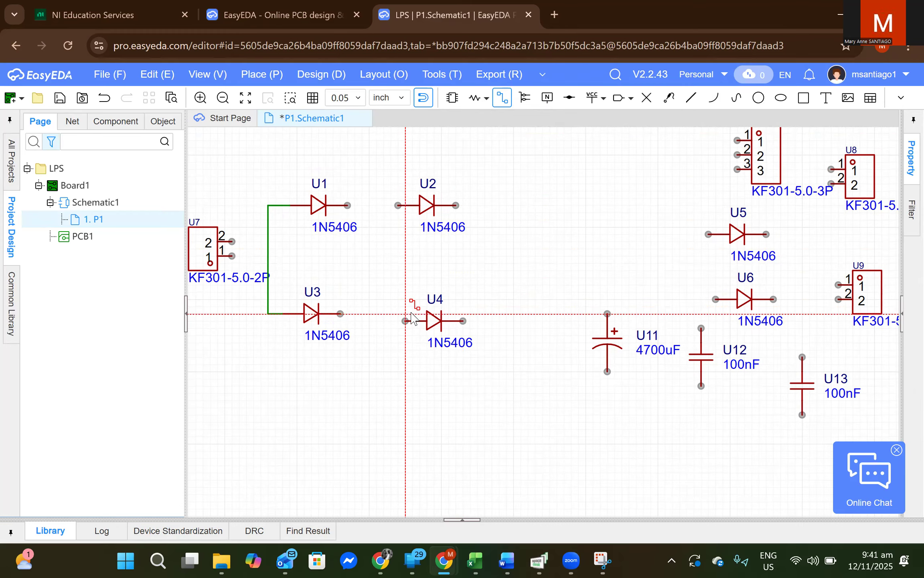
pyautogui.press('Escape')
pyautogui.moveTo(436, 323); pyautogui.dragTo(428, 315)
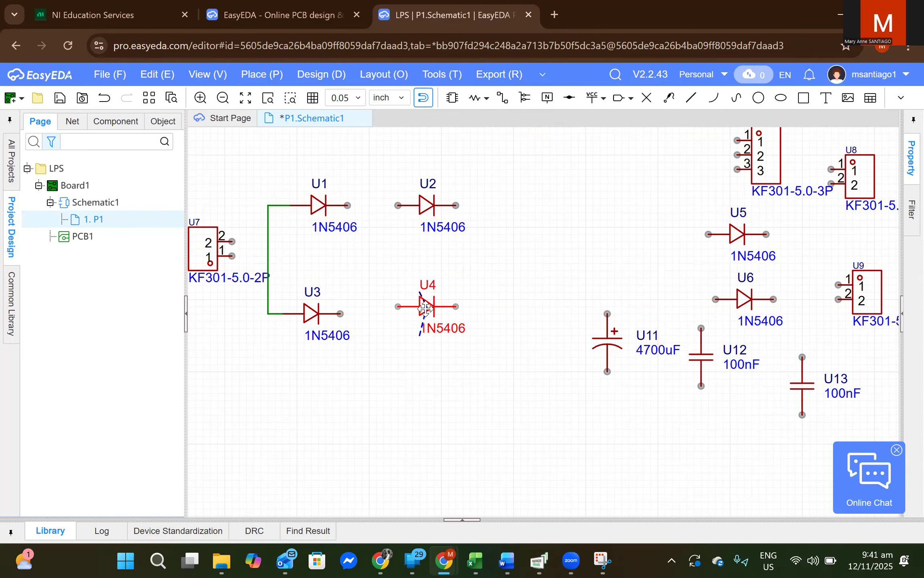
# Wire U1's cathode to U2's anode, U2's cathode to U4's cathode, and U4's anode to U3's cathode
pyautogui.click(502, 97)
pyautogui.click(348, 205)
pyautogui.click(398, 205)
pyautogui.click(456, 205)
pyautogui.click(484, 205)
pyautogui.click(456, 314)
pyautogui.click(398, 313)
pyautogui.click(347, 313)
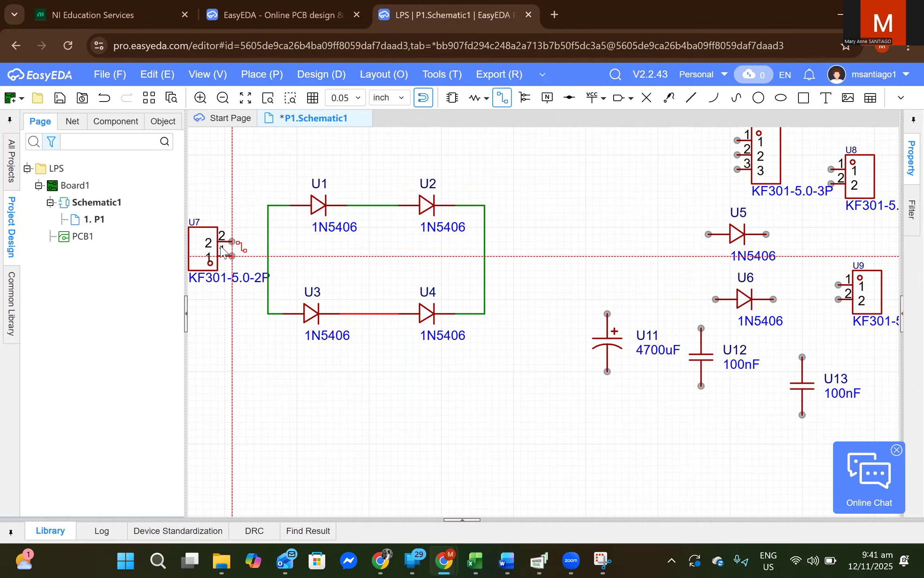
pyautogui.press('Escape')
# Flip screw terminal U7 vertically and collapse the project side panel
pyautogui.click(210, 249)
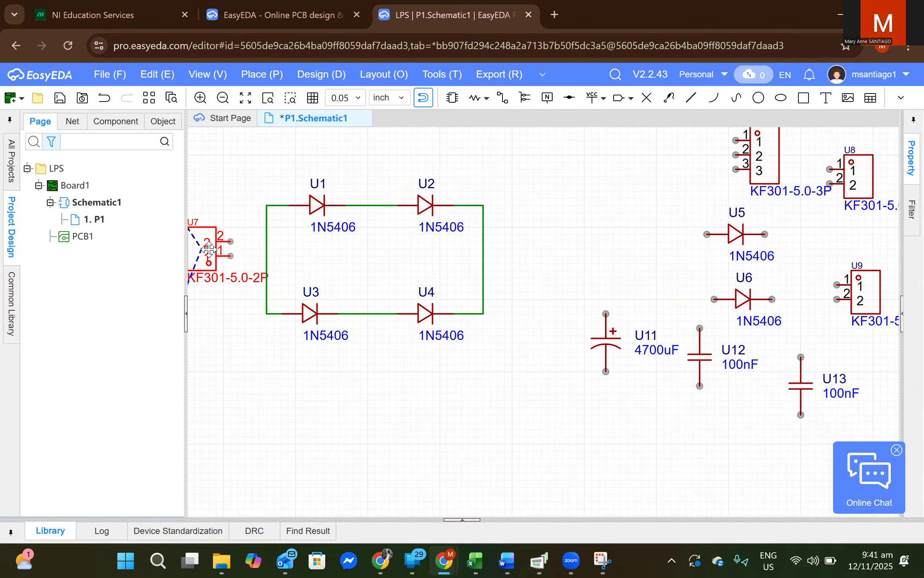
pyautogui.rightClick(209, 249)
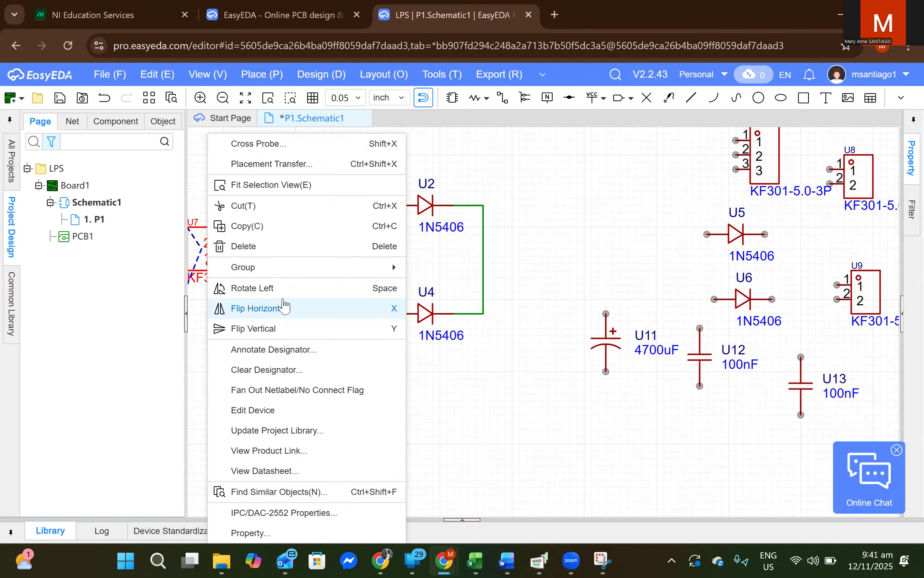
pyautogui.click(284, 331)
pyautogui.click(186, 315)
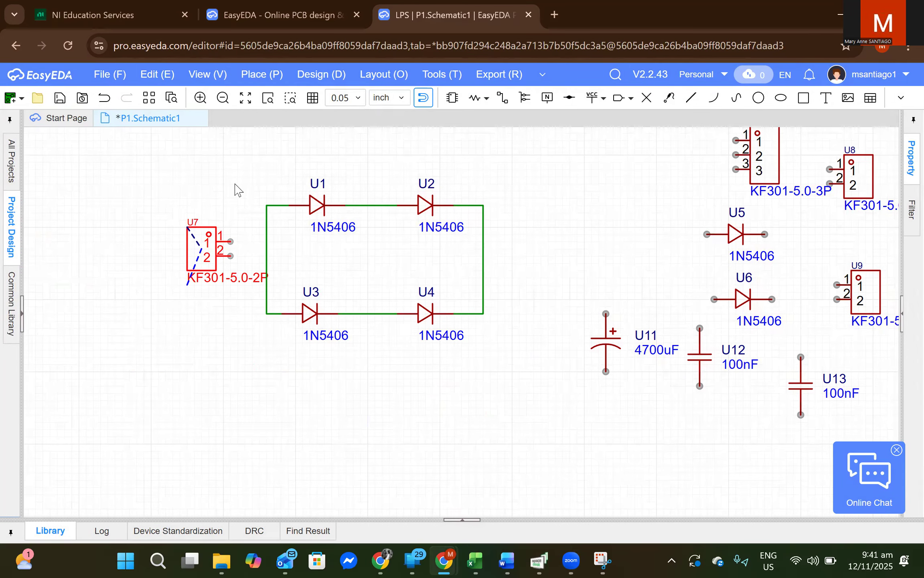
pyautogui.click(245, 233)
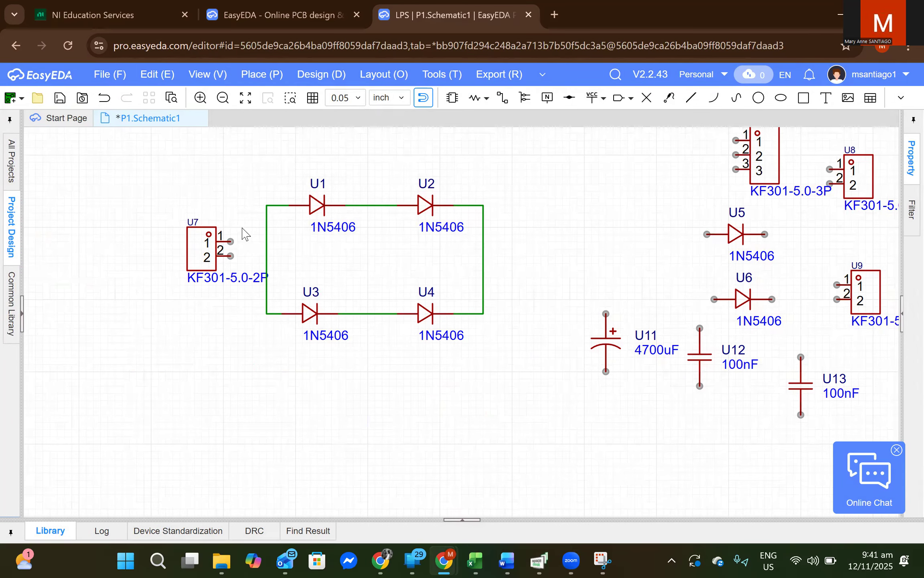
# Wire U7 pin 1 to the U1–U3 anode wire and pin 2 to the U2–U4 cathode wire
pyautogui.click(509, 99)
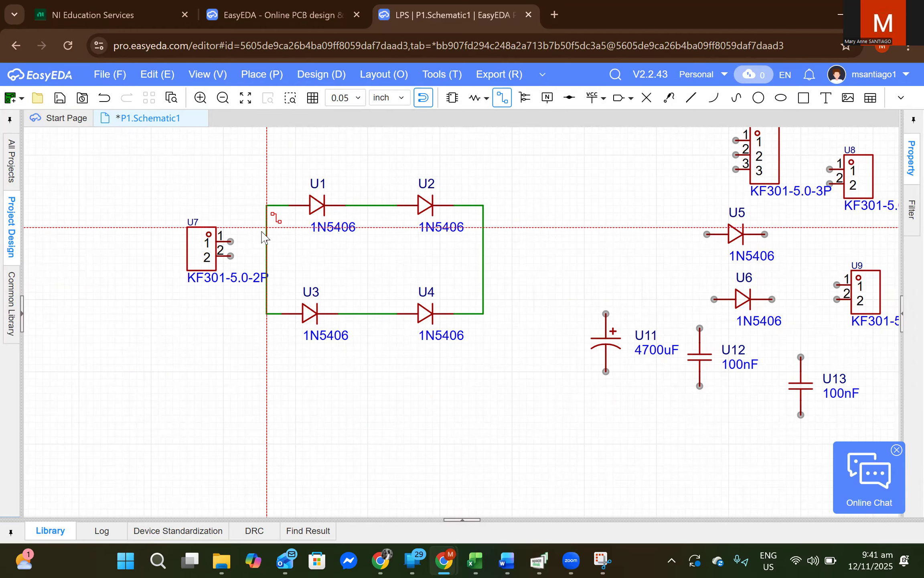
pyautogui.click(230, 241)
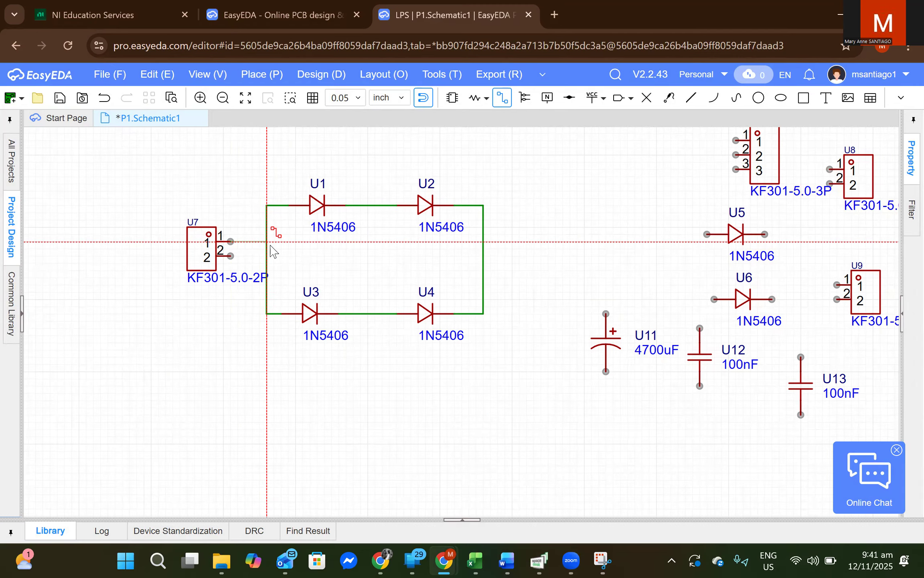
pyautogui.click(267, 241)
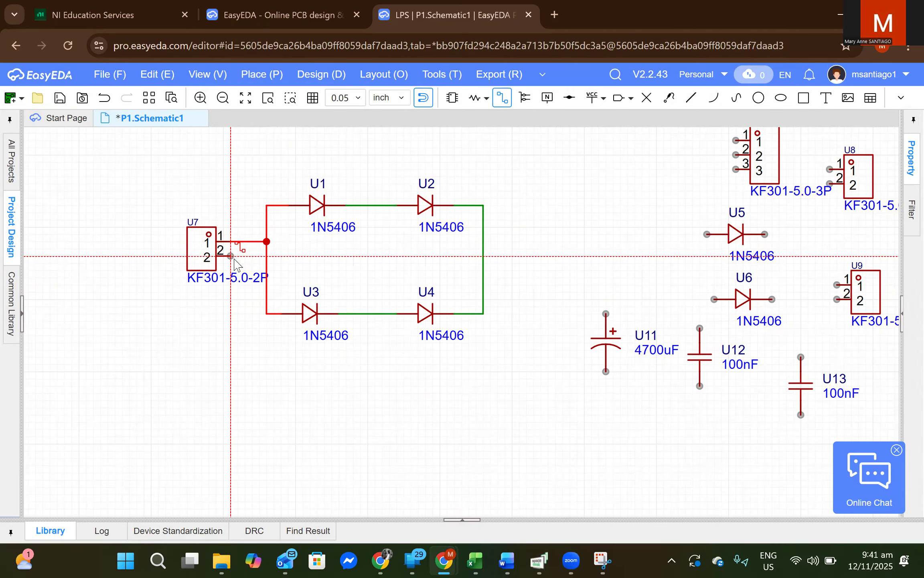
pyautogui.click(250, 262)
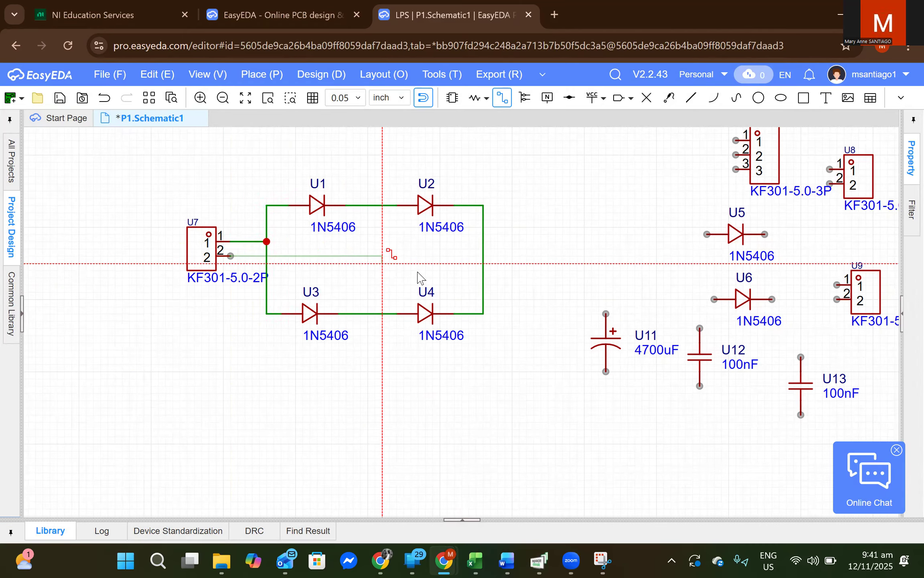
pyautogui.click(484, 259)
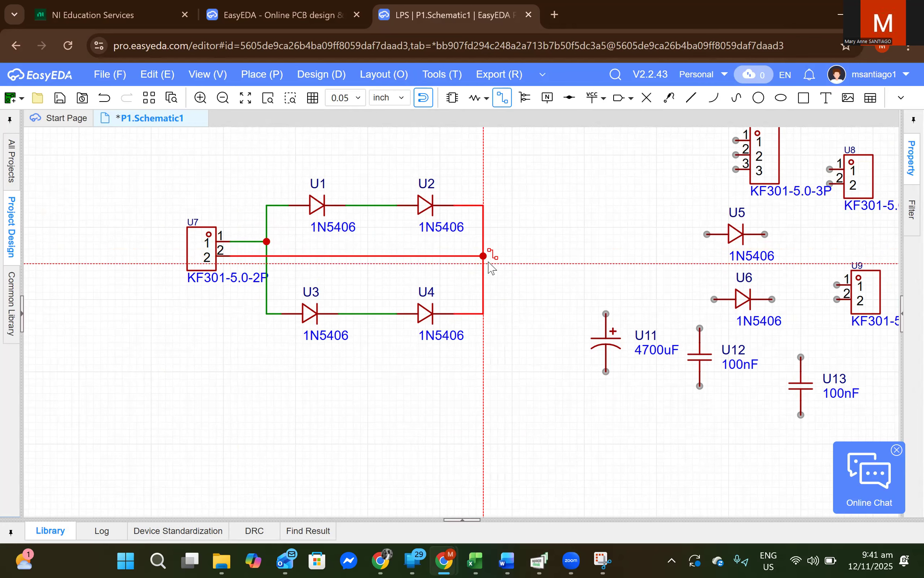
# Wire capacitor U11's positive terminal over U2 to the U1–U2 wire and move U11 up and left toward the diodes
pyautogui.click(606, 313)
pyautogui.click(388, 154)
pyautogui.click(385, 205)
pyautogui.press('Escape')
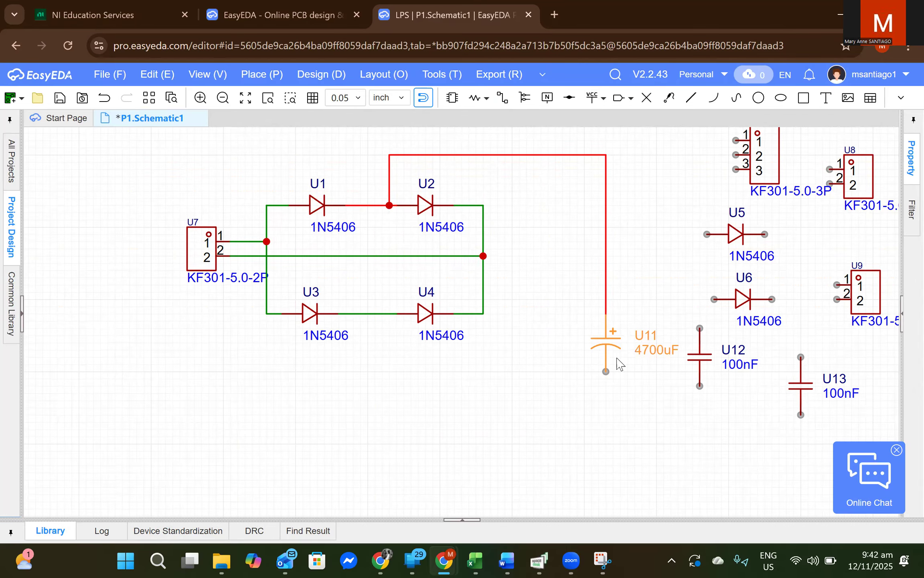
pyautogui.moveTo(606, 352); pyautogui.dragTo(576, 293)
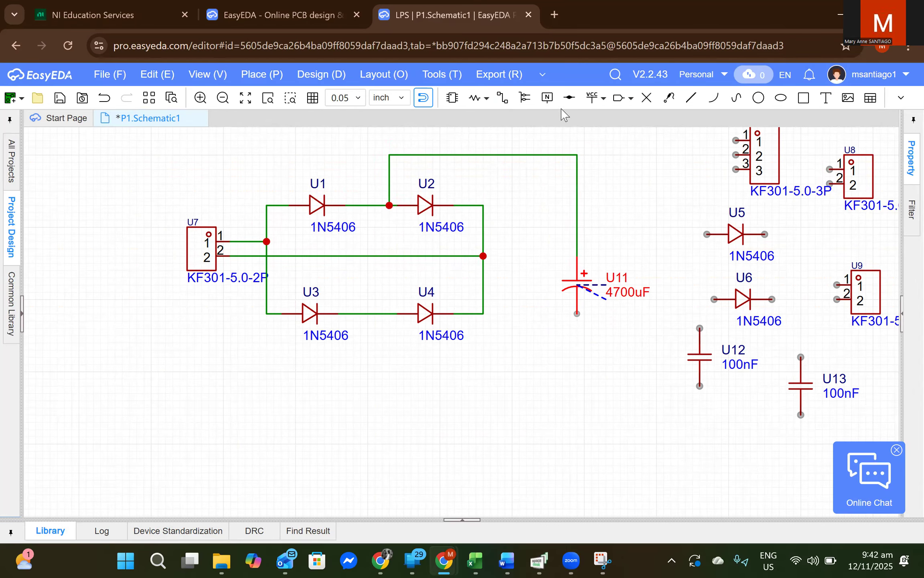
# Move terminals U8, U9 and U10, diodes U5 and U6, and capacitor U13 together well to the right
pyautogui.moveTo(704, 209); pyautogui.dragTo(702, 222, button='right')
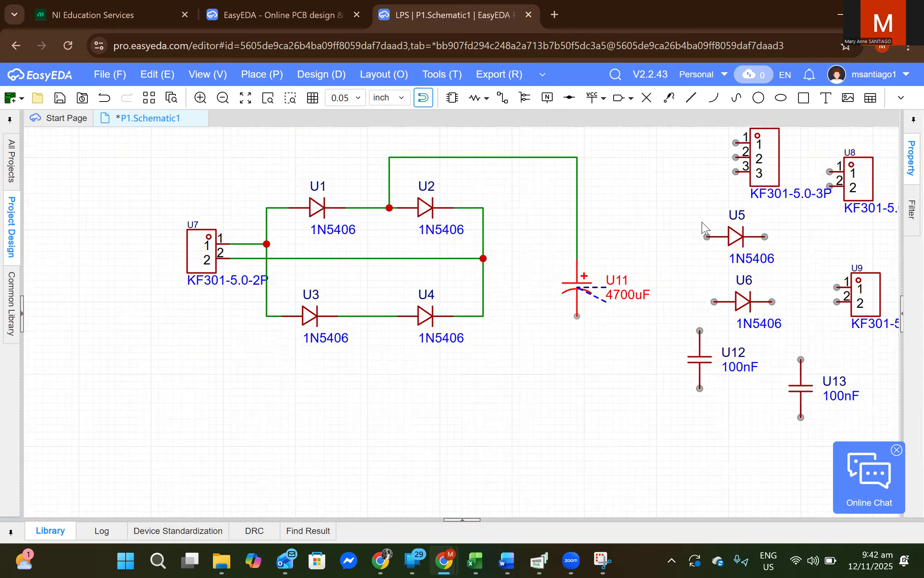
pyautogui.scroll(-2, 678, 444)
pyautogui.moveTo(596, 413); pyautogui.dragTo(403, 416, button='right')
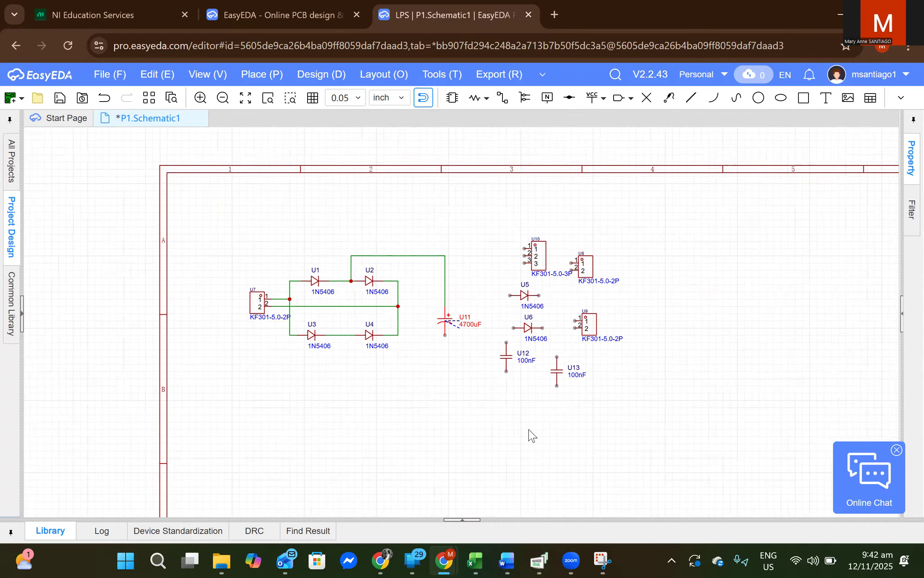
pyautogui.scroll(2, 658, 423)
pyautogui.scroll(-2, 658, 423)
pyautogui.moveTo(515, 204); pyautogui.dragTo(638, 403)
pyautogui.moveTo(537, 258); pyautogui.dragTo(706, 265)
pyautogui.click(580, 258)
# Place 100nF capacitor U12 to the right of U11 and move its designator and value labels beside it
pyautogui.moveTo(504, 358); pyautogui.dragTo(497, 322)
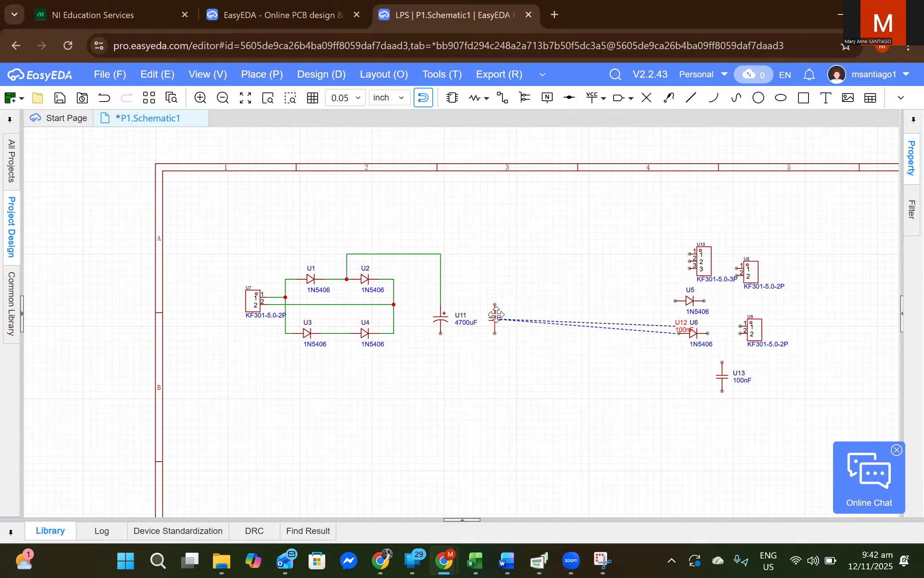
pyautogui.click(551, 381)
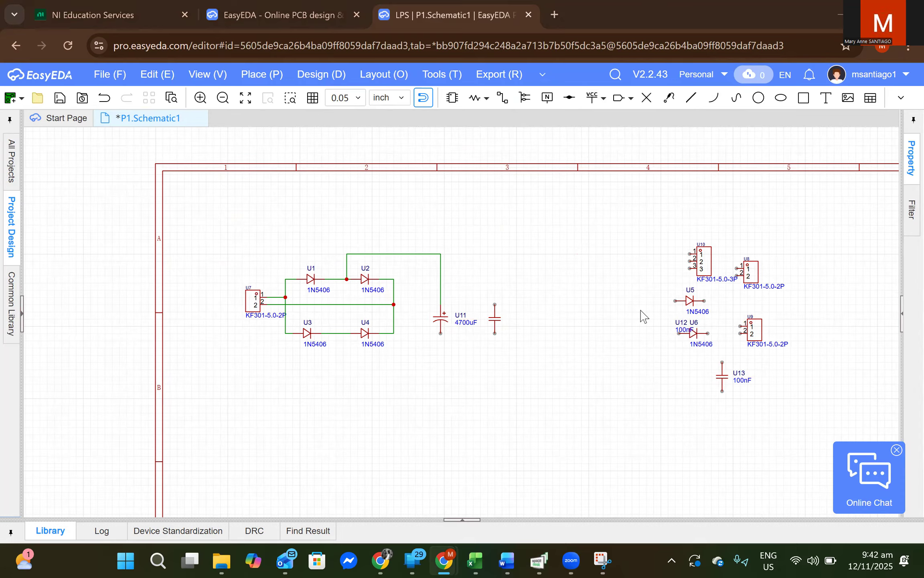
pyautogui.moveTo(678, 327); pyautogui.dragTo(512, 314)
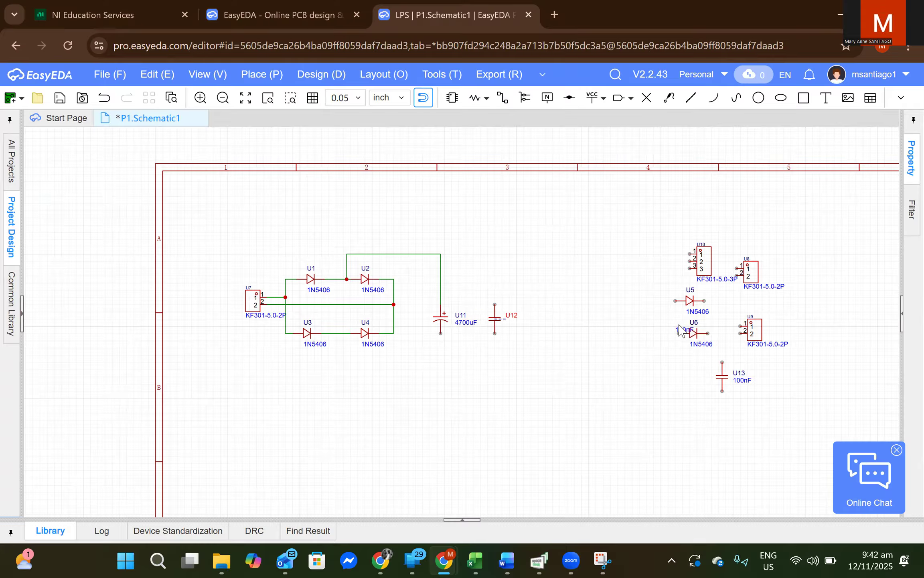
pyautogui.moveTo(682, 331); pyautogui.dragTo(510, 323)
# Wire the top pin of capacitor U12 to the corner of the wire above U11
pyautogui.click(501, 100)
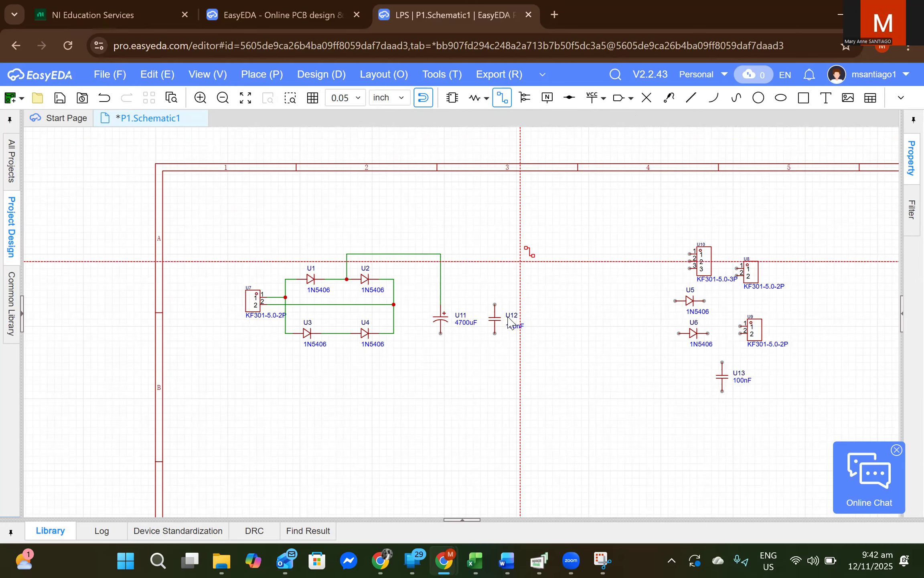
pyautogui.click(495, 305)
pyautogui.click(440, 254)
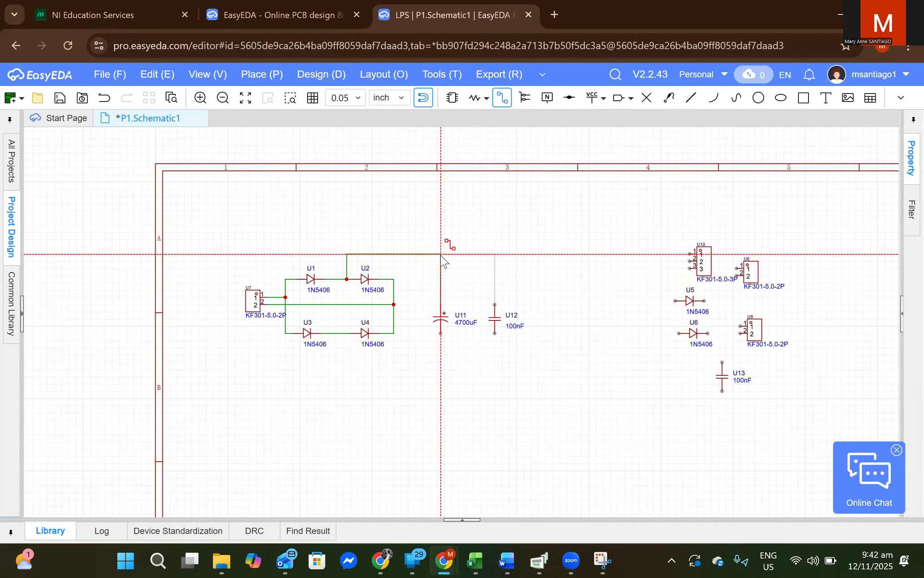
# Wire the bottom pins of U11 and U12 to the U3–U4 wire along a common lower line and straighten U11's vertical segment
pyautogui.click(437, 333)
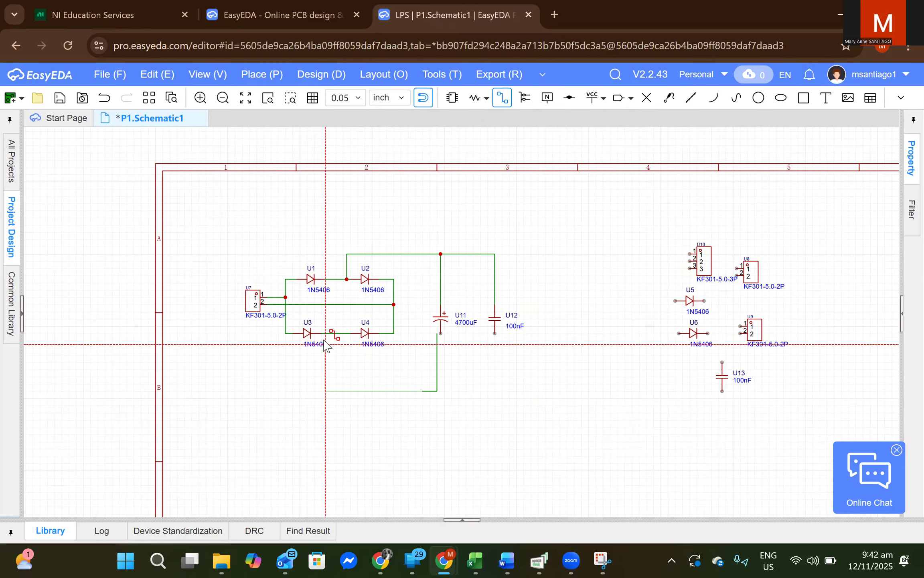
pyautogui.click(339, 333)
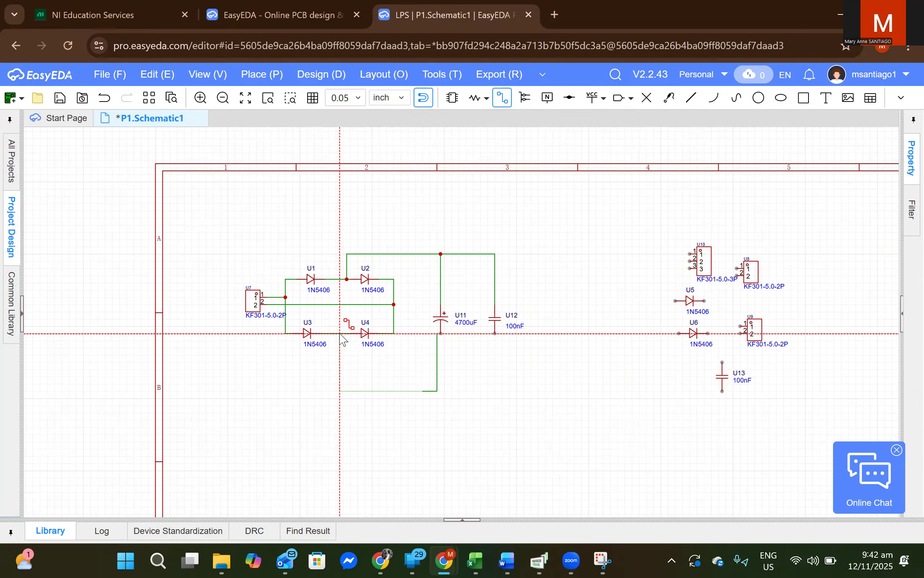
pyautogui.click(495, 333)
pyautogui.click(438, 391)
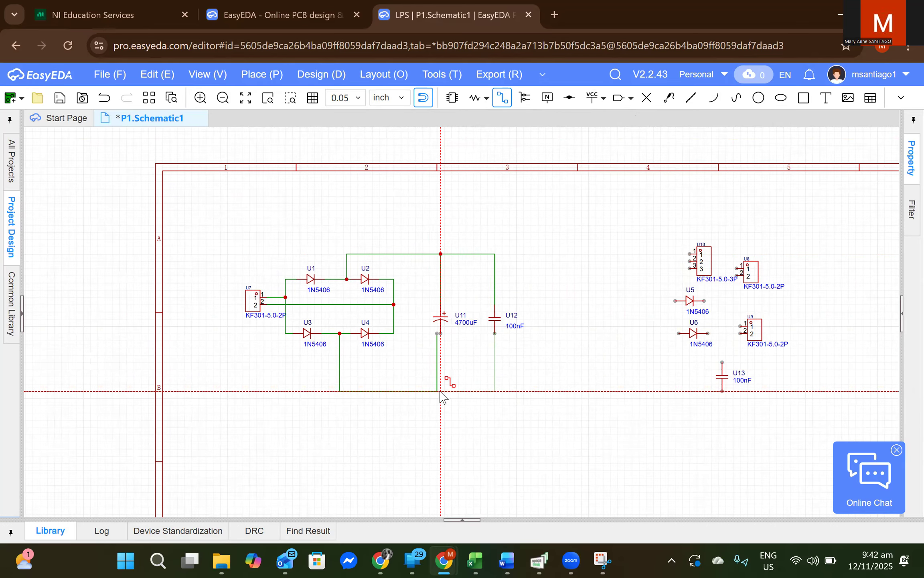
pyautogui.press('Escape')
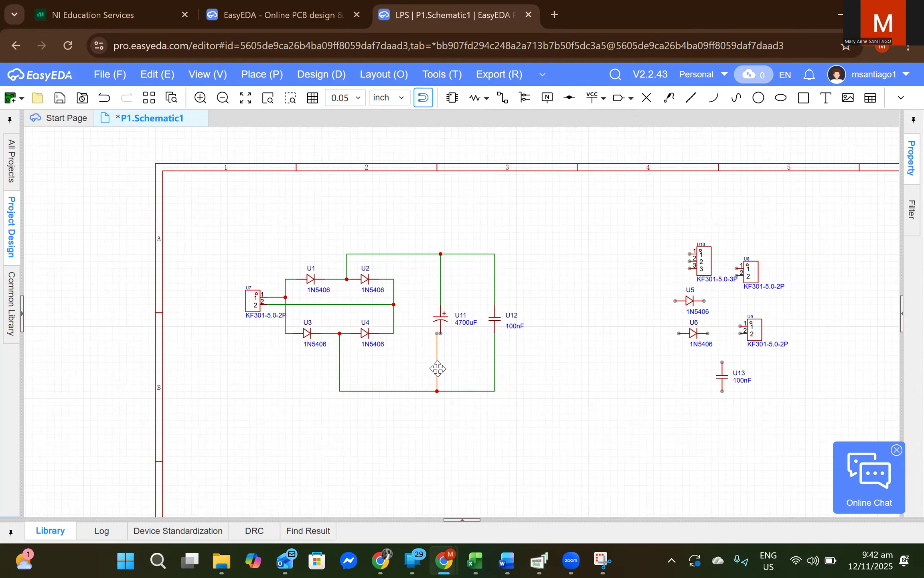
pyautogui.moveTo(442, 369); pyautogui.dragTo(445, 370)
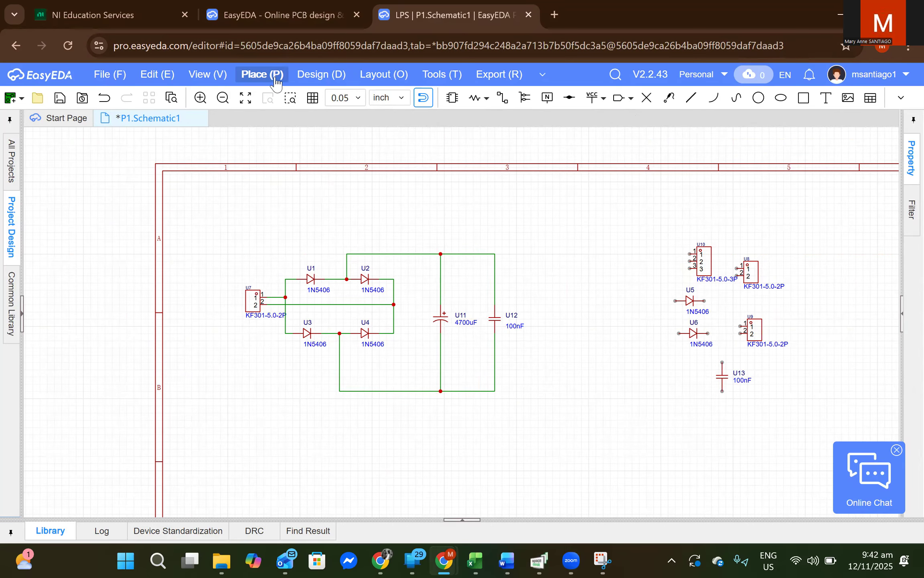
# Open the device library and search for lm317
pyautogui.click(263, 74)
pyautogui.click(287, 93)
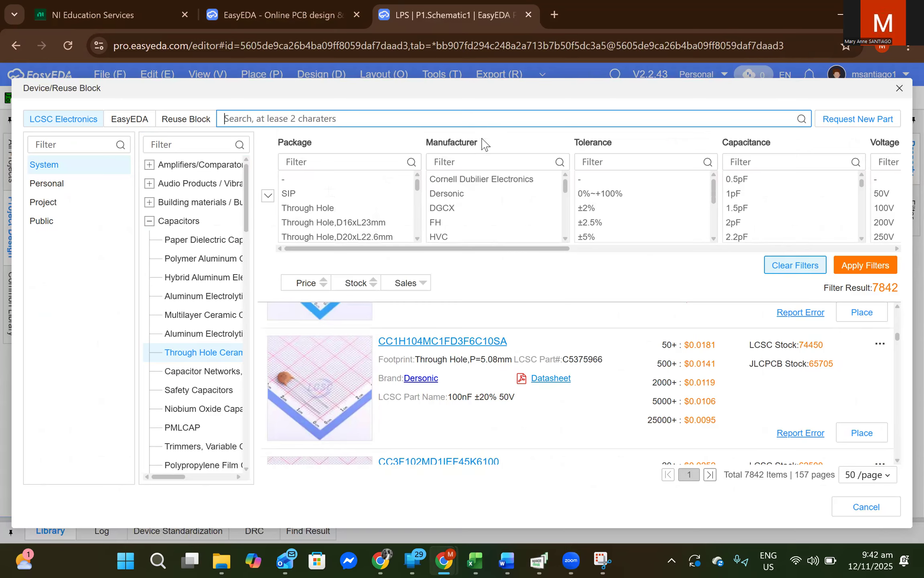
pyautogui.write('Im')
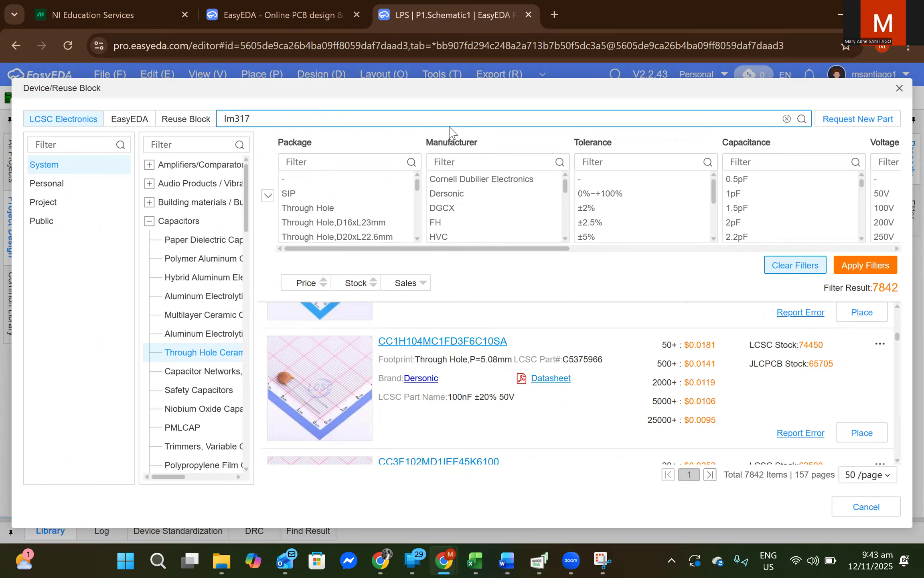
pyautogui.press('Return')
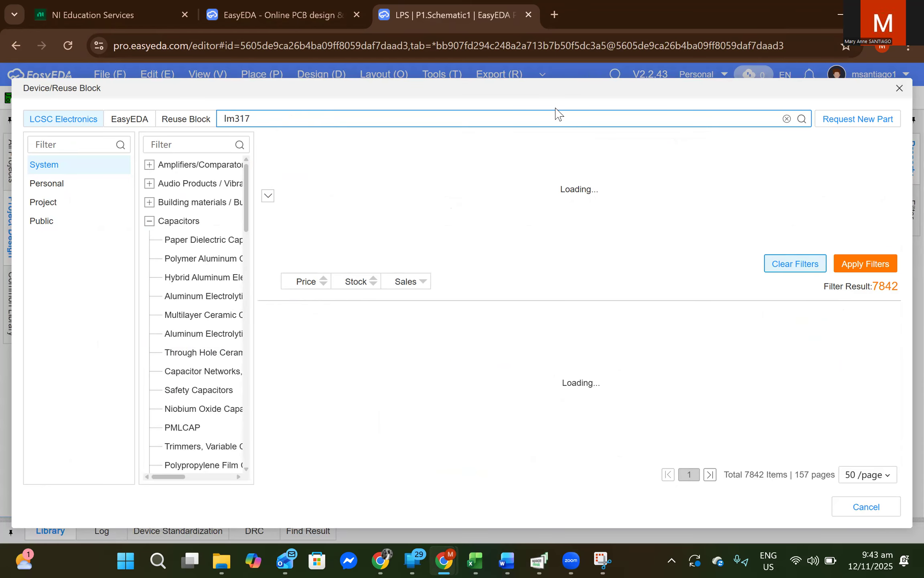
# Place the IDCHIP LM317 with TO-220 footprint above and to the right of U12, rotated so its pins point down
pyautogui.scroll(-1, 398, 395)
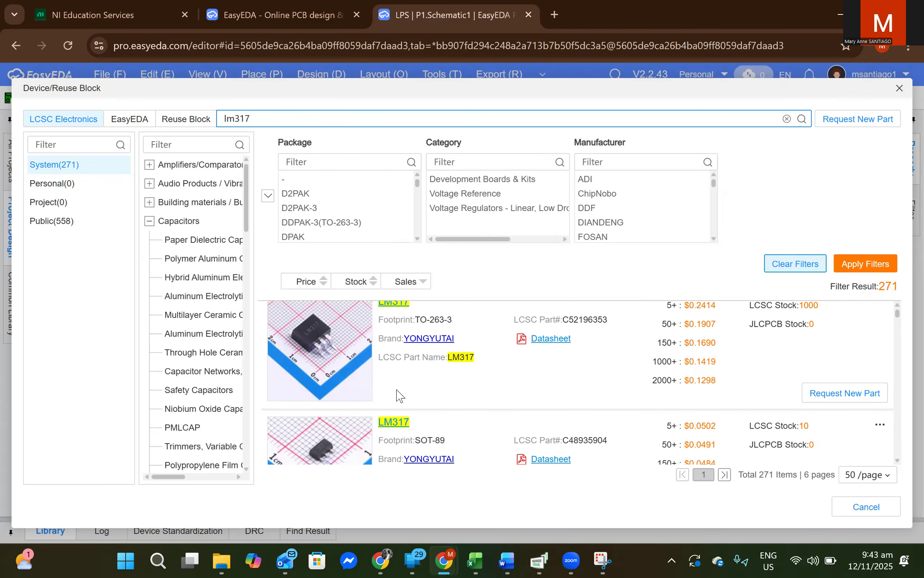
pyautogui.scroll(-1, 399, 395)
pyautogui.scroll(-1, 399, 389)
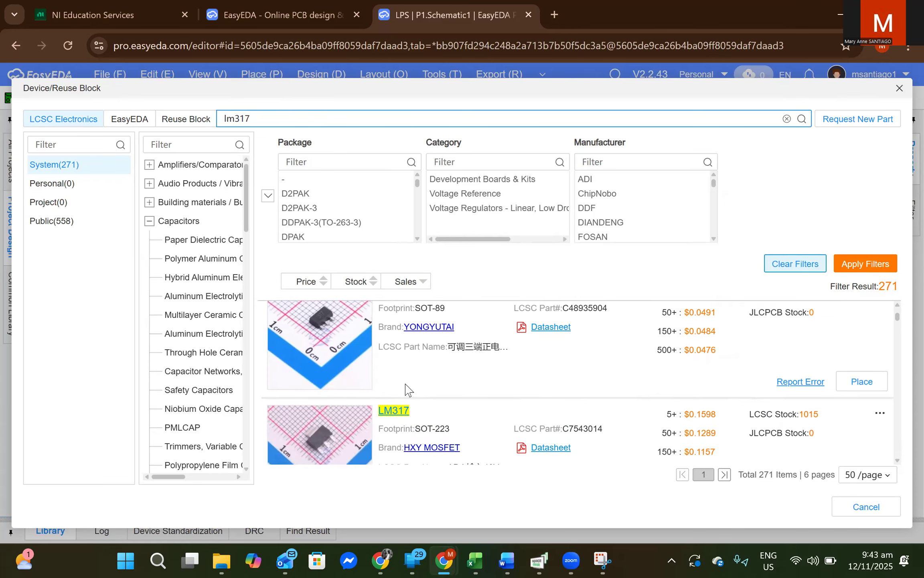
pyautogui.scroll(-3, 395, 395)
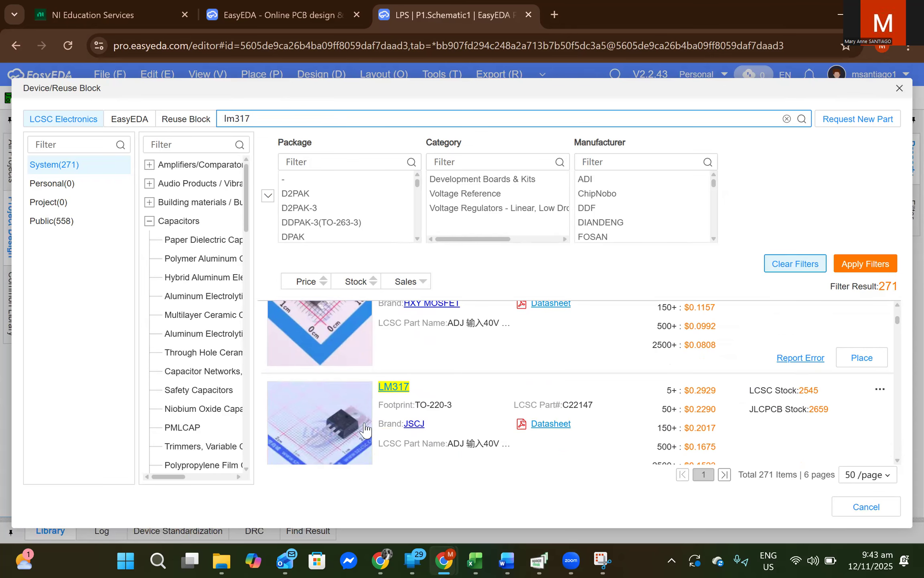
pyautogui.scroll(-1, 344, 403)
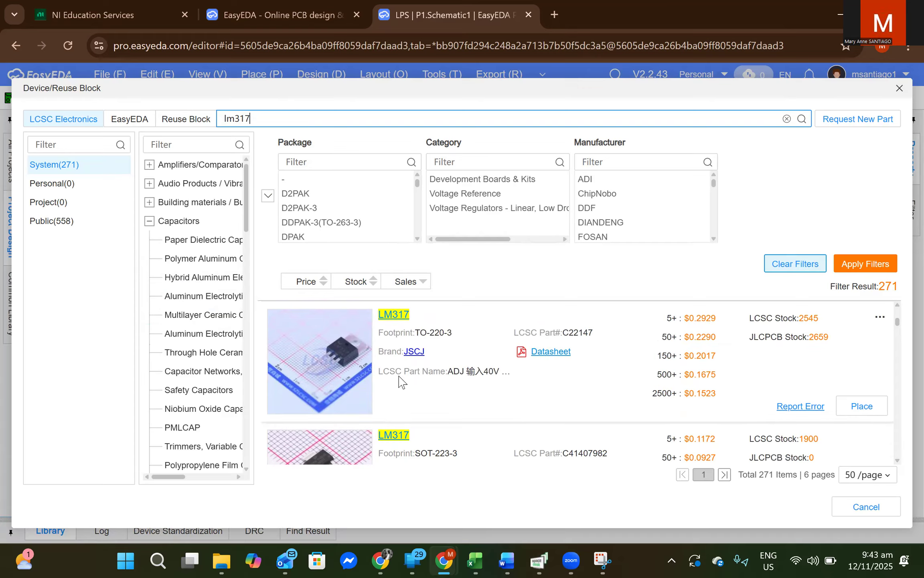
pyautogui.scroll(-5, 422, 385)
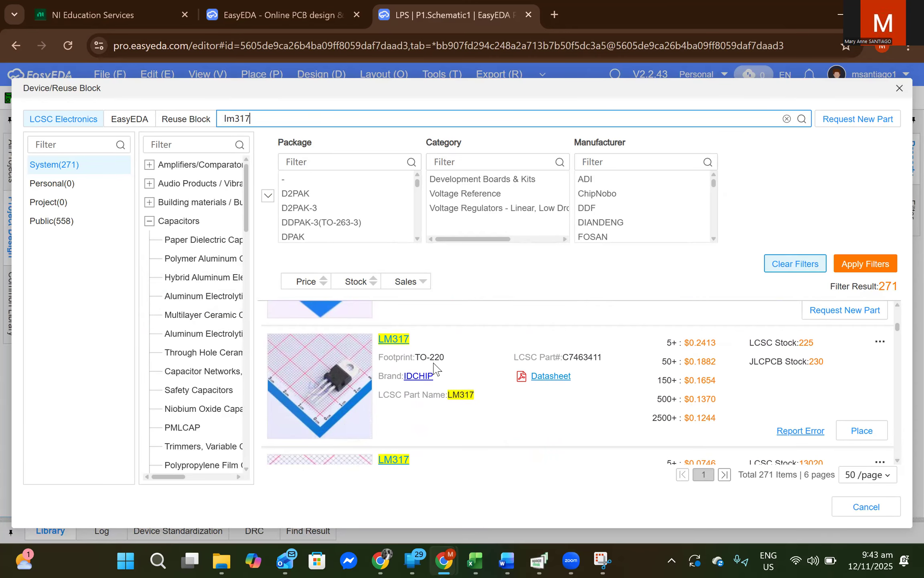
pyautogui.scroll(3, 441, 363)
pyautogui.scroll(-3, 441, 365)
pyautogui.click(866, 431)
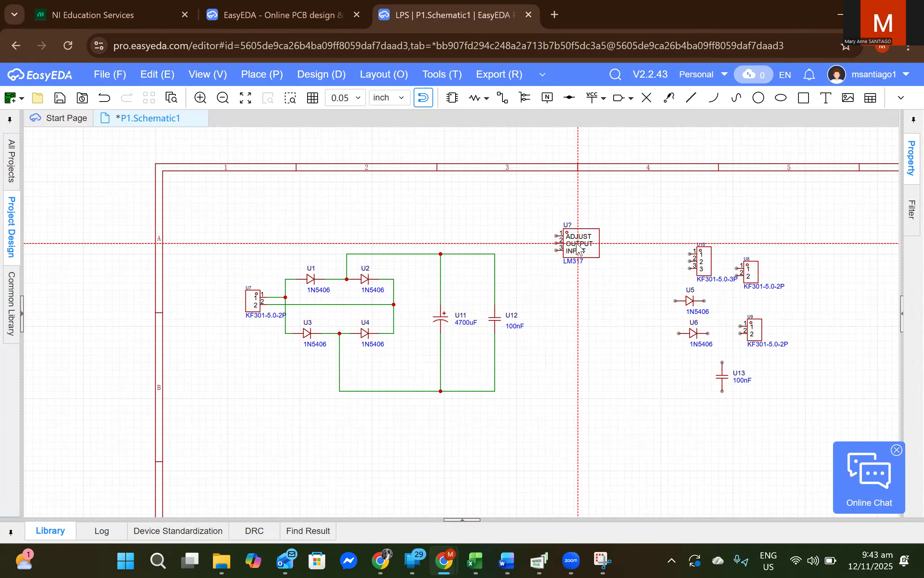
pyautogui.press('space')
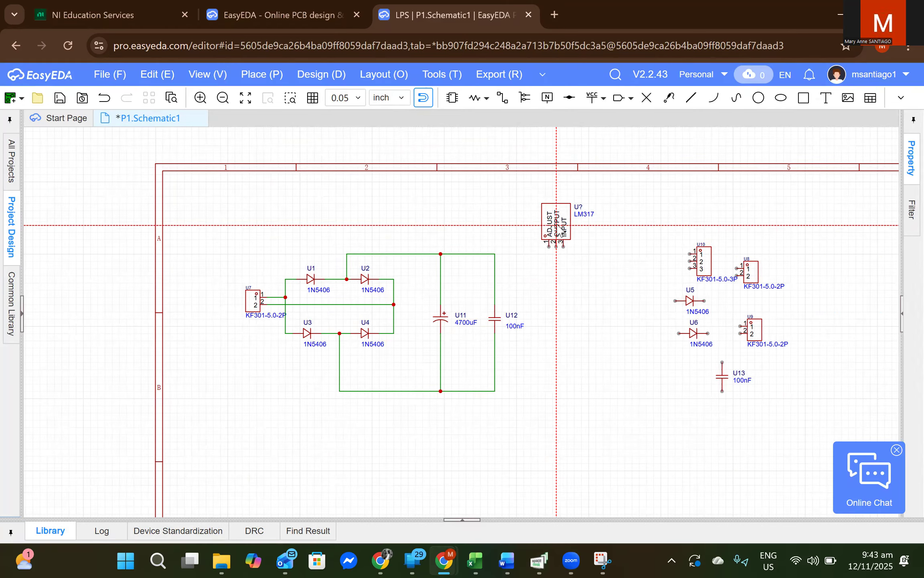
pyautogui.click(557, 227)
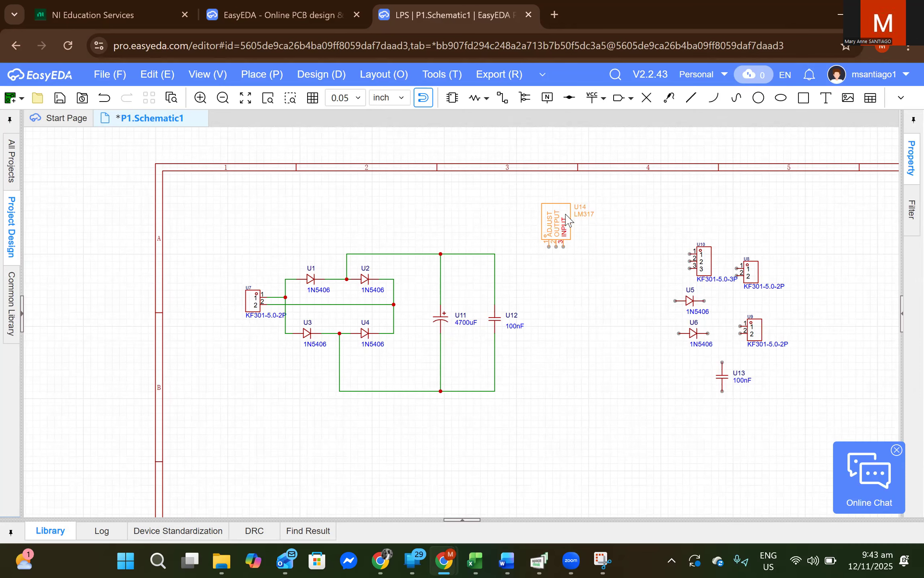
# Try flipping the LM317 regulator U14 vertically and undo the flip
pyautogui.rightClick(566, 220)
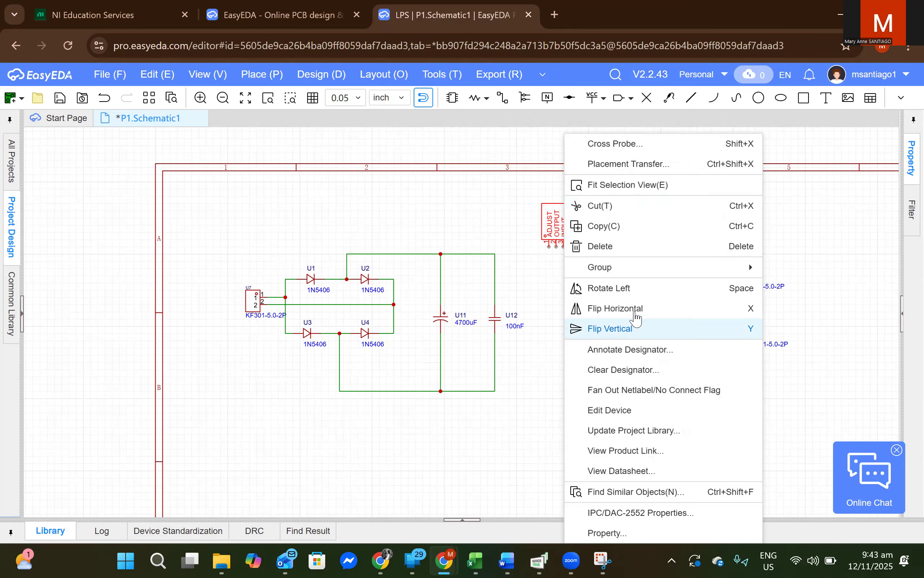
pyautogui.click(635, 331)
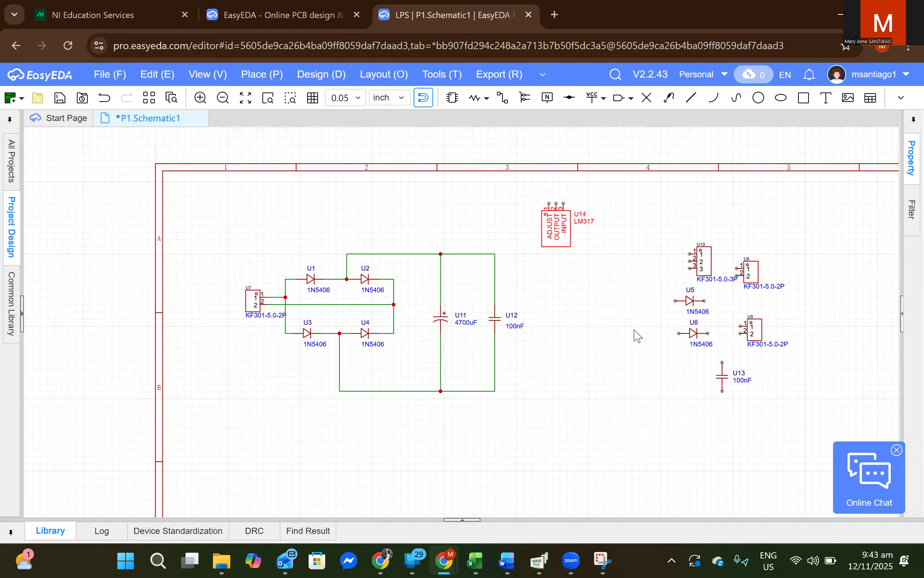
pyautogui.hotkey('ctrl', 'z')
# Flip regulator U14 horizontally so that its pin order is mirrored
pyautogui.rightClick(551, 240)
pyautogui.click(608, 309)
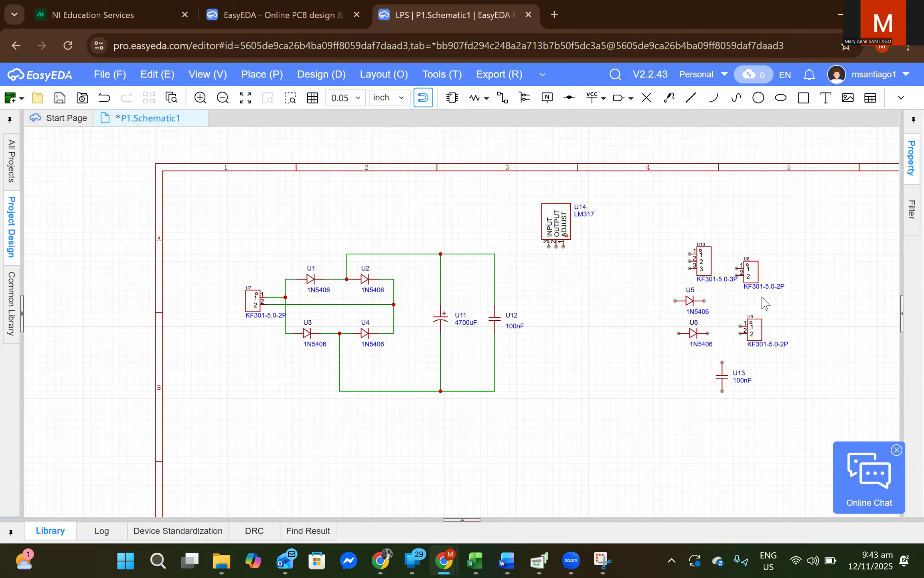
# Turn diodes U5 and U6 to face left and move them side by side below U14, with U6 to the right of U5
pyautogui.moveTo(690, 304); pyautogui.dragTo(556, 297)
pyautogui.press('x')
pyautogui.click(692, 332)
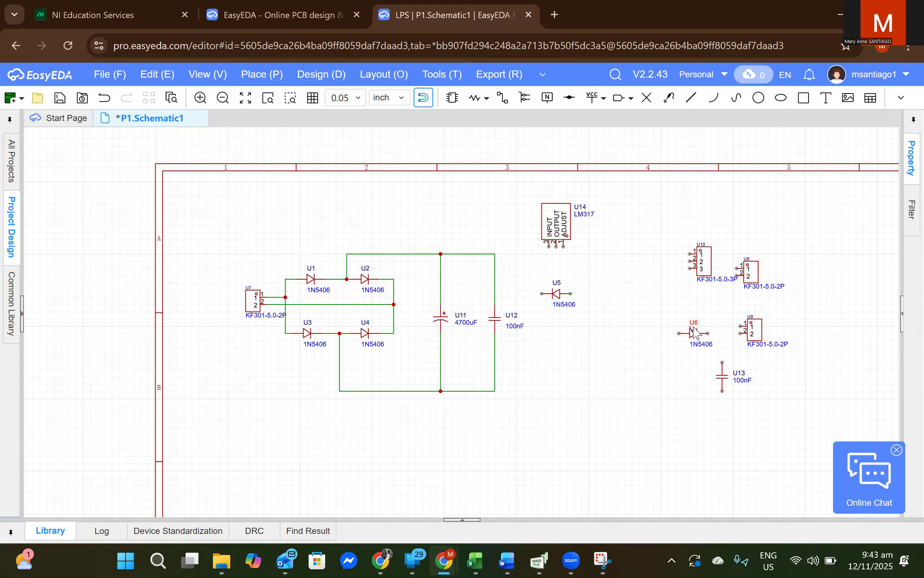
pyautogui.hotkey('ctrl', 'z')
pyautogui.hotkey('ctrl', 'z')
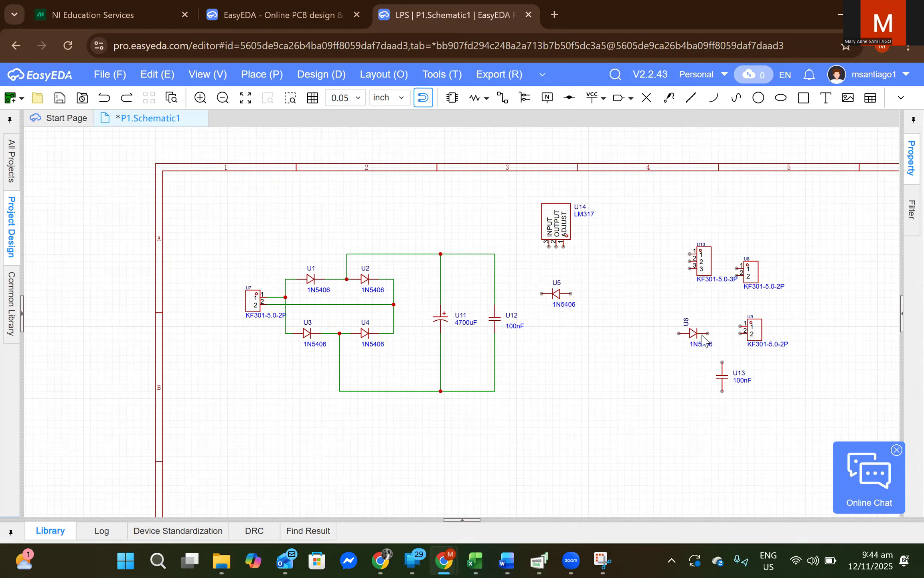
pyautogui.click(691, 336)
pyautogui.press('space')
pyautogui.press('space')
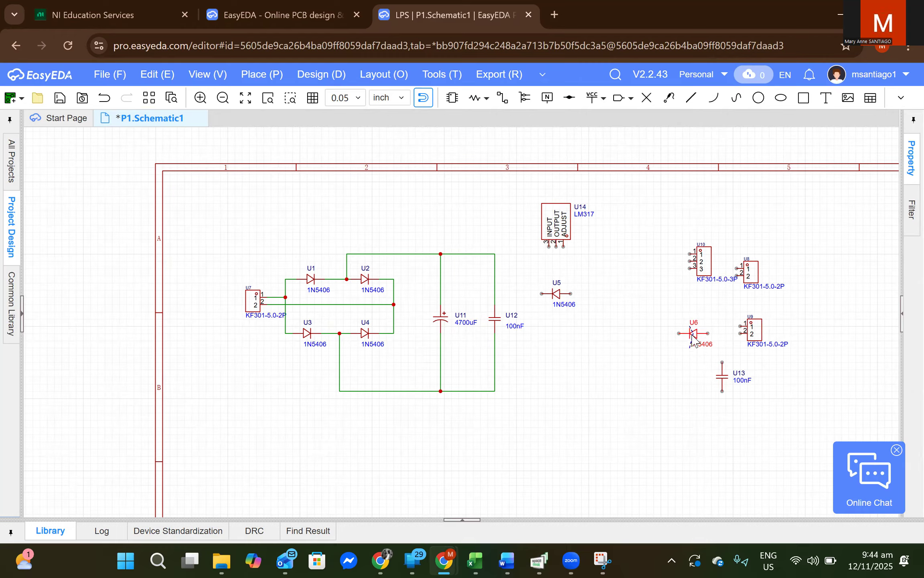
pyautogui.moveTo(693, 338); pyautogui.dragTo(618, 290)
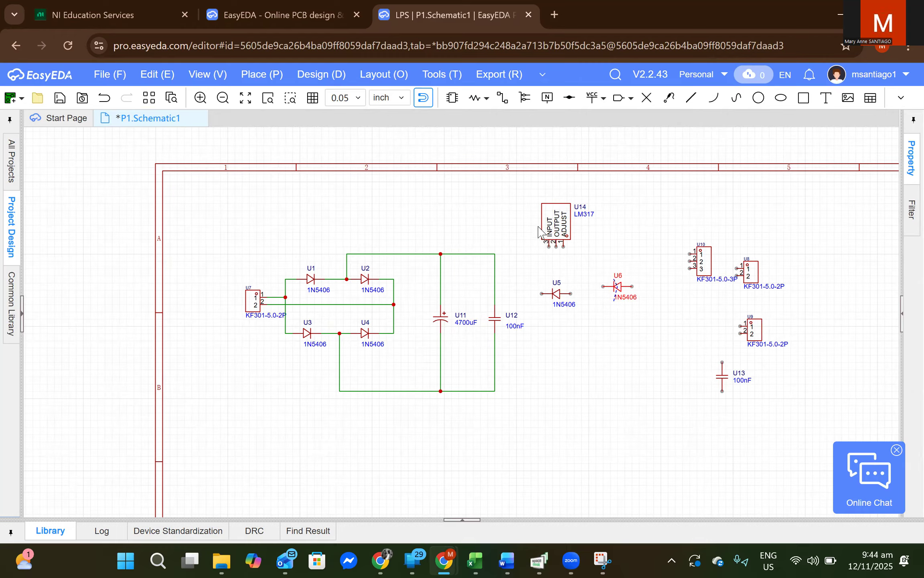
# Move regulator U14 to the right so it sits above the gap between U5 and U6
pyautogui.click(564, 225)
pyautogui.moveTo(558, 216); pyautogui.dragTo(589, 213)
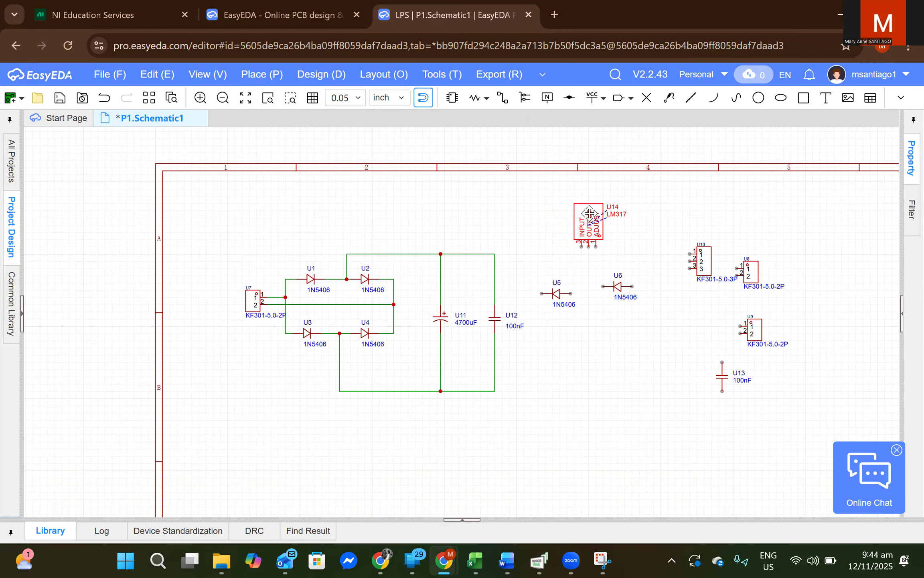
pyautogui.click(632, 397)
# Reopen the device library, clear the lm317 search and list the Through Hole Resistors category under Resistors
pyautogui.click(261, 74)
pyautogui.click(283, 99)
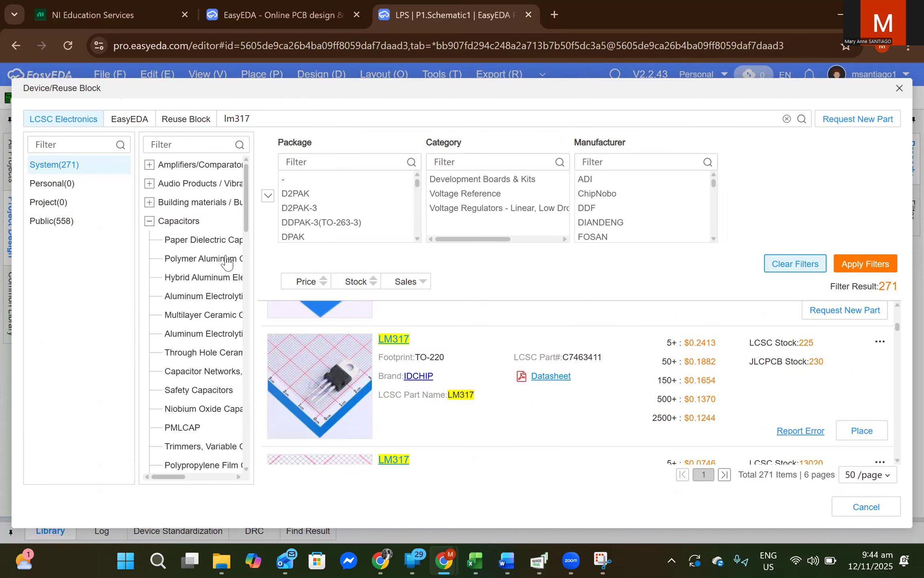
pyautogui.press('BackSpace')
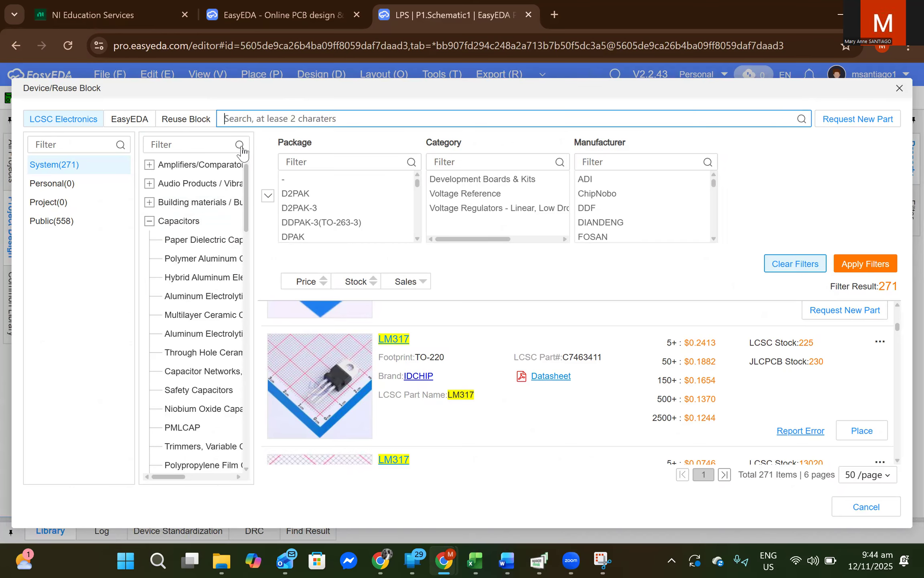
pyautogui.click(150, 221)
pyautogui.scroll(-8, 196, 276)
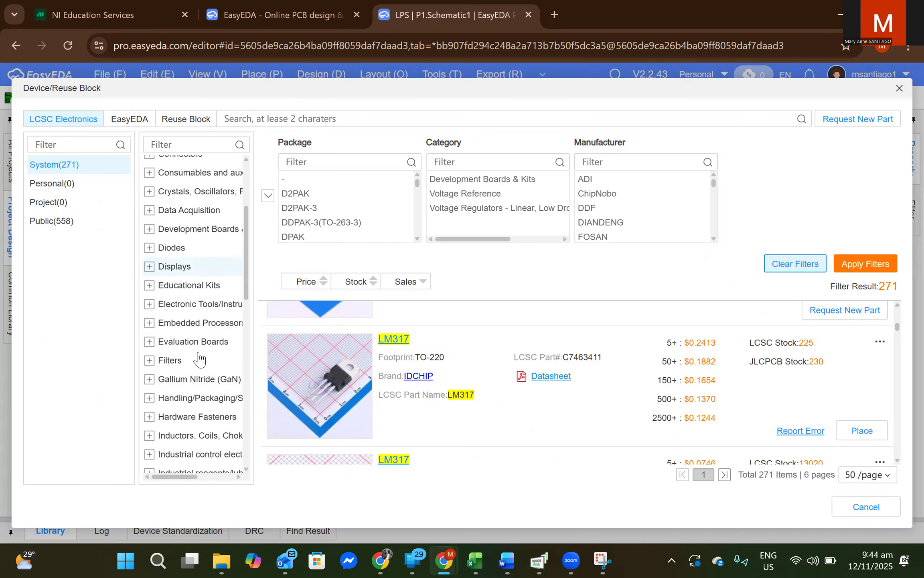
pyautogui.scroll(-5, 198, 422)
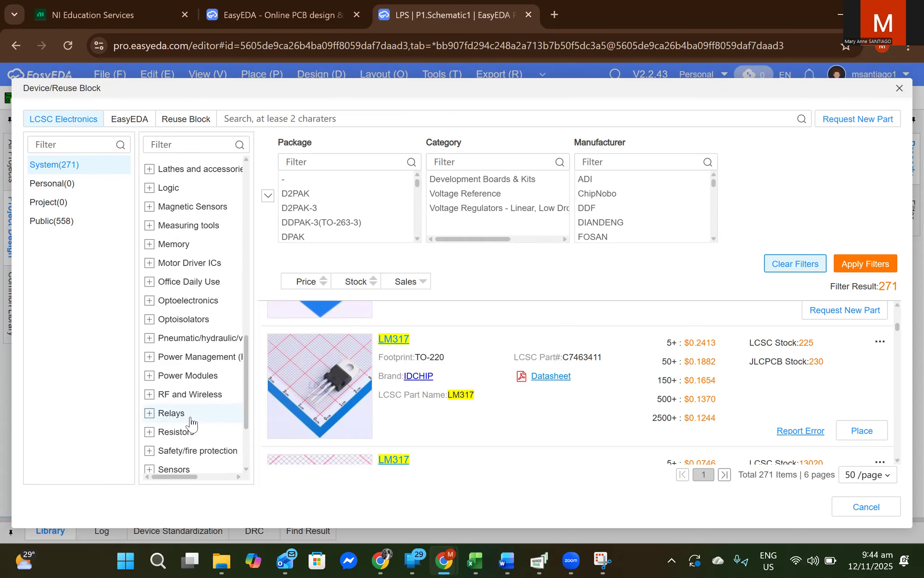
pyautogui.click(174, 436)
pyautogui.scroll(-3, 205, 425)
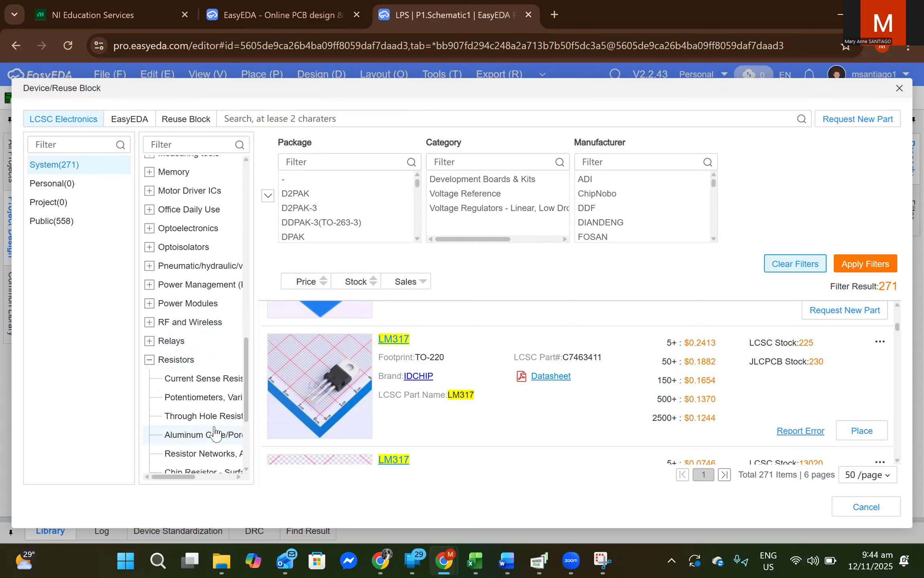
pyautogui.click(203, 416)
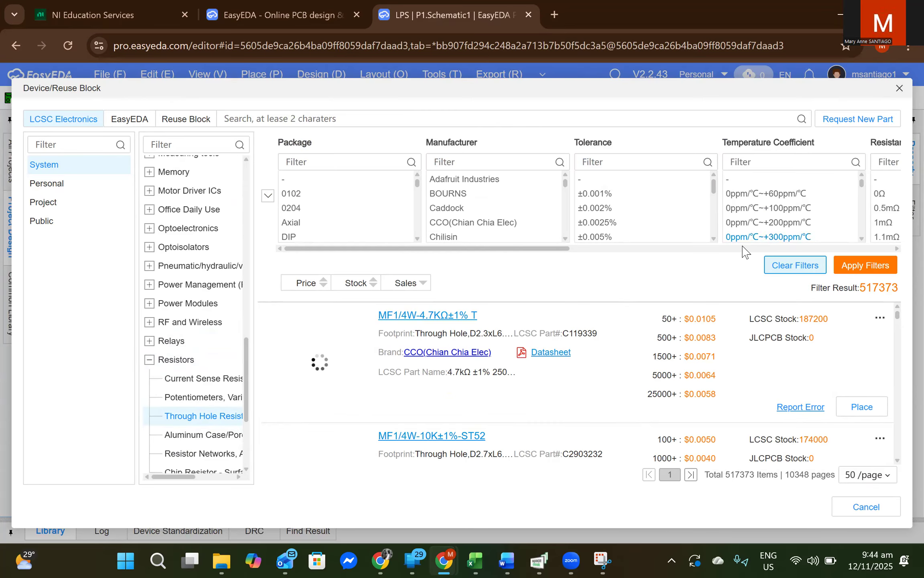
# Filter the through-hole resistors to a resistance of 220Ω and a power rating of 1W
pyautogui.click(898, 163)
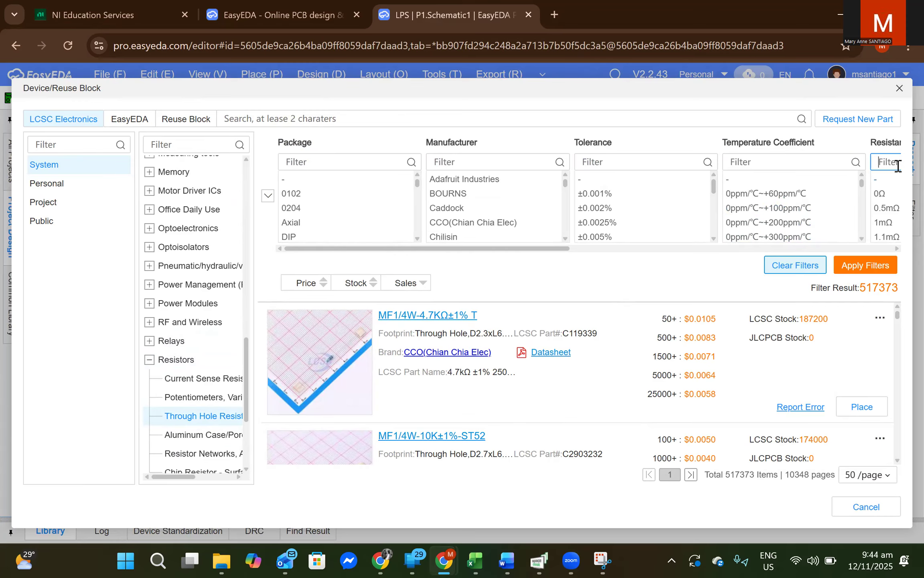
pyautogui.write('220')
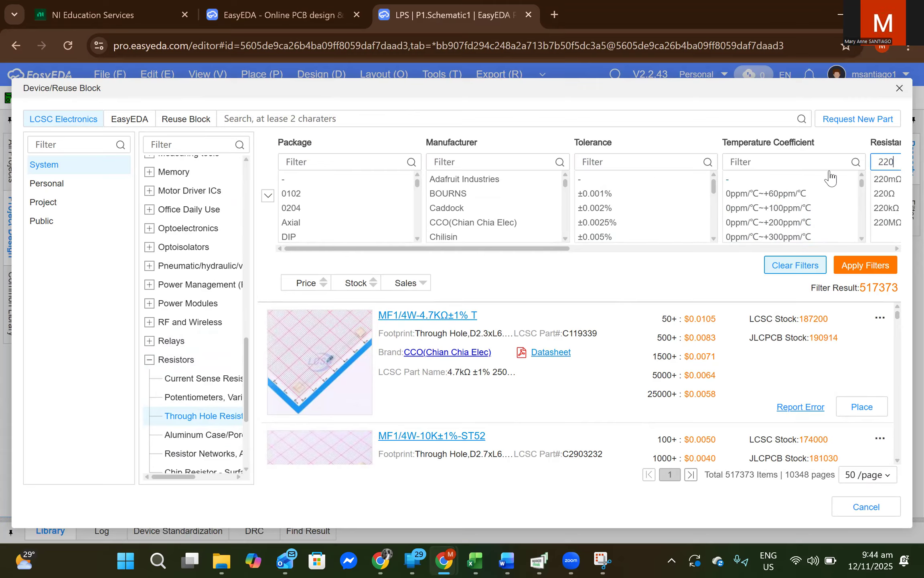
pyautogui.click(885, 194)
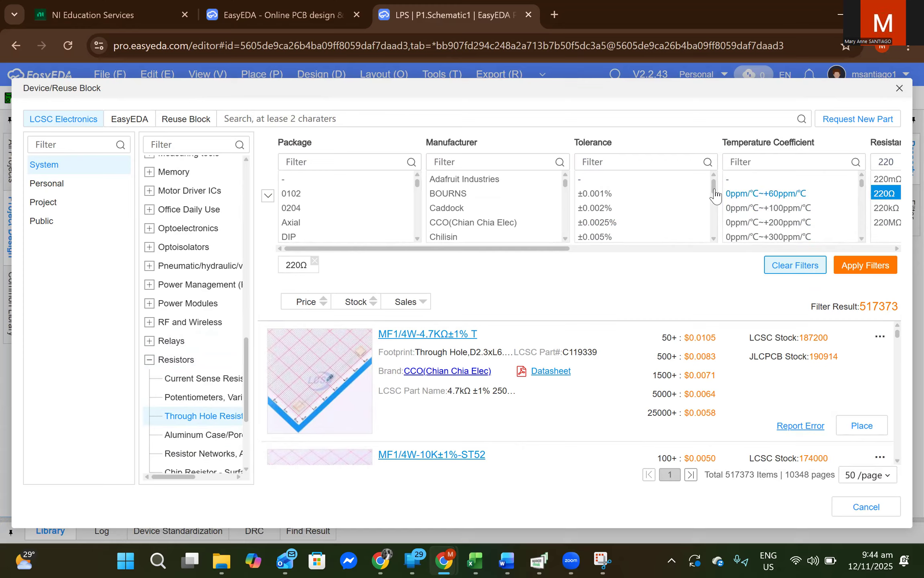
pyautogui.moveTo(546, 252); pyautogui.dragTo(745, 250)
pyautogui.click(652, 163)
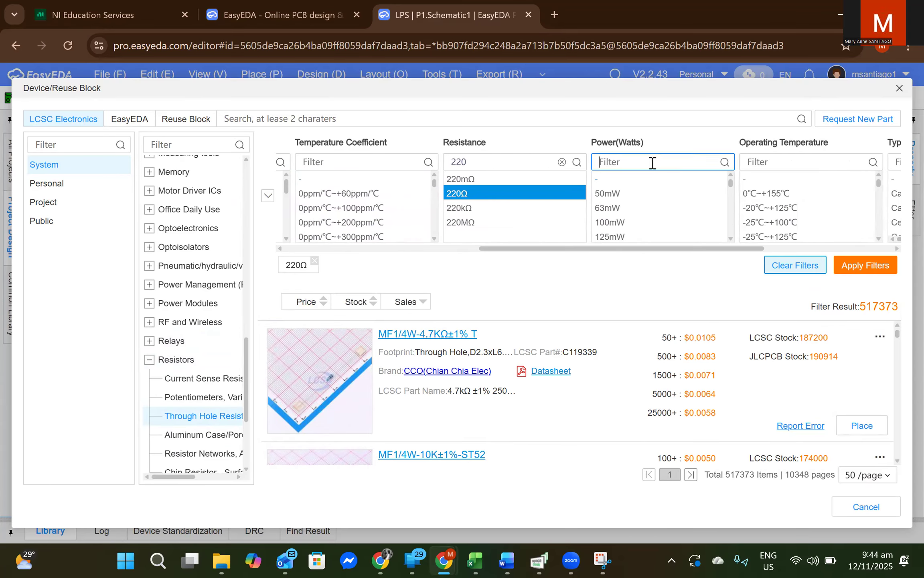
pyautogui.write('1w')
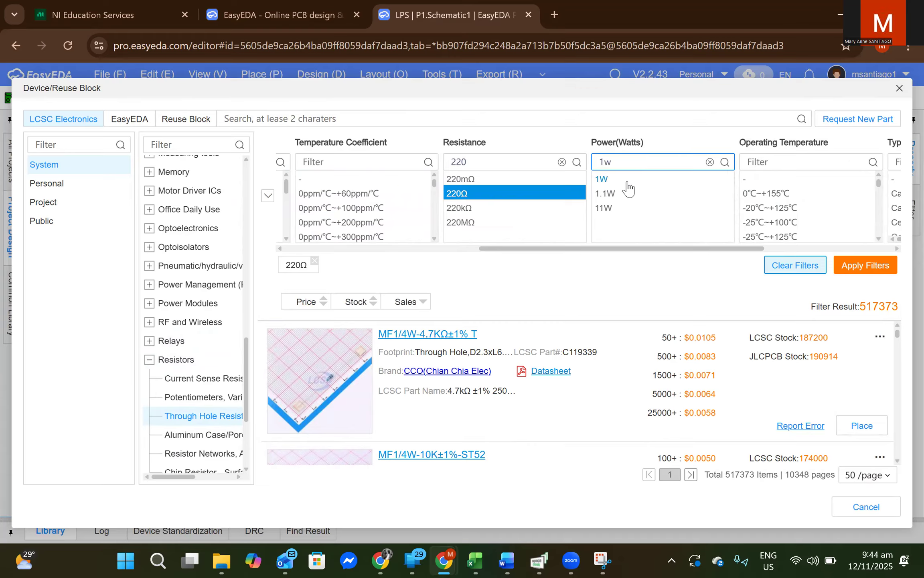
pyautogui.click(628, 180)
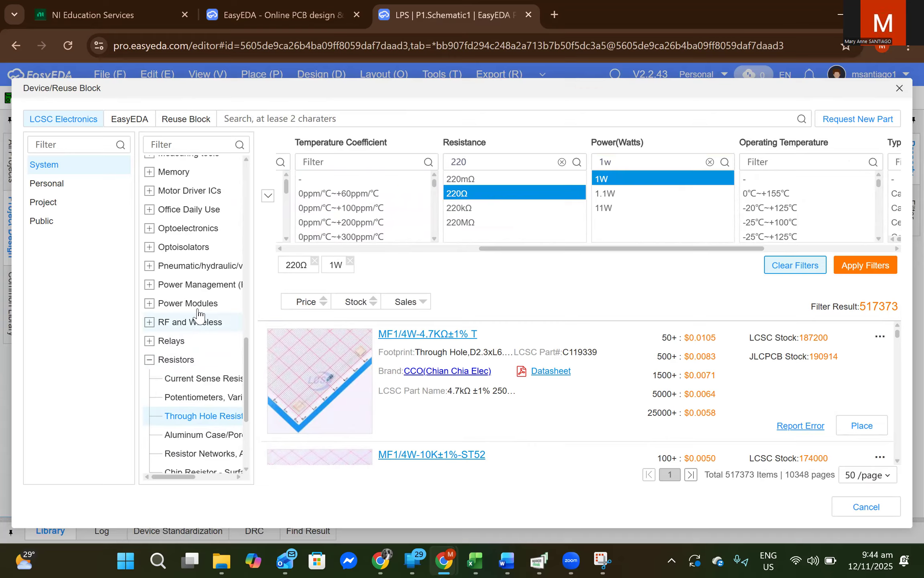
pyautogui.click(867, 265)
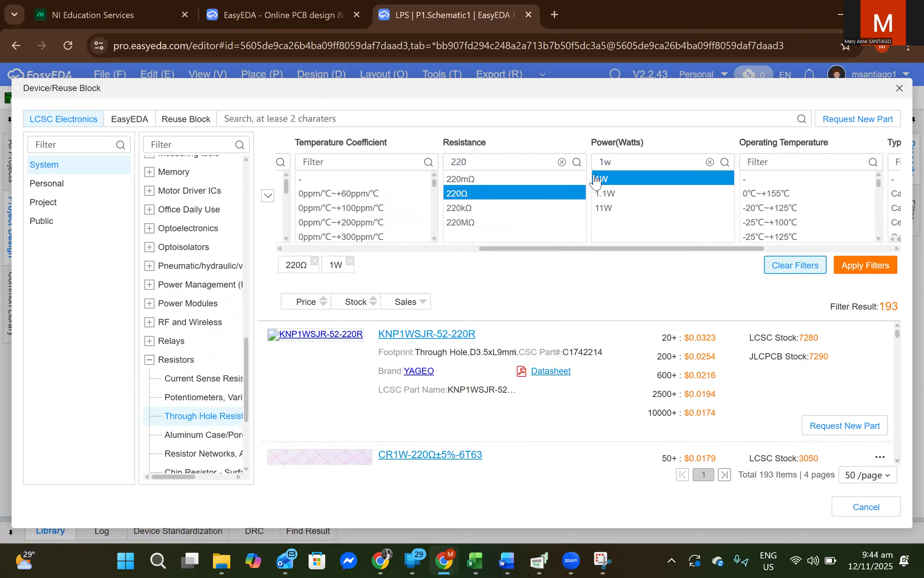
# Place one CR1W-220Ω±5%-6T63 resistor on the schematic below diode U6
pyautogui.scroll(-3, 381, 417)
pyautogui.scroll(1, 377, 419)
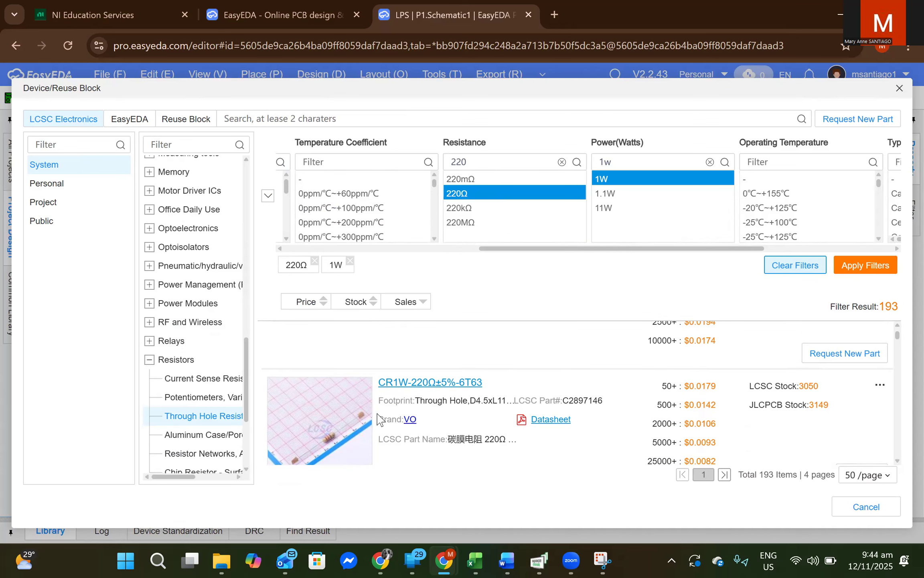
pyautogui.scroll(-1, 361, 433)
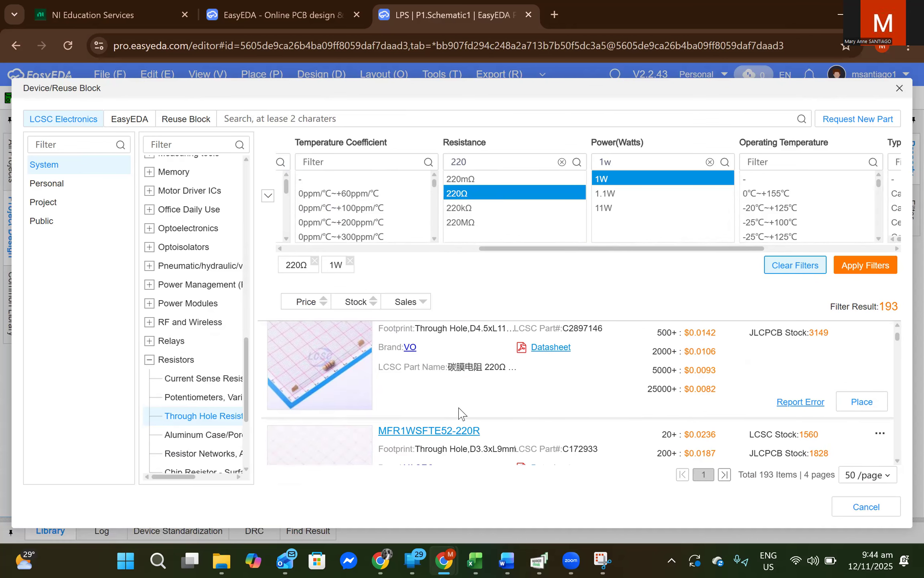
pyautogui.scroll(1, 475, 409)
pyautogui.scroll(-2, 517, 421)
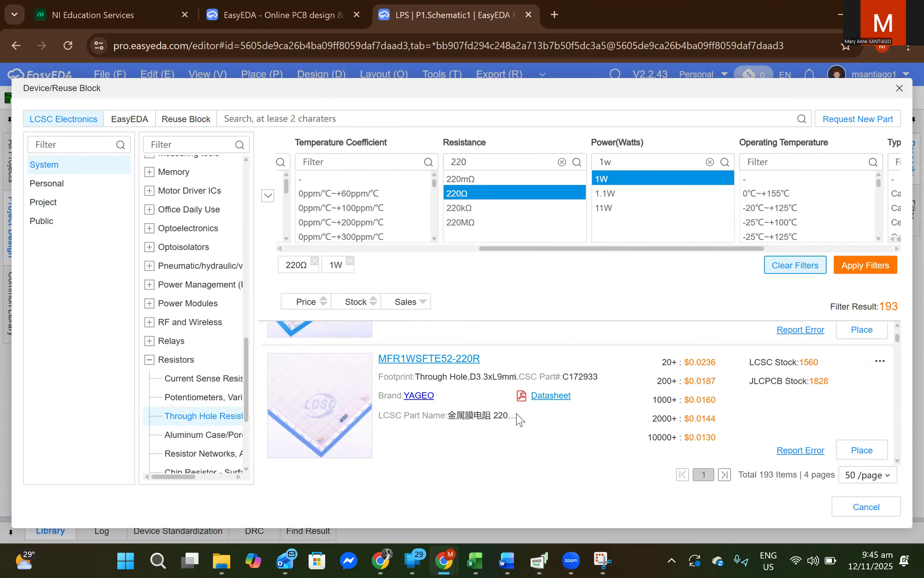
pyautogui.scroll(-2, 514, 425)
pyautogui.scroll(-3, 514, 428)
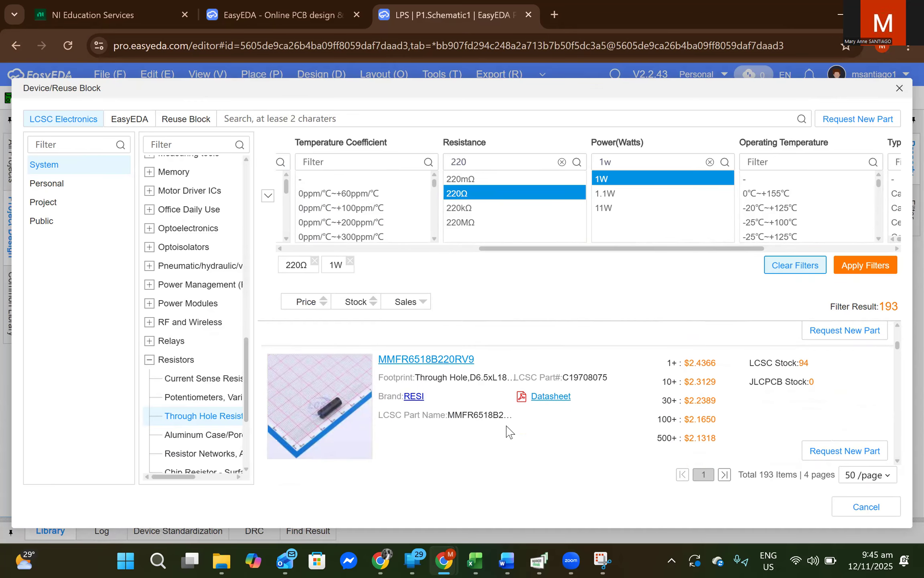
pyautogui.scroll(3, 508, 431)
pyautogui.scroll(3, 506, 430)
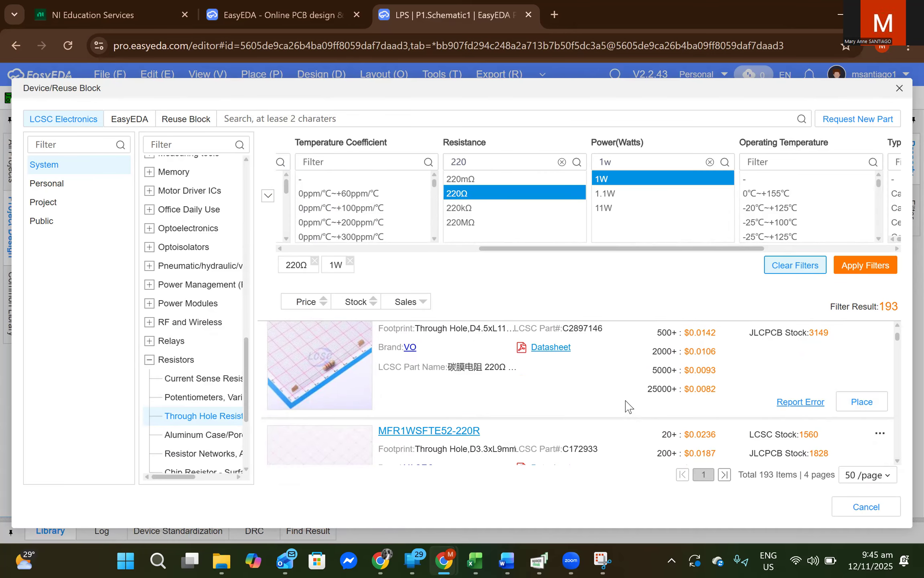
pyautogui.doubleClick(643, 397)
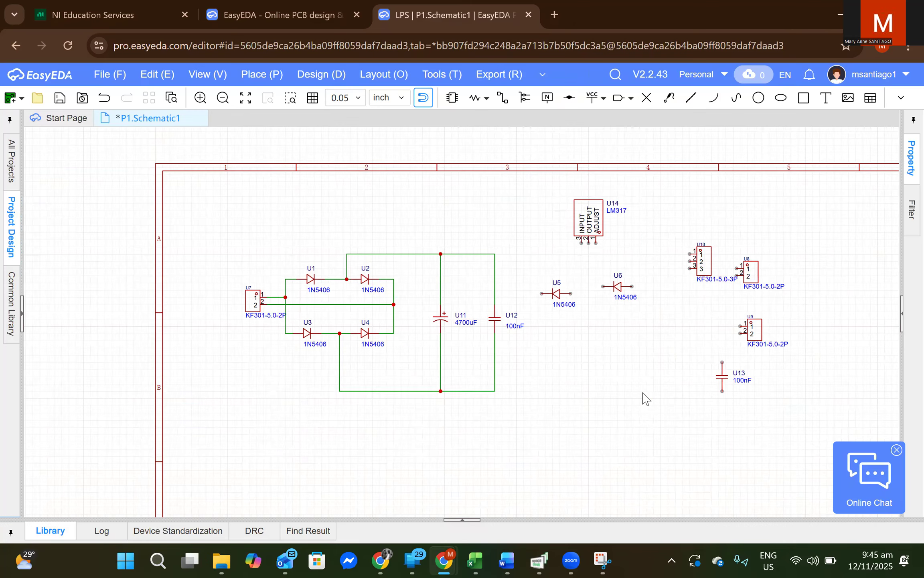
pyautogui.click(628, 337)
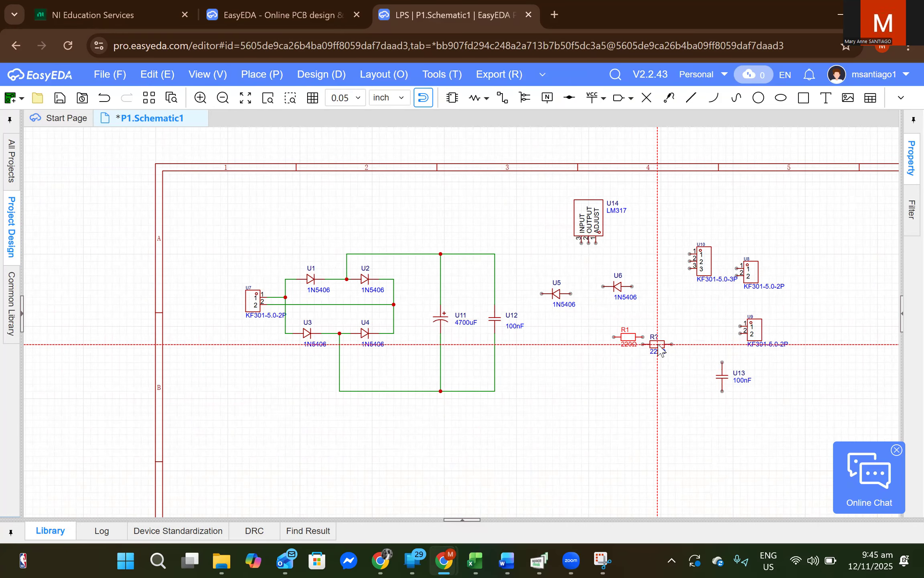
pyautogui.press('Escape')
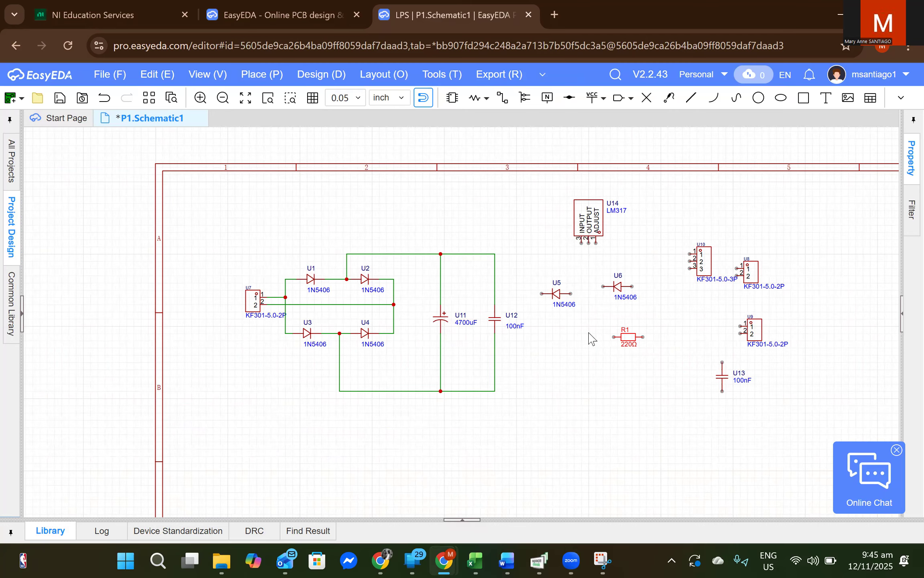
# Reopen the device library and list the potentiometers category under Resistors
pyautogui.click(256, 75)
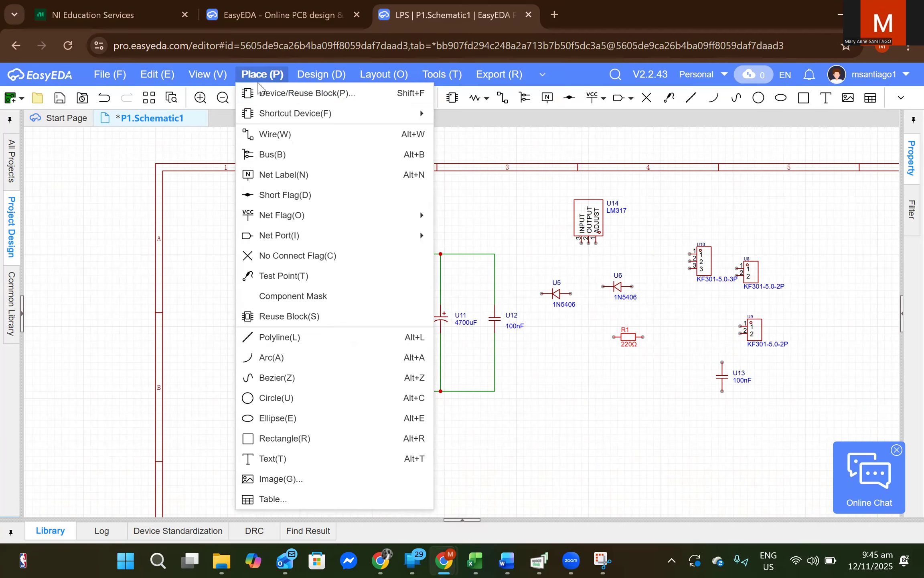
pyautogui.click(270, 94)
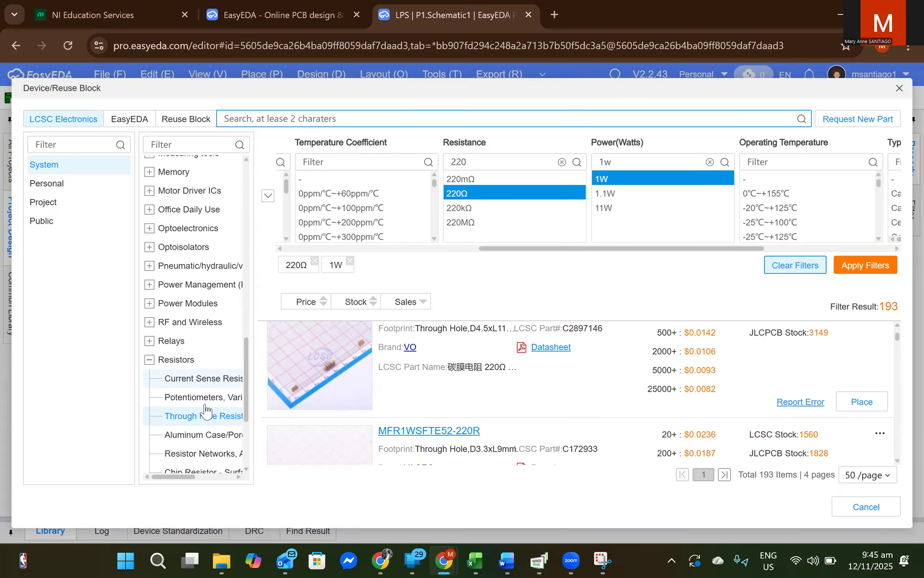
pyautogui.click(213, 398)
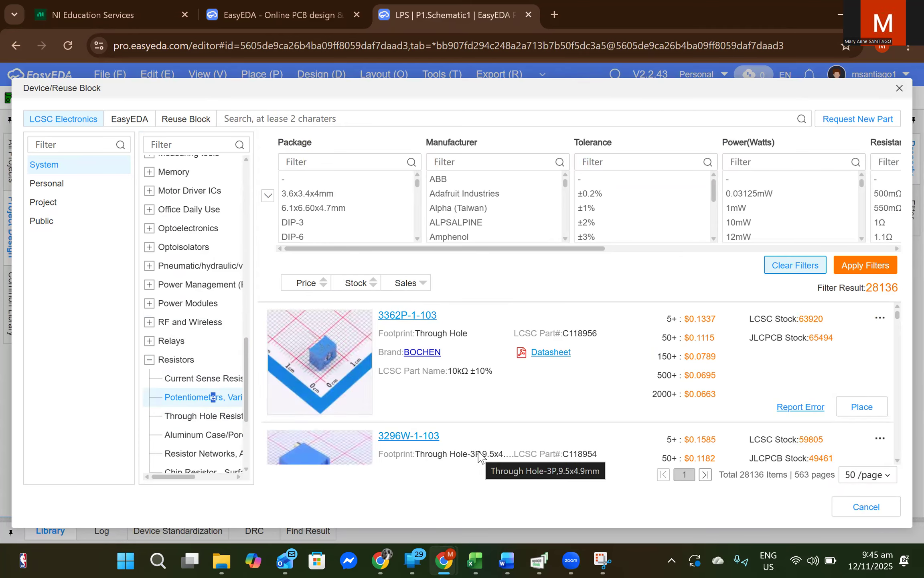
pyautogui.scroll(-3, 423, 385)
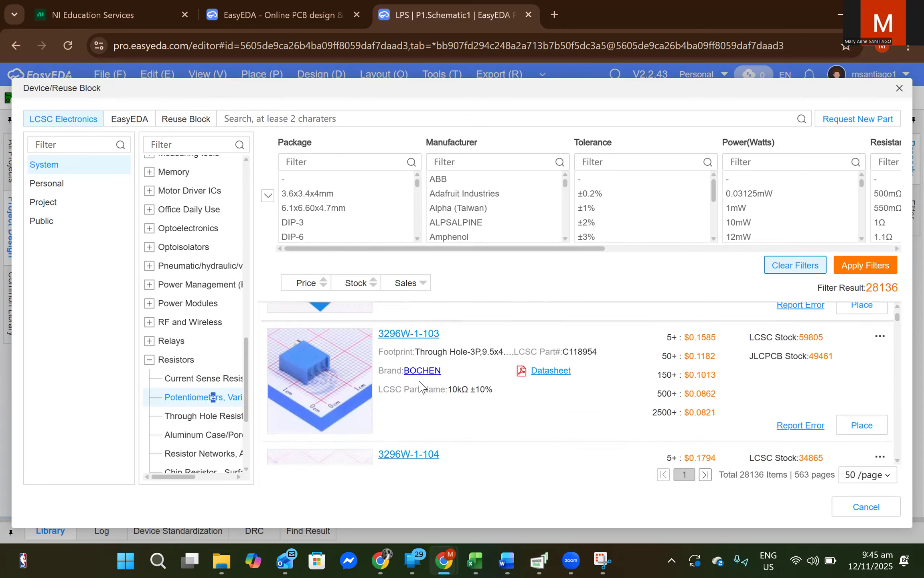
pyautogui.scroll(3, 444, 377)
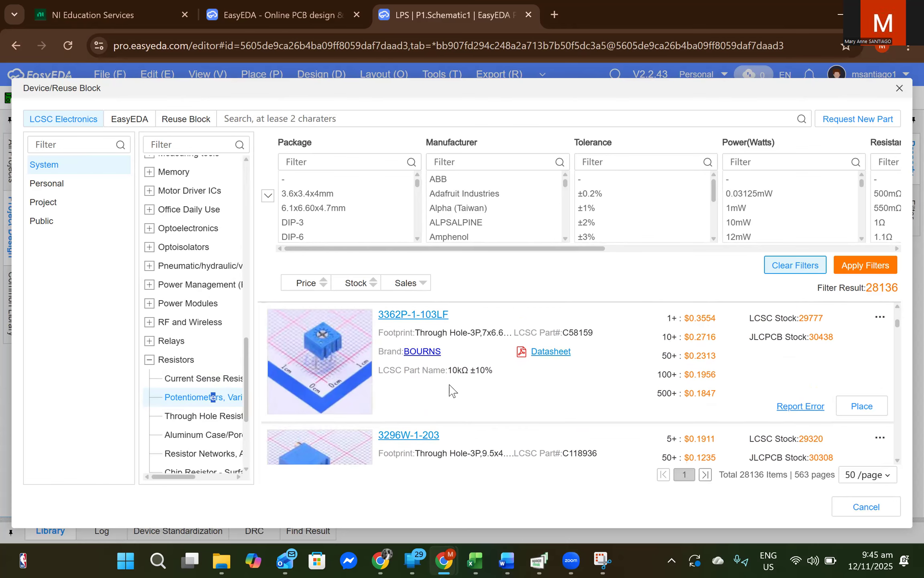
pyautogui.scroll(-3, 451, 385)
pyautogui.scroll(3, 444, 379)
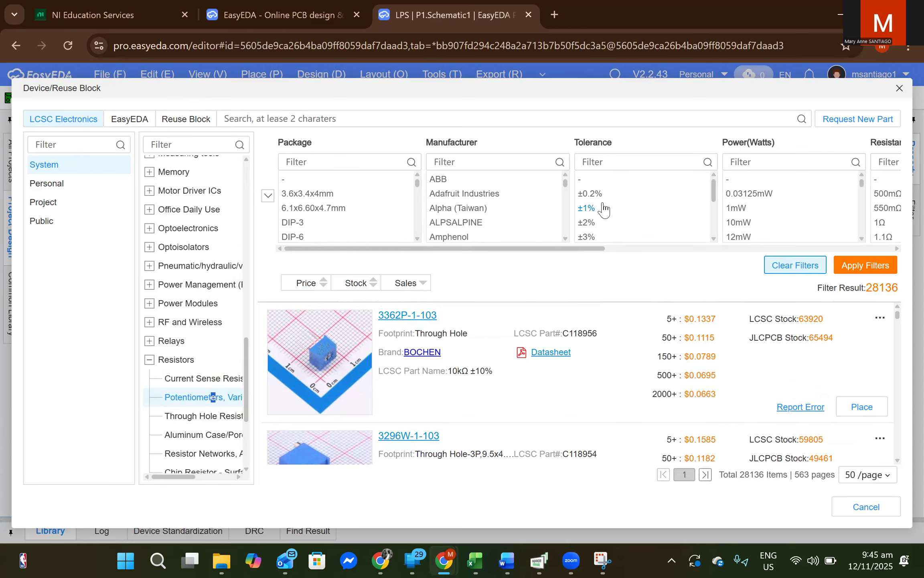
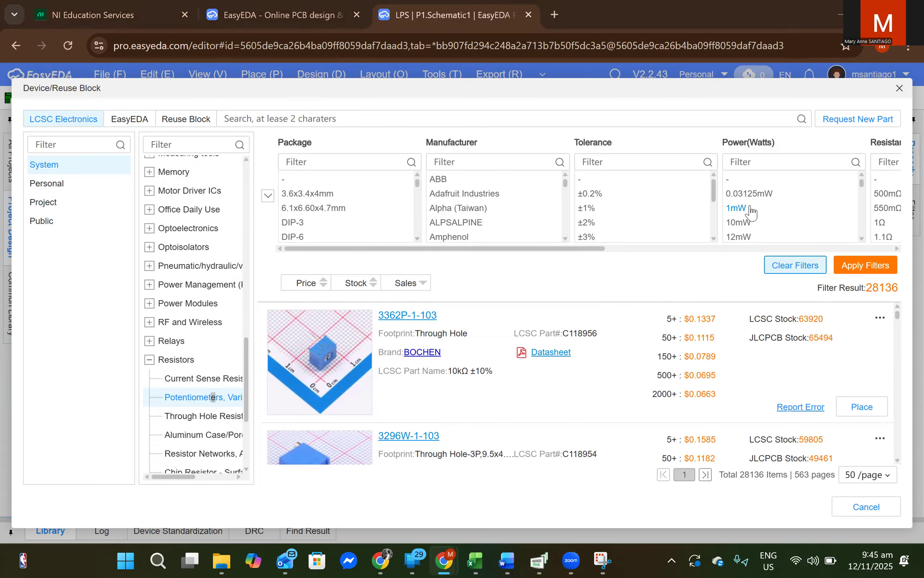
# Filter the potentiometers to the Through Hole package
pyautogui.scroll(-5, 402, 361)
pyautogui.scroll(-10, 480, 402)
pyautogui.scroll(-6, 485, 397)
pyautogui.scroll(-5, 369, 212)
pyautogui.scroll(2, 369, 211)
pyautogui.scroll(-6, 369, 212)
pyautogui.scroll(-5, 368, 212)
pyautogui.scroll(-4, 369, 213)
pyautogui.scroll(2, 369, 212)
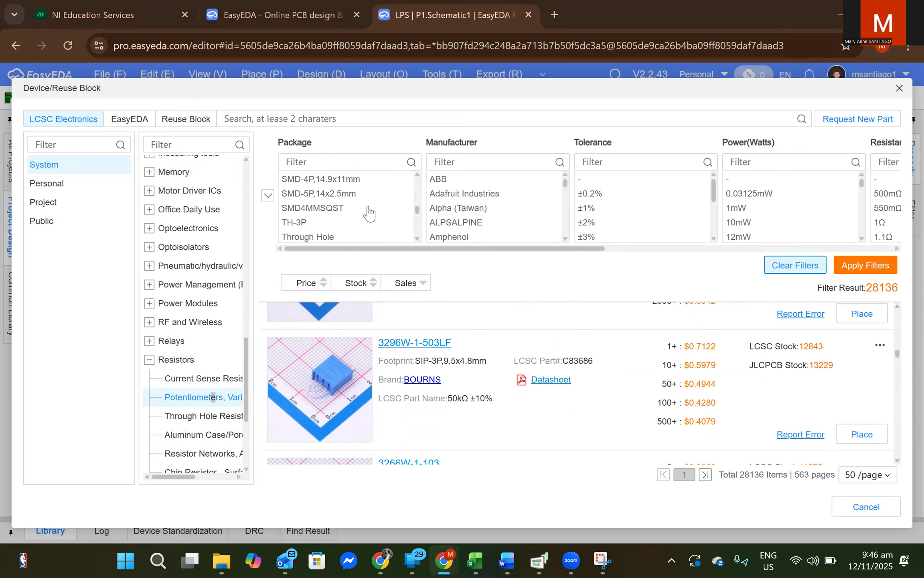
pyautogui.click(296, 237)
pyautogui.click(866, 265)
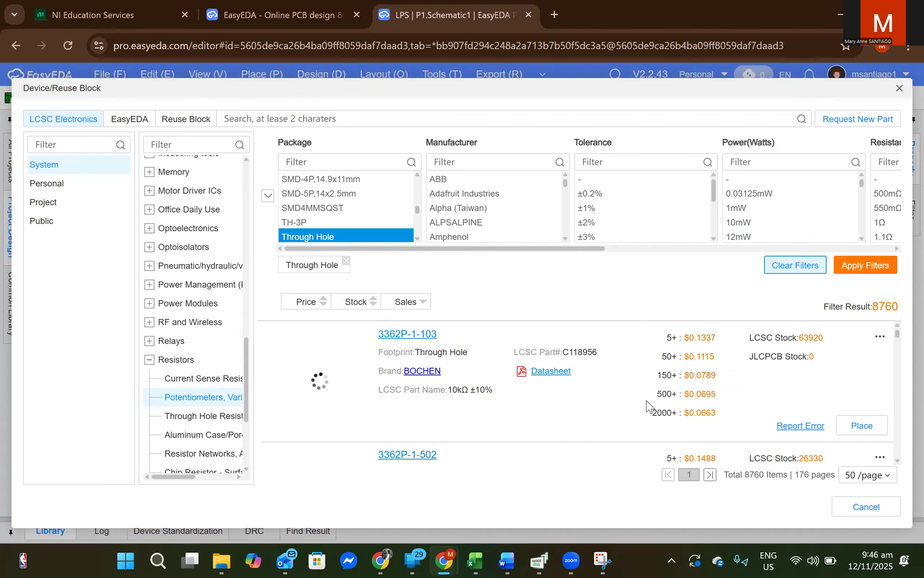
# Narrow the through-hole potentiometers to those with 10 as the number of turns
pyautogui.scroll(-5, 623, 407)
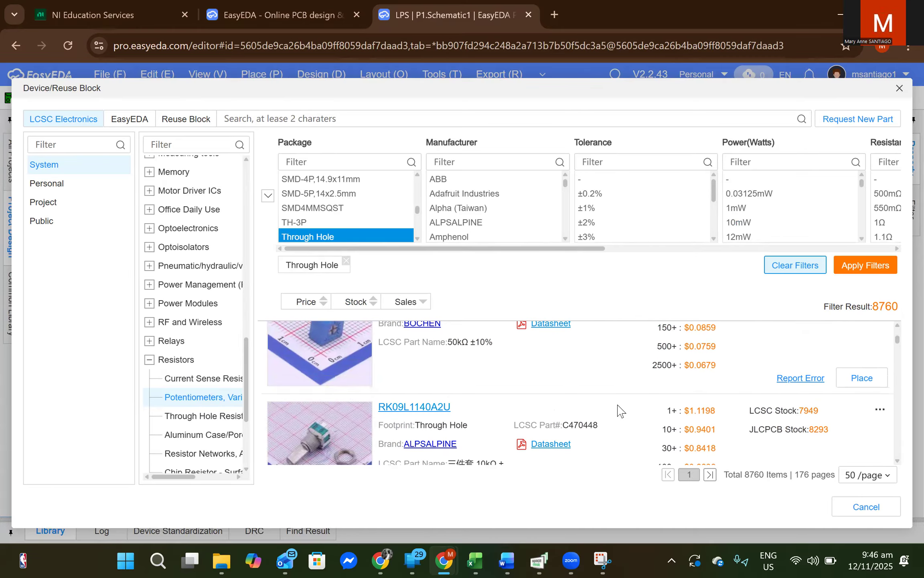
pyautogui.scroll(-10, 621, 410)
pyautogui.scroll(-10, 621, 410)
pyautogui.scroll(-10, 621, 408)
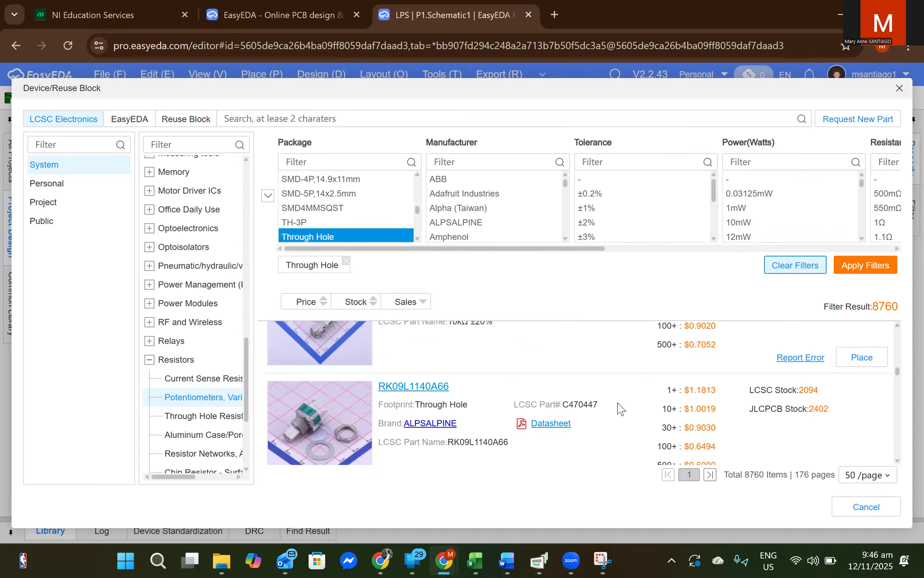
pyautogui.scroll(-8, 622, 407)
pyautogui.scroll(-8, 625, 406)
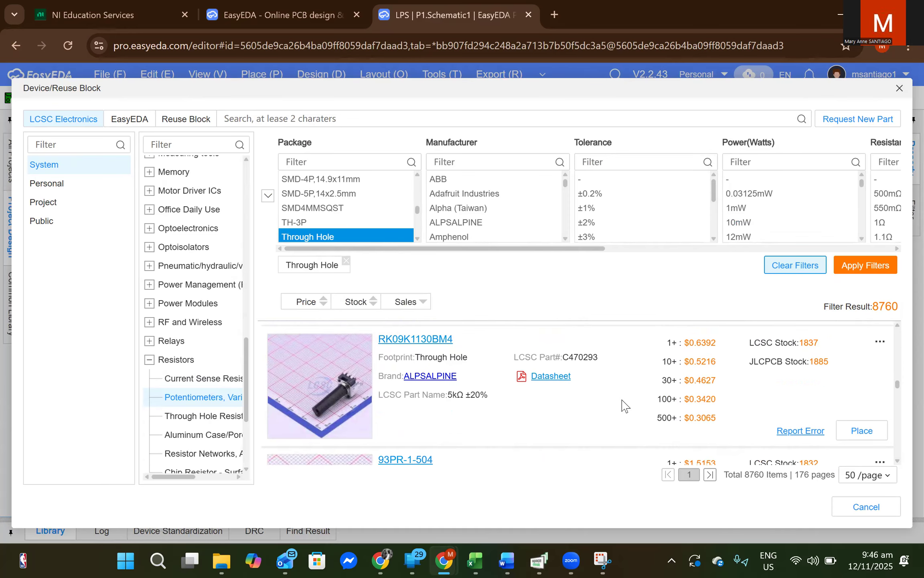
pyautogui.moveTo(606, 252); pyautogui.dragTo(803, 246)
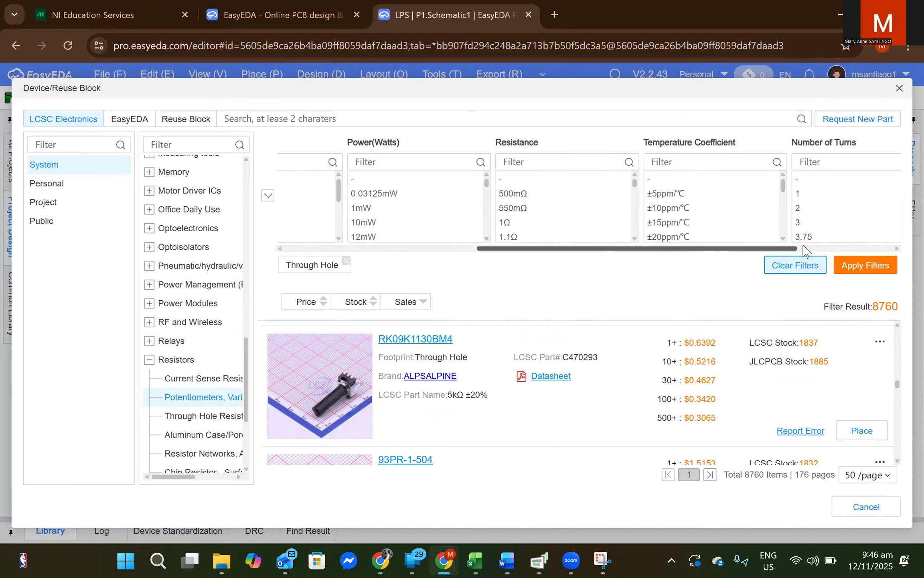
pyautogui.scroll(-5, 762, 213)
pyautogui.scroll(3, 751, 211)
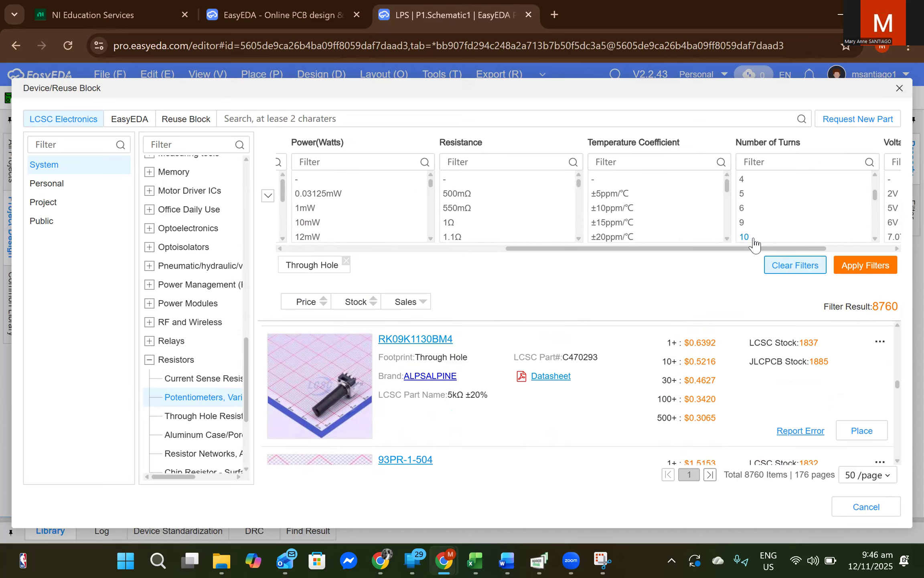
pyautogui.click(753, 238)
pyautogui.click(866, 268)
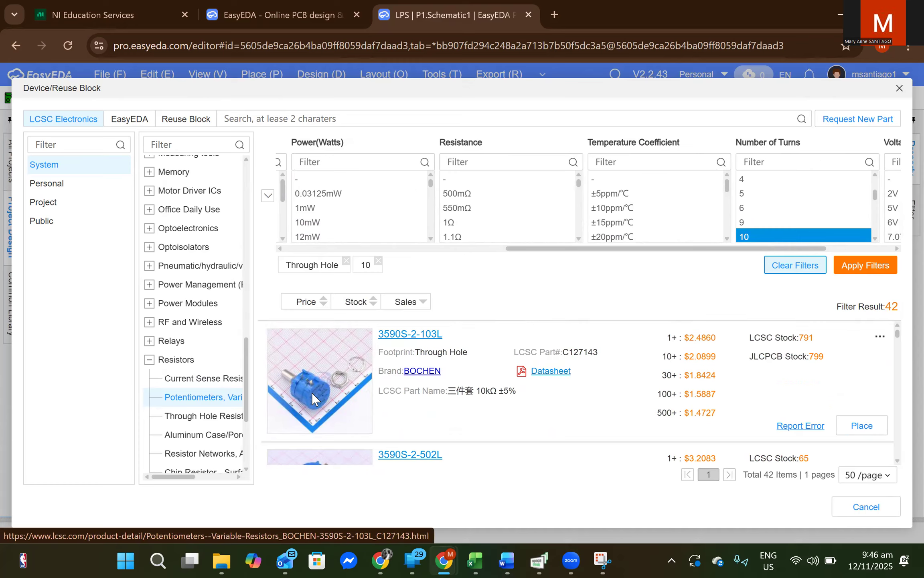
# Compare the 3590S-2-103L and 3590S-2-502L potentiometers in the filtered results
pyautogui.scroll(-1, 372, 395)
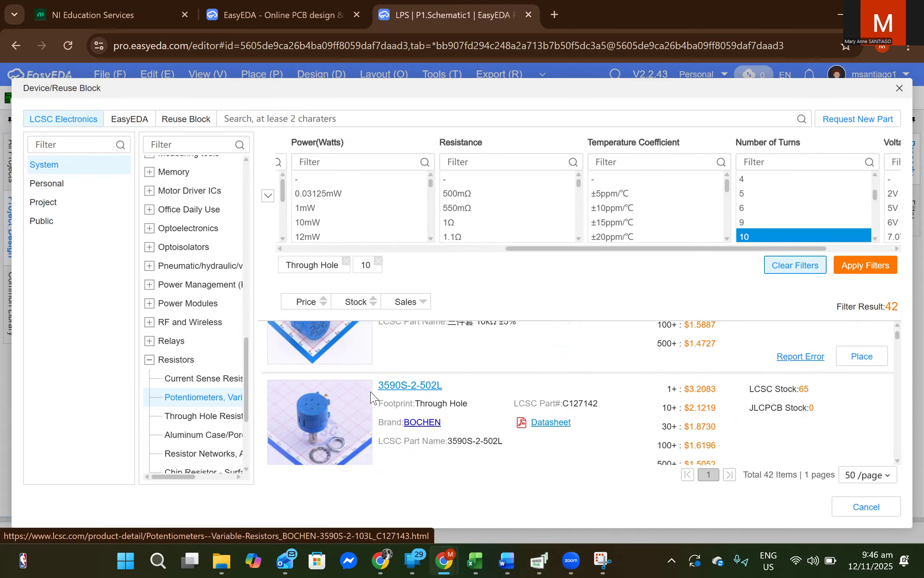
pyautogui.scroll(1, 369, 398)
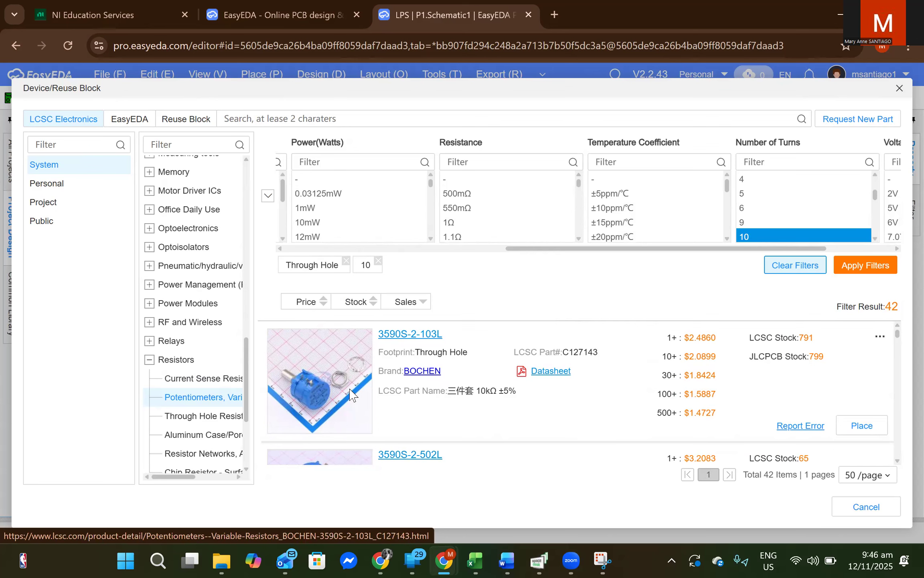
pyautogui.scroll(-1, 350, 393)
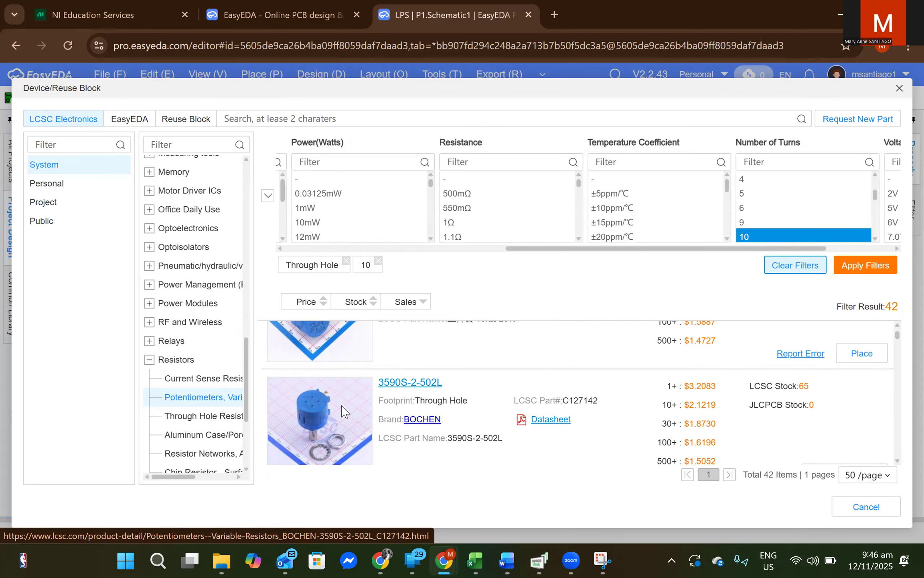
pyautogui.scroll(-1, 345, 417)
pyautogui.scroll(2, 358, 415)
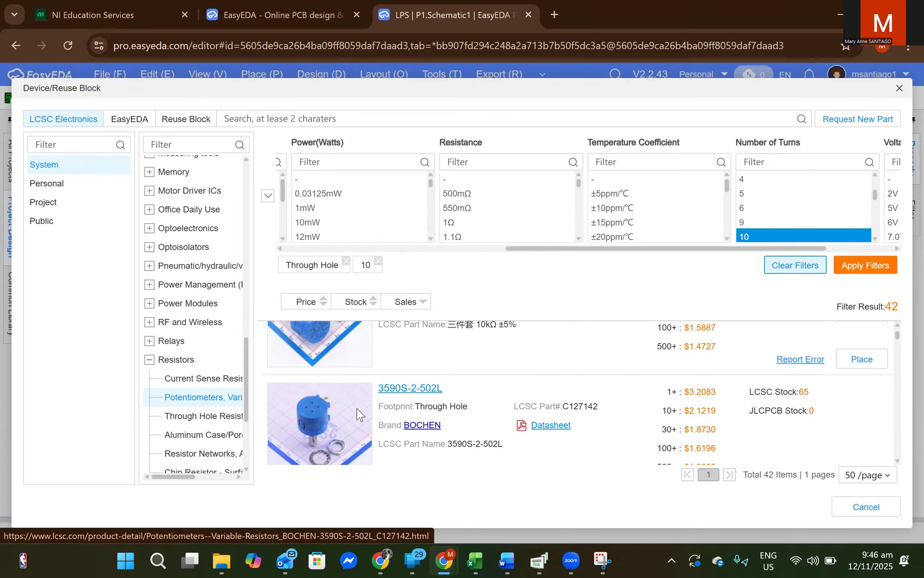
pyautogui.scroll(-1, 514, 415)
pyautogui.scroll(1, 516, 414)
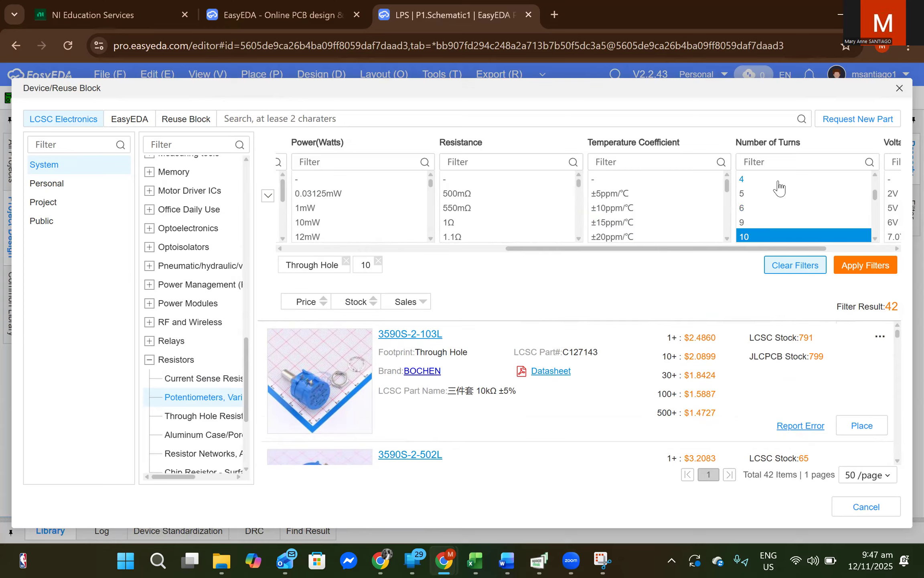
# Place one 3590S-2-103L 10kΩ potentiometer on the schematic below the 220Ω resistor
pyautogui.scroll(2, 780, 189)
pyautogui.click(758, 181)
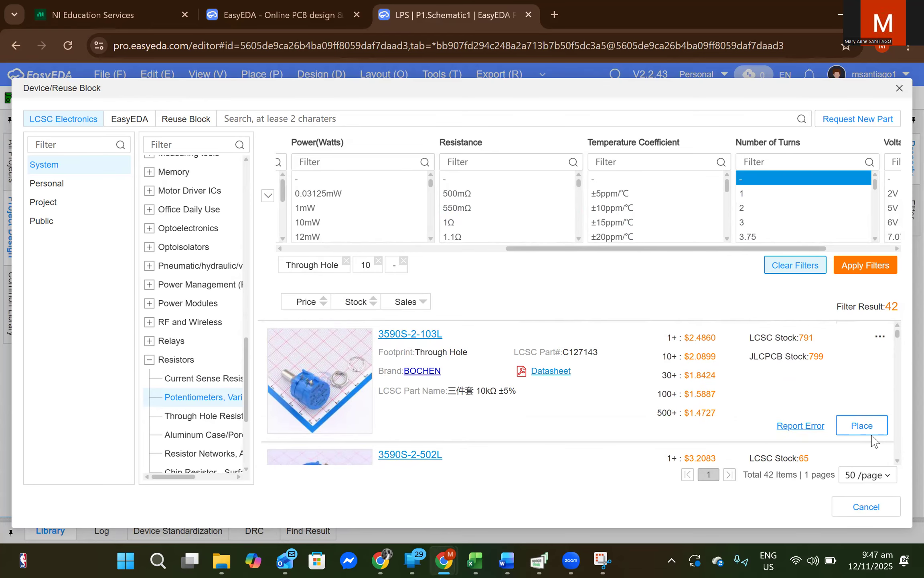
pyautogui.click(859, 426)
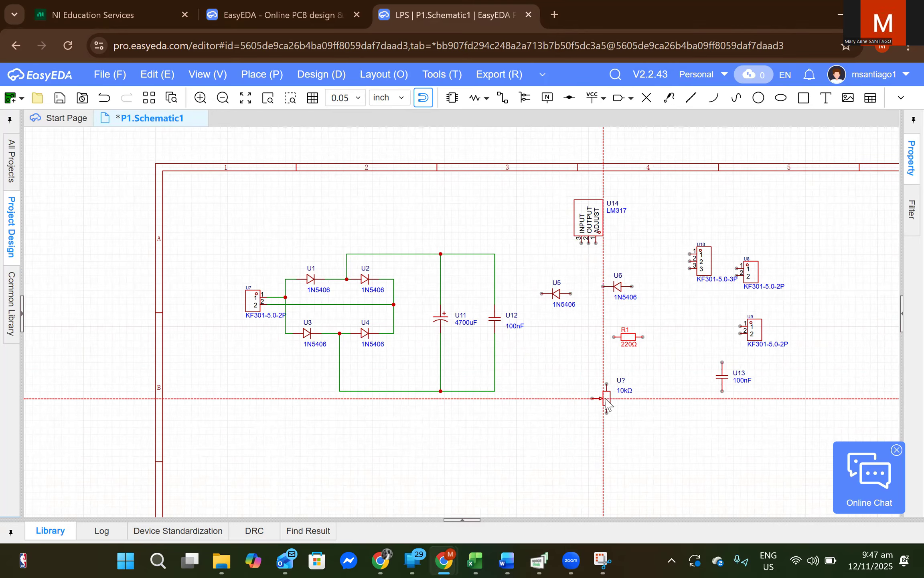
pyautogui.click(607, 397)
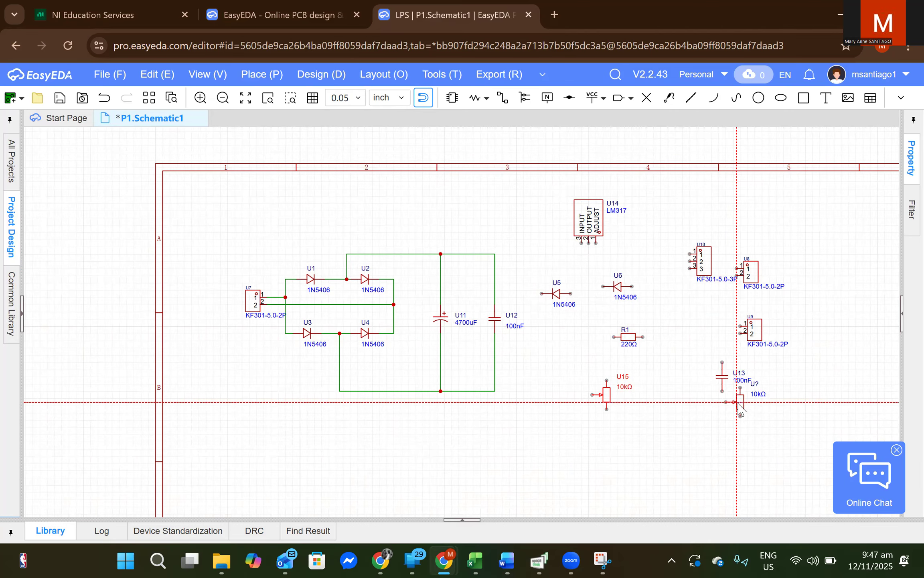
pyautogui.press('Escape')
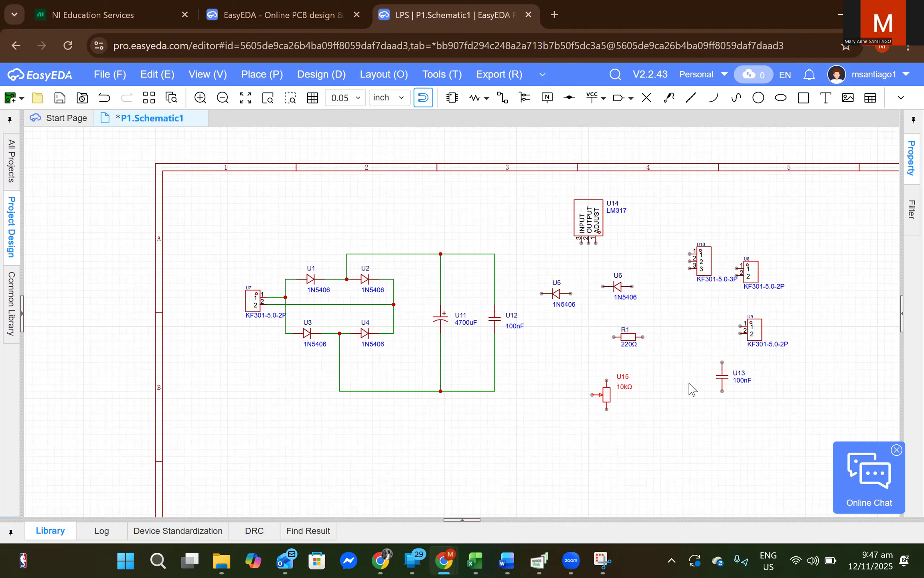
# Move the LM317 closer to the filter capacitors and wire its INPUT pin to the positive rail at U12
pyautogui.moveTo(589, 225); pyautogui.dragTo(556, 225)
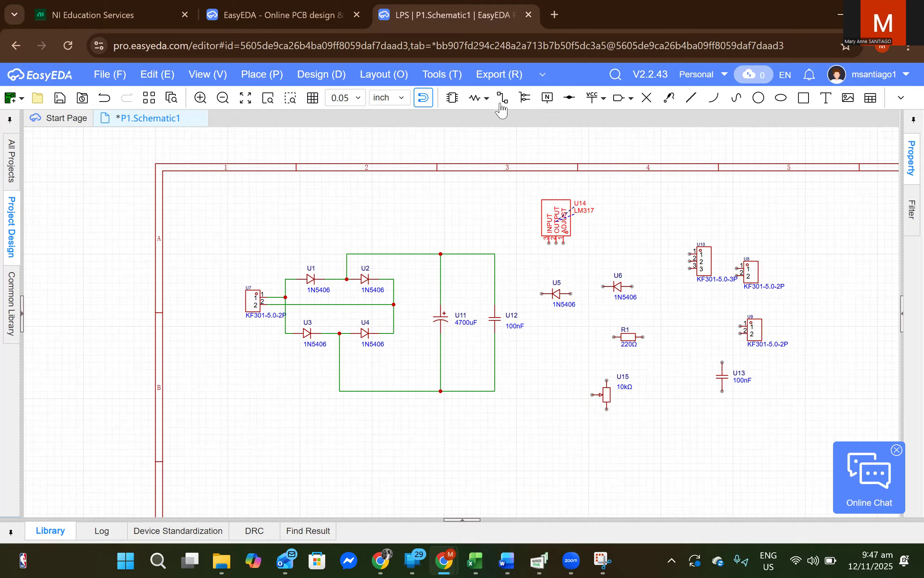
pyautogui.click(502, 98)
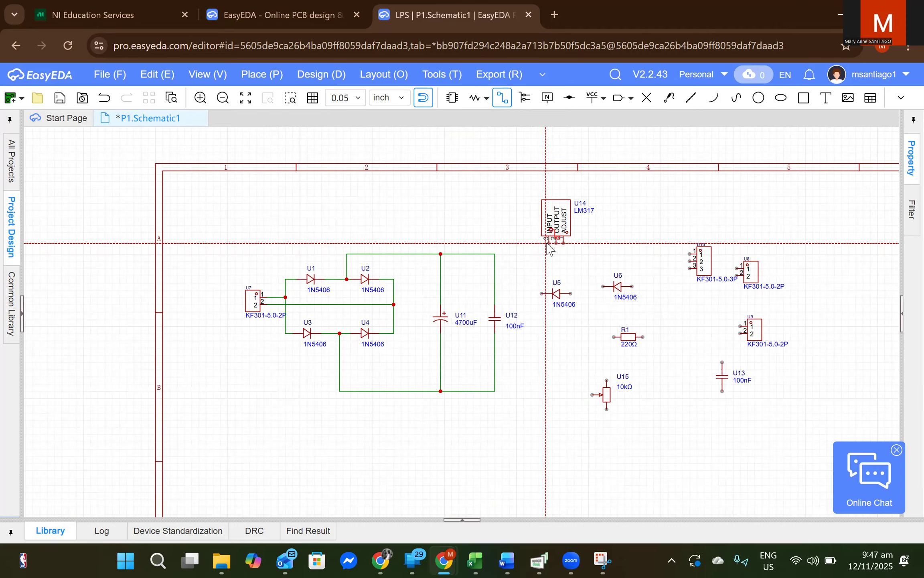
pyautogui.click(496, 254)
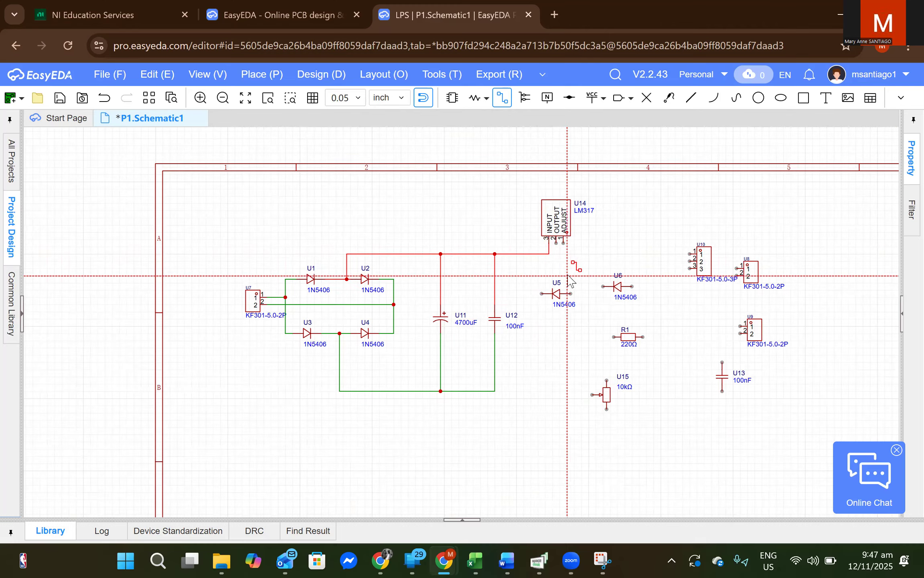
pyautogui.press('Escape')
# Move diodes U5 and U6 and the 220Ω resistor R1 closer together beneath the LM317
pyautogui.moveTo(552, 297); pyautogui.dragTo(524, 284)
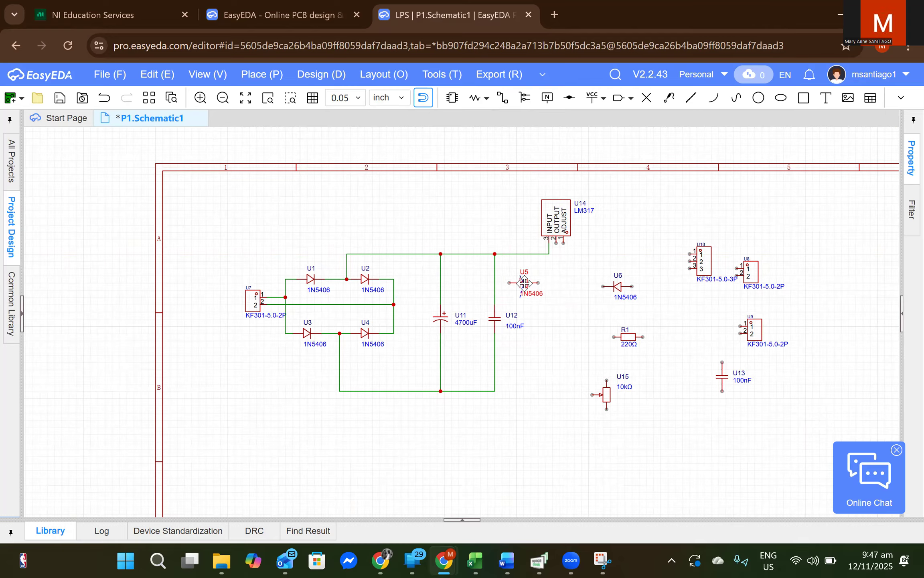
pyautogui.moveTo(609, 290); pyautogui.dragTo(570, 275)
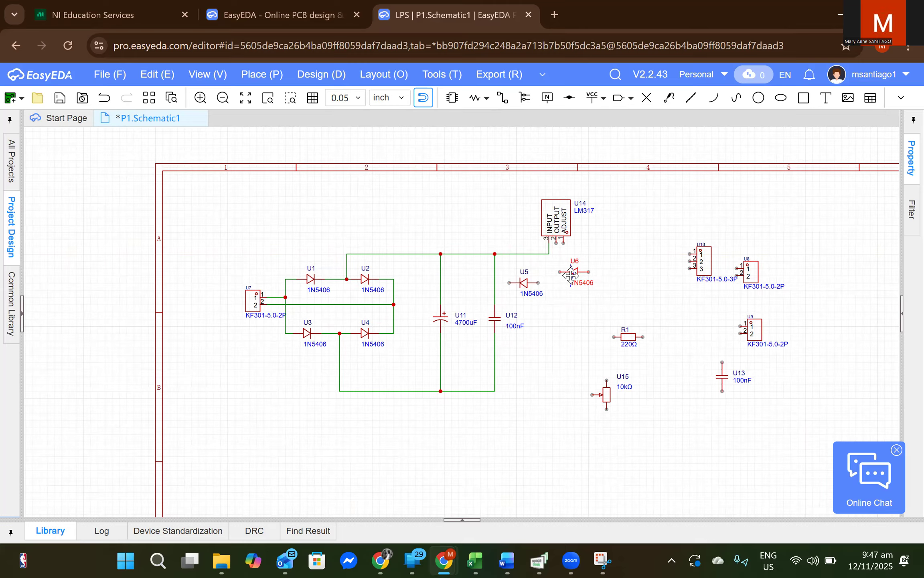
pyautogui.moveTo(625, 330); pyautogui.dragTo(582, 306)
pyautogui.click(612, 323)
pyautogui.moveTo(627, 336); pyautogui.dragTo(578, 305)
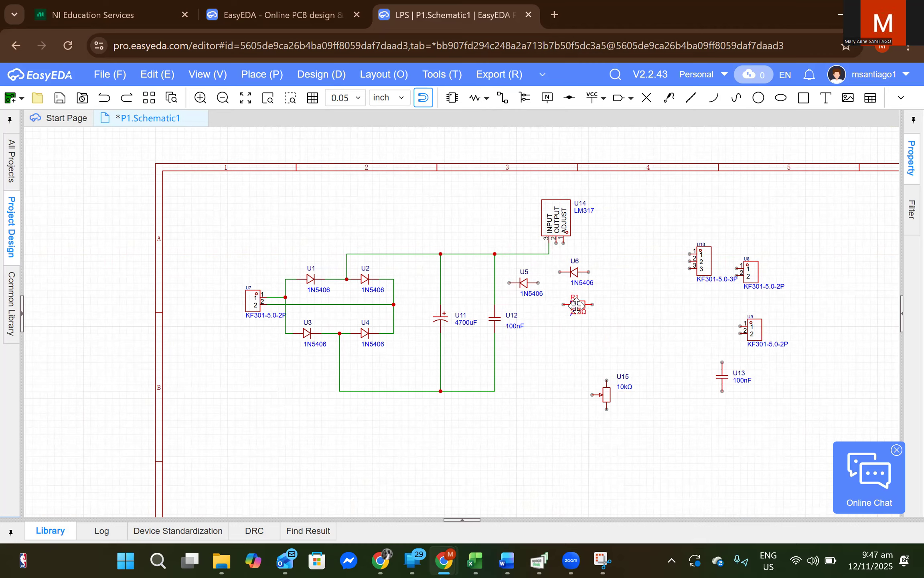
# Wire diode U6 between the LM317's OUTPUT and ADJUST pins, with its cathode on OUTPUT
pyautogui.click(501, 97)
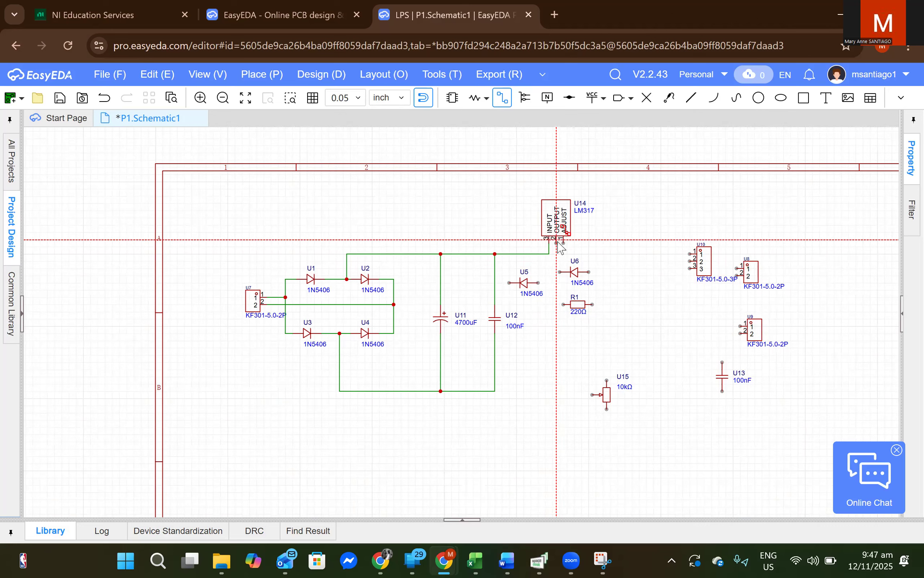
pyautogui.click(557, 242)
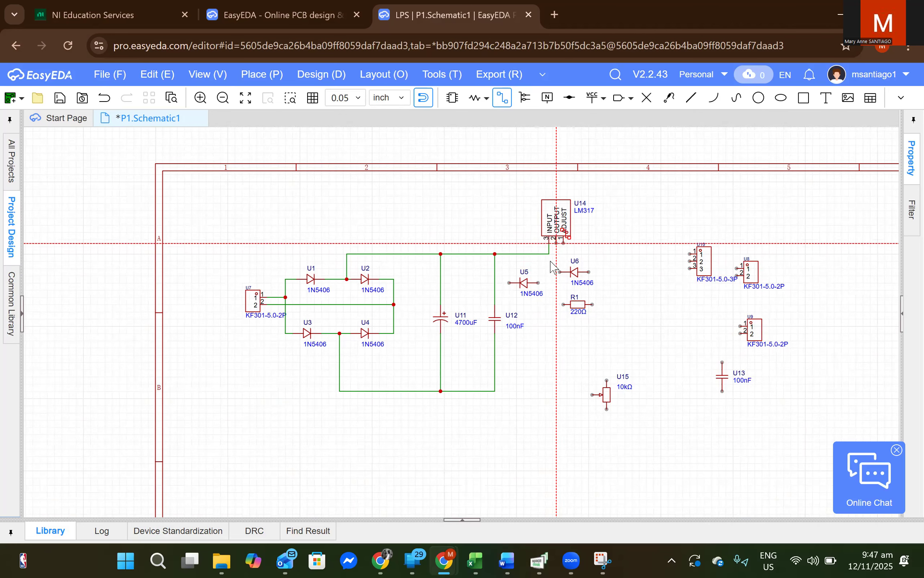
pyautogui.click(570, 272)
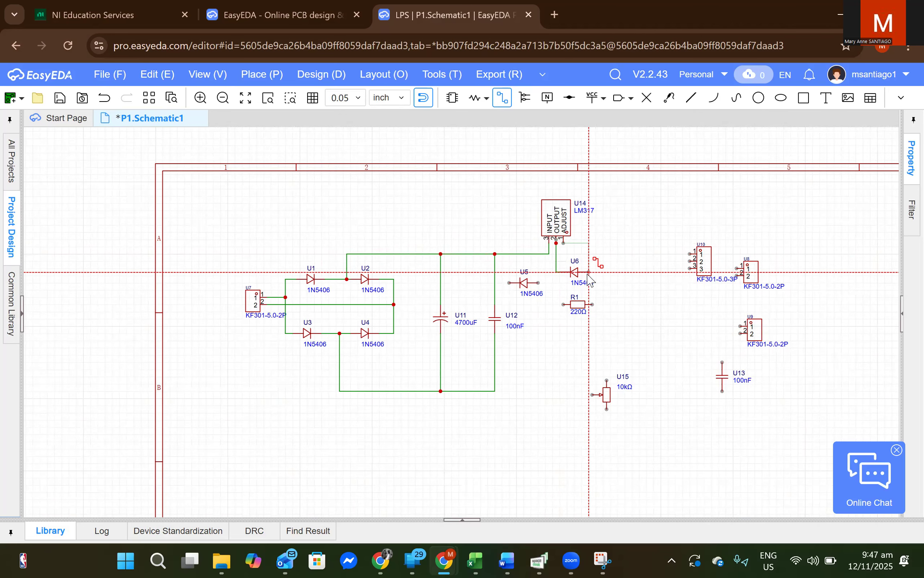
pyautogui.click(589, 272)
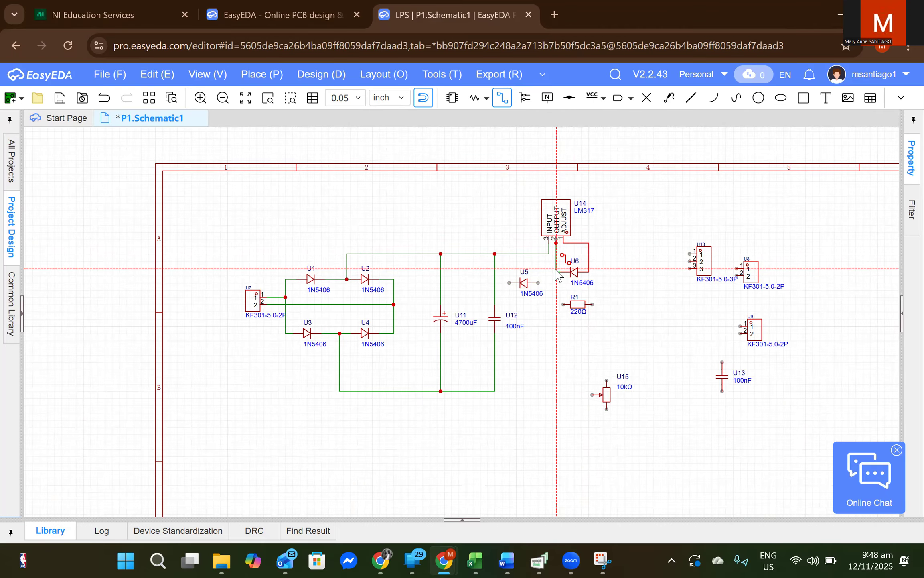
# Wire resistor R1 in parallel with diode U6 and connect U5's anode to the LM317 OUTPUT line
pyautogui.click(556, 292)
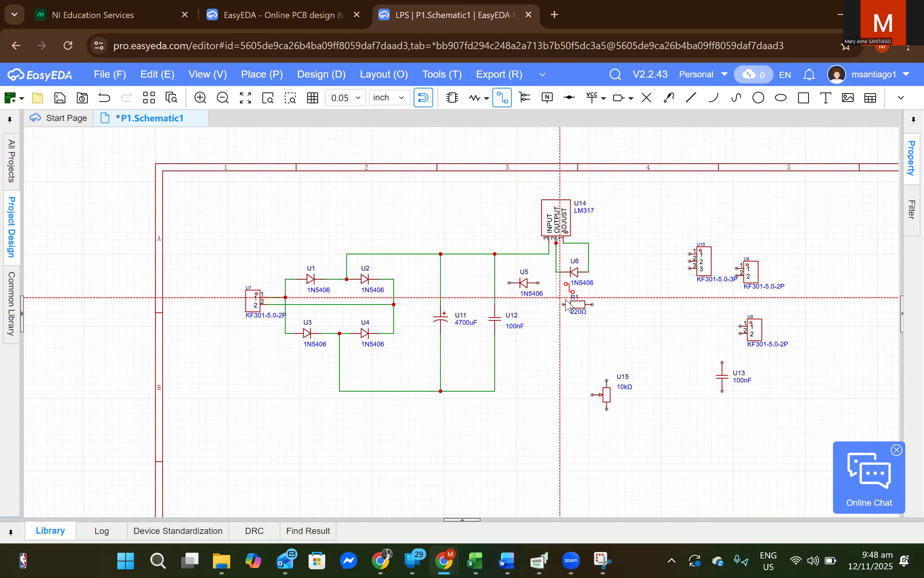
pyautogui.click(564, 305)
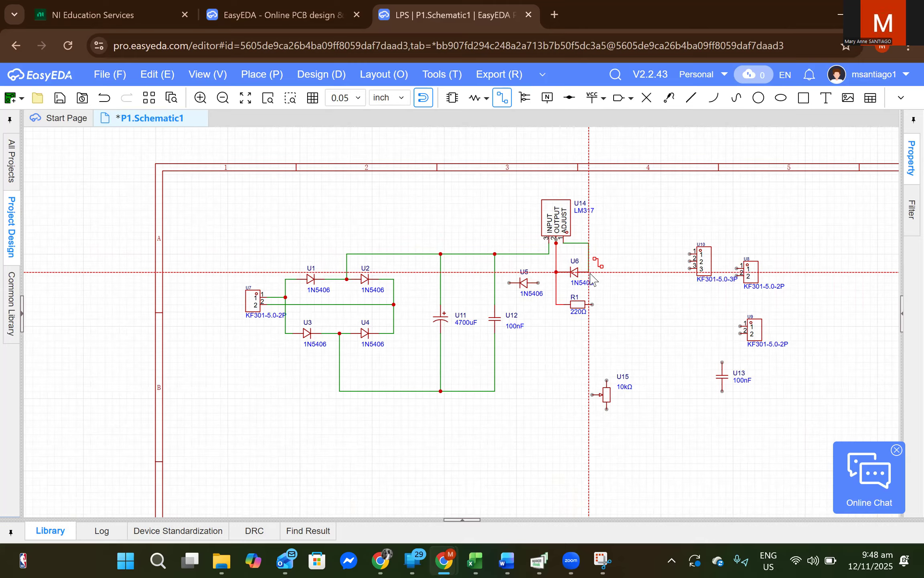
pyautogui.click(593, 305)
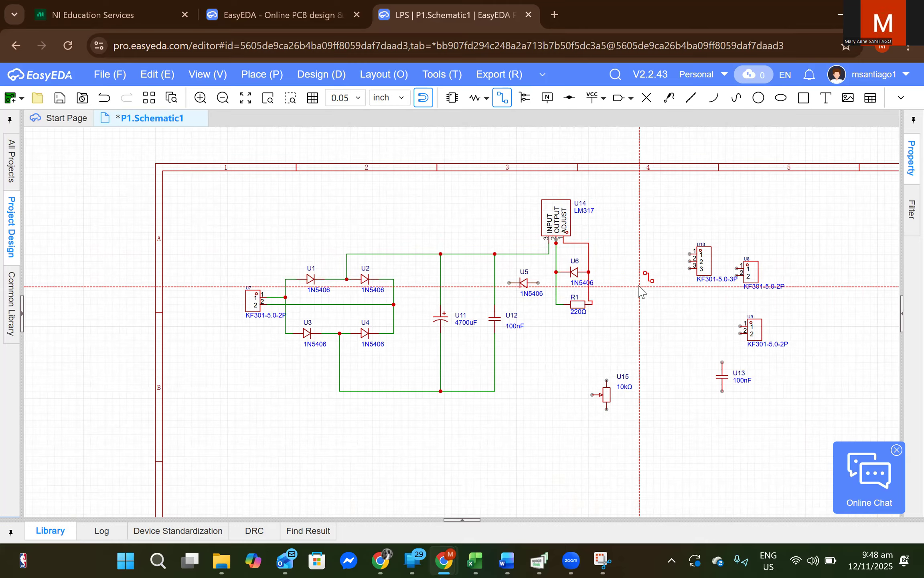
pyautogui.click(542, 279)
pyautogui.click(556, 272)
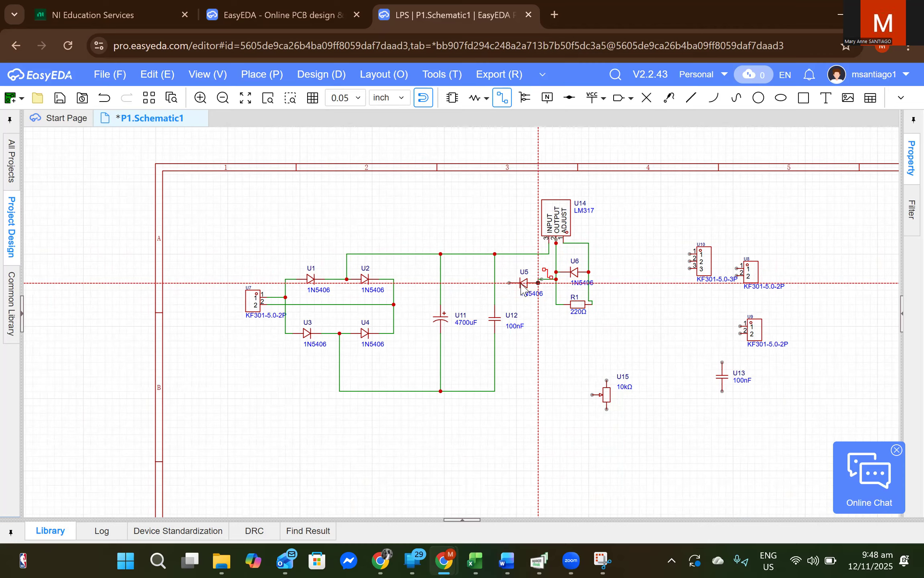
pyautogui.click(506, 253)
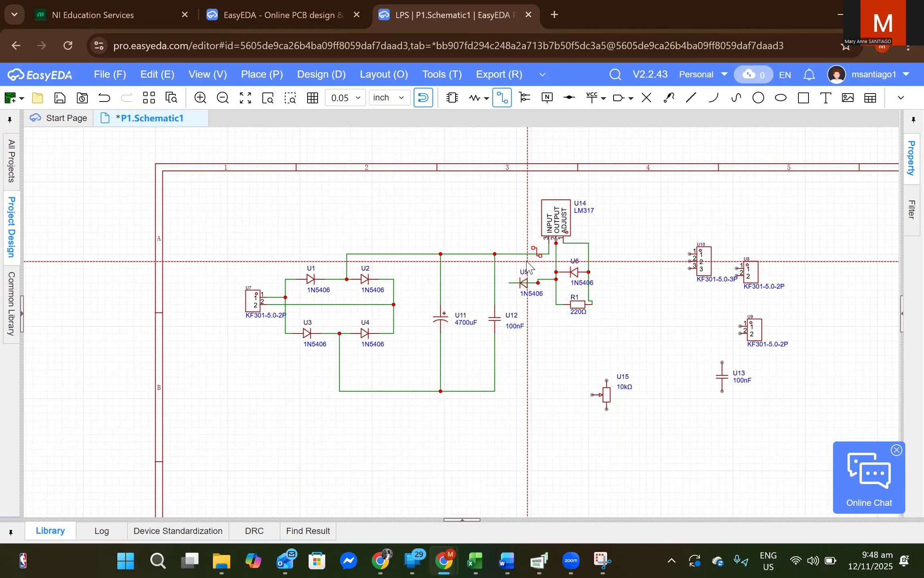
pyautogui.click(495, 282)
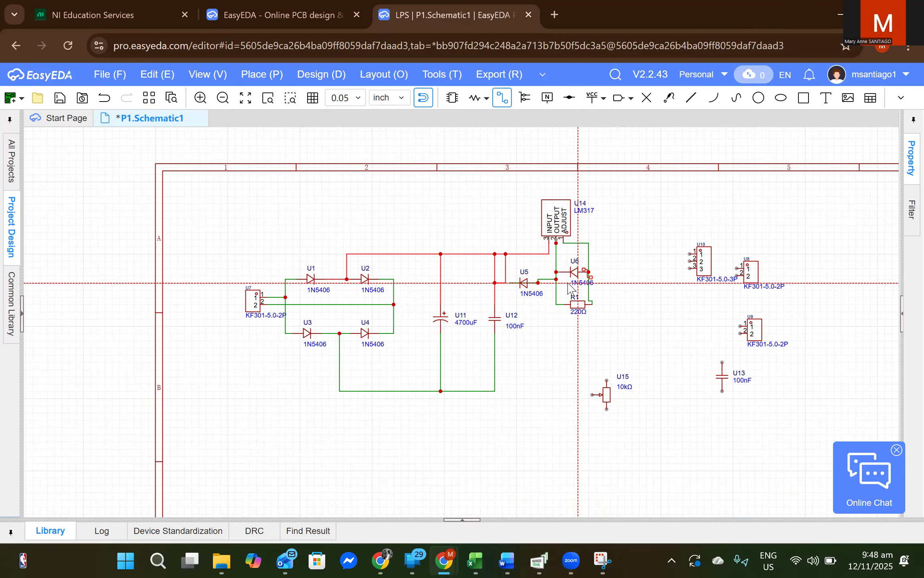
pyautogui.press('Escape')
pyautogui.hotkey('ctrl', 'z')
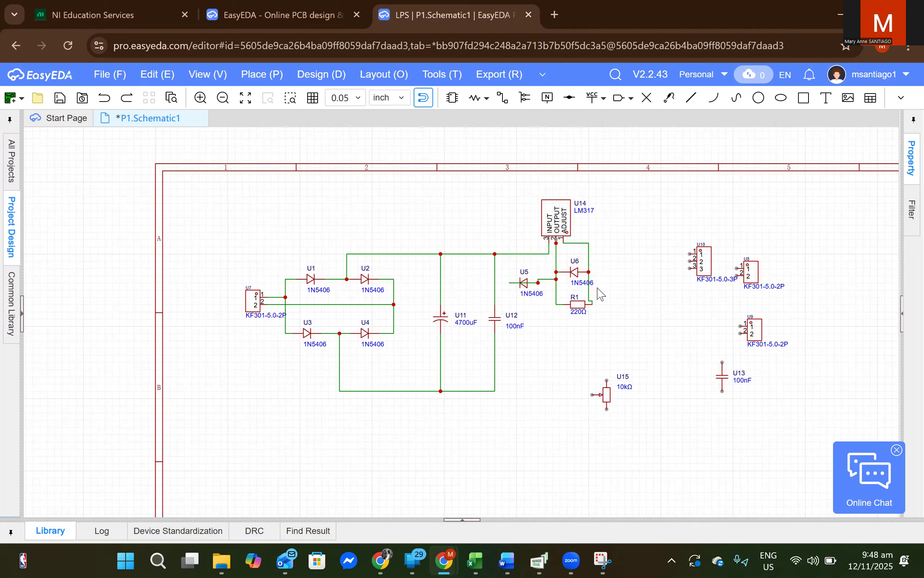
# Align diode U5 with U6 and shift resistor R1 slightly so that their connecting wires run straight
pyautogui.moveTo(524, 283); pyautogui.dragTo(520, 272)
pyautogui.click(553, 286)
pyautogui.click(554, 278)
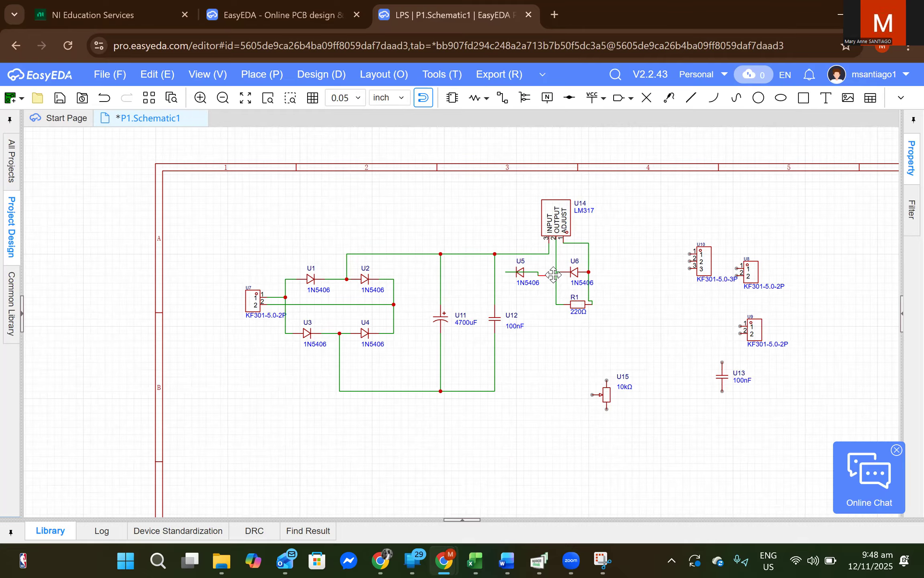
pyautogui.click(558, 282)
pyautogui.click(592, 301)
pyautogui.moveTo(574, 306); pyautogui.dragTo(575, 301)
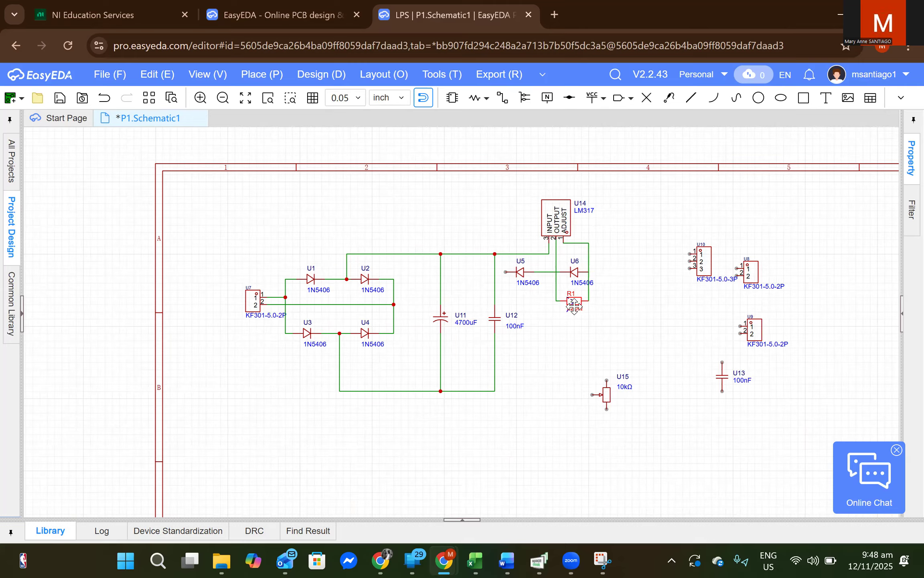
pyautogui.click(617, 297)
# Wire the cathode of diode U5 to the positive input line above capacitor U12
pyautogui.press('w')
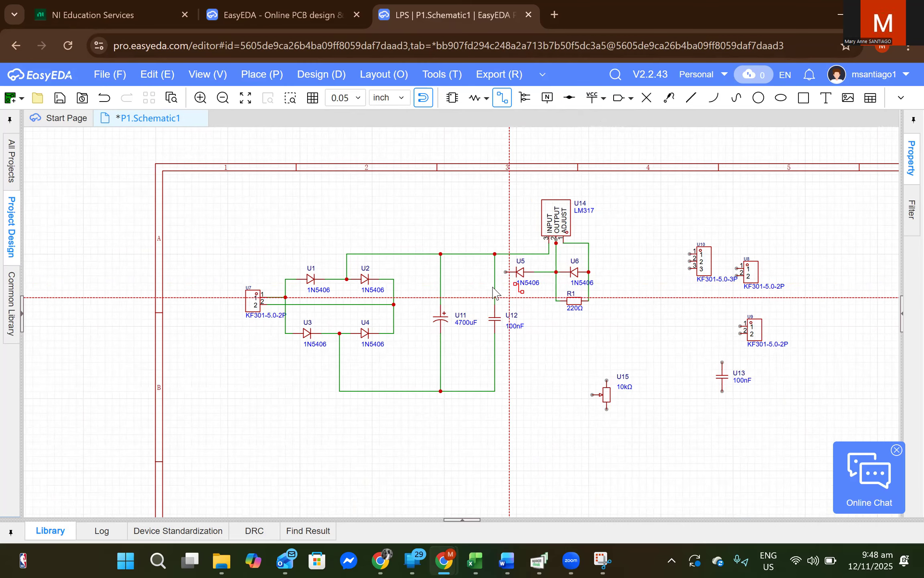
pyautogui.click(507, 272)
pyautogui.click(495, 272)
pyautogui.press('Escape')
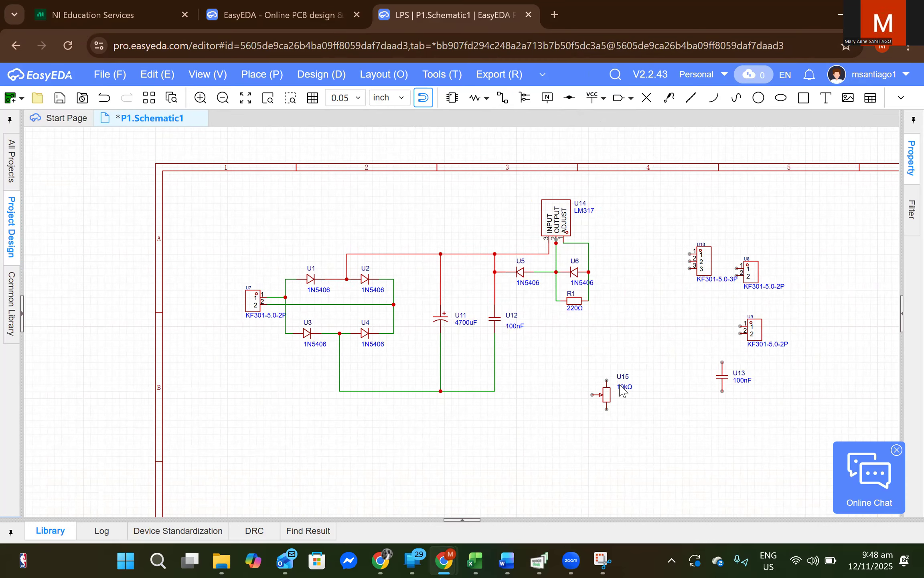
# Move potentiometer U15 beneath resistor R1 and wire its upper terminal to R1's ADJUST-side end
pyautogui.moveTo(605, 401); pyautogui.dragTo(581, 375)
pyautogui.click(654, 361)
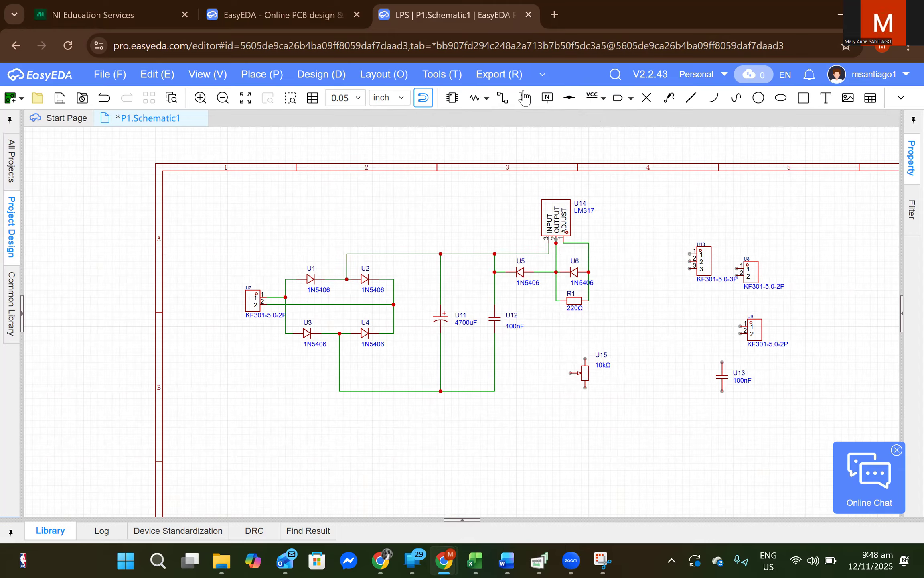
pyautogui.click(502, 98)
pyautogui.click(586, 359)
pyautogui.click(588, 301)
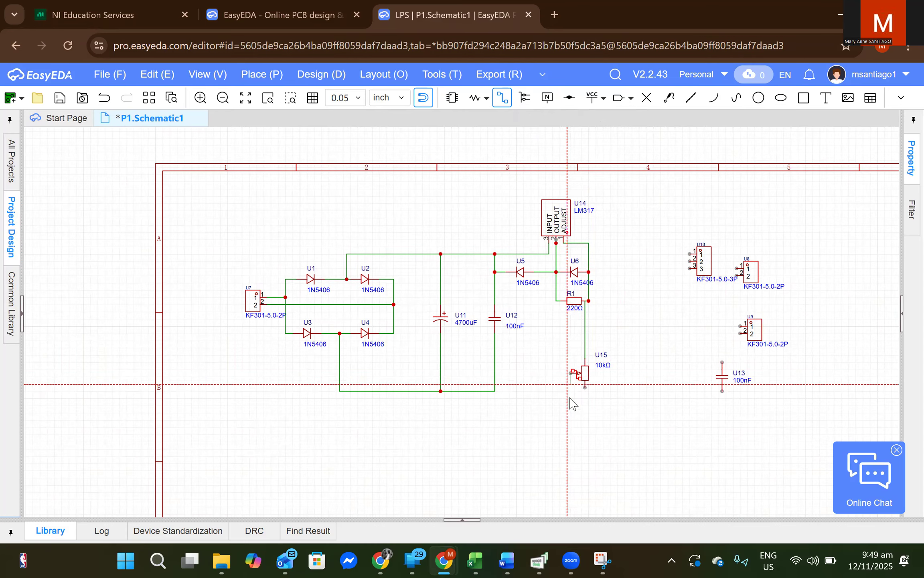
# Wire U15's wiper to its lower terminal and connect both to the negative rail at capacitor U12
pyautogui.click(585, 388)
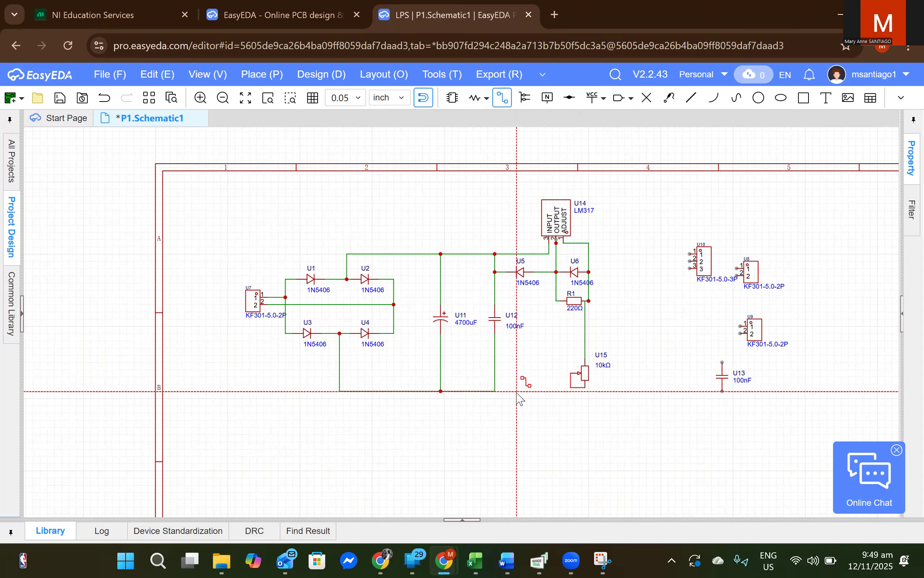
pyautogui.click(571, 388)
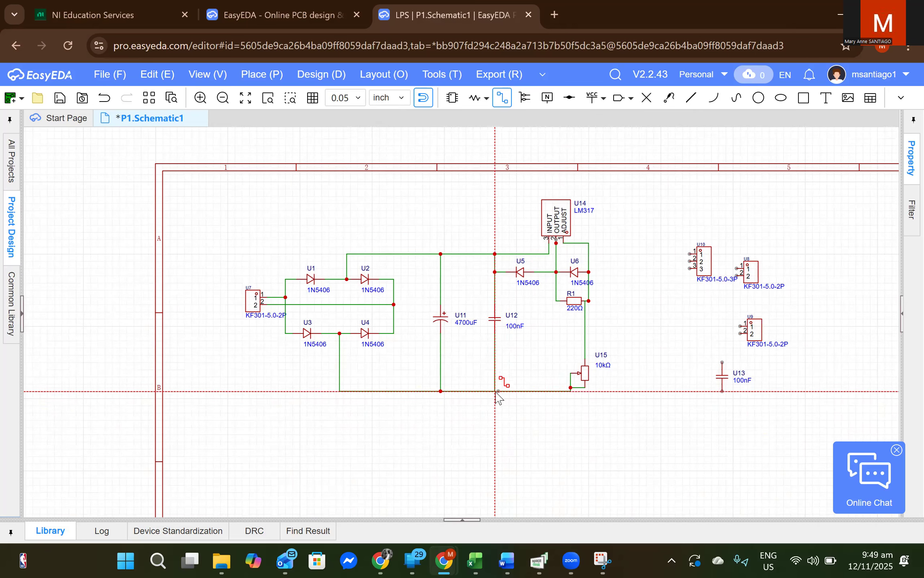
pyautogui.press('Escape')
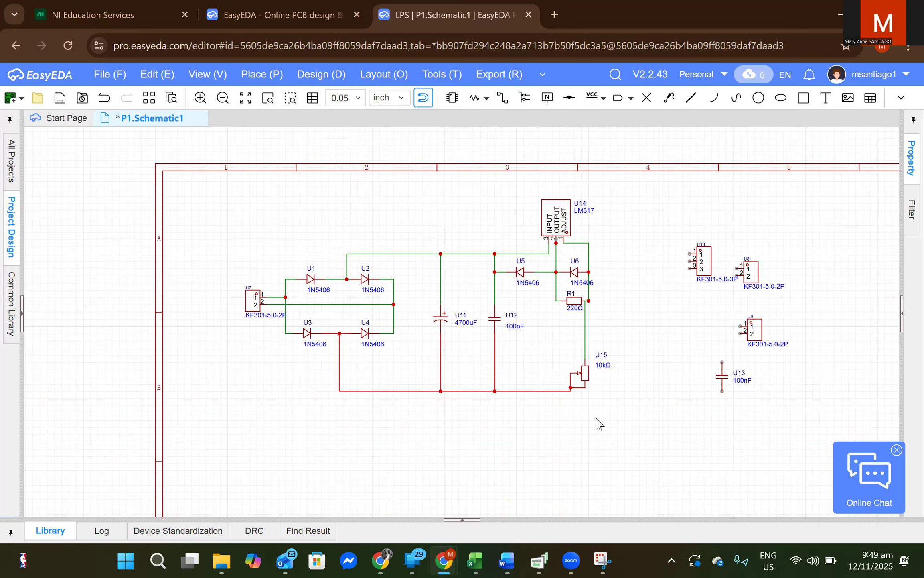
# Reposition potentiometer U15 in line with the ADJUST wire and drop its lower terminal's wire straight onto the negative rail
pyautogui.moveTo(585, 373); pyautogui.dragTo(586, 344)
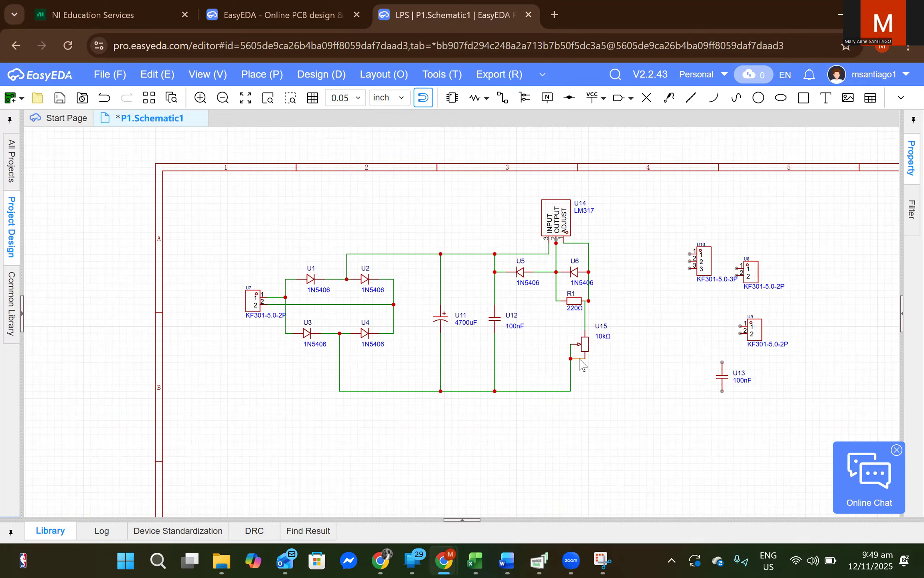
pyautogui.moveTo(585, 394); pyautogui.dragTo(585, 391)
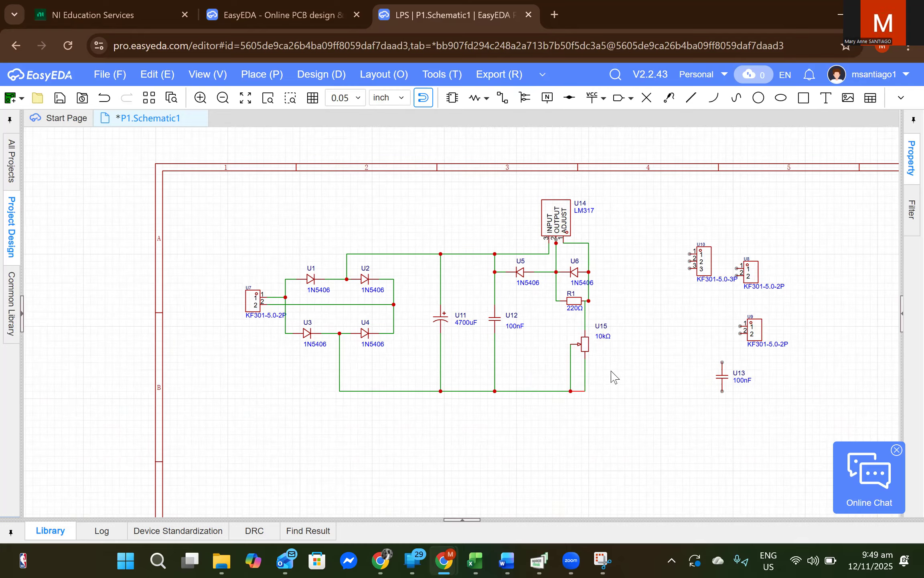
pyautogui.moveTo(588, 351); pyautogui.dragTo(591, 355)
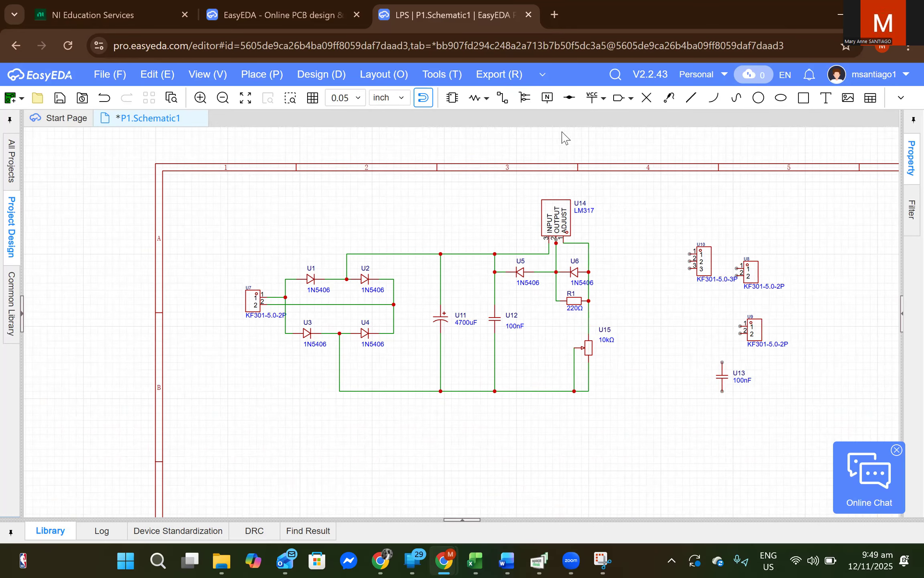
# Open the device library for placing a part and show its Capacitors category
pyautogui.click(260, 74)
pyautogui.click(252, 92)
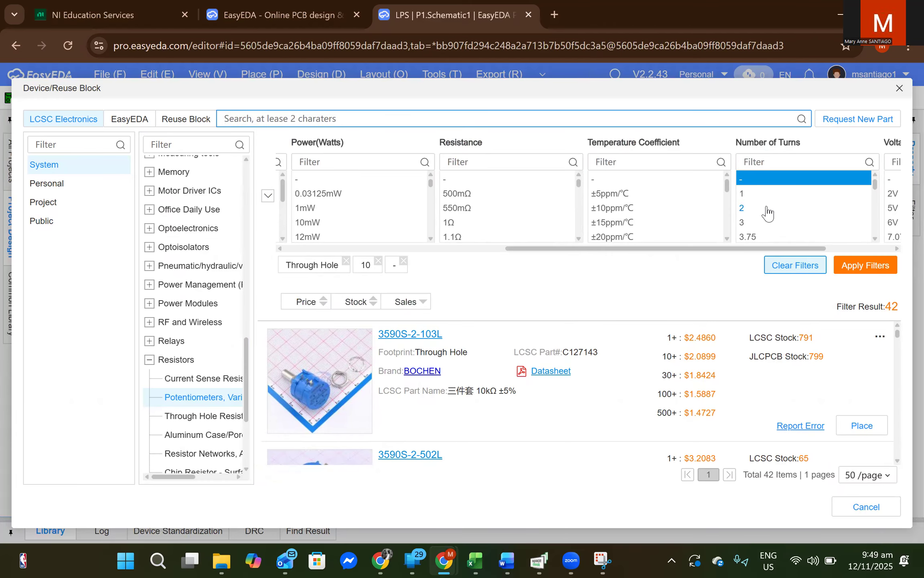
pyautogui.scroll(5, 222, 286)
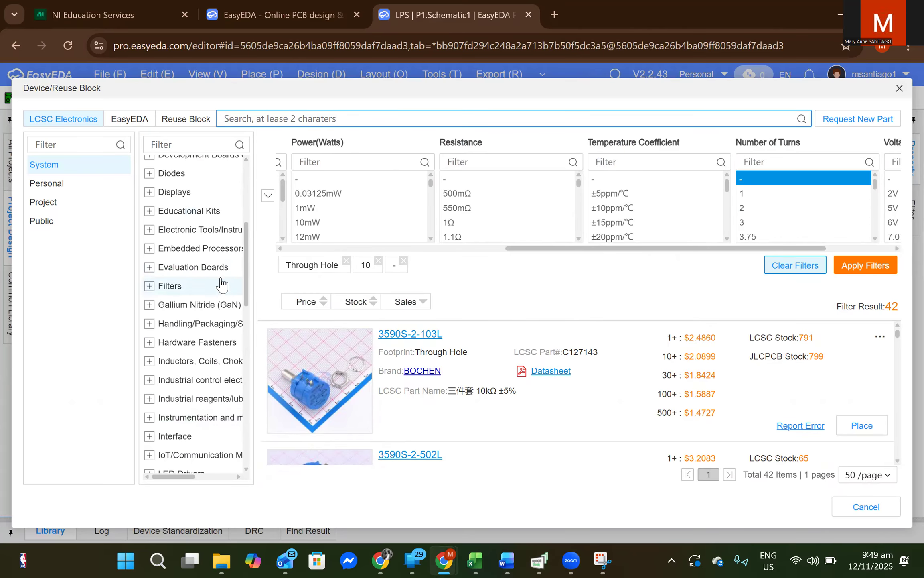
pyautogui.scroll(4, 222, 281)
pyautogui.click(188, 222)
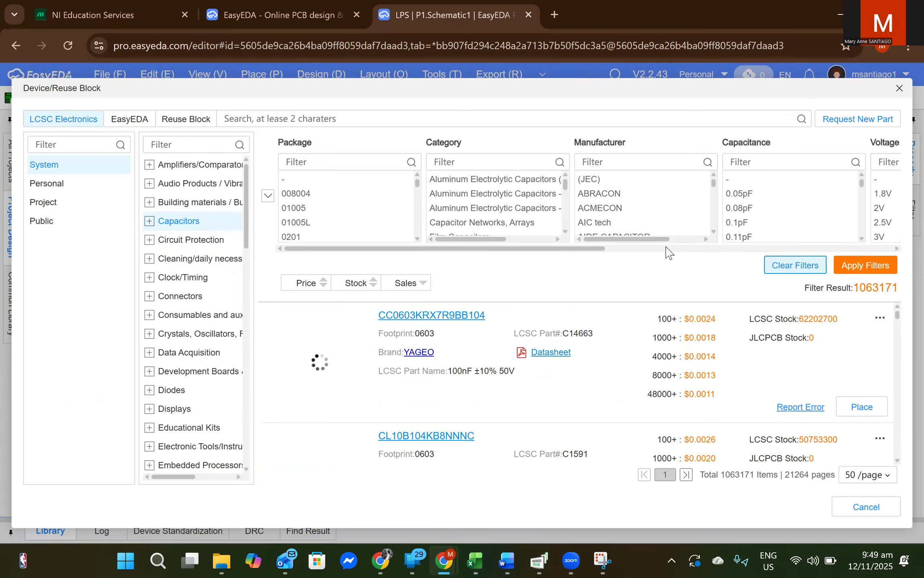
# Filter the capacitors to a capacitance of 10uF and a voltage rating of 50V
pyautogui.click(761, 161)
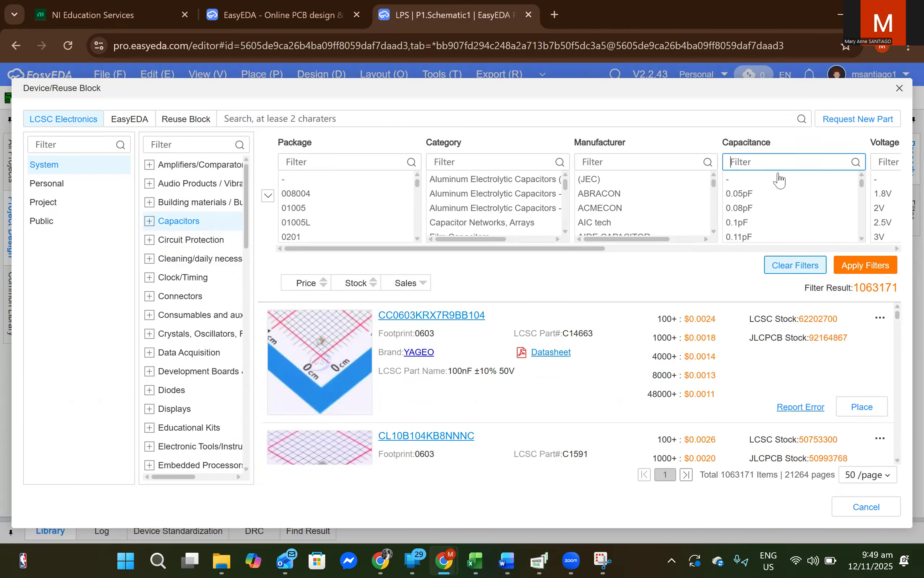
pyautogui.write('10')
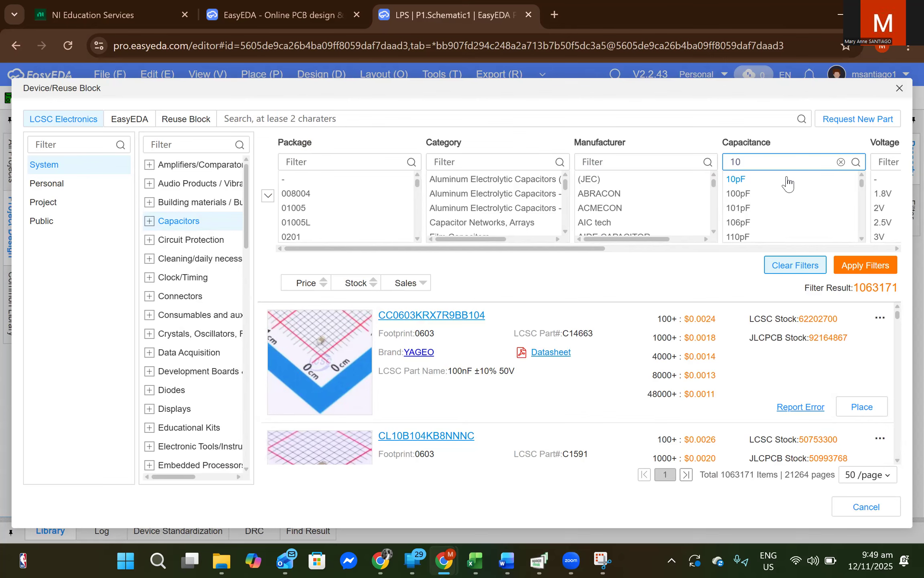
pyautogui.write('u')
pyautogui.click(736, 180)
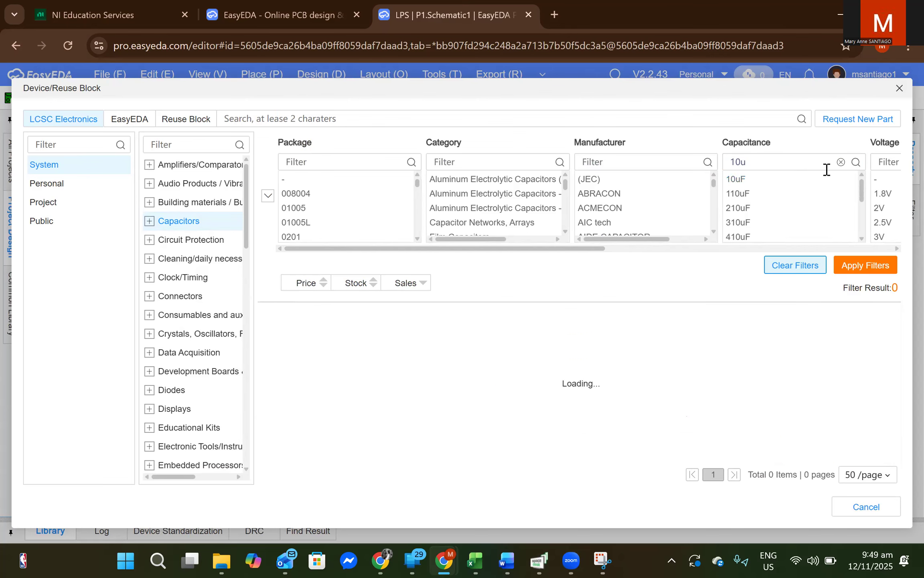
pyautogui.click(741, 179)
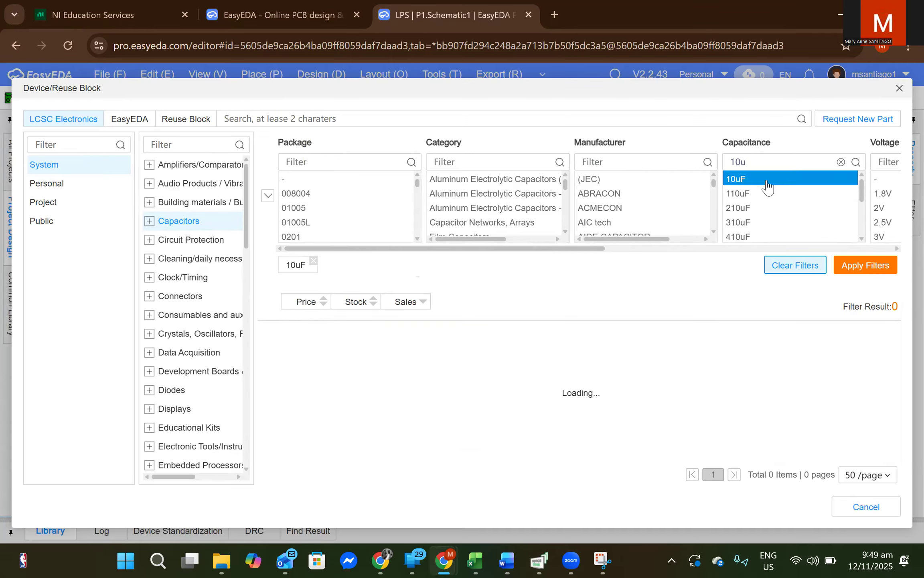
pyautogui.click(899, 160)
pyautogui.write('50v')
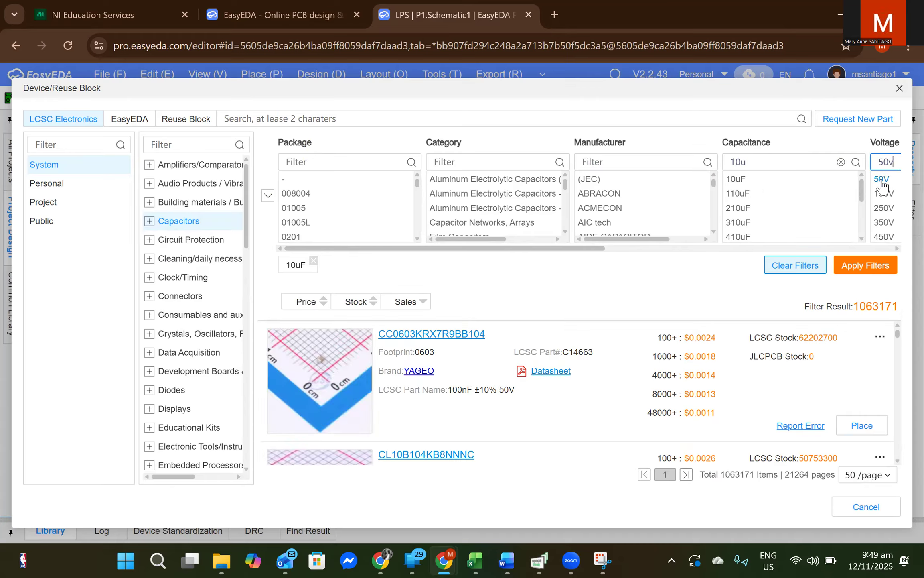
pyautogui.click(884, 179)
pyautogui.click(871, 274)
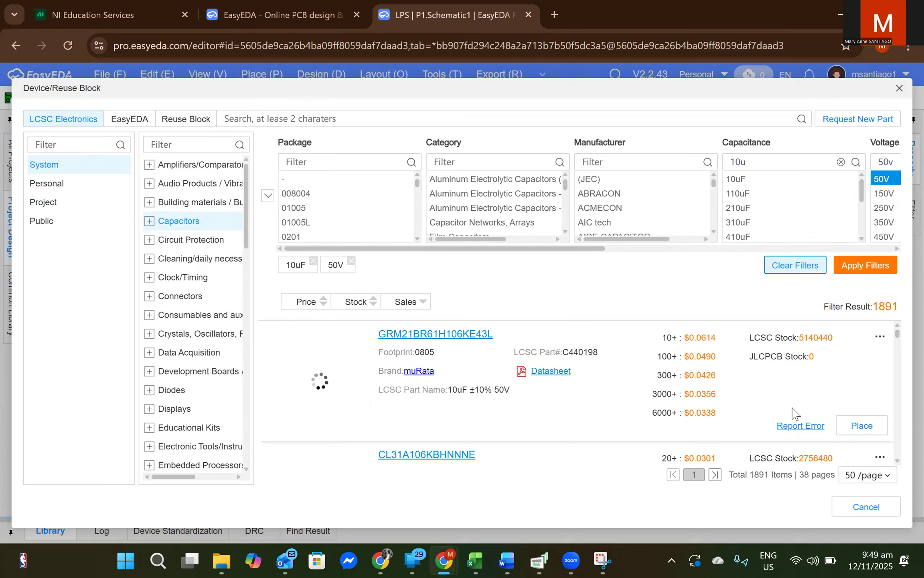
pyautogui.scroll(-1, 414, 411)
pyautogui.scroll(-1, 411, 409)
pyautogui.scroll(2, 401, 353)
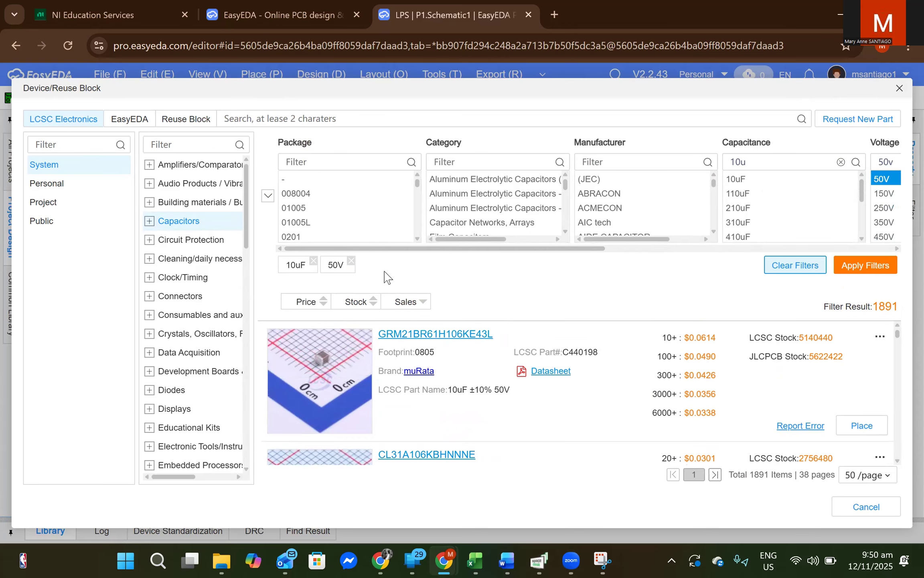
# Narrow the 10uF 50V capacitor results to the Through Hole package
pyautogui.click(402, 164)
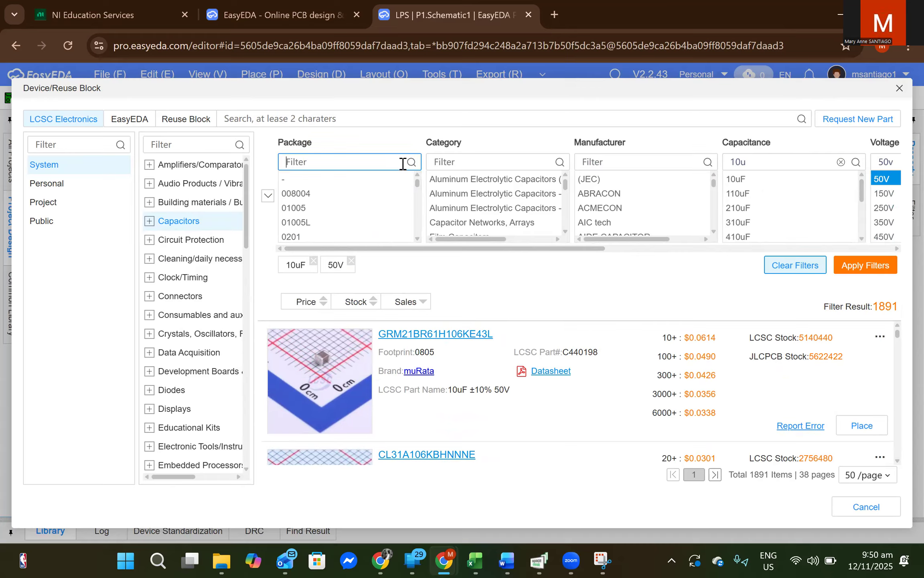
pyautogui.write('tr')
pyautogui.press('BackSpace')
pyautogui.write('hr')
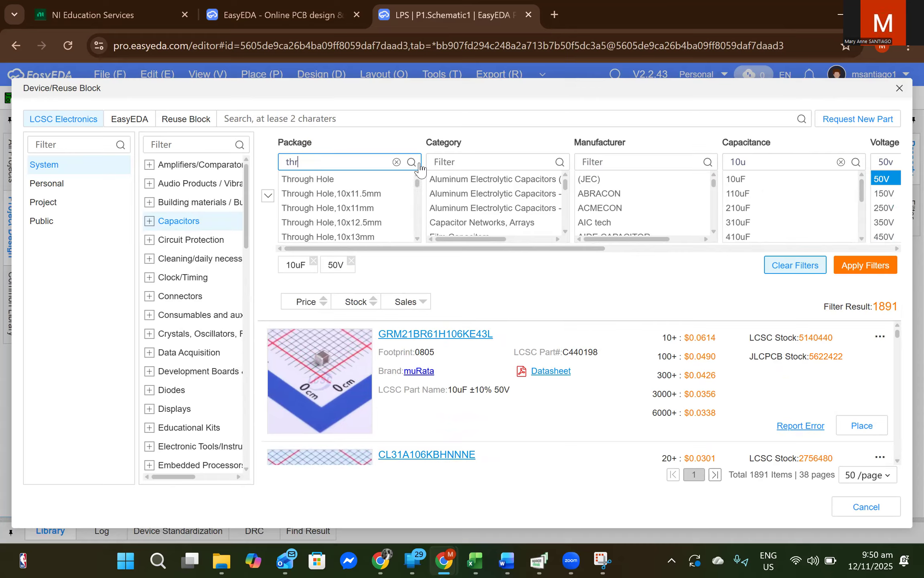
pyautogui.click(320, 179)
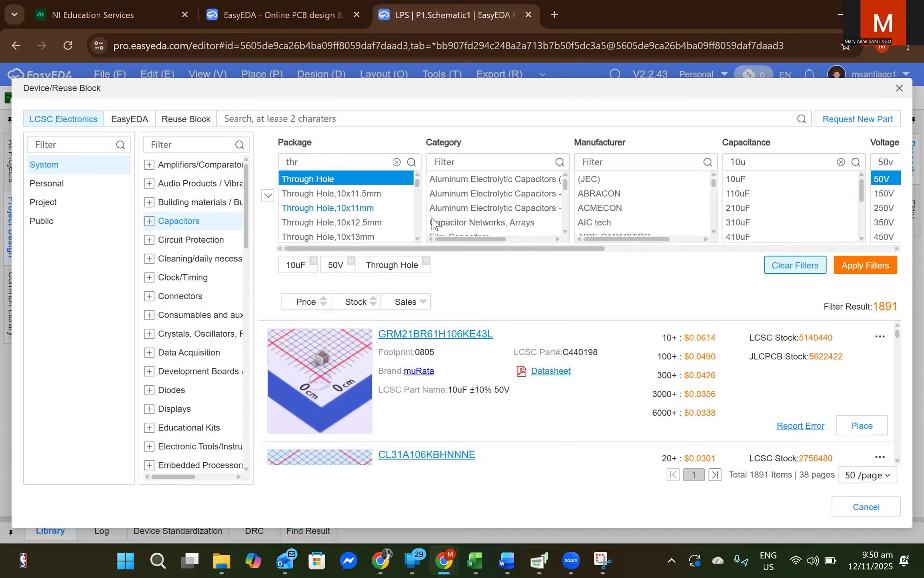
pyautogui.click(871, 267)
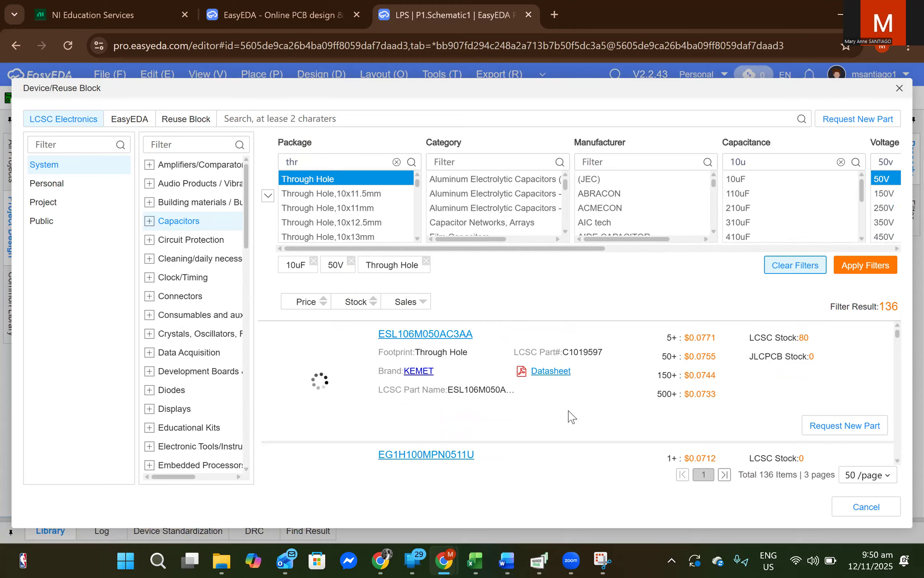
# Examine the through-hole 10uF 50V capacitor results for a stocked part that can be placed
pyautogui.scroll(-3, 572, 416)
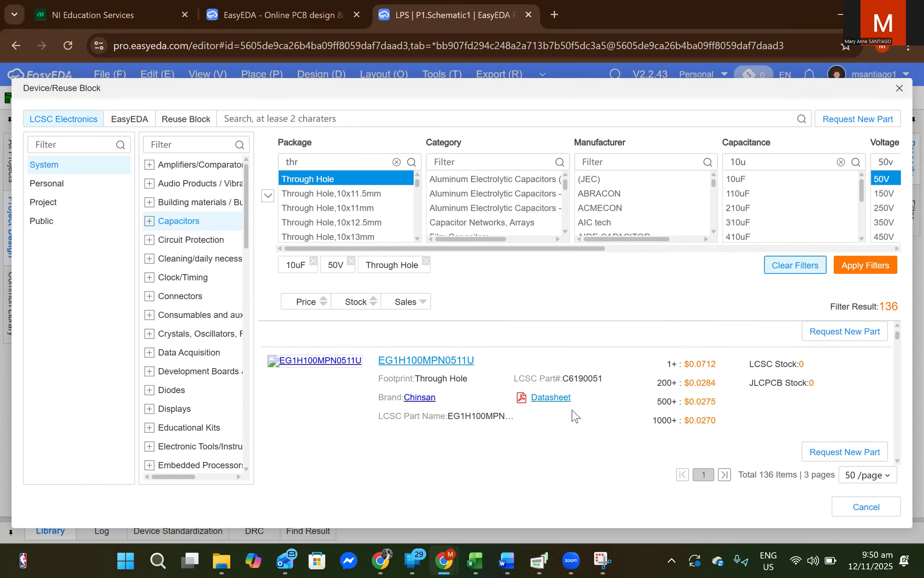
pyautogui.scroll(-8, 574, 416)
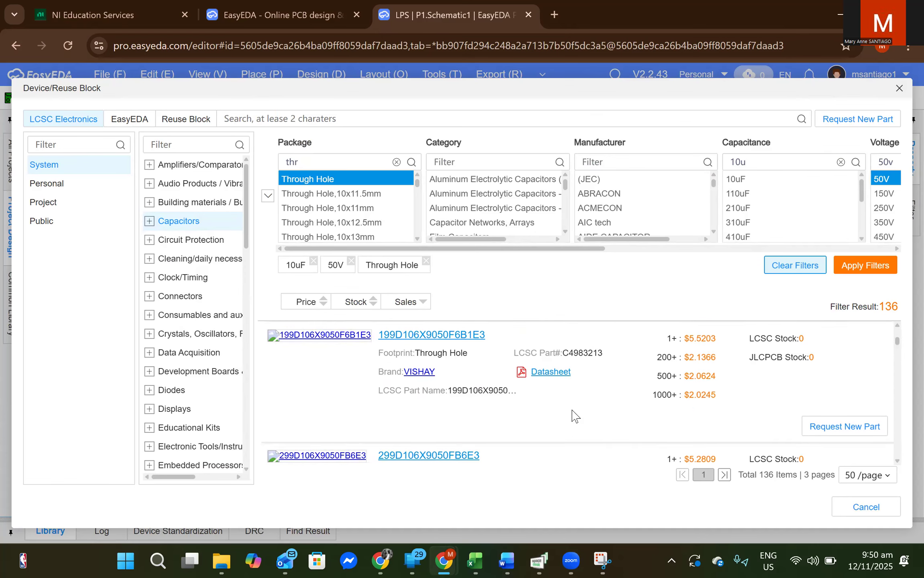
pyautogui.scroll(-8, 574, 415)
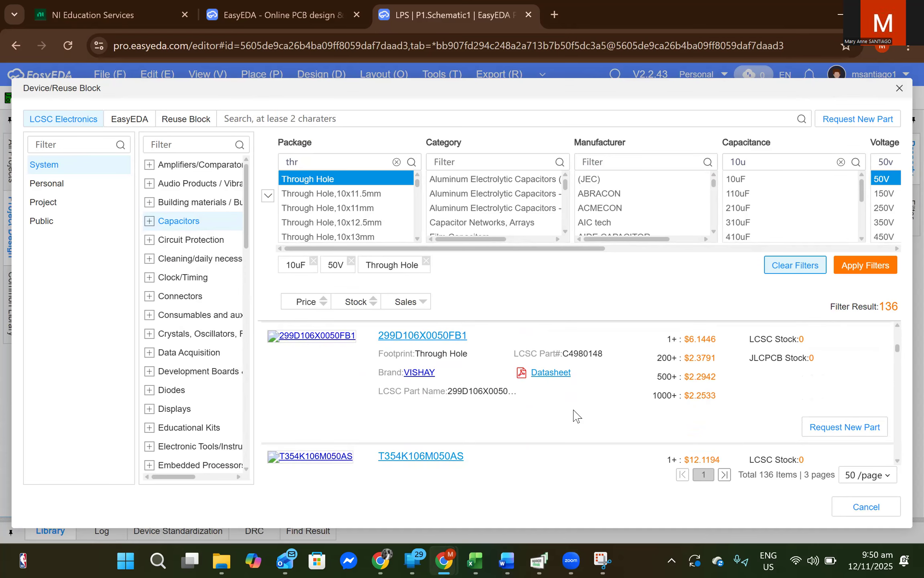
pyautogui.scroll(-8, 574, 415)
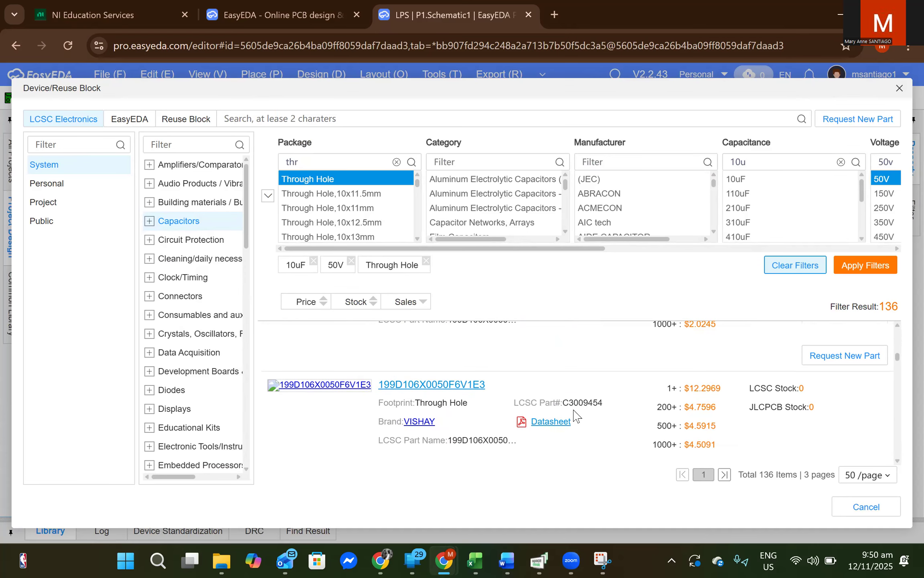
pyautogui.scroll(-3, 574, 415)
pyautogui.scroll(-8, 706, 399)
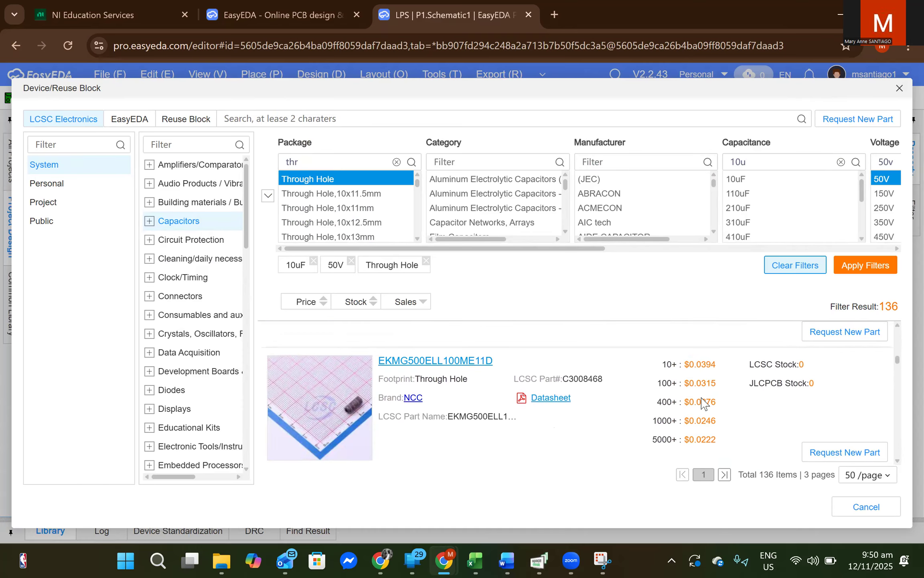
pyautogui.scroll(-10, 544, 399)
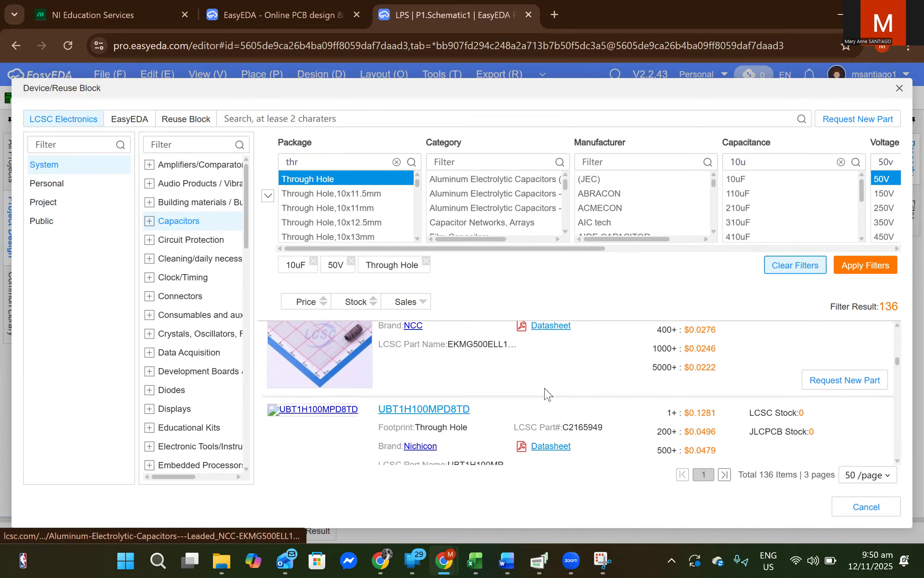
pyautogui.scroll(-8, 547, 391)
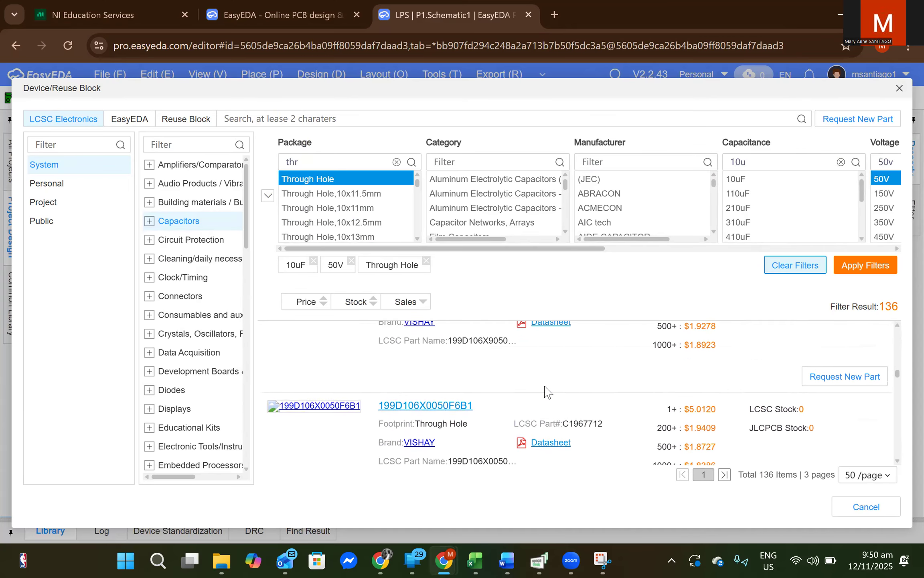
pyautogui.scroll(-3, 602, 386)
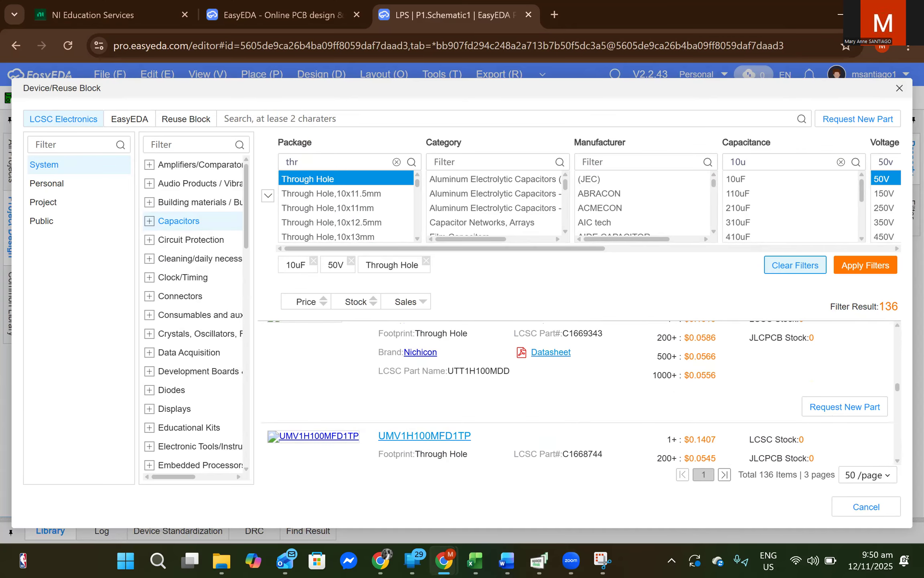
pyautogui.scroll(-2, 794, 421)
pyautogui.scroll(-2, 793, 422)
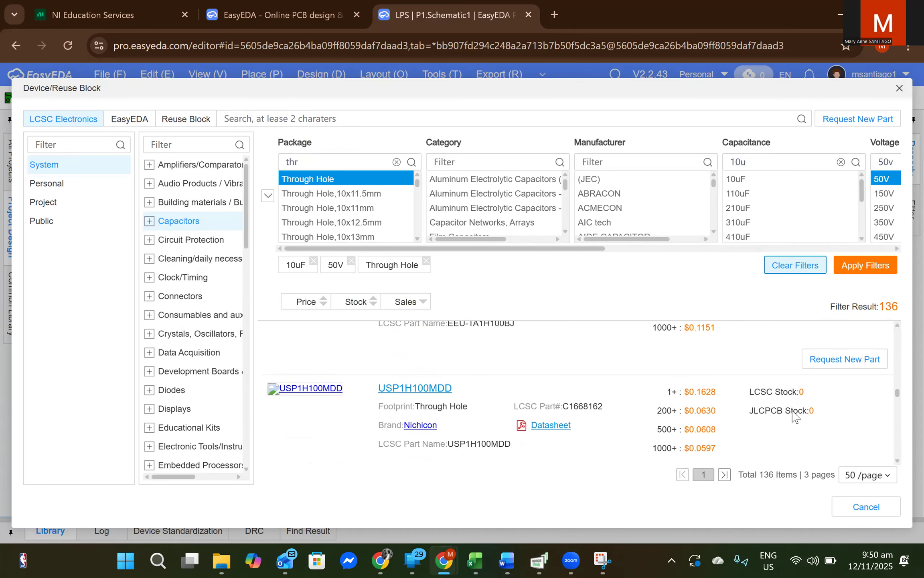
pyautogui.scroll(-5, 830, 402)
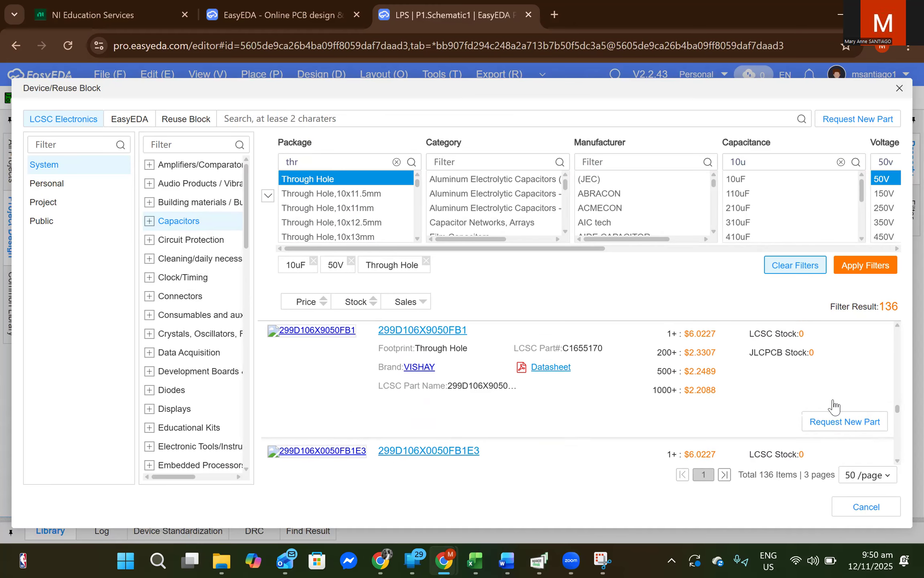
pyautogui.scroll(-6, 836, 403)
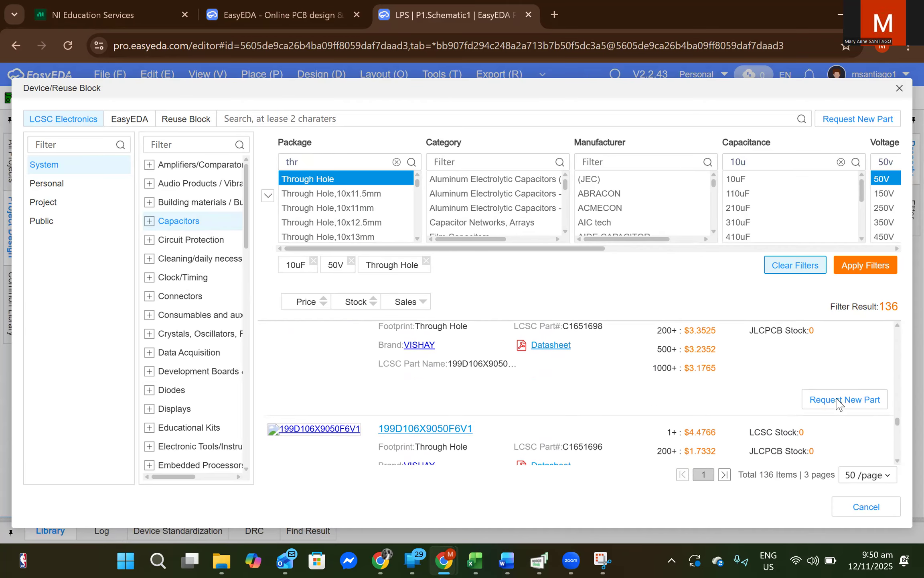
pyautogui.scroll(5, 836, 404)
pyautogui.scroll(3, 614, 329)
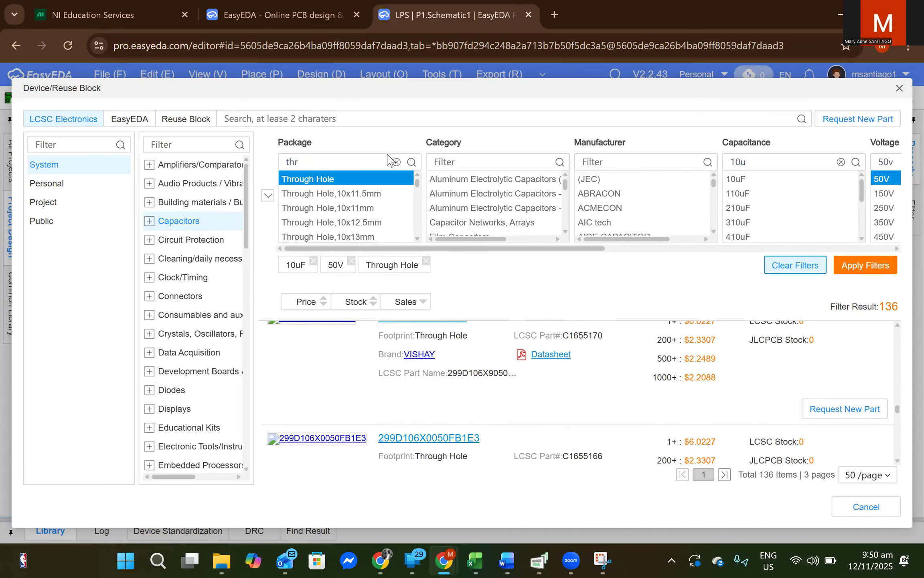
# Try the Aluminum Electrolytic Capacitors - Leaded category filter with and without the Through Hole package, and remove both filters
pyautogui.click(396, 162)
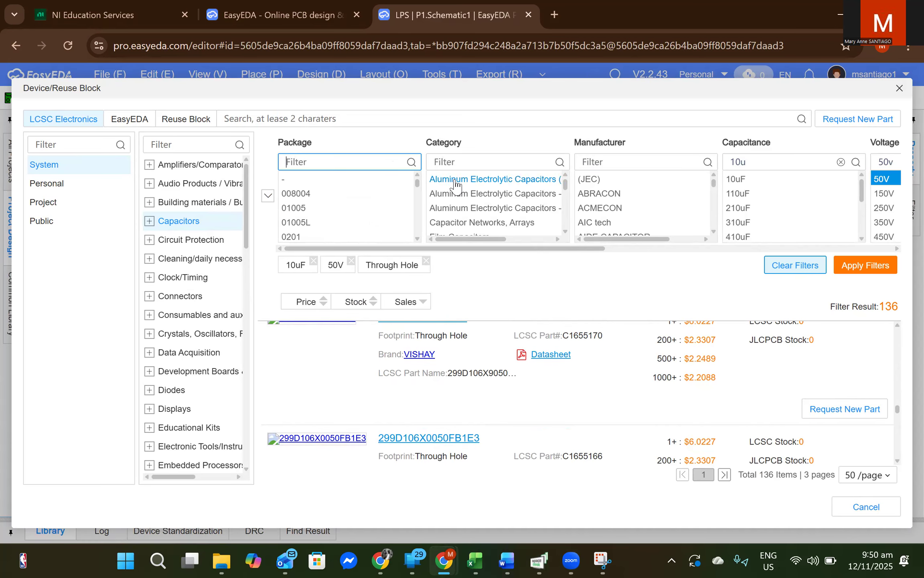
pyautogui.moveTo(499, 240); pyautogui.dragTo(552, 242)
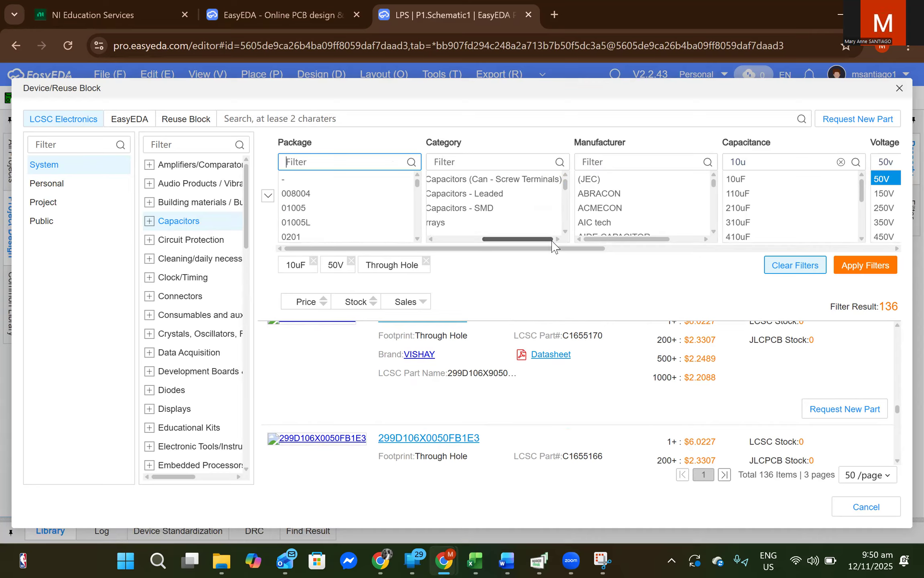
pyautogui.click(500, 199)
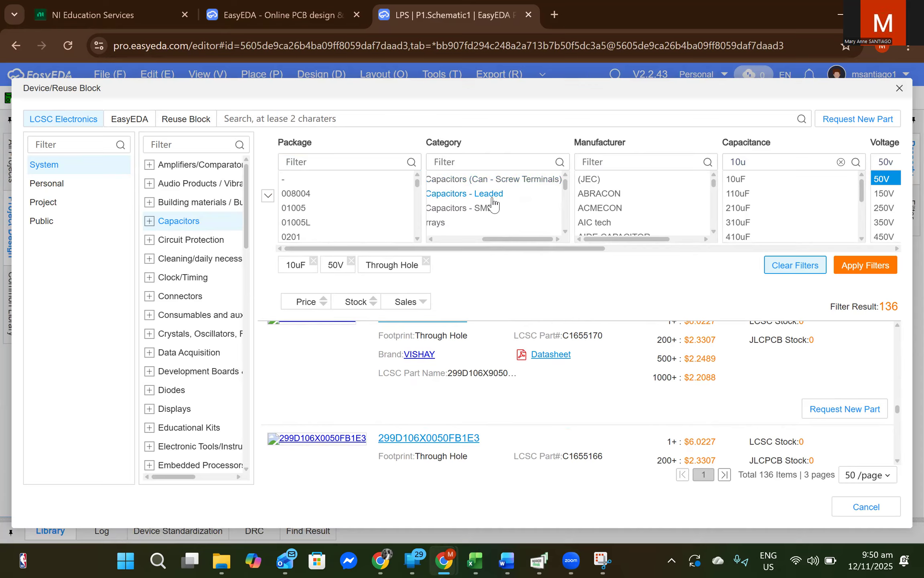
pyautogui.click(863, 272)
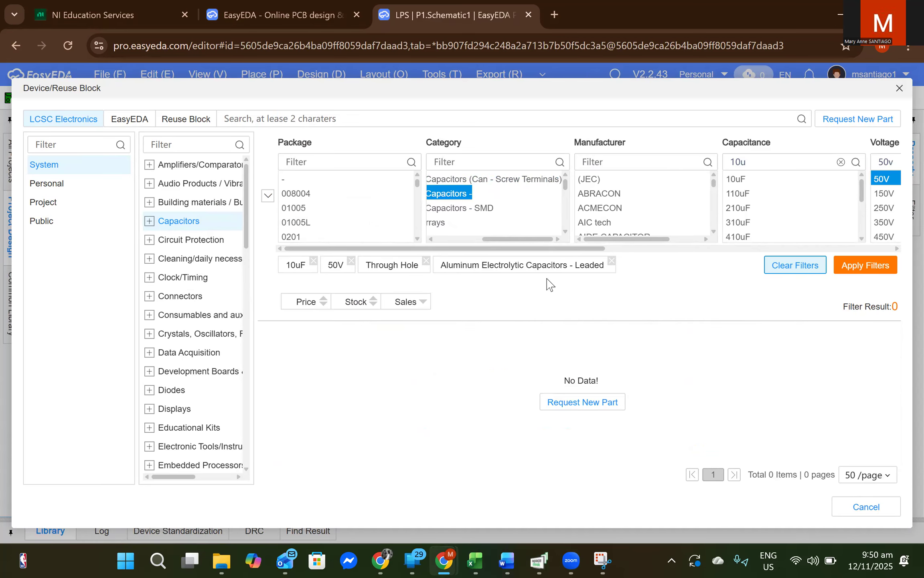
pyautogui.click(426, 260)
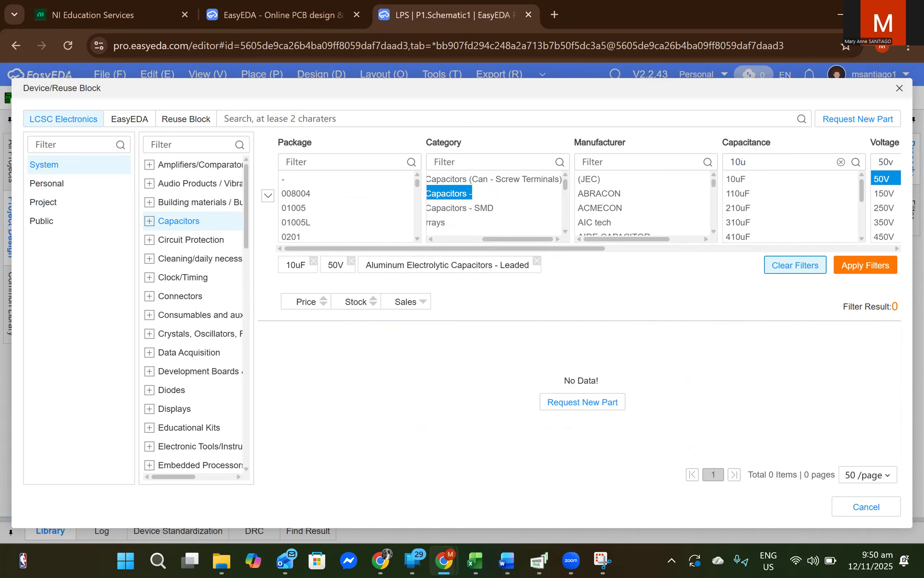
pyautogui.click(867, 265)
pyautogui.click(537, 260)
# View the Aluminum Electrolytic Capacitors - Leaded subcategory in the device library and return to the schematic
pyautogui.click(151, 222)
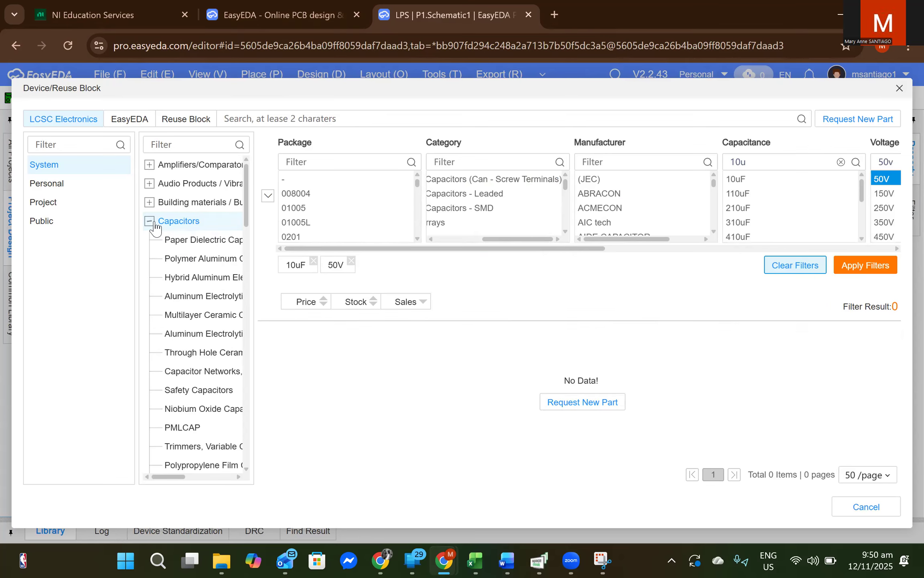
pyautogui.click(188, 297)
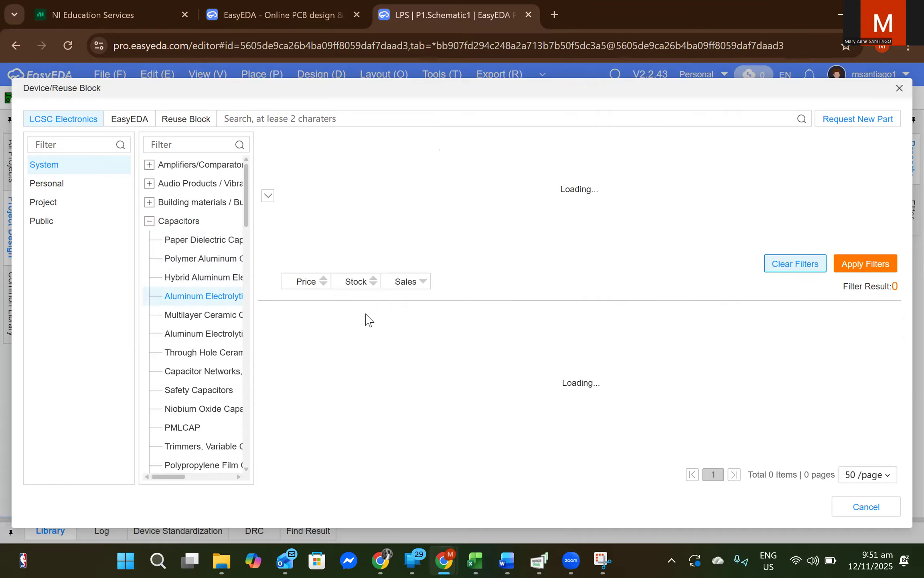
pyautogui.moveTo(176, 477); pyautogui.dragTo(214, 487)
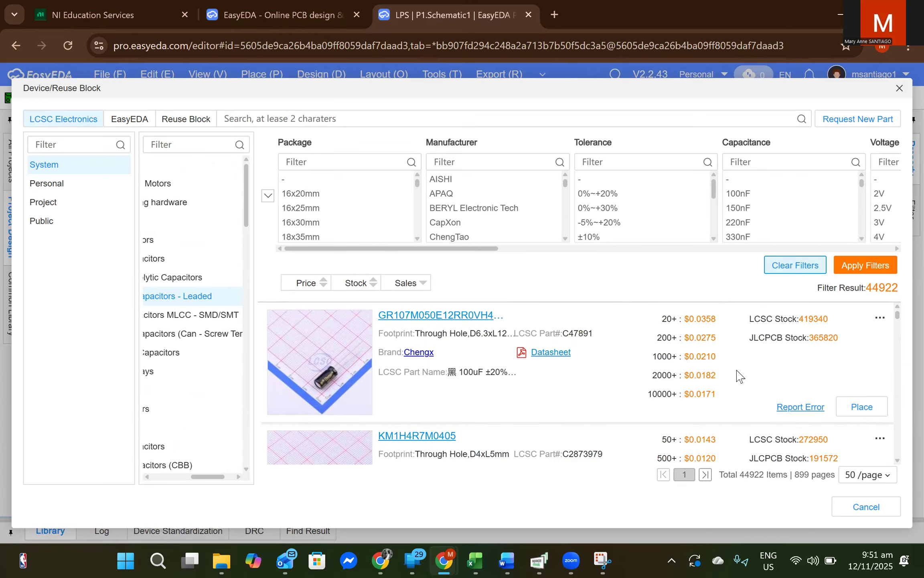
pyautogui.doubleClick(541, 305)
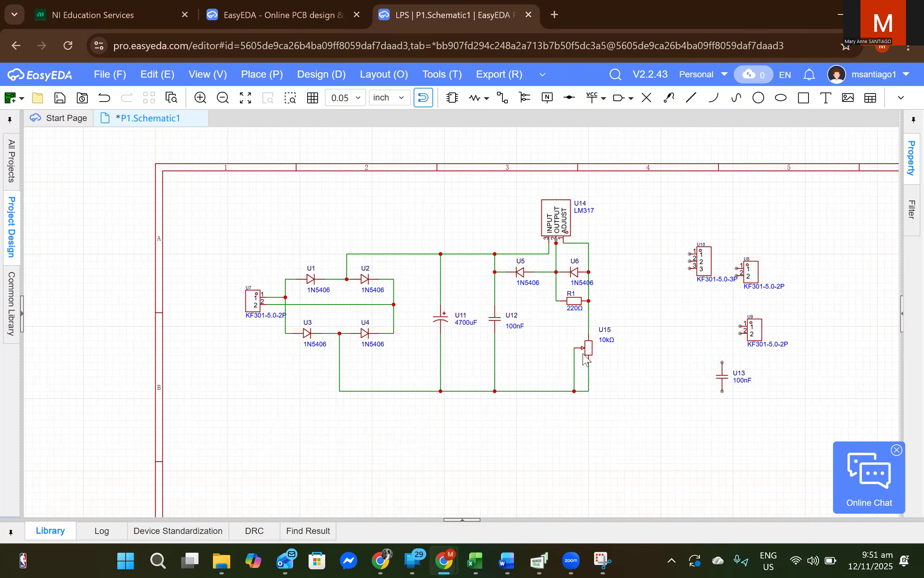
# Place a 100uF capacitor upright beside the 10kΩ potentiometer with its positive pin facing up, and delete the extra copy
pyautogui.press('space')
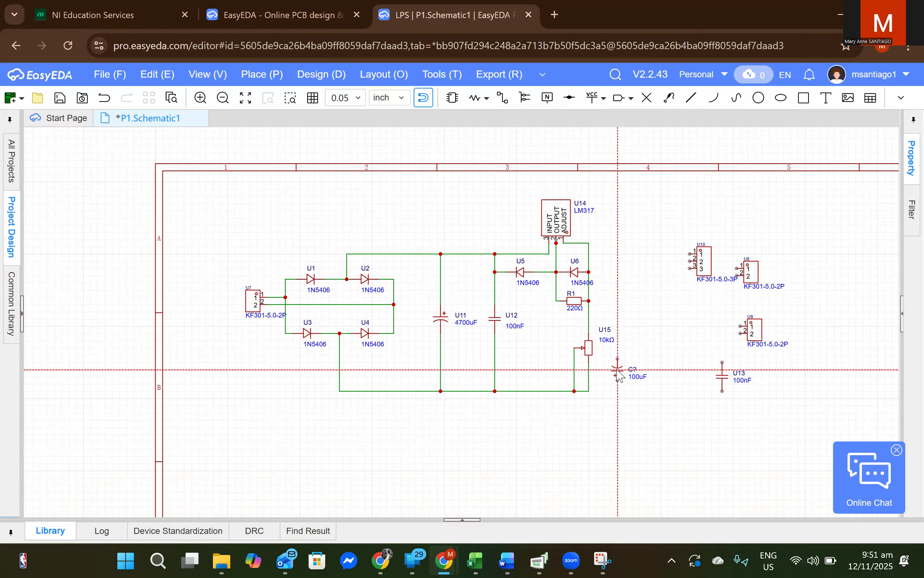
pyautogui.click(639, 363)
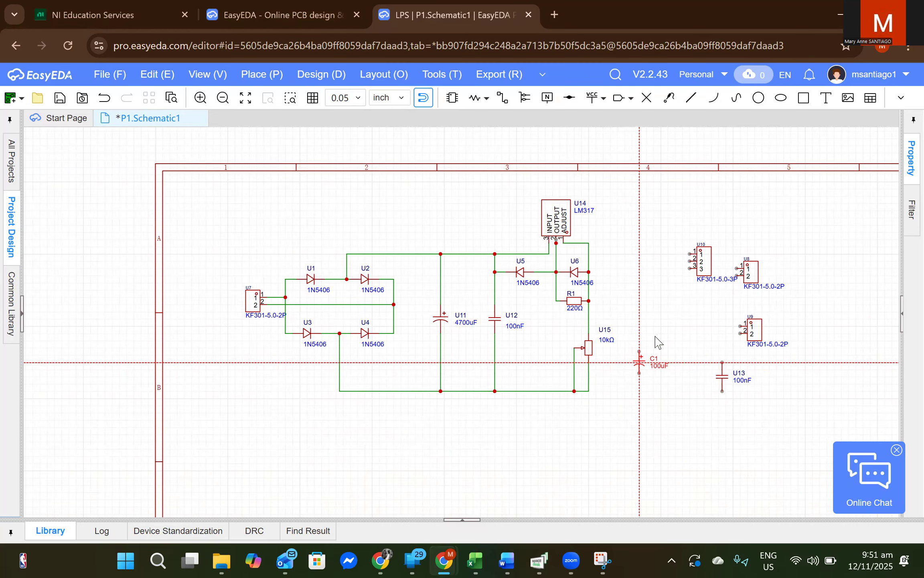
pyautogui.click(650, 330)
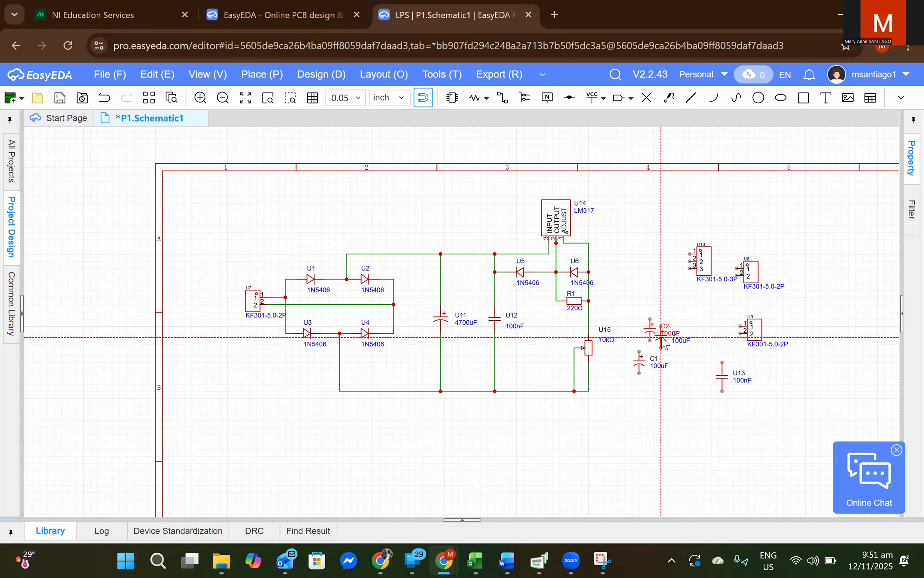
pyautogui.press('Escape')
pyautogui.click(639, 323)
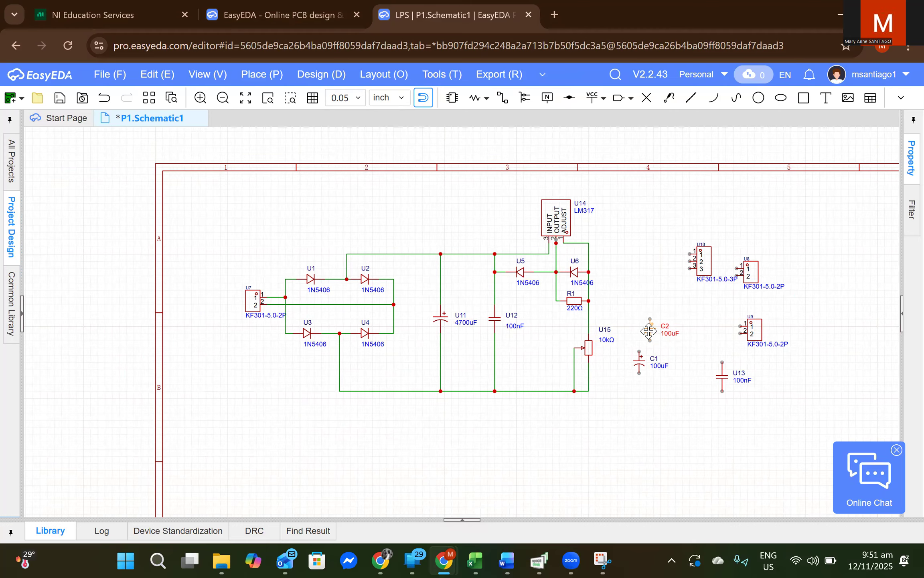
pyautogui.press('Delete')
# Wire the 100uF capacitor's positive pin to the junction of R1 and the potentiometer, and its negative pin to the bottom rail
pyautogui.click(503, 98)
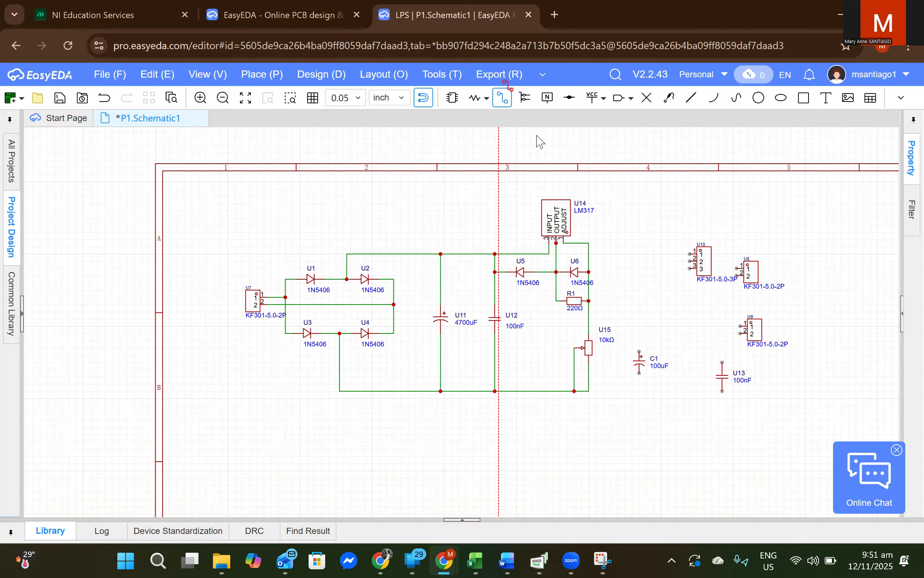
pyautogui.click(639, 352)
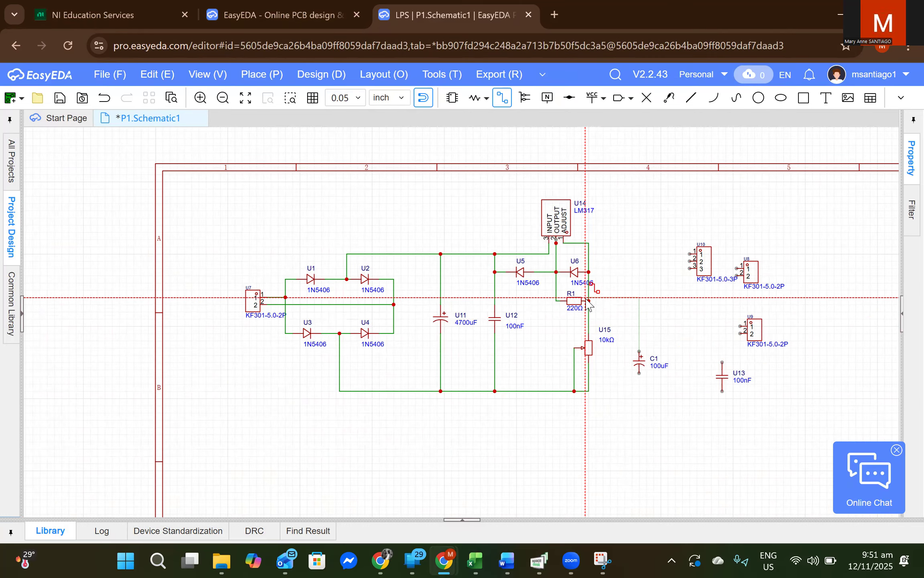
pyautogui.click(589, 300)
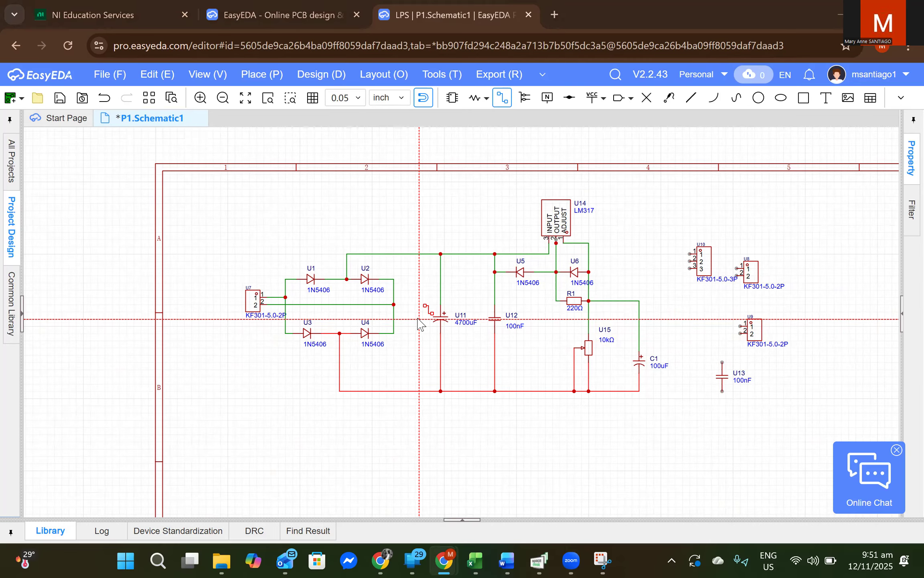
# Filter the leaded aluminum electrolytic capacitors in the device library to 470uF capacitance and 50V voltage rating
pyautogui.click(262, 74)
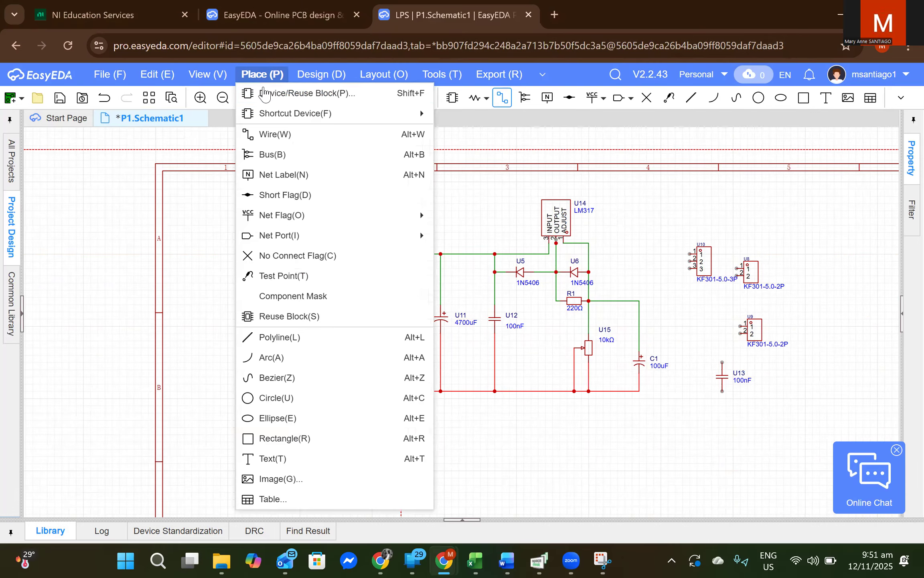
pyautogui.click(265, 93)
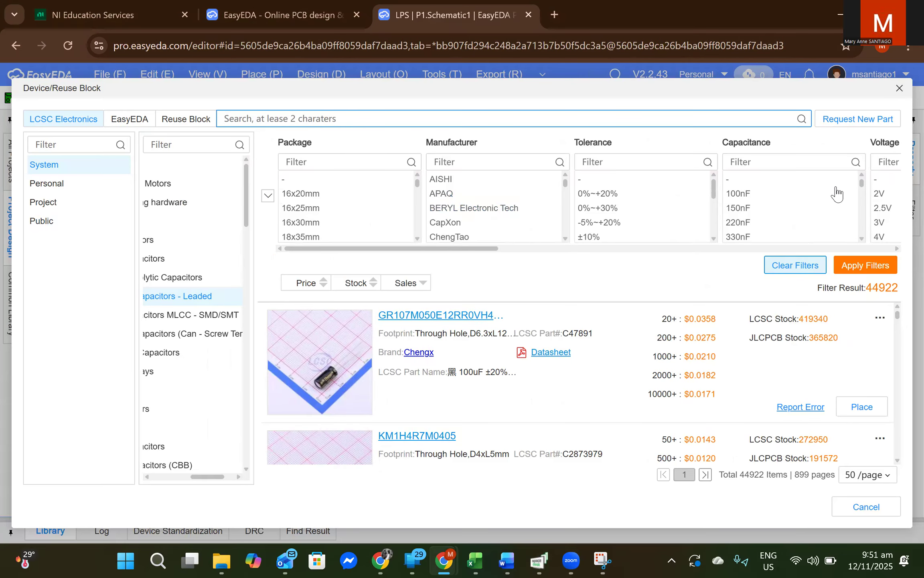
pyautogui.click(773, 162)
pyautogui.write('470')
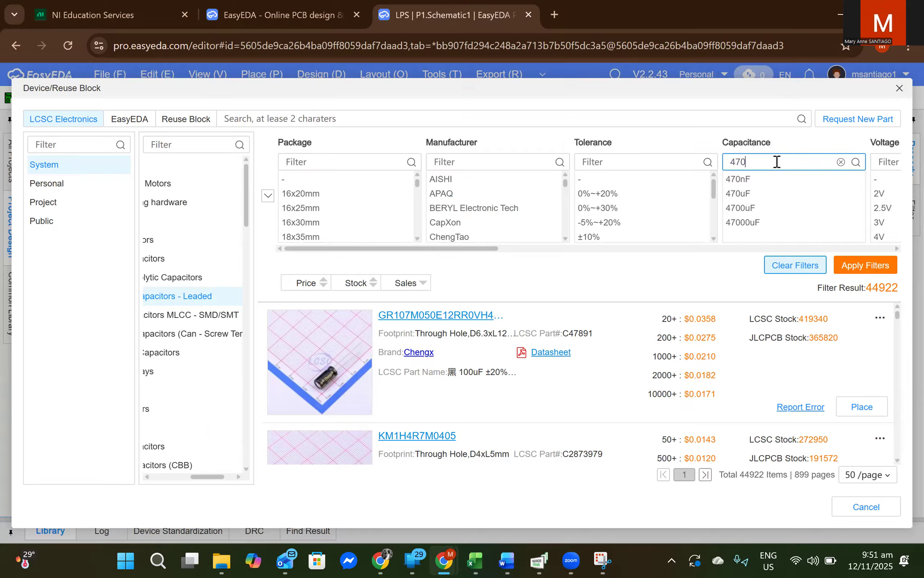
pyautogui.click(740, 194)
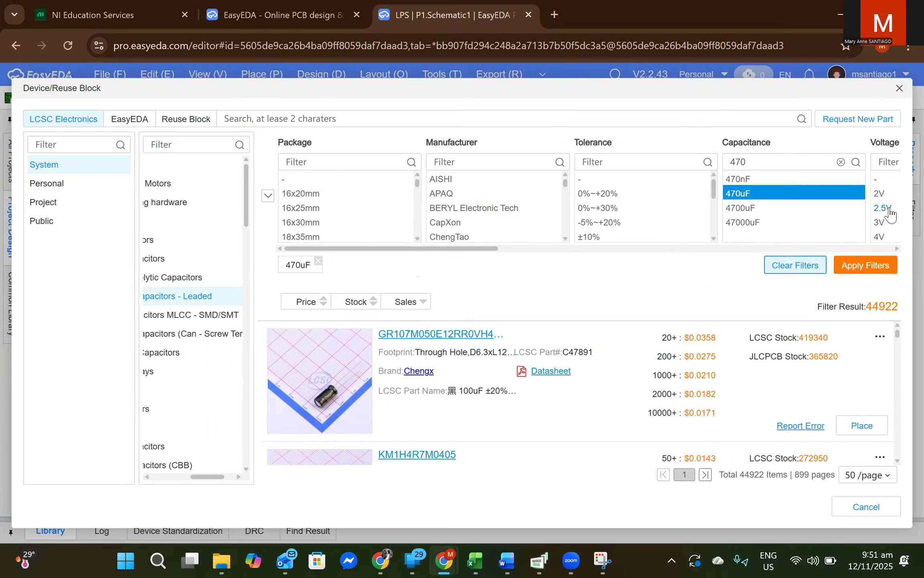
pyautogui.write('50v')
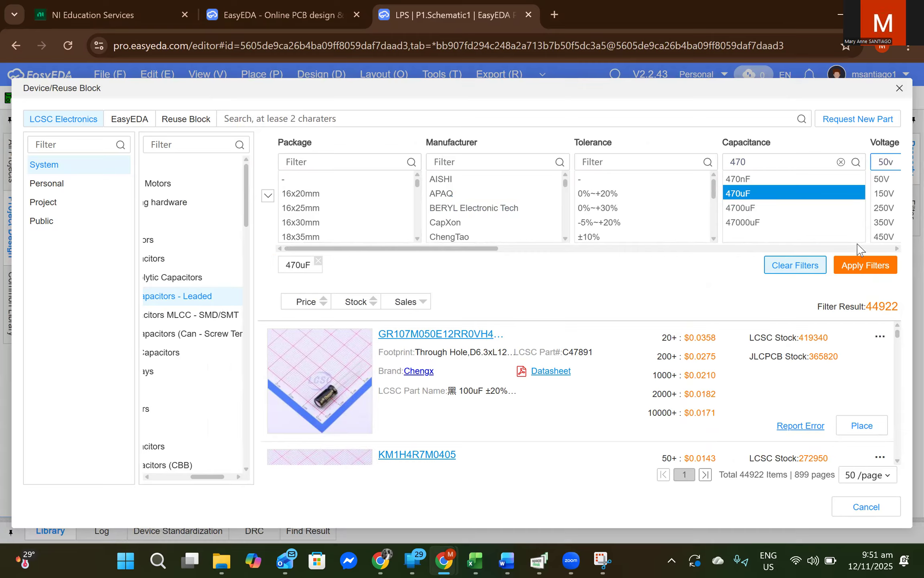
pyautogui.click(885, 180)
pyautogui.click(873, 269)
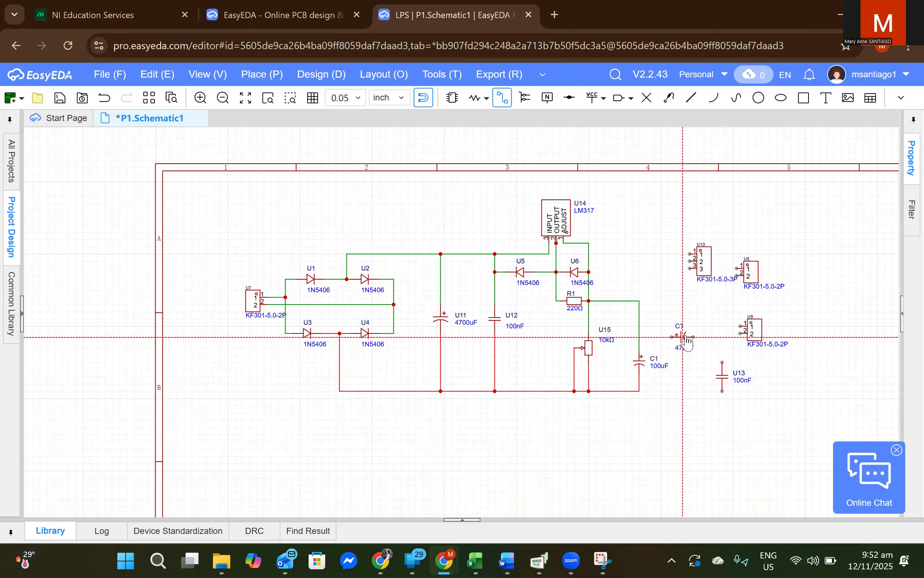
# Place one 470uF capacitor upright to the right of the 100uF capacitor, with its positive pin facing up
pyautogui.press('space')
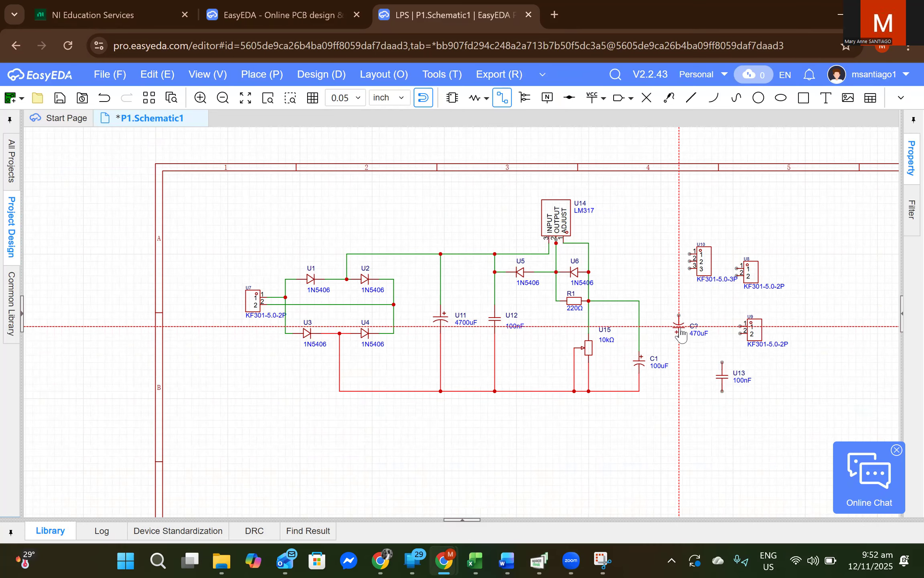
pyautogui.click(684, 331)
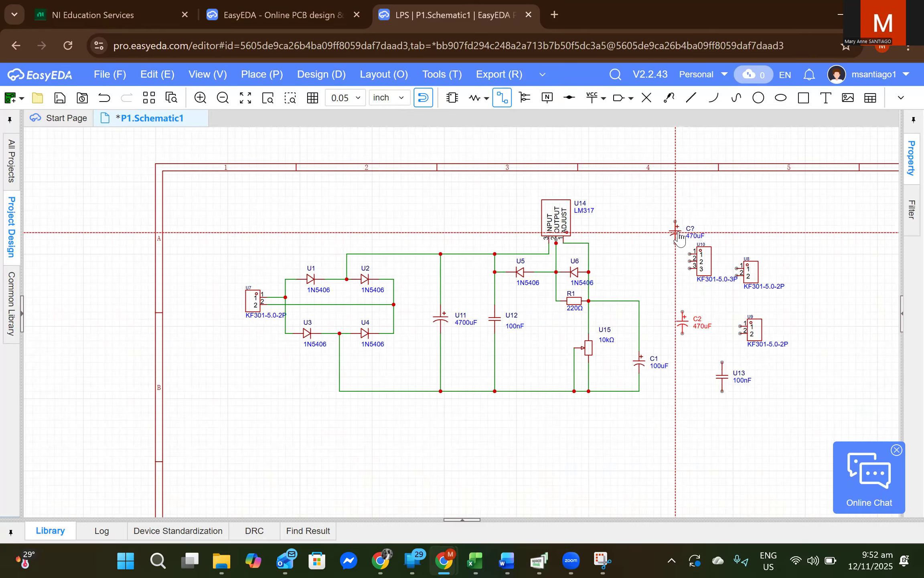
pyautogui.press('Escape')
# Move the unwired KF301 terminal blocks U10, U8 and U9 farther right to free space around the 470uF capacitor
pyautogui.moveTo(677, 234); pyautogui.dragTo(833, 260)
pyautogui.moveTo(745, 316); pyautogui.dragTo(840, 314)
pyautogui.click(727, 301)
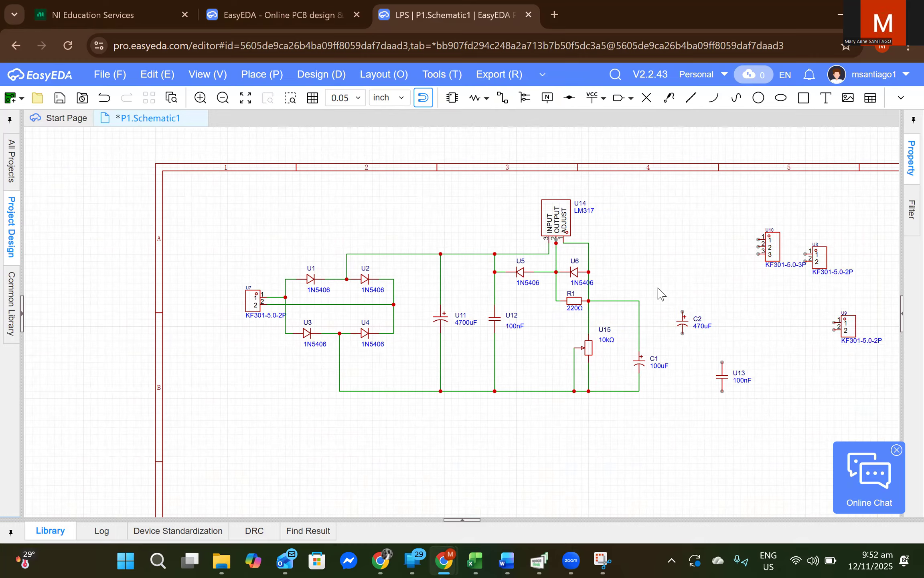
# Start wiring the unconnected 470uF capacitor into the circuit
pyautogui.click(501, 98)
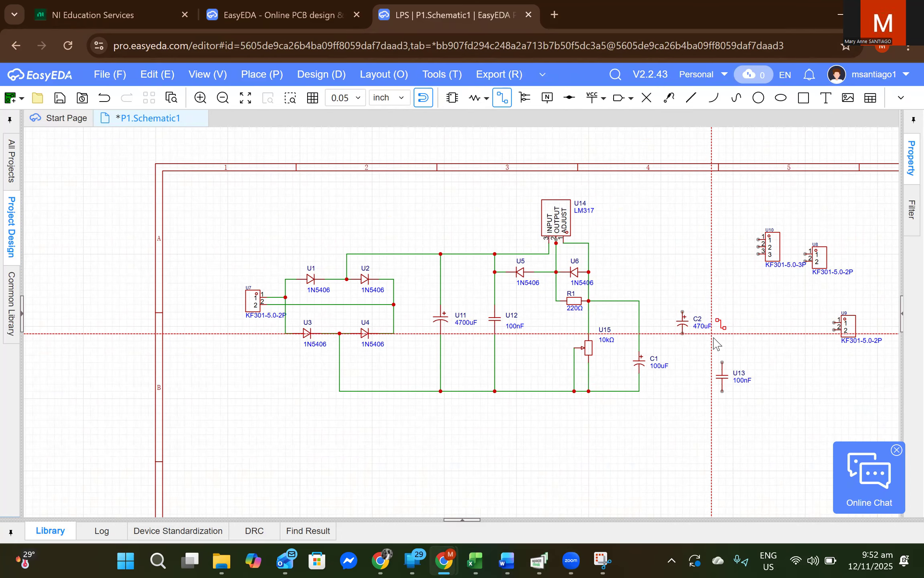
# Wire capacitor C2's positive terminal to the LM317 output line and its negative terminal to the wire just below C1
pyautogui.click(682, 311)
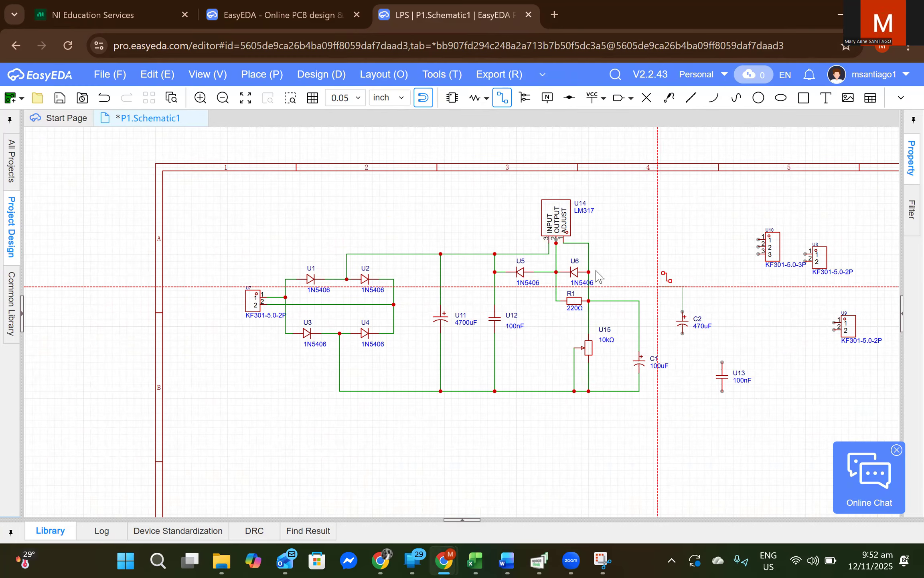
pyautogui.click(556, 254)
pyautogui.click(683, 333)
pyautogui.click(639, 387)
pyautogui.press('Escape')
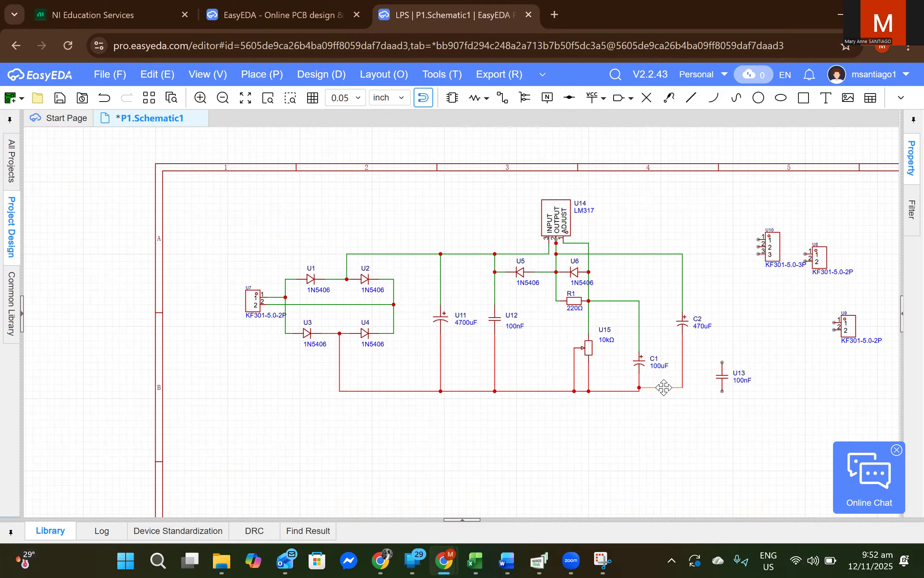
# Move the wire segment between C1 and C2 down so it lines up with the common lower rail
pyautogui.click(670, 396)
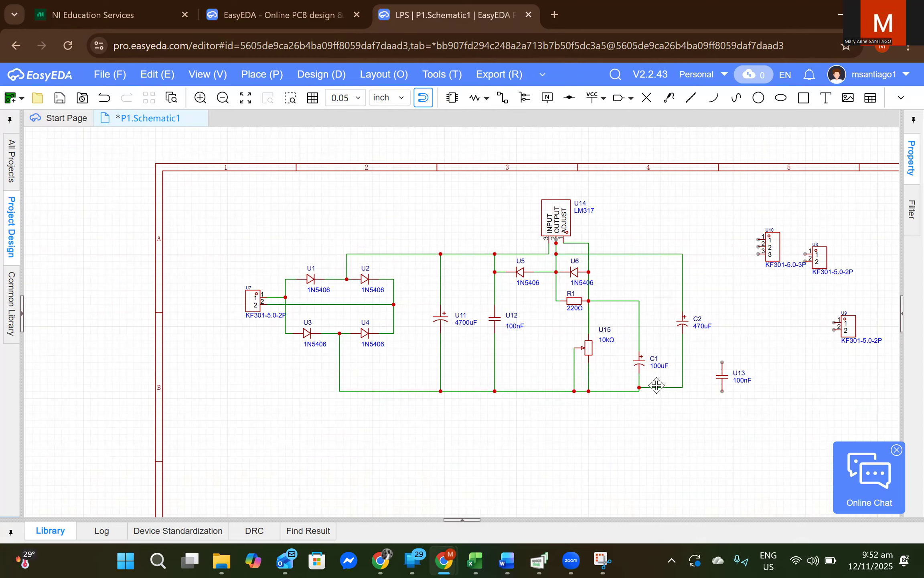
pyautogui.click(682, 376)
pyautogui.moveTo(670, 388); pyautogui.dragTo(670, 390)
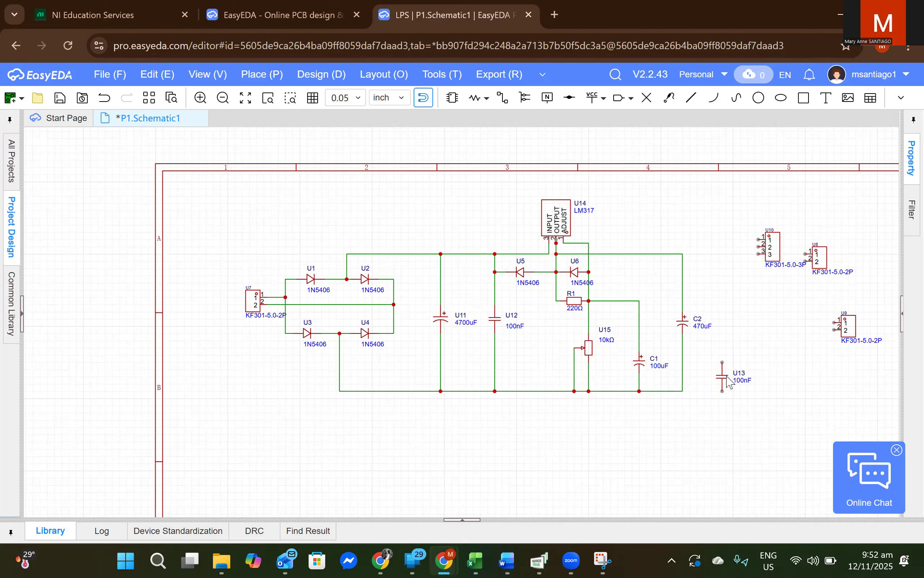
# Place capacitor U13 beside C2 and wire it in parallel between the output line and the common lower rail
pyautogui.moveTo(727, 376); pyautogui.dragTo(737, 328)
pyautogui.click(785, 329)
pyautogui.click(505, 102)
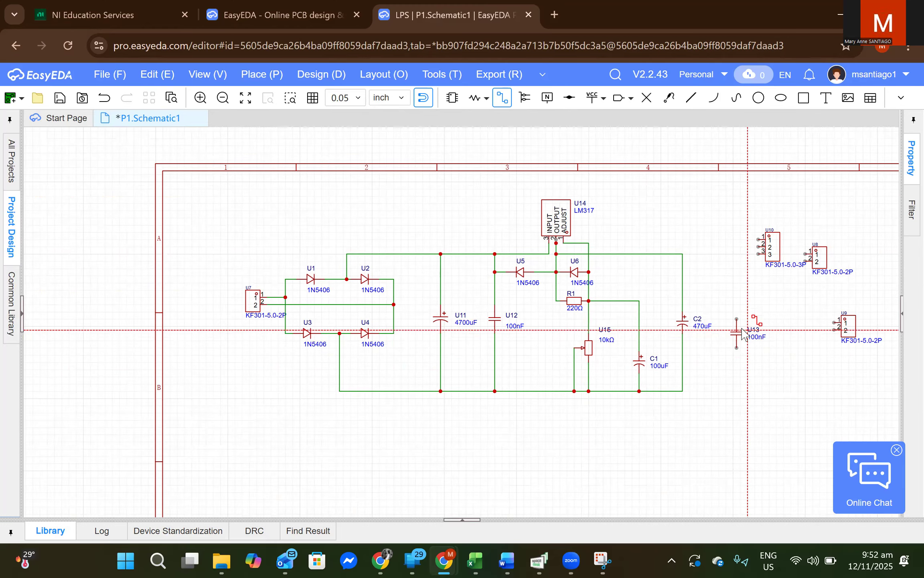
pyautogui.click(737, 319)
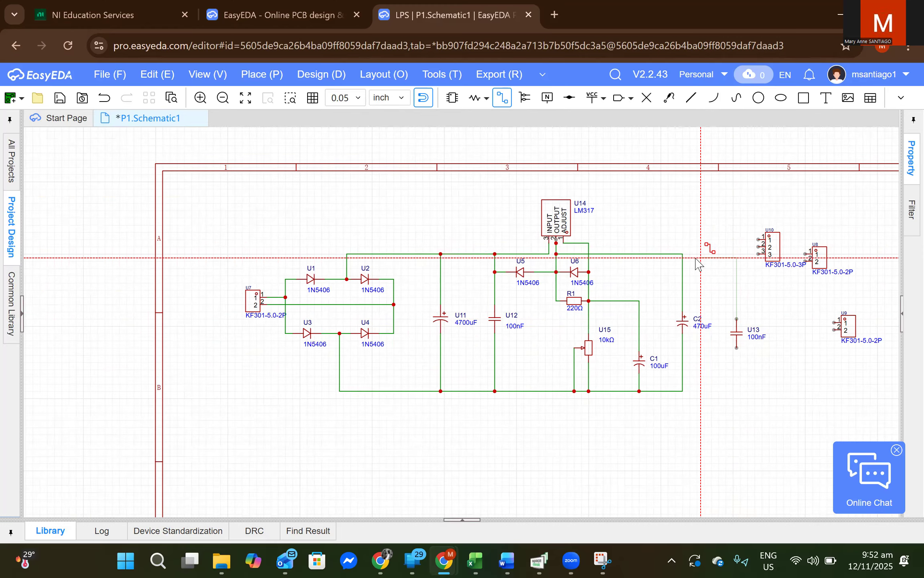
pyautogui.click(682, 254)
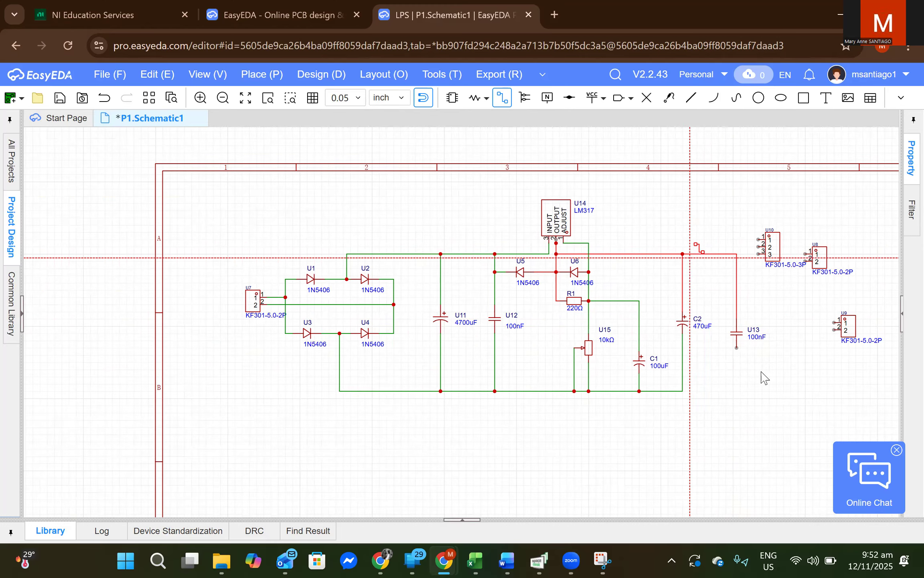
pyautogui.click(736, 348)
pyautogui.click(682, 391)
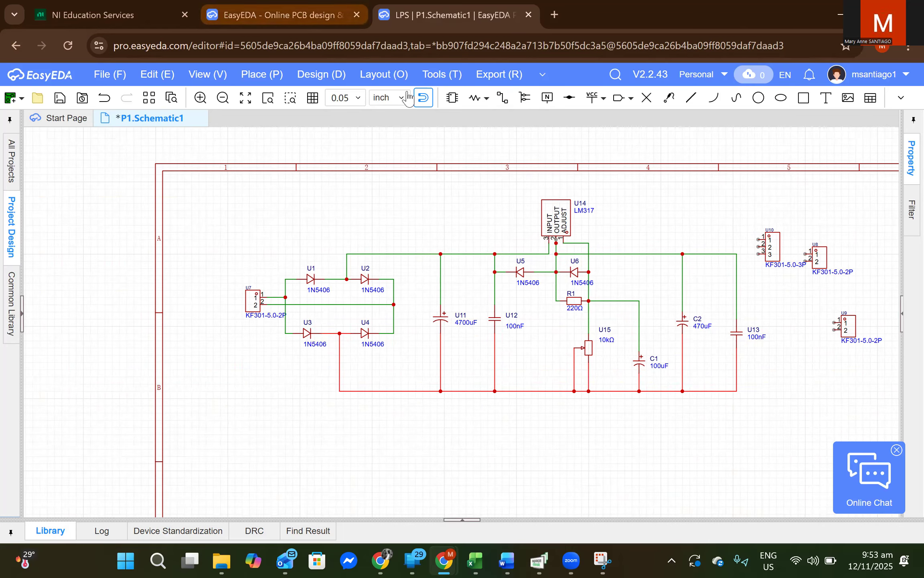
# Open the device placement library and search the LCSC parts for "led"
pyautogui.click(277, 74)
pyautogui.click(290, 92)
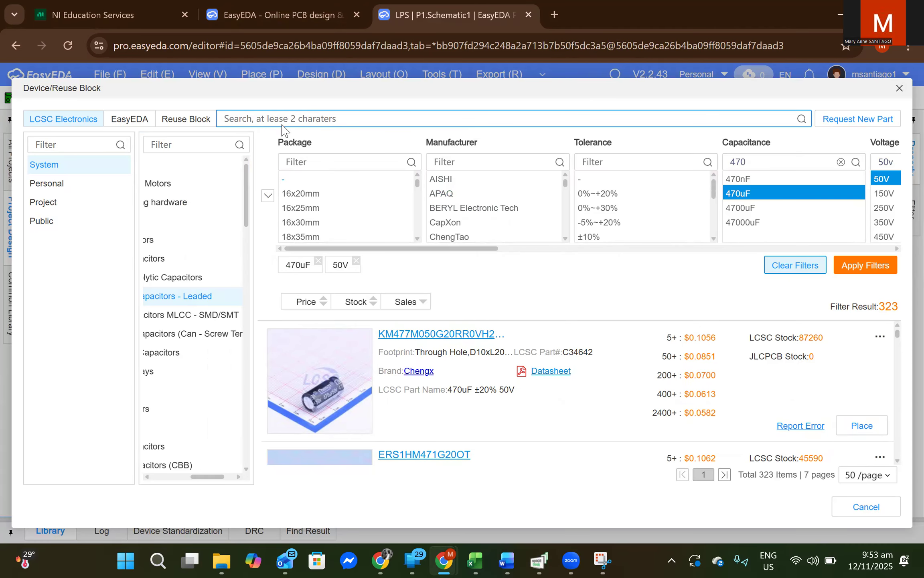
pyautogui.write('led')
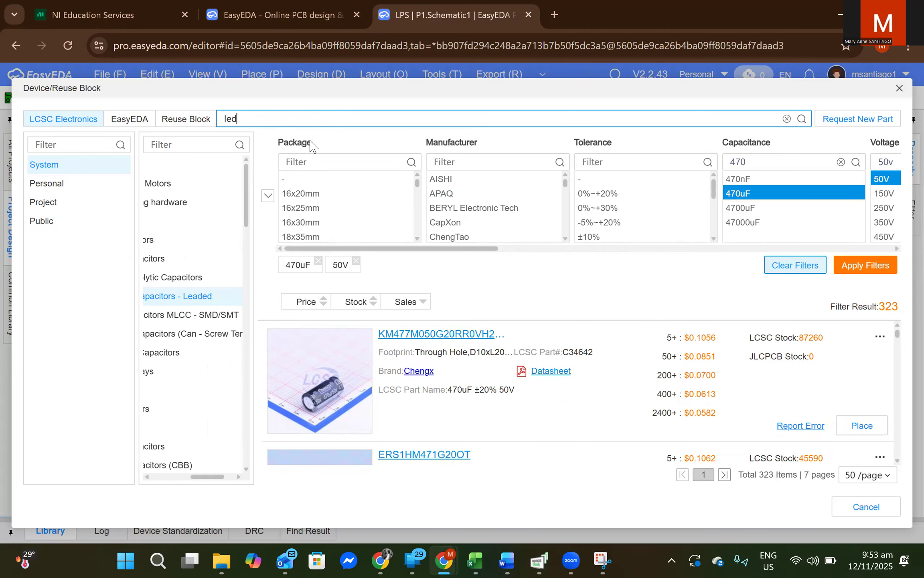
pyautogui.press('Return')
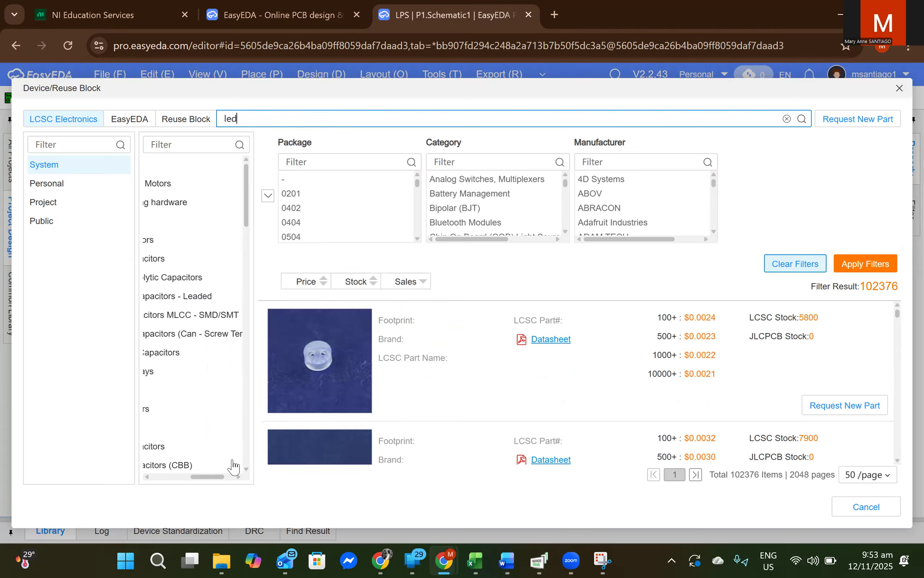
pyautogui.scroll(-2, 483, 437)
pyautogui.scroll(-3, 483, 437)
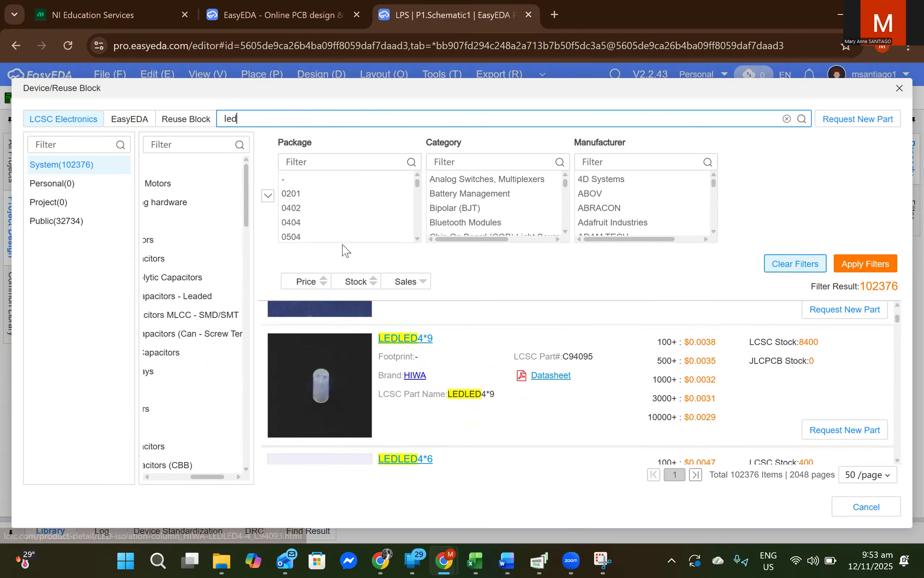
# Filter the "led" search results to the Through Hole package
pyautogui.click(345, 159)
pyautogui.write('thr')
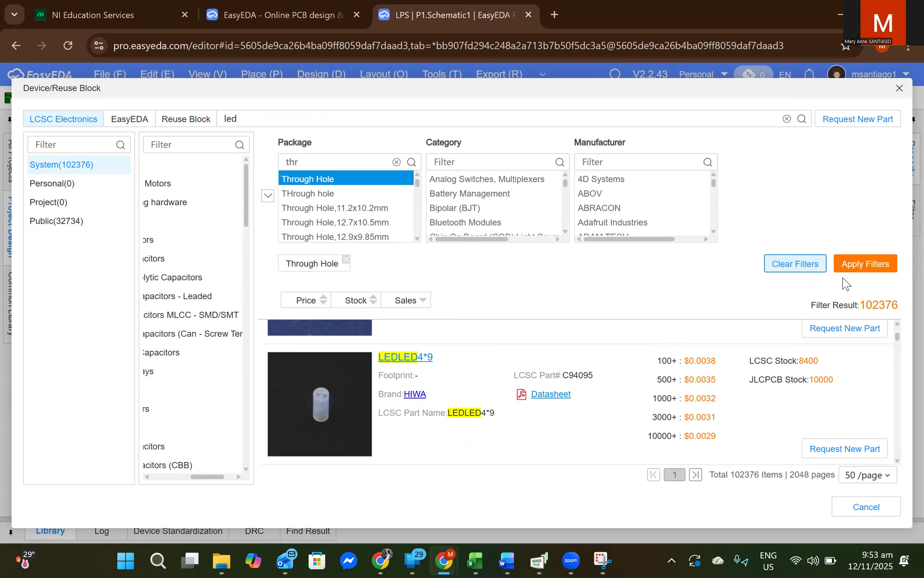
pyautogui.click(858, 276)
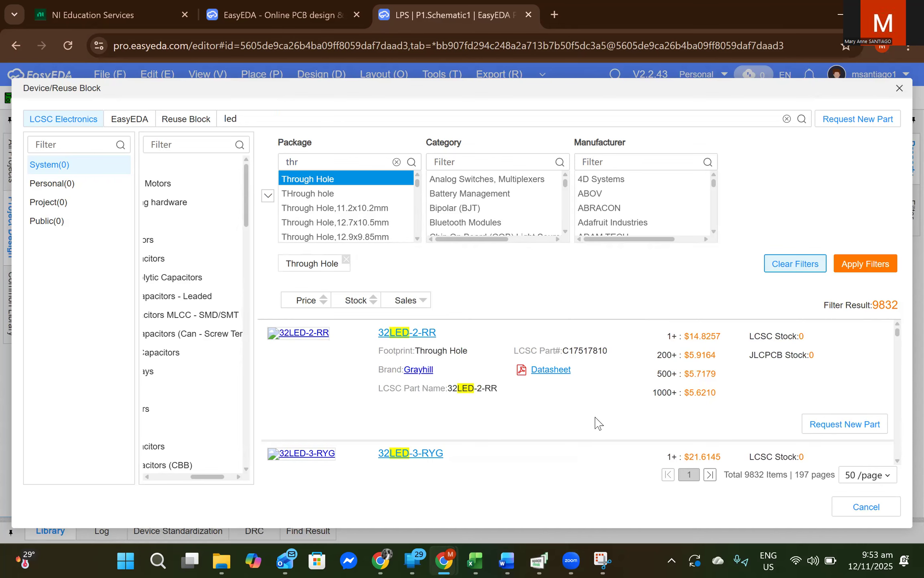
# Look through the through-hole results for a suitable LED, collapsing the expanded Capacitors category
pyautogui.scroll(-3, 597, 424)
pyautogui.scroll(4, 600, 422)
pyautogui.scroll(-5, 602, 422)
pyautogui.scroll(-8, 604, 421)
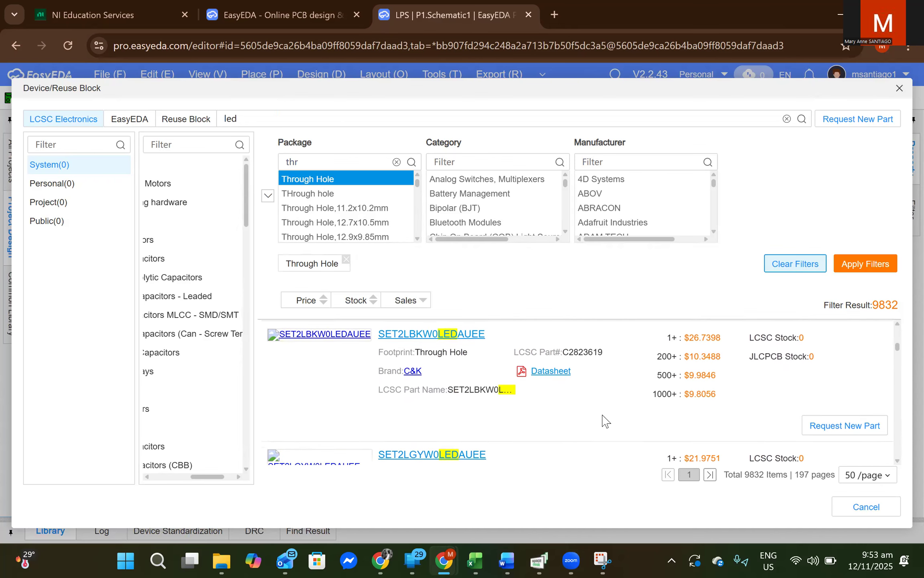
pyautogui.scroll(-2, 605, 420)
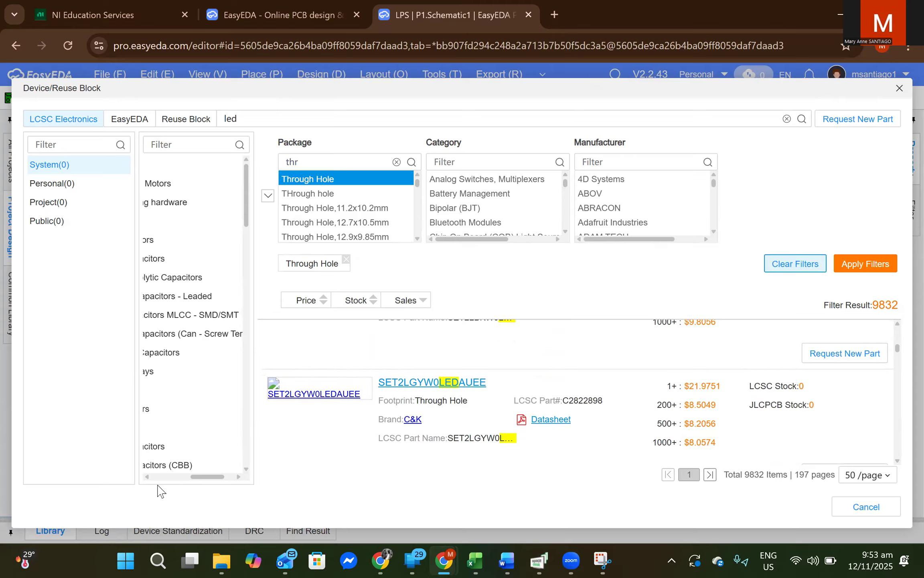
pyautogui.moveTo(204, 477); pyautogui.dragTo(147, 486)
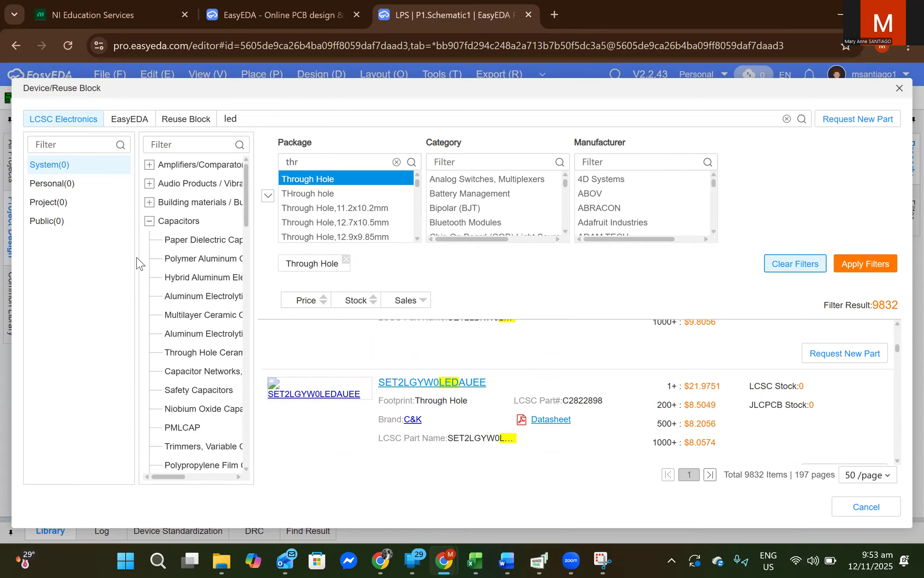
pyautogui.click(149, 220)
pyautogui.scroll(-4, 687, 466)
pyautogui.scroll(-5, 686, 467)
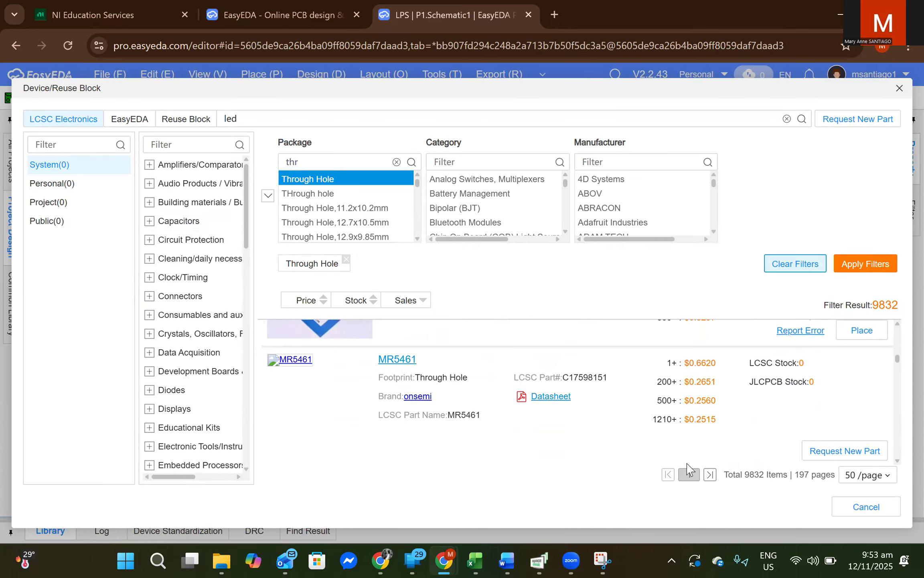
pyautogui.scroll(-3, 687, 467)
pyautogui.scroll(-4, 687, 466)
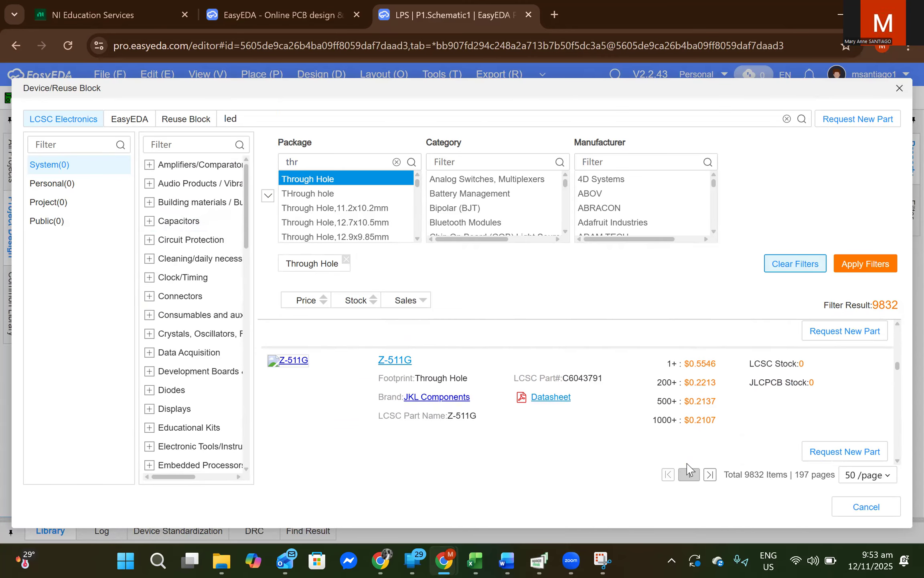
# Search the library for "red led" and look through the first matching parts
pyautogui.click(319, 117)
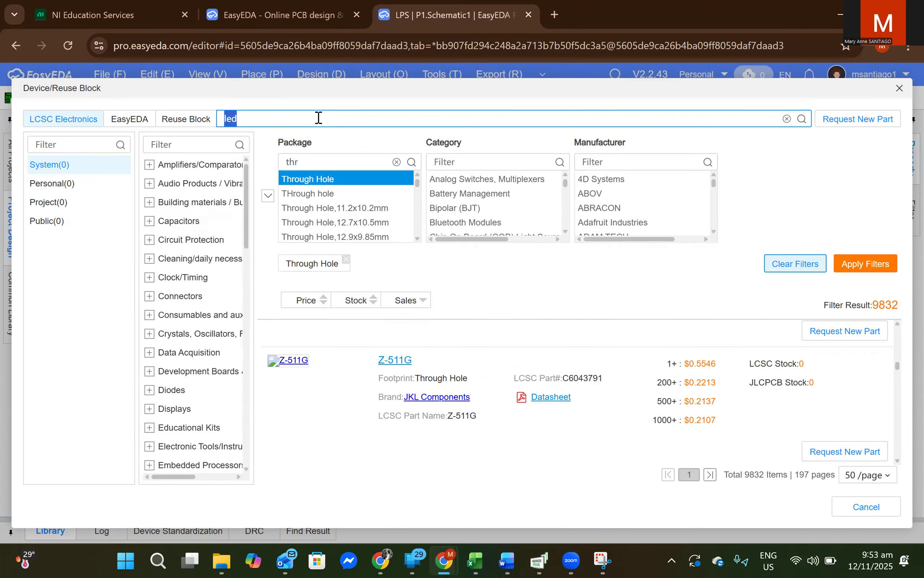
pyautogui.write('red')
pyautogui.press('Return')
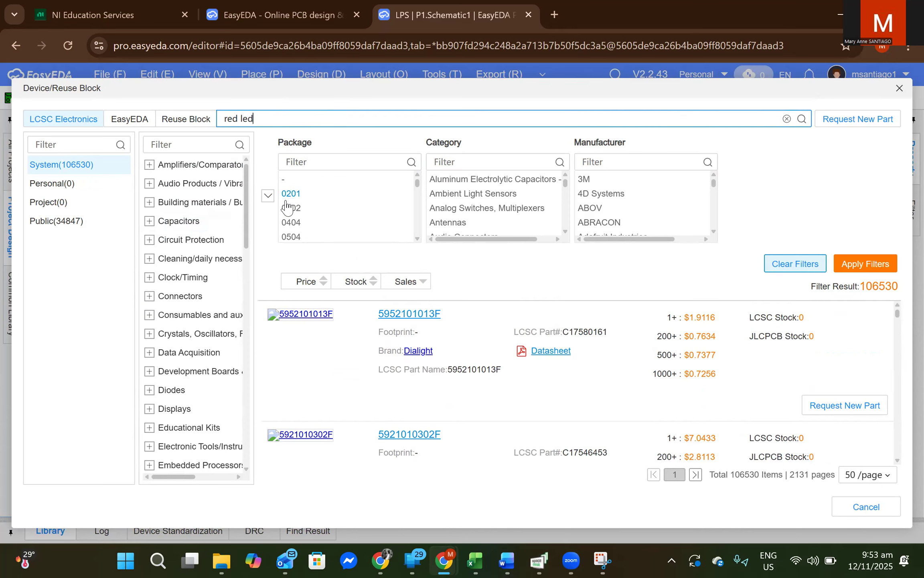
pyautogui.scroll(-3, 451, 373)
pyautogui.scroll(-2, 452, 374)
pyautogui.scroll(4, 450, 373)
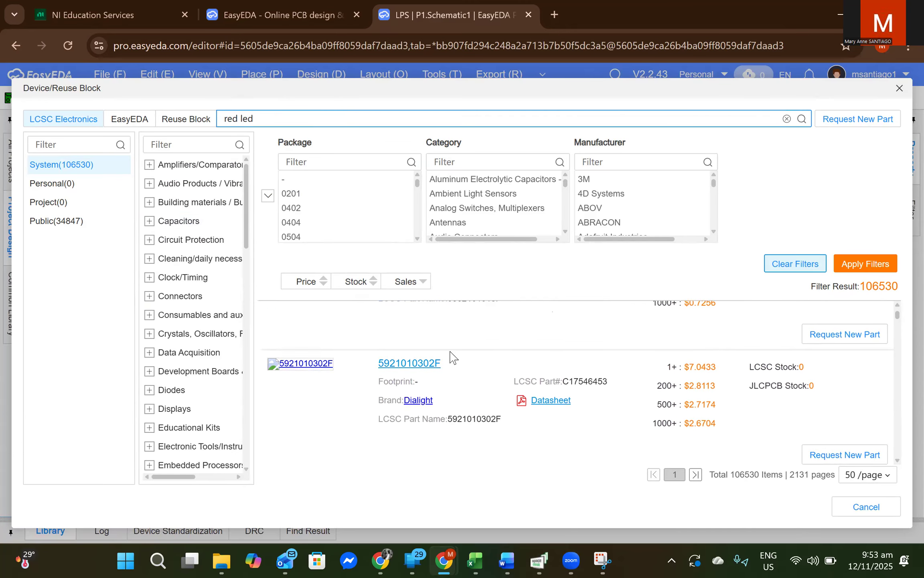
pyautogui.scroll(2, 451, 357)
pyautogui.scroll(-2, 211, 341)
pyautogui.scroll(2, 207, 337)
# Browse the part categories for LEDs, expanding Displays and LED Drivers to examine their subcategories
pyautogui.click(149, 409)
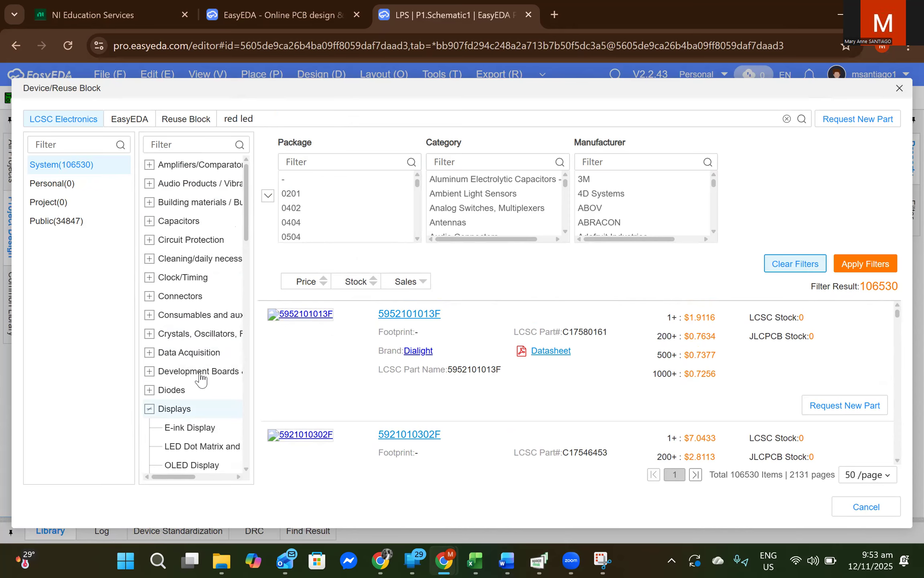
pyautogui.scroll(-2, 209, 401)
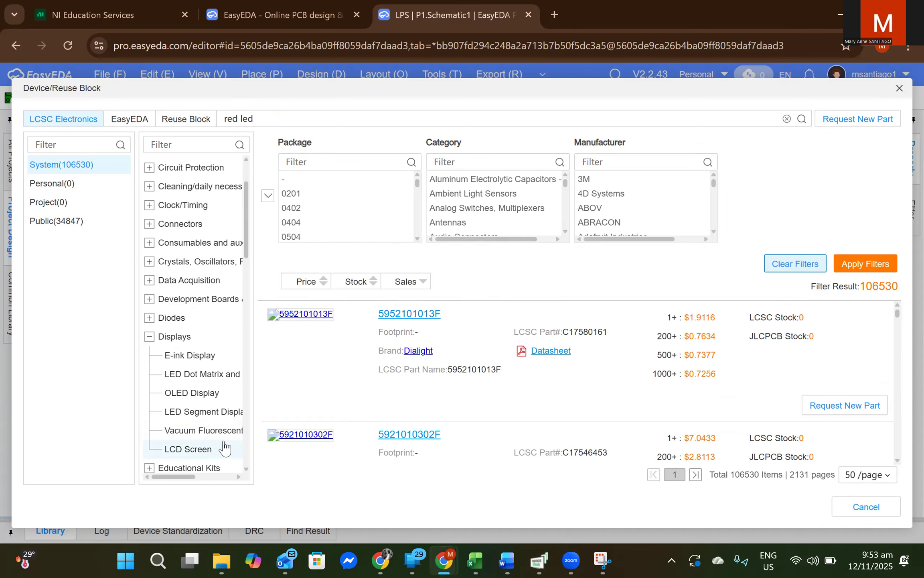
pyautogui.scroll(-4, 224, 445)
pyautogui.scroll(-2, 224, 441)
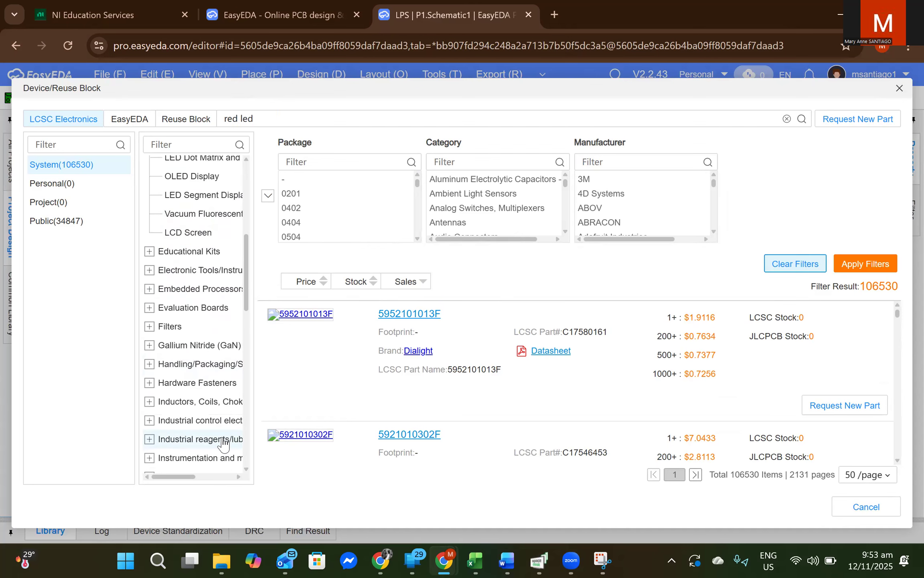
pyautogui.scroll(-2, 228, 446)
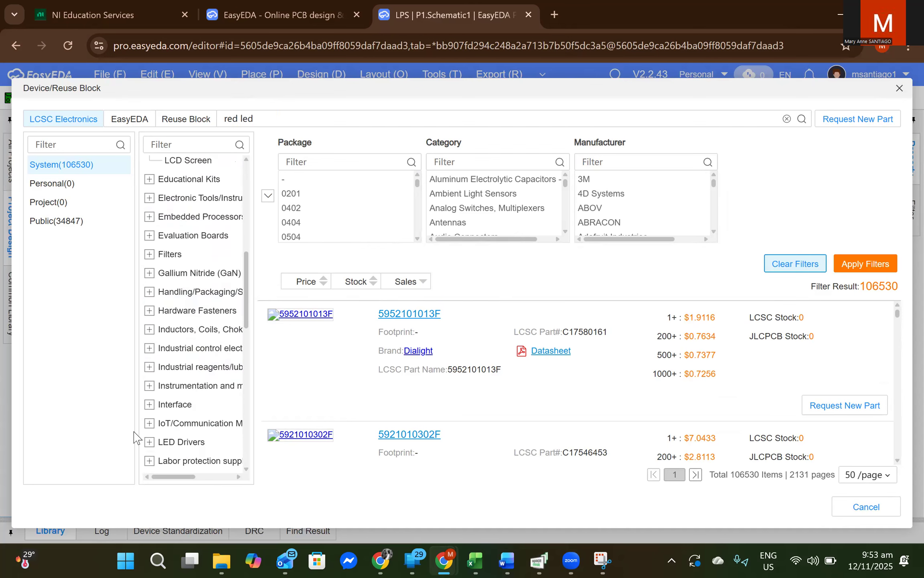
pyautogui.click(149, 441)
pyautogui.scroll(-2, 194, 406)
pyautogui.scroll(-2, 194, 406)
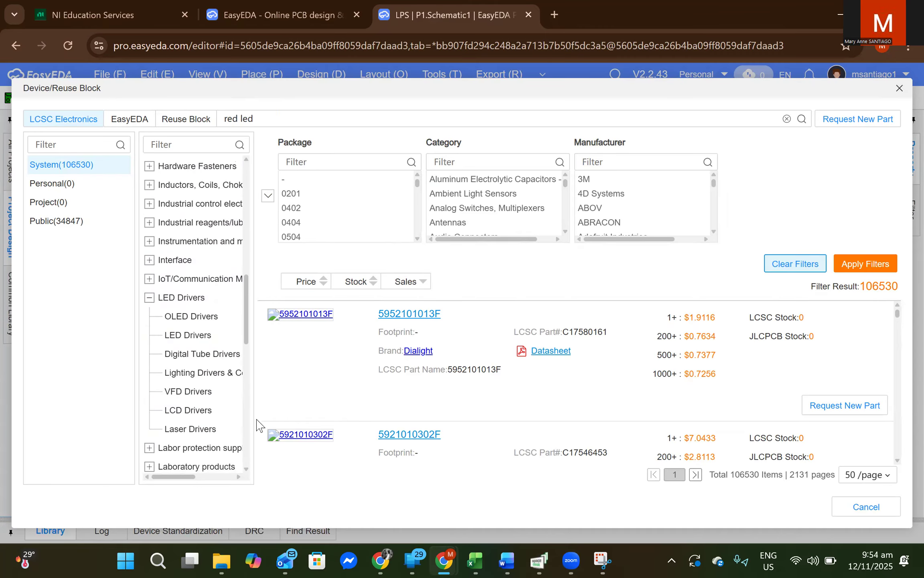
pyautogui.scroll(-2, 237, 432)
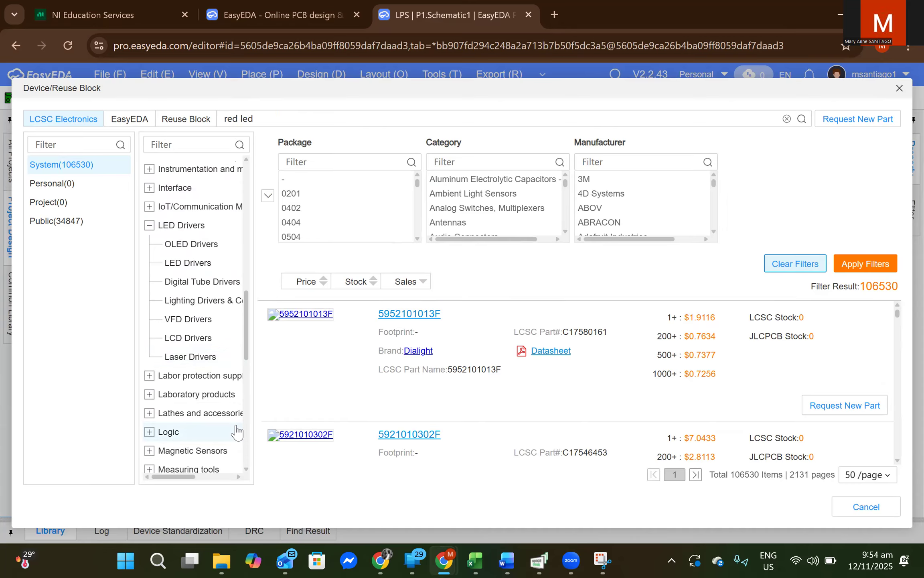
pyautogui.scroll(-2, 234, 430)
pyautogui.scroll(-2, 232, 429)
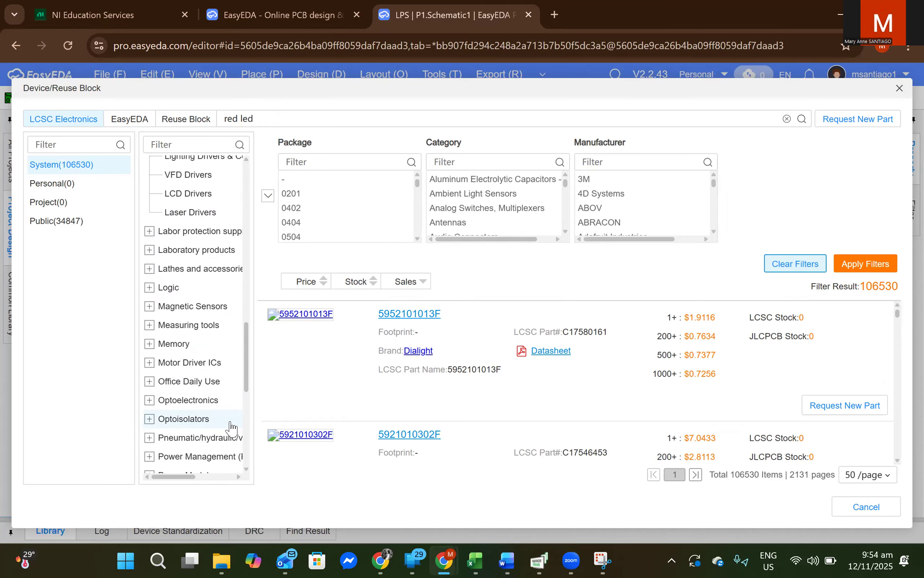
# List the LED Indication - Discrete parts from the Optoelectronics category
pyautogui.click(154, 401)
pyautogui.scroll(-4, 229, 425)
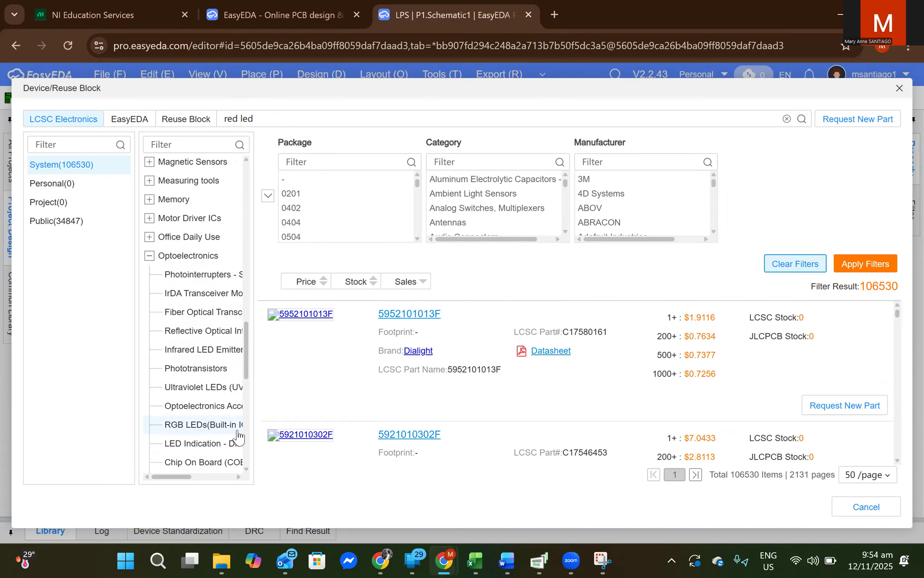
pyautogui.click(210, 444)
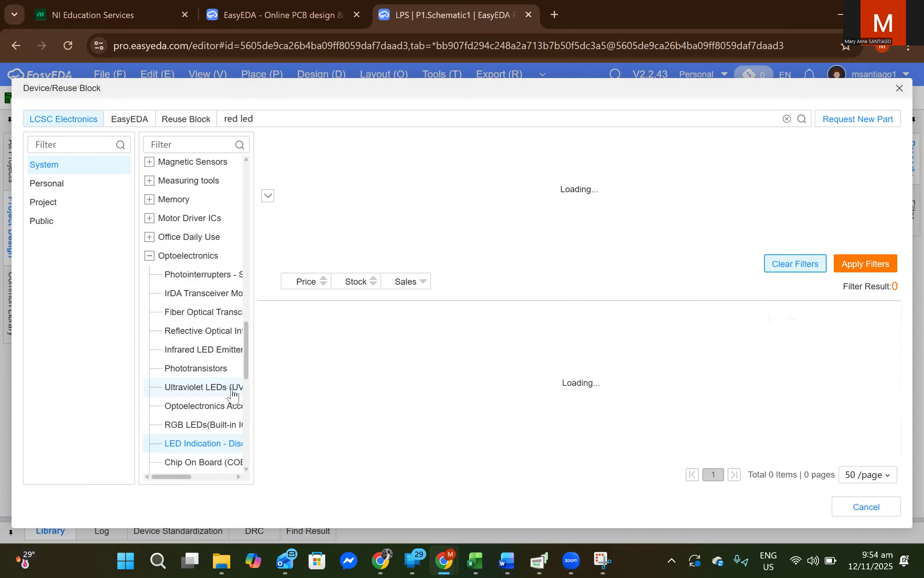
# Look through the discrete indication LED parts and neighbouring optoelectronics subcategories for a suitable indicator LED
pyautogui.scroll(-2, 232, 391)
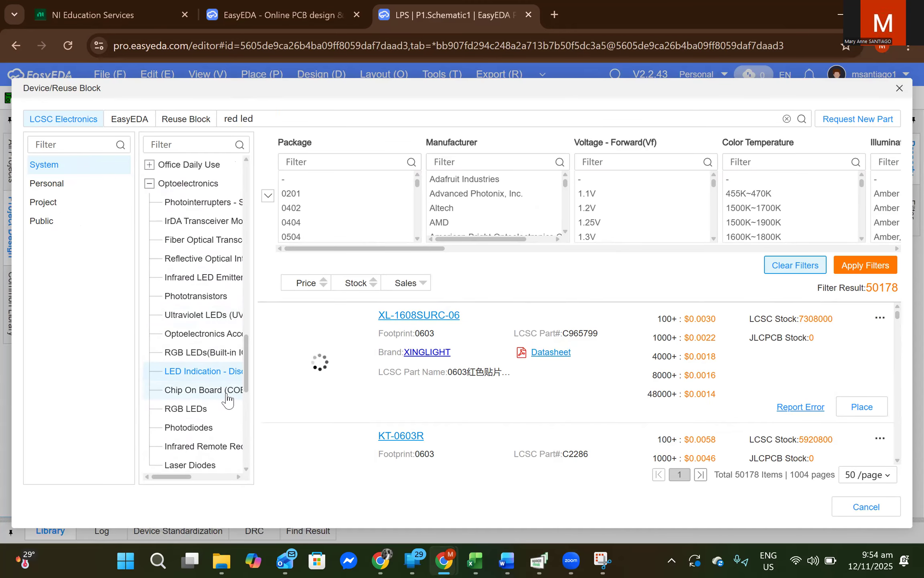
pyautogui.scroll(-3, 312, 388)
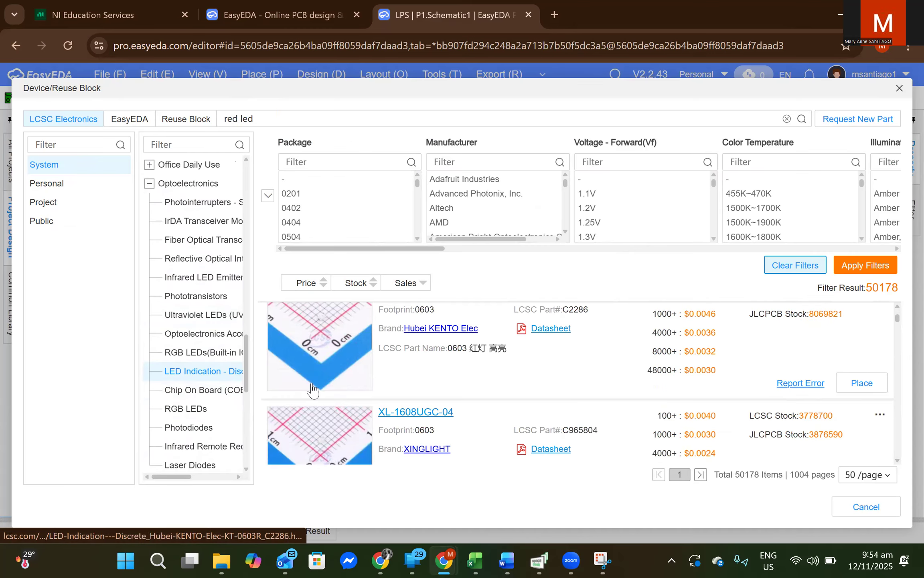
pyautogui.scroll(-3, 340, 396)
pyautogui.scroll(1, 385, 395)
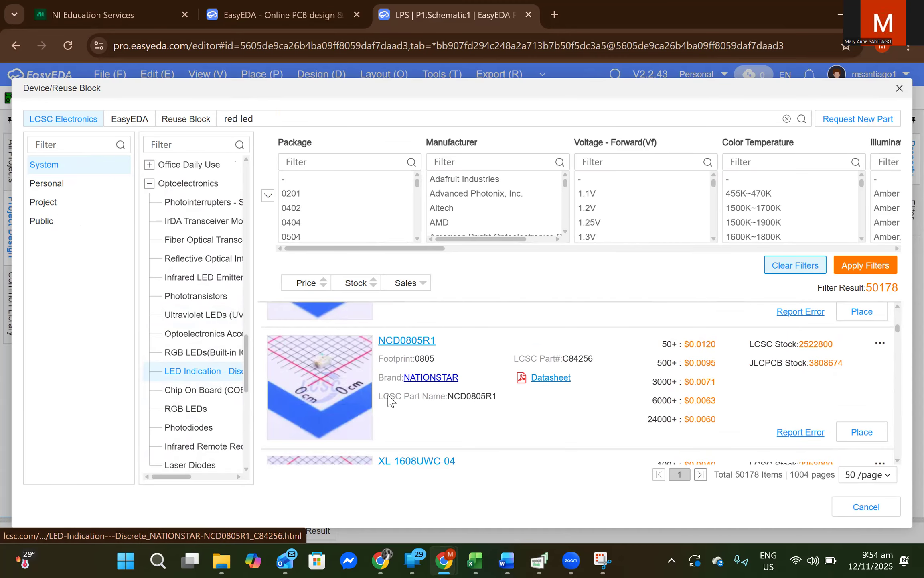
pyautogui.scroll(-3, 389, 395)
pyautogui.scroll(-3, 390, 388)
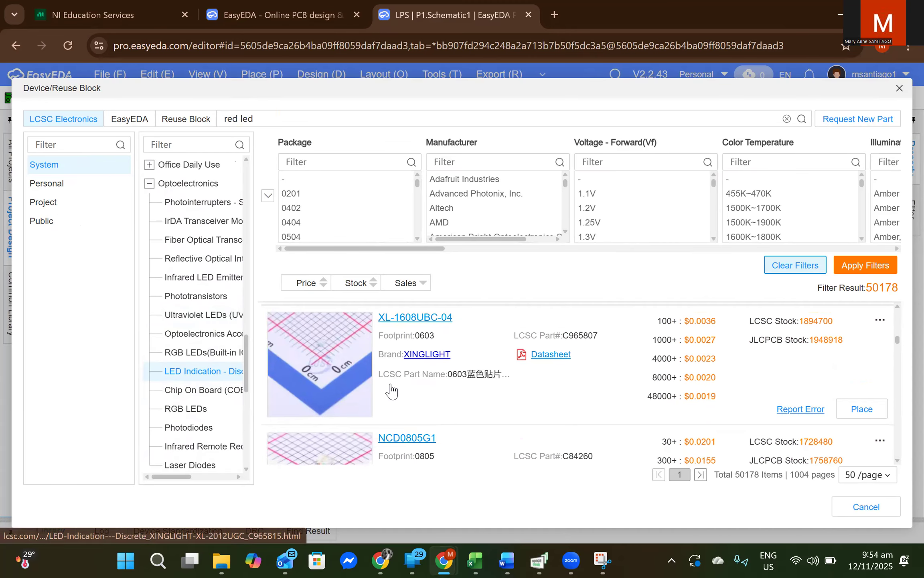
pyautogui.scroll(-3, 377, 335)
pyautogui.scroll(-8, 375, 345)
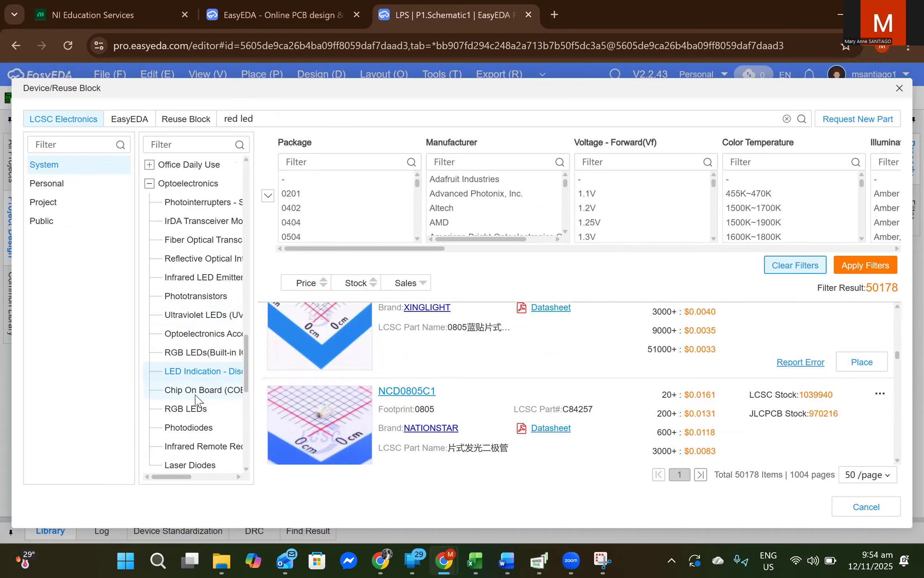
pyautogui.scroll(-2, 201, 395)
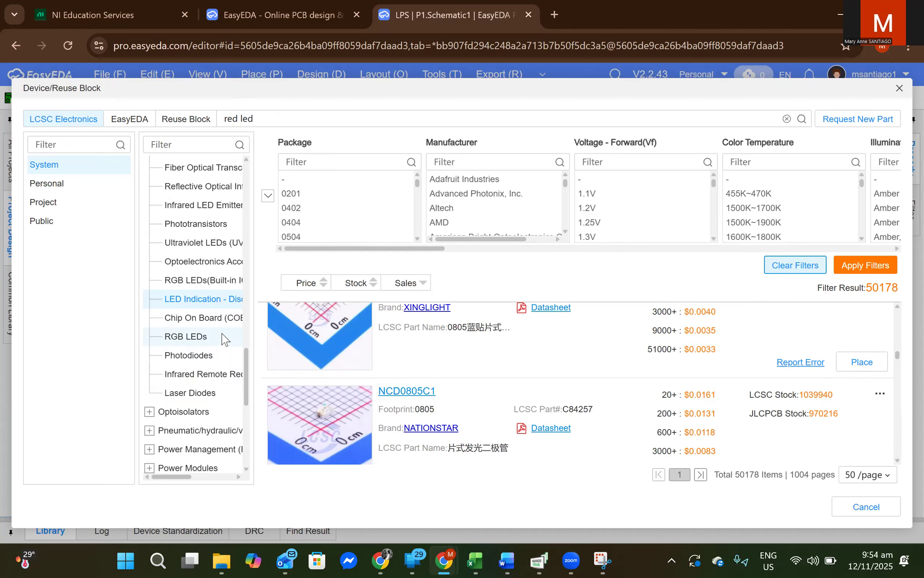
pyautogui.scroll(2, 223, 339)
pyautogui.scroll(-5, 440, 361)
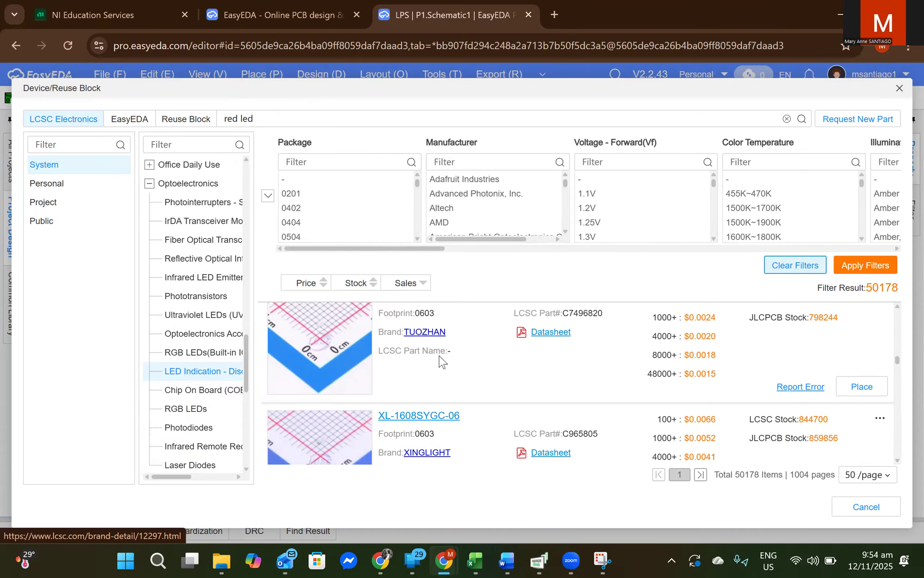
pyautogui.scroll(-3, 441, 359)
pyautogui.scroll(-7, 427, 349)
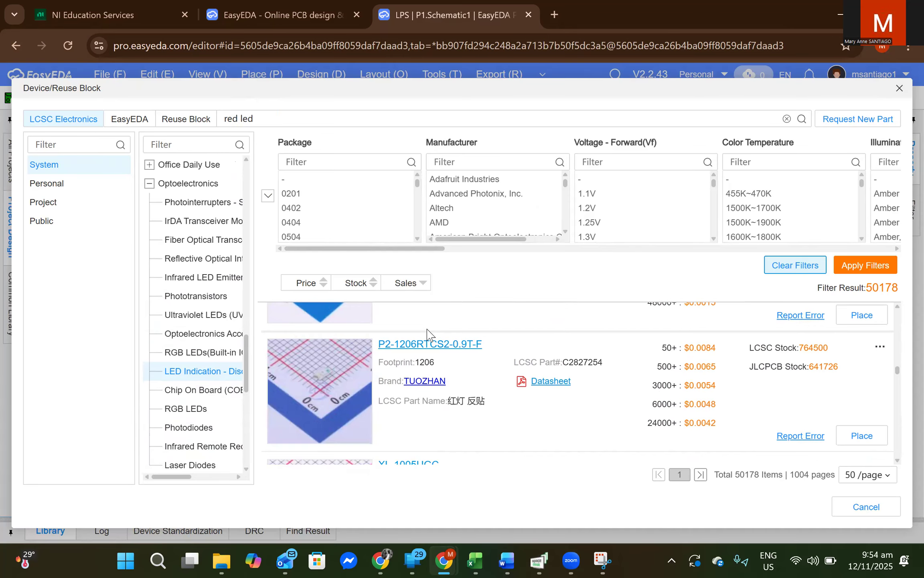
pyautogui.scroll(-3, 373, 213)
# Filter the discrete indication LEDs to the Through Hole package
pyautogui.click(378, 159)
pyautogui.write('thr')
pyautogui.click(335, 184)
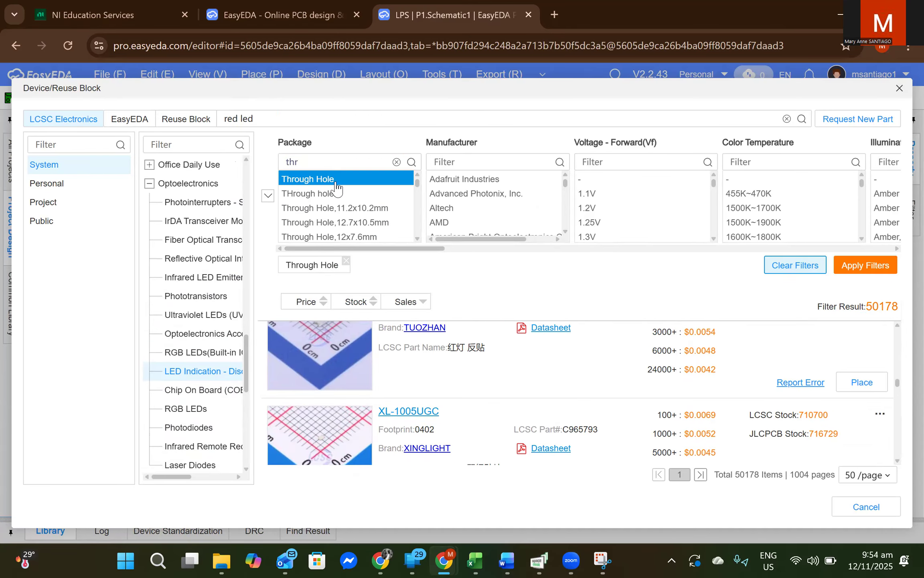
pyautogui.click(852, 268)
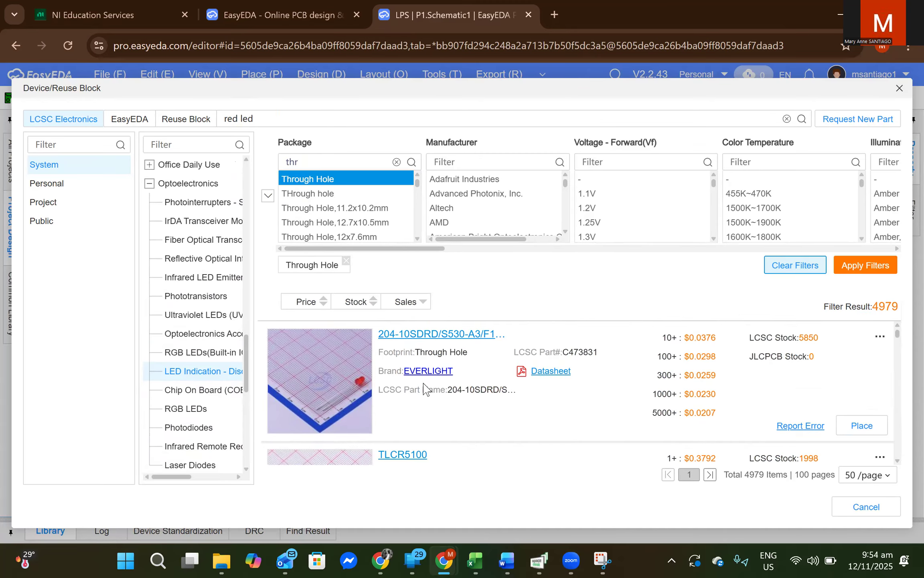
# Pick the TLCR5100 from the through-hole LEDs and place it vertically beside output capacitor U13, pointing downward
pyautogui.scroll(-8, 425, 389)
pyautogui.scroll(-4, 403, 388)
pyautogui.scroll(2, 406, 381)
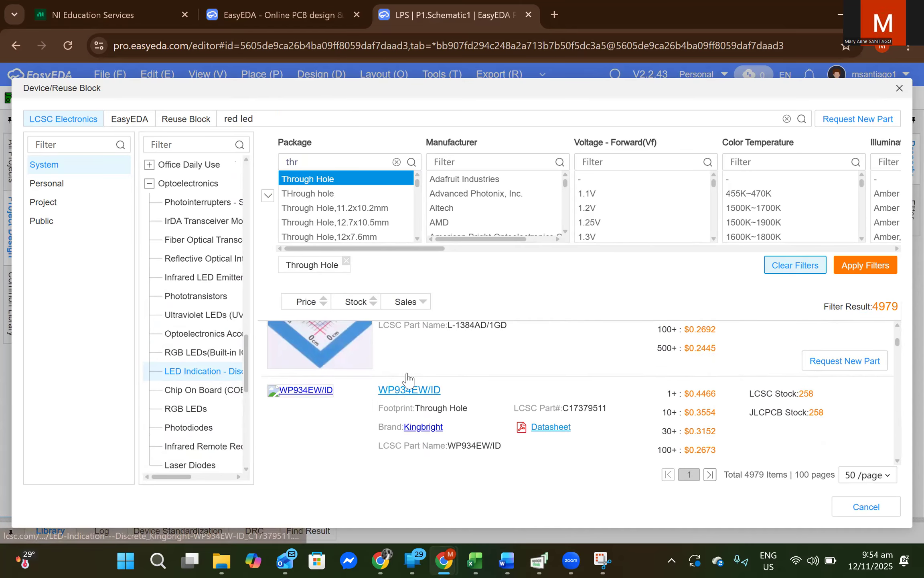
pyautogui.scroll(10, 406, 377)
pyautogui.scroll(-3, 339, 369)
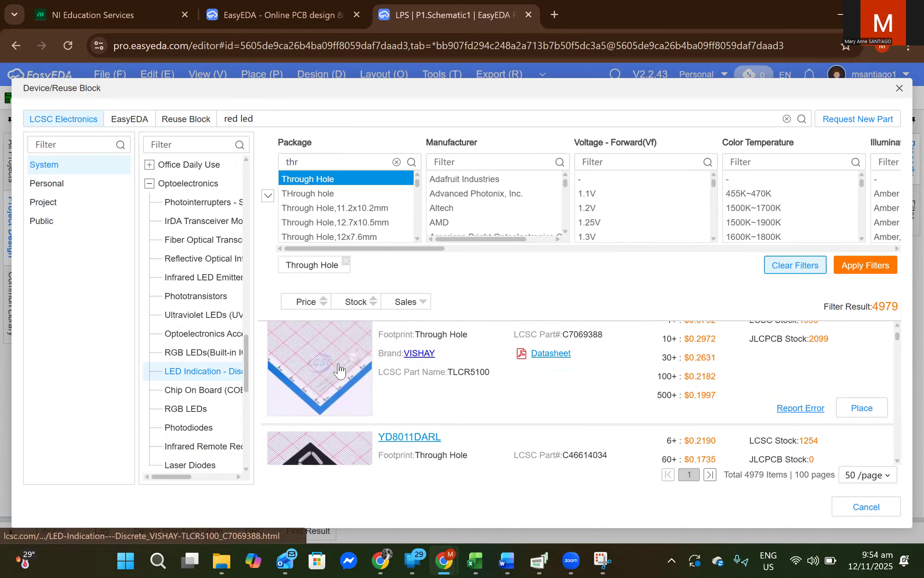
pyautogui.scroll(2, 339, 369)
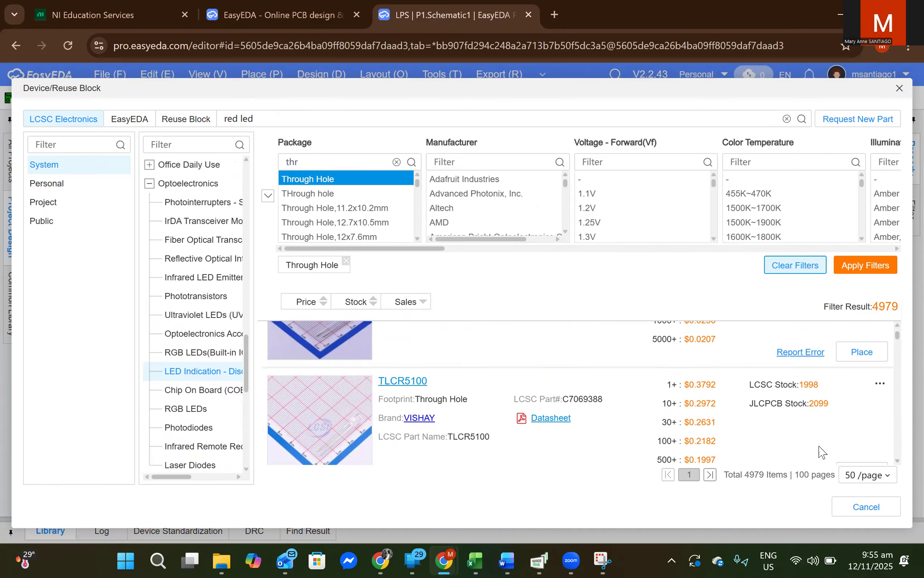
pyautogui.scroll(-2, 819, 449)
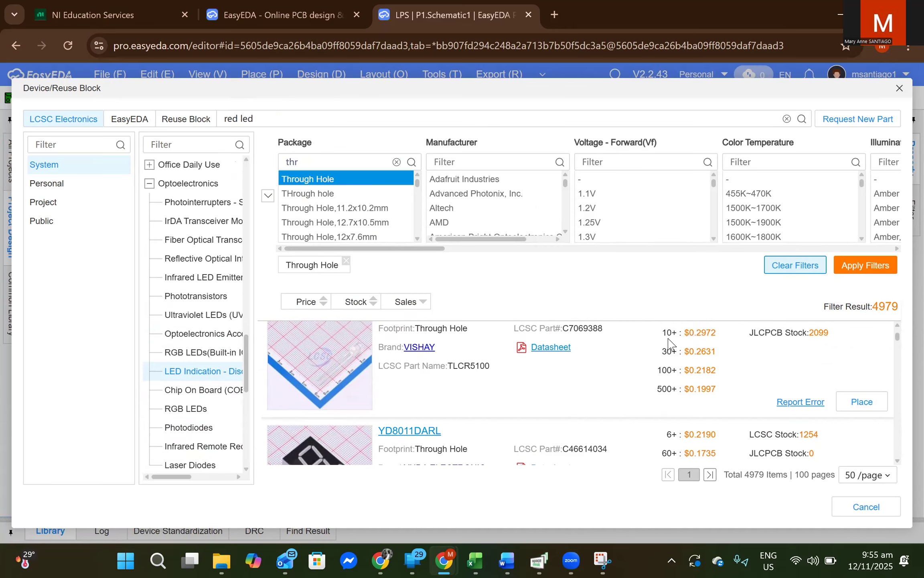
pyautogui.doubleClick(637, 355)
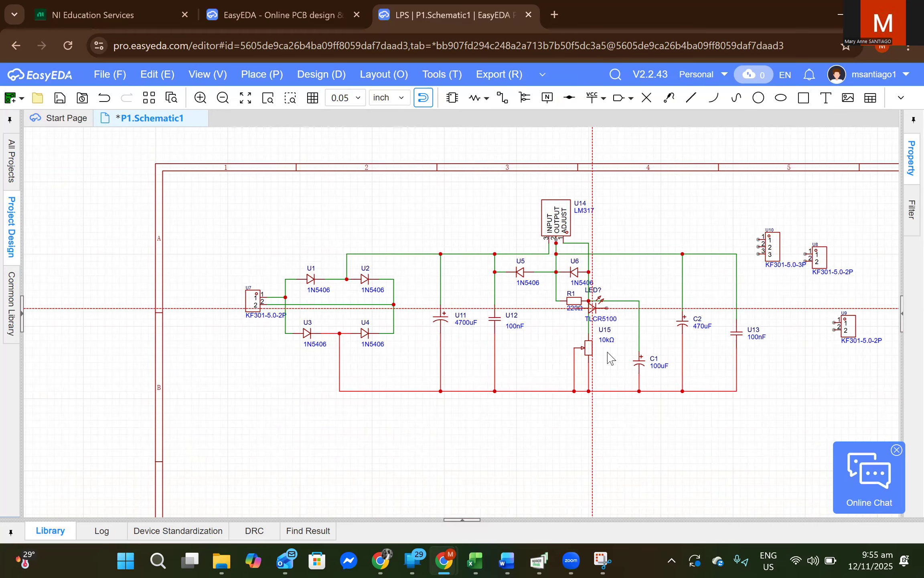
pyautogui.press('space')
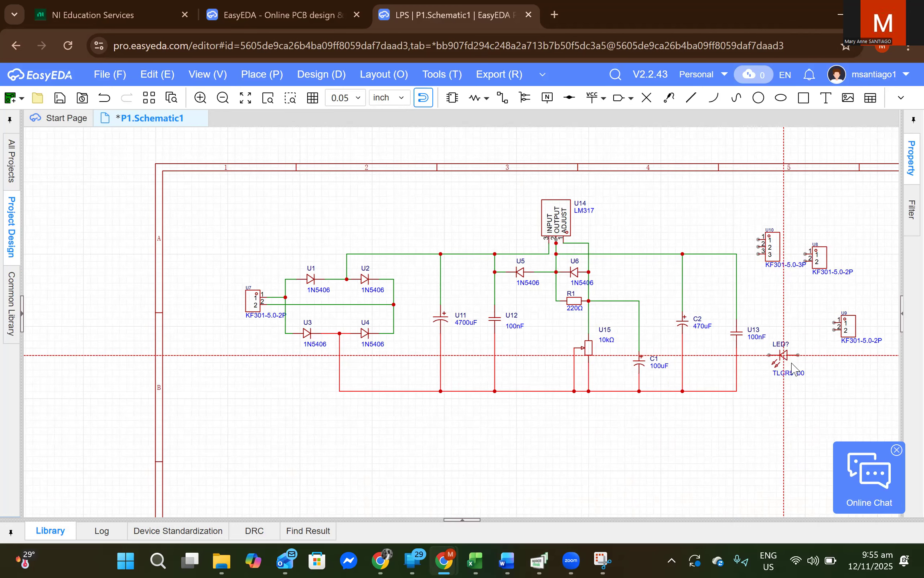
pyautogui.click(787, 367)
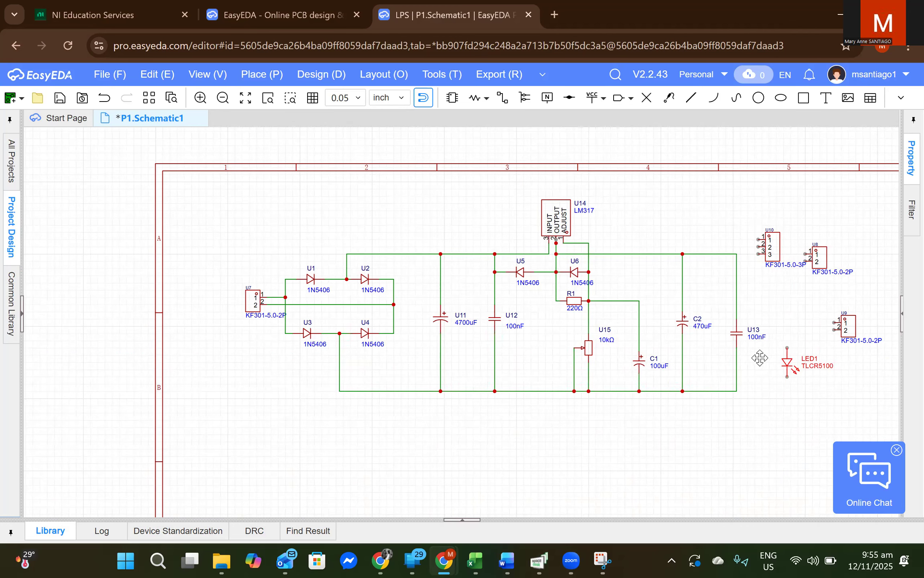
# Reopen the device library and list the Through Hole Resistors subcategory, collapsing Optoelectronics
pyautogui.click(264, 76)
pyautogui.click(276, 93)
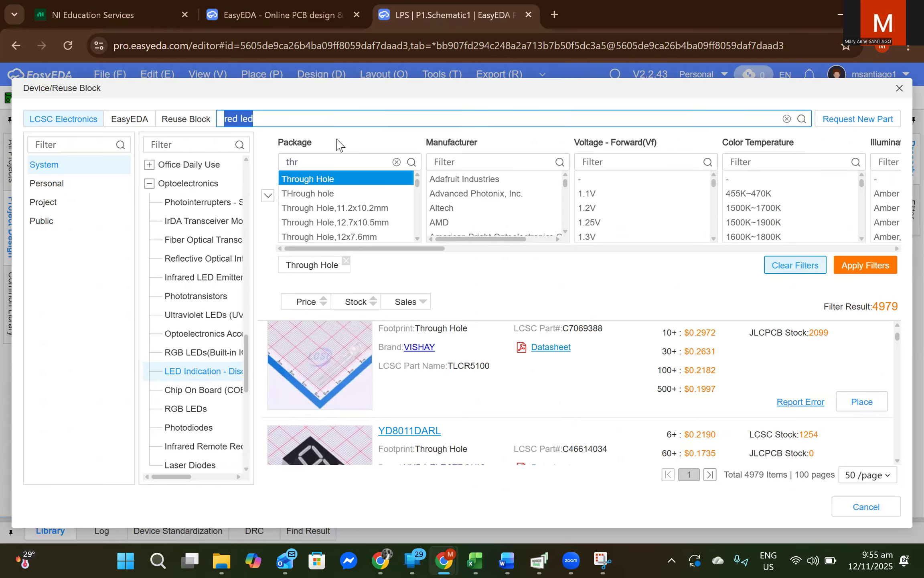
pyautogui.click(149, 183)
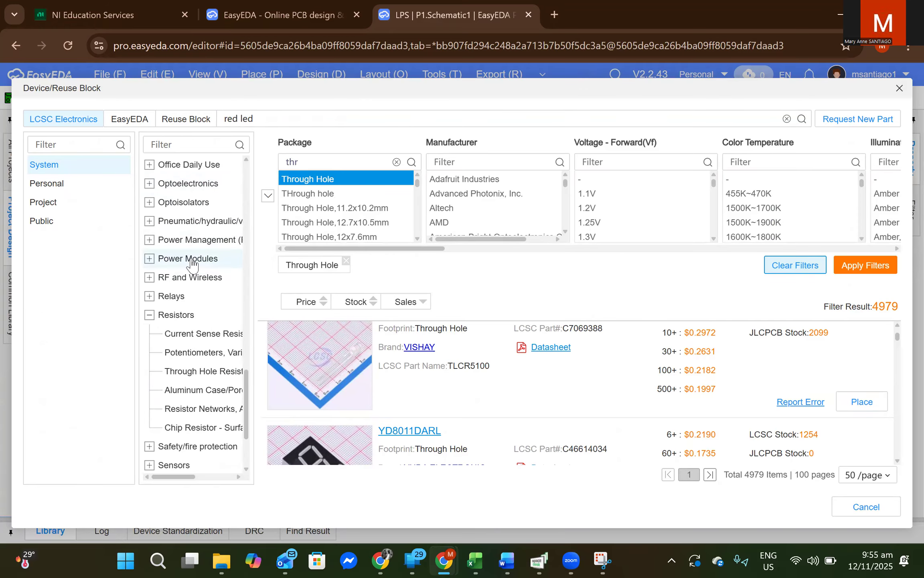
pyautogui.click(191, 372)
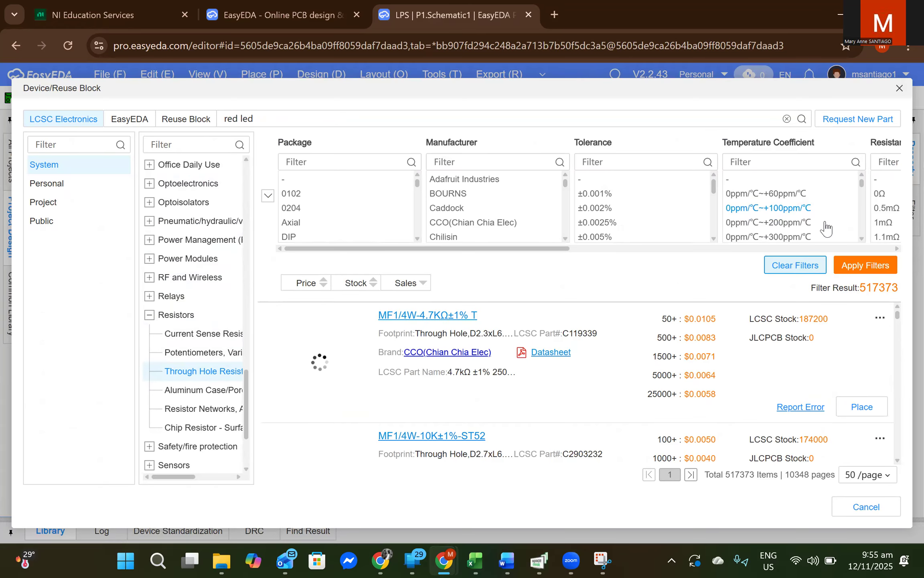
# Filter the through-hole resistors to 1kΩ resistance and 500mW power
pyautogui.click(882, 162)
pyautogui.scroll(-1, 882, 166)
pyautogui.write('1k')
pyautogui.click(884, 179)
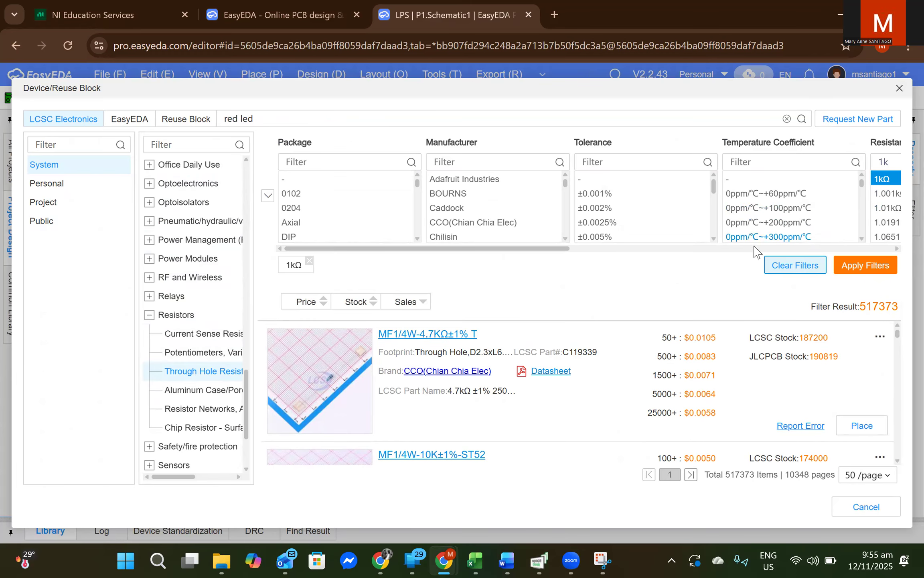
pyautogui.click(729, 249)
pyautogui.click(530, 160)
pyautogui.write('500')
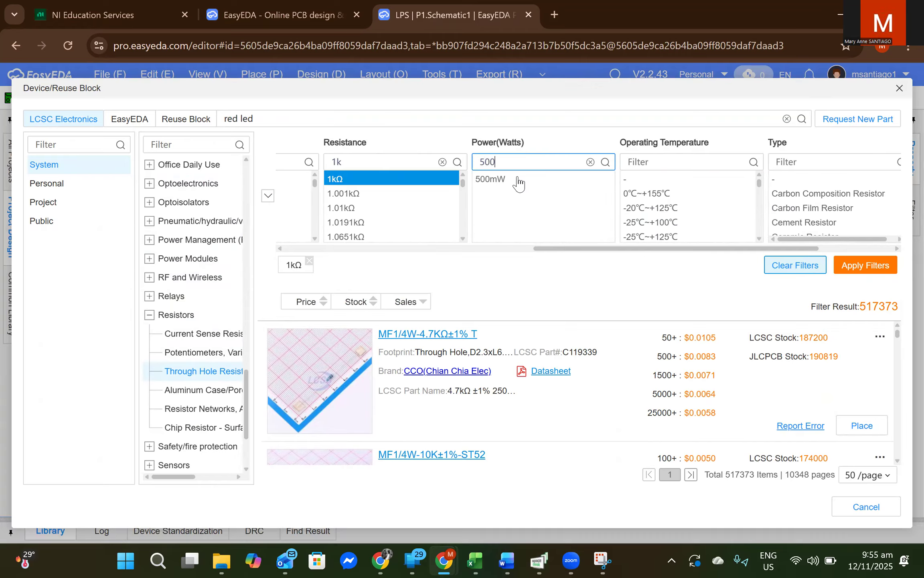
pyautogui.click(502, 181)
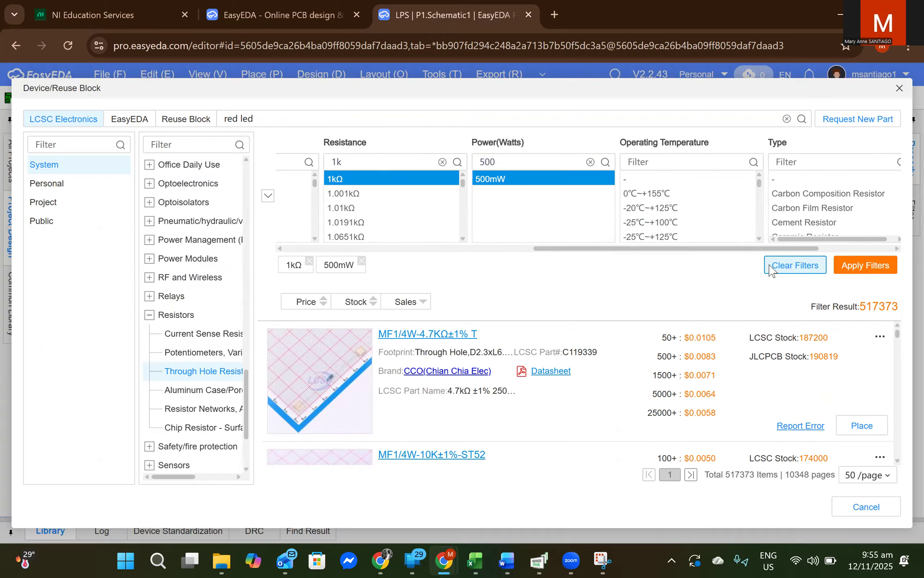
pyautogui.click(846, 270)
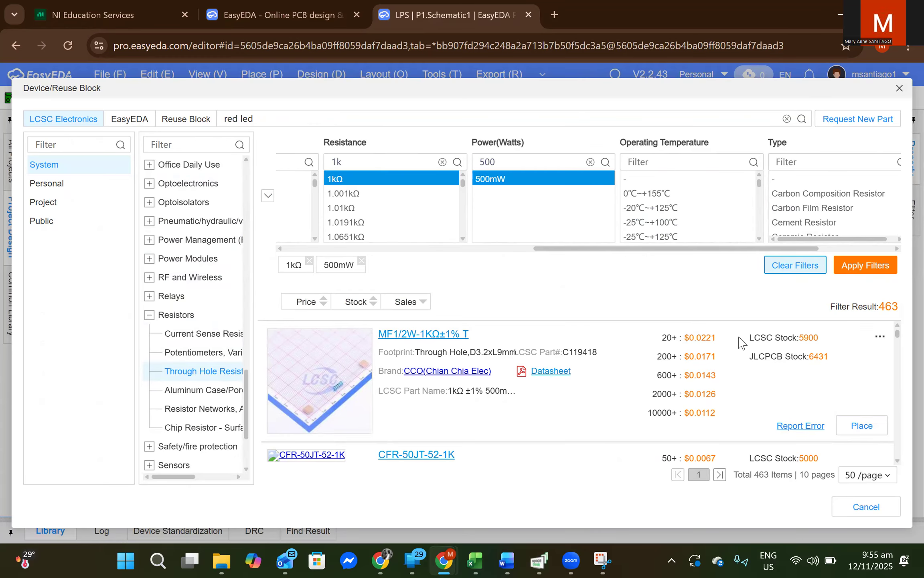
# Place the MF1/2W-1KΩ±1% T resistor vertically above LED1
pyautogui.doubleClick(699, 343)
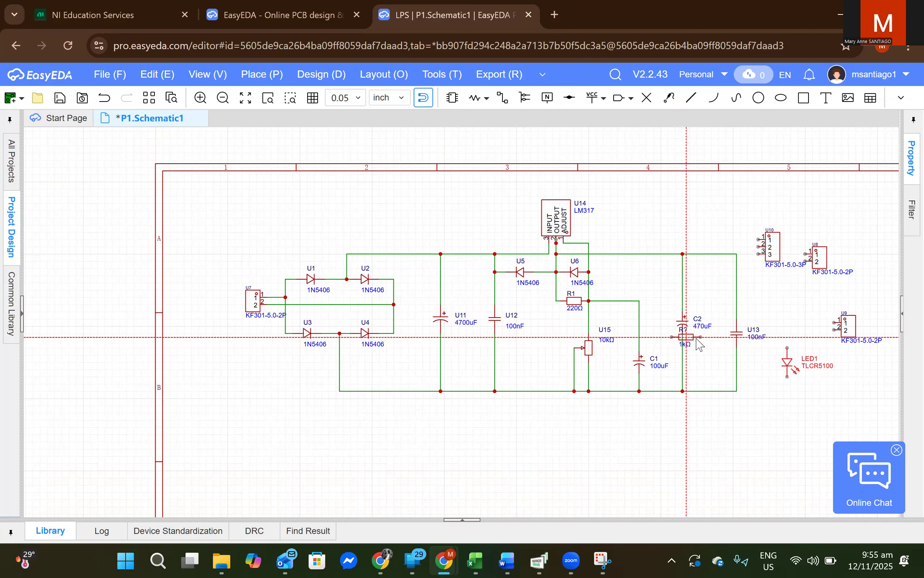
pyautogui.press('space')
pyautogui.click(784, 297)
pyautogui.press('Escape')
# Move the 3-pin connector U10 and 2-pin connector U8 upward, clear of the LED branch area
pyautogui.moveTo(757, 242); pyautogui.dragTo(699, 206)
pyautogui.moveTo(816, 257); pyautogui.dragTo(831, 206)
# Wire resistor R2 and LED1 in series from the output rail at U13 down to the common bottom rail
pyautogui.click(502, 98)
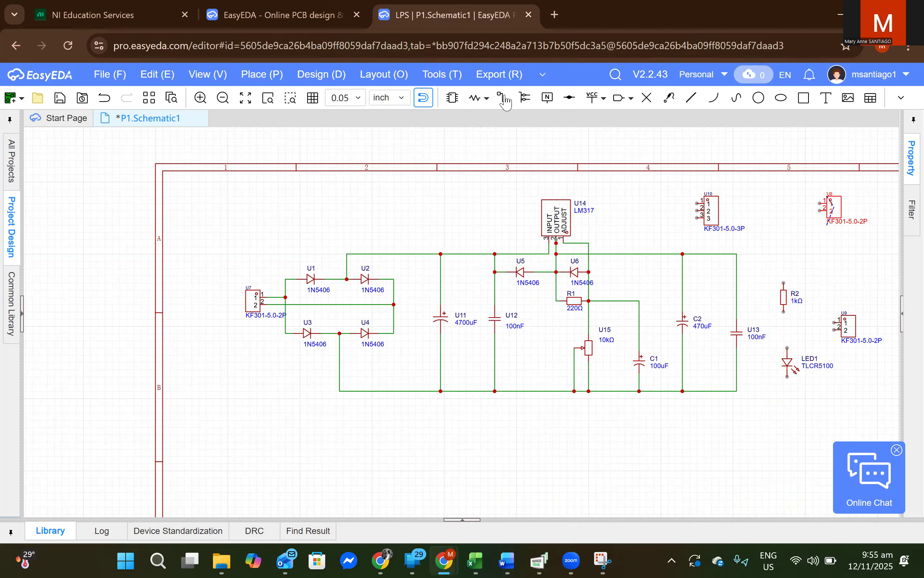
pyautogui.click(784, 283)
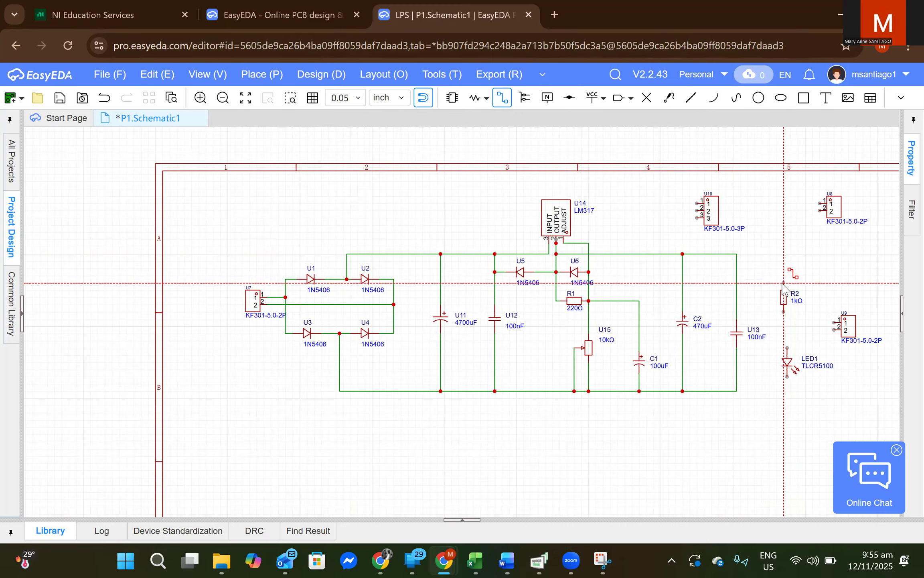
pyautogui.click(737, 254)
pyautogui.click(783, 311)
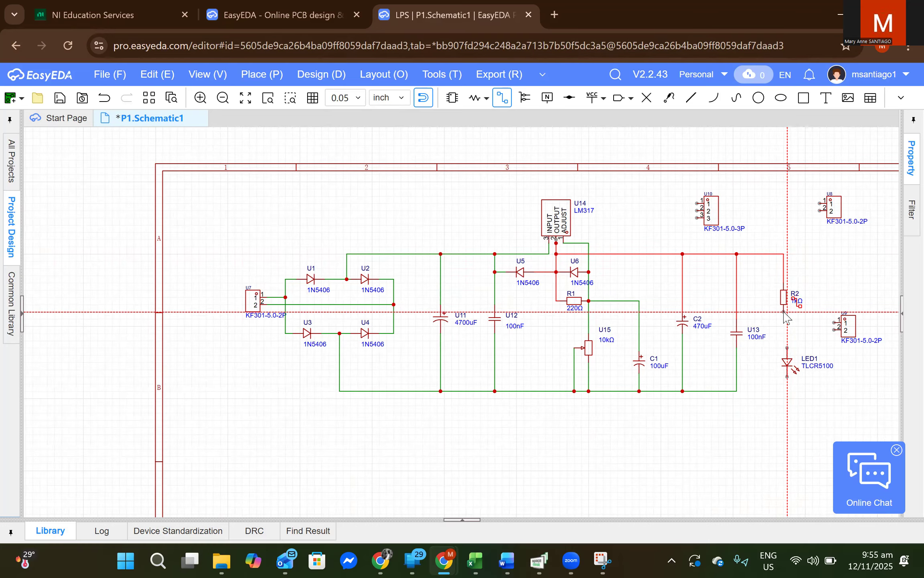
pyautogui.click(786, 349)
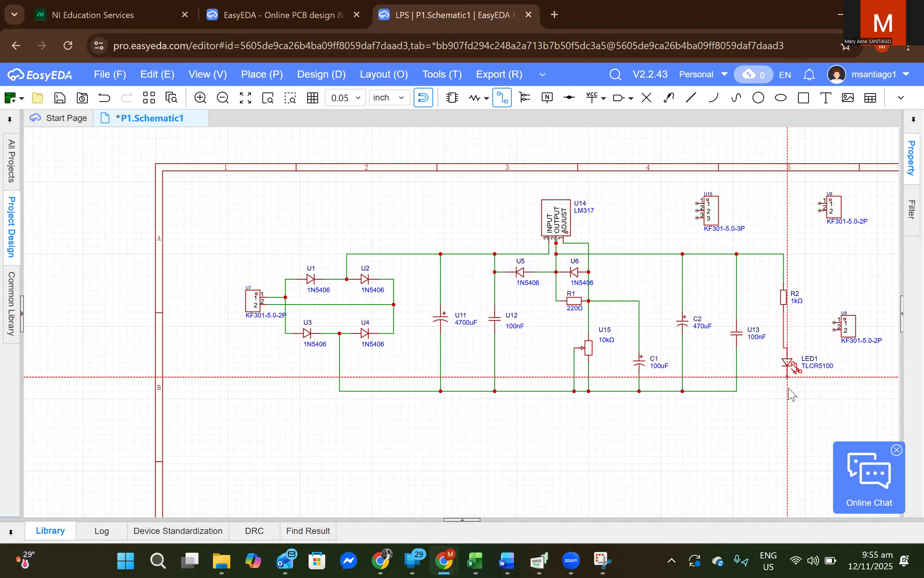
pyautogui.click(785, 377)
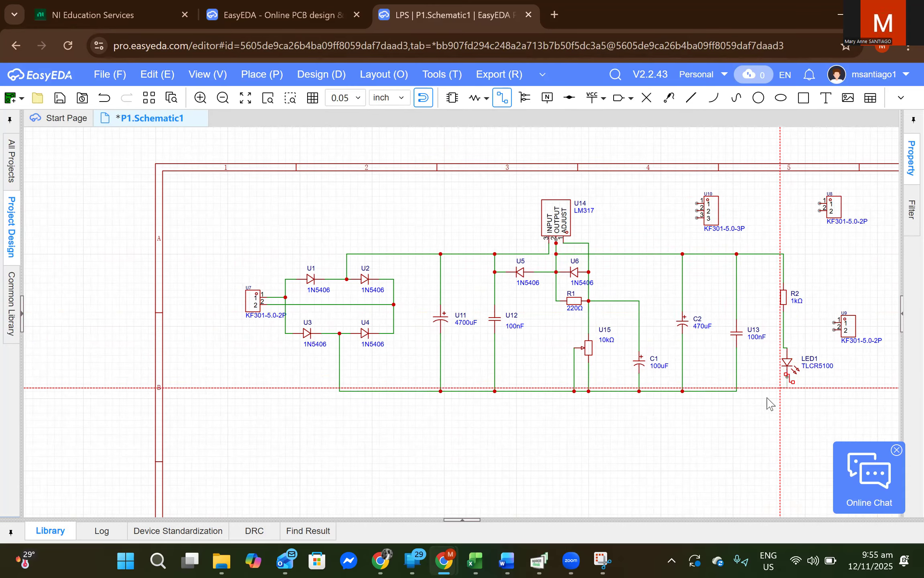
pyautogui.click(741, 391)
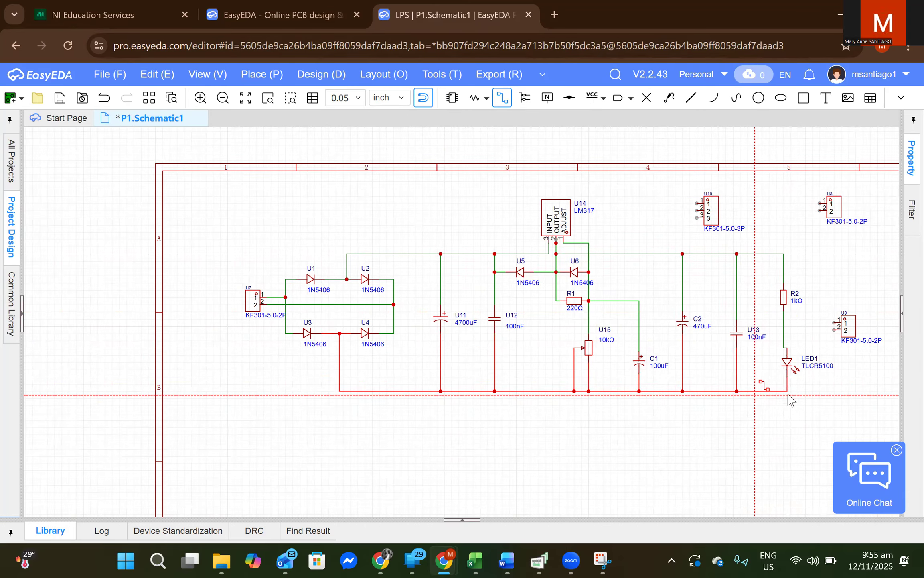
pyautogui.press('Escape')
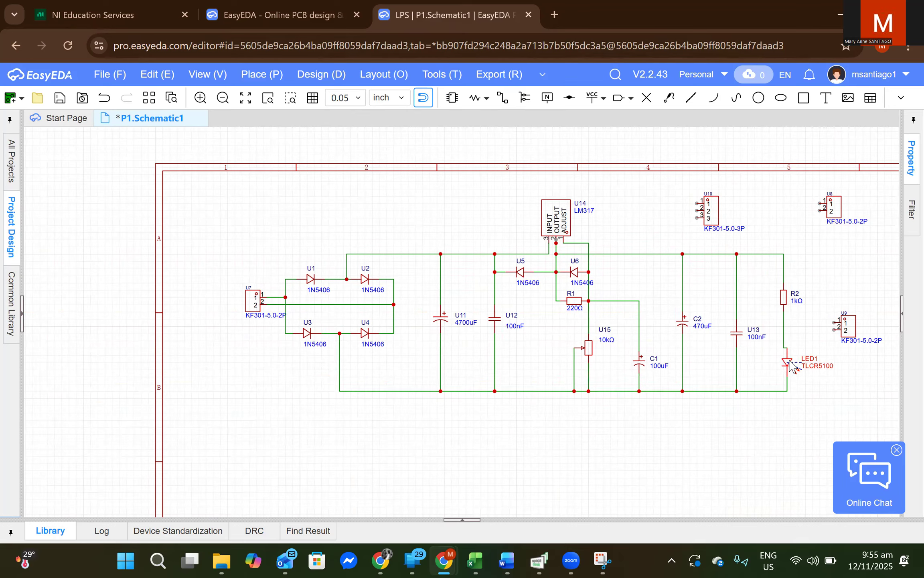
# Shift LED1 slightly so it lines up directly below resistor R2
pyautogui.moveTo(789, 360); pyautogui.dragTo(787, 359)
pyautogui.click(803, 335)
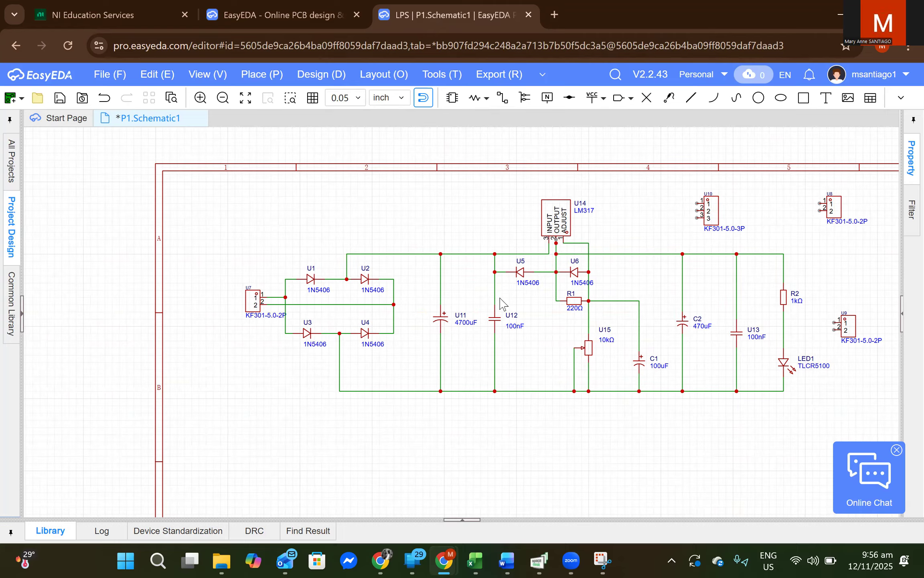
# Move 2-pin connector U9 up next to U10, and reposition connector U8 to the right of the R2 and LED1 branch
pyautogui.moveTo(903, 402); pyautogui.dragTo(842, 415)
pyautogui.moveTo(569, 222); pyautogui.dragTo(548, 266)
pyautogui.click(774, 249)
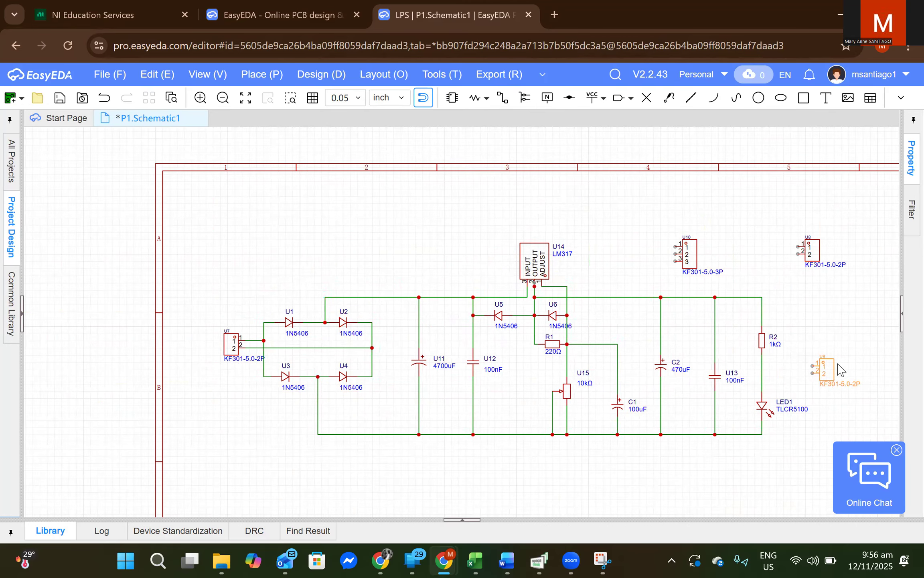
pyautogui.moveTo(823, 370); pyautogui.dragTo(732, 237)
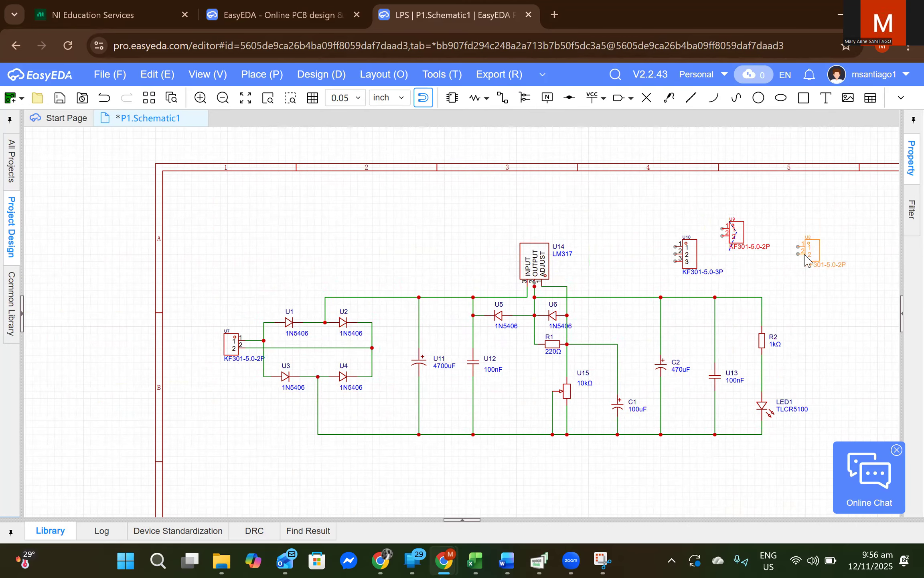
pyautogui.moveTo(801, 249); pyautogui.dragTo(840, 309)
pyautogui.click(816, 265)
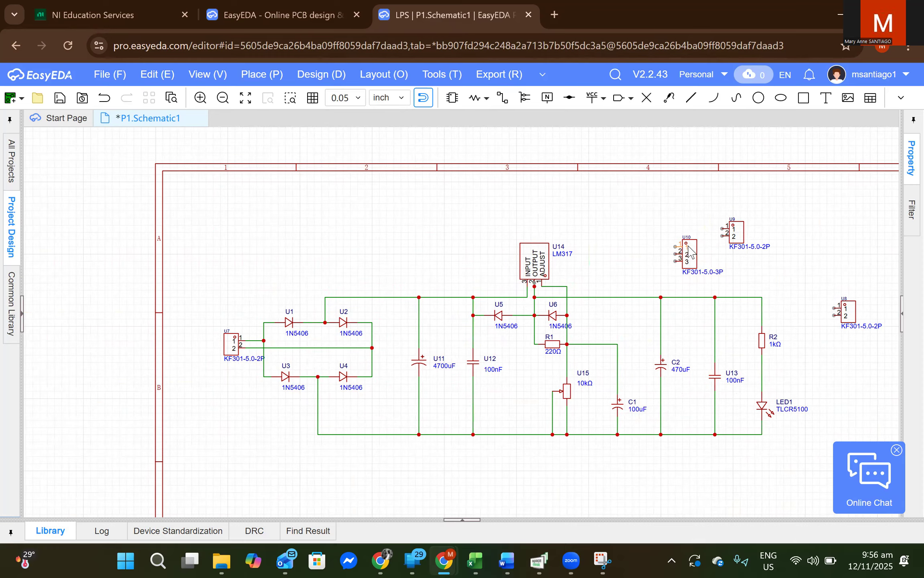
# Move connector U9 just below the common bottom rail, to the right of LED1, and rotate it so its pins face up
pyautogui.moveTo(742, 236); pyautogui.dragTo(788, 332)
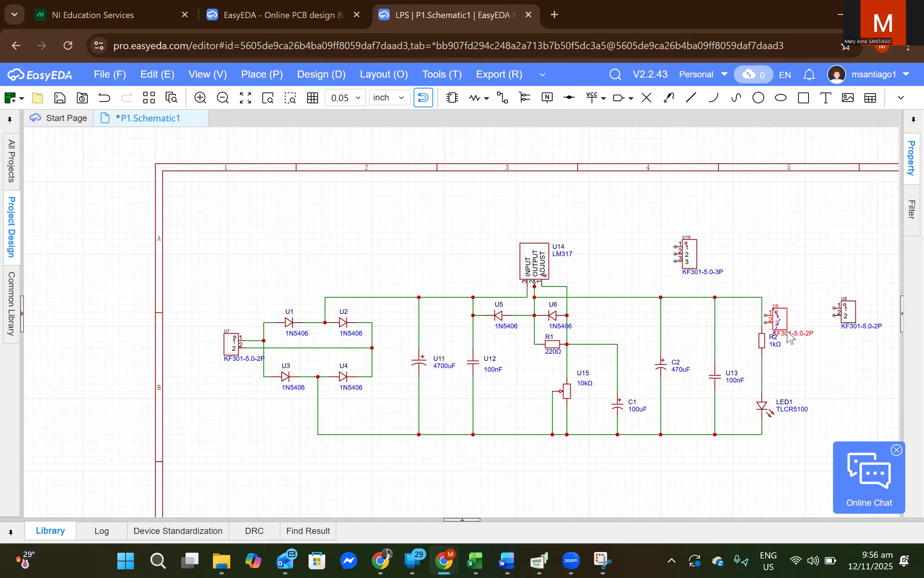
pyautogui.scroll(-1, 791, 367)
pyautogui.moveTo(792, 361); pyautogui.dragTo(567, 287, button='right')
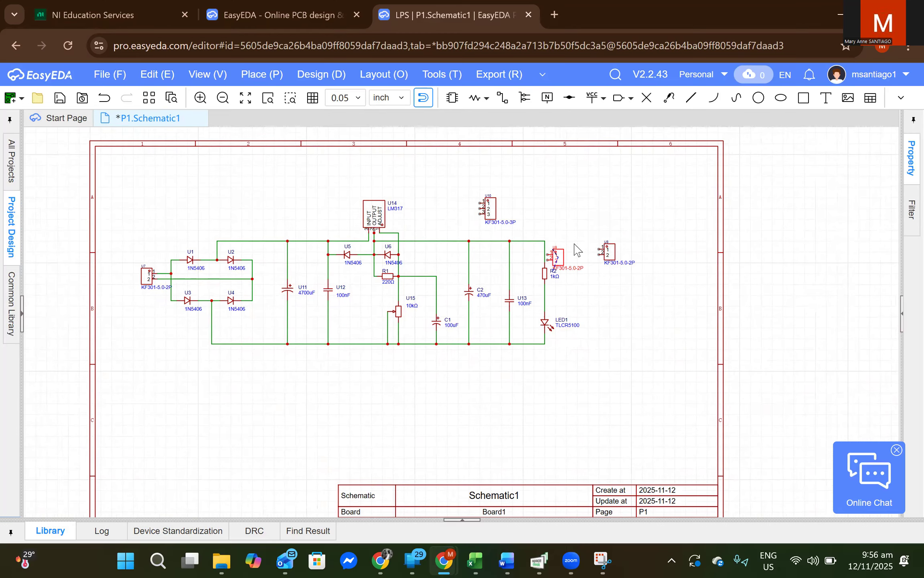
pyautogui.moveTo(561, 252); pyautogui.dragTo(584, 354)
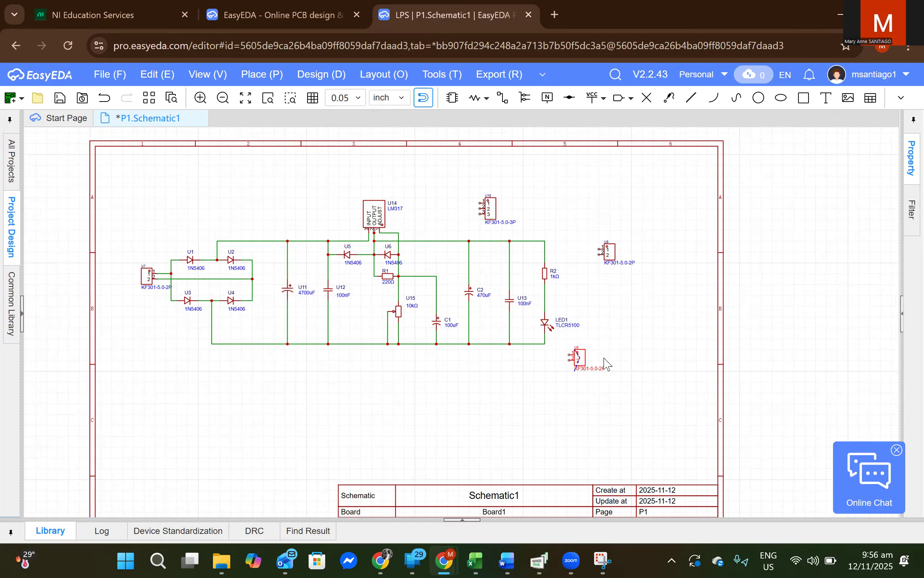
pyautogui.press('space')
pyautogui.press('space')
pyautogui.press('space')
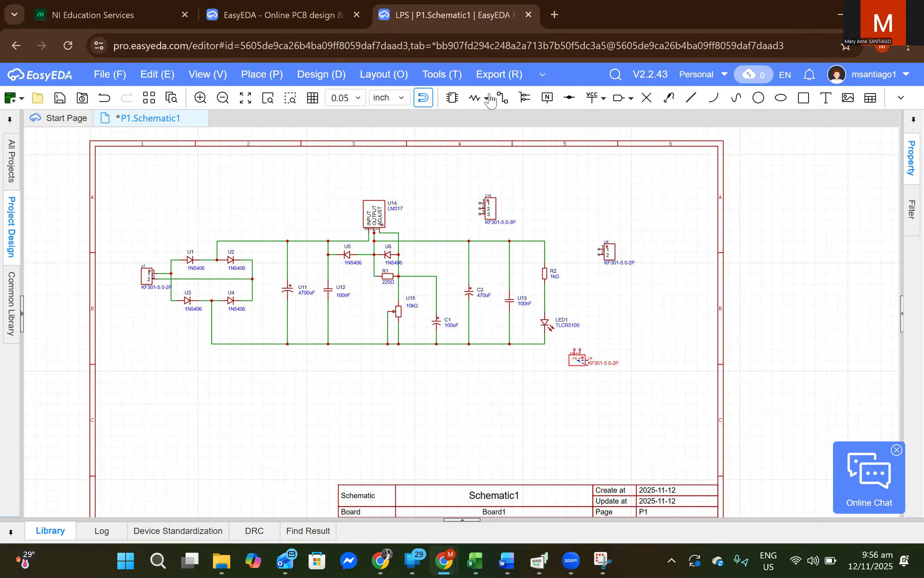
# Wire U9 in series between the common rail below LED1 and pin 2 of U8, and shift both connectors to straighten the wires
pyautogui.click(502, 98)
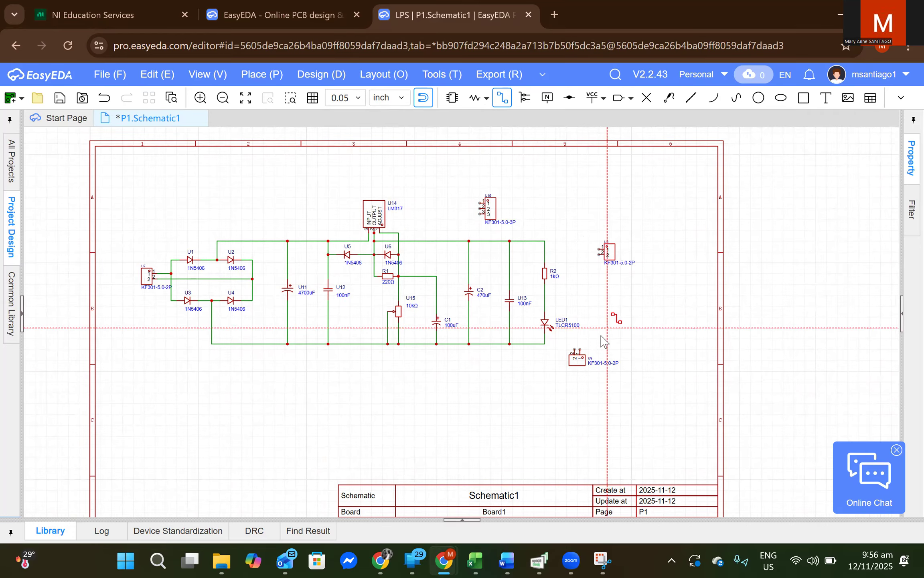
pyautogui.click(575, 349)
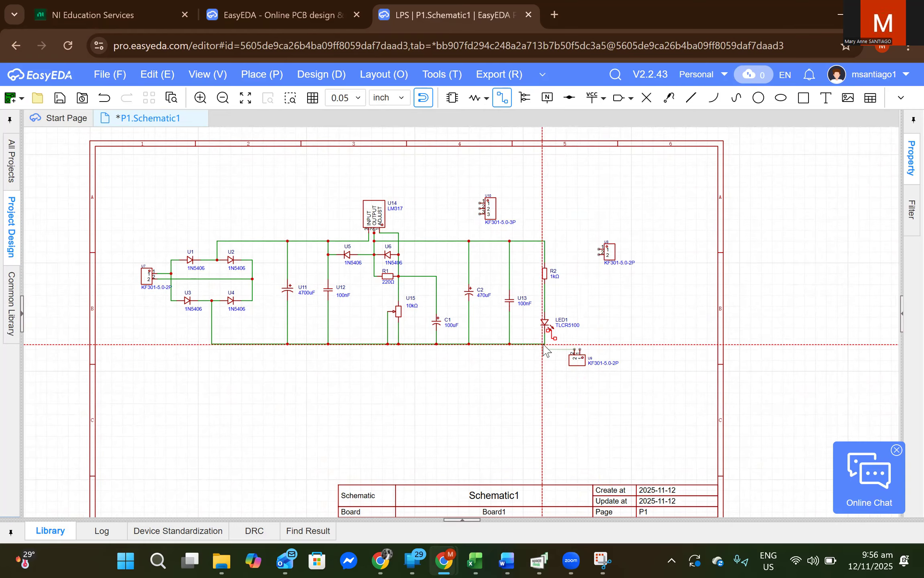
pyautogui.click(544, 344)
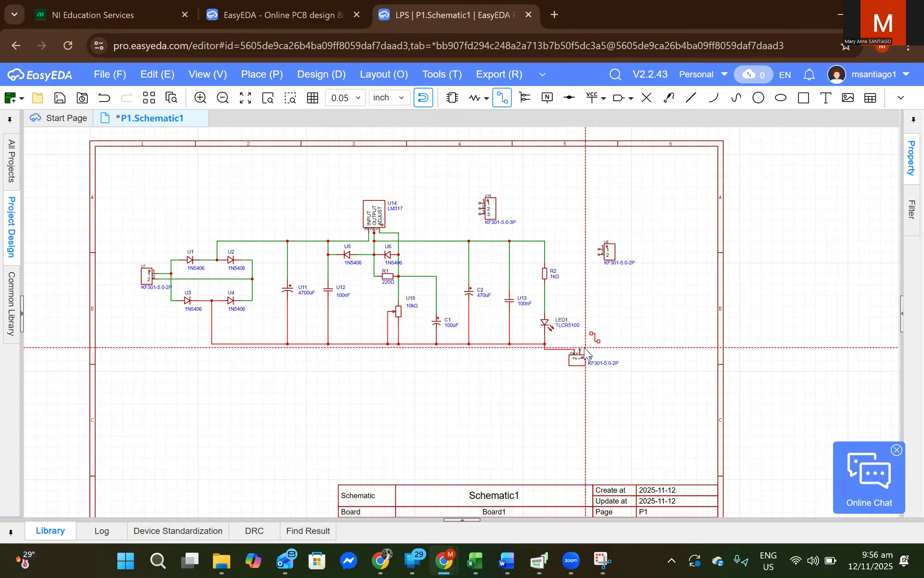
pyautogui.click(599, 254)
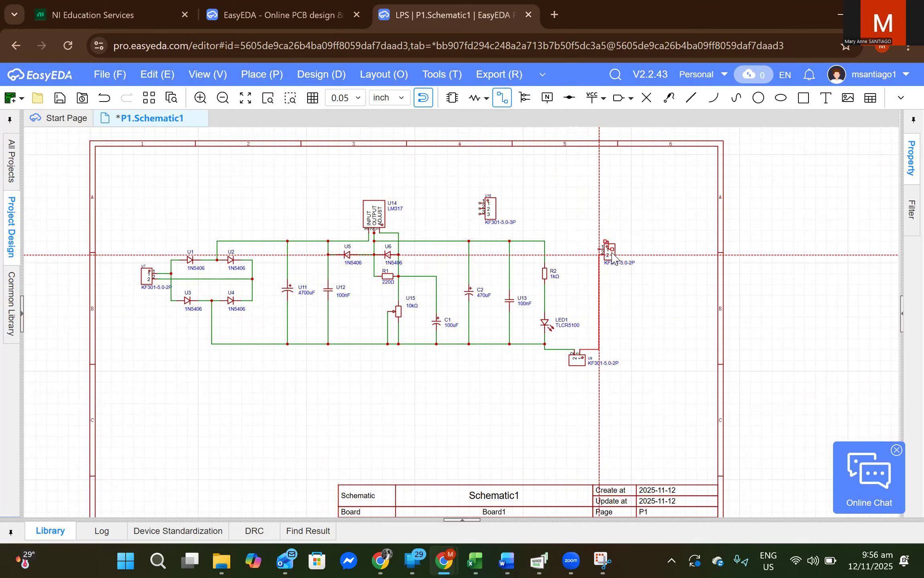
pyautogui.press('Escape')
pyautogui.moveTo(613, 258); pyautogui.dragTo(640, 274)
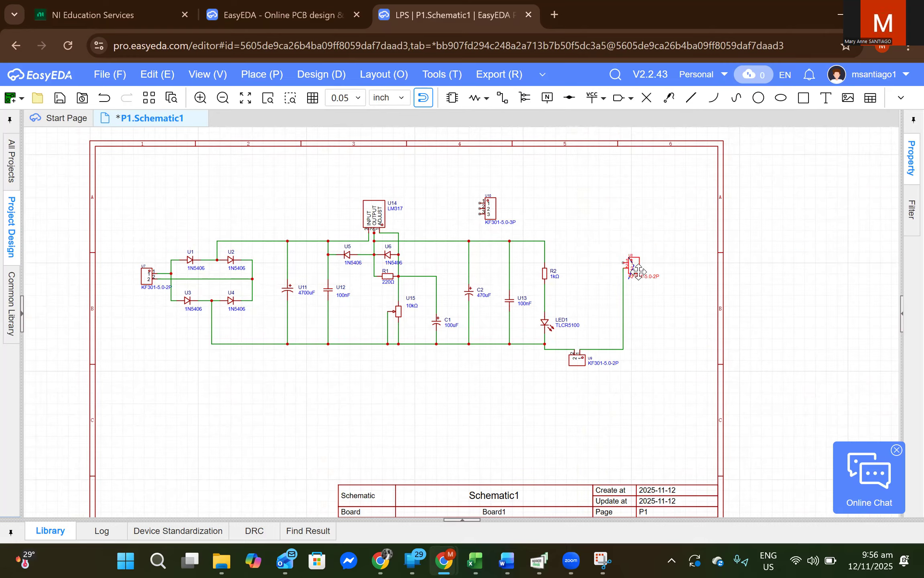
pyautogui.moveTo(585, 362); pyautogui.dragTo(584, 356)
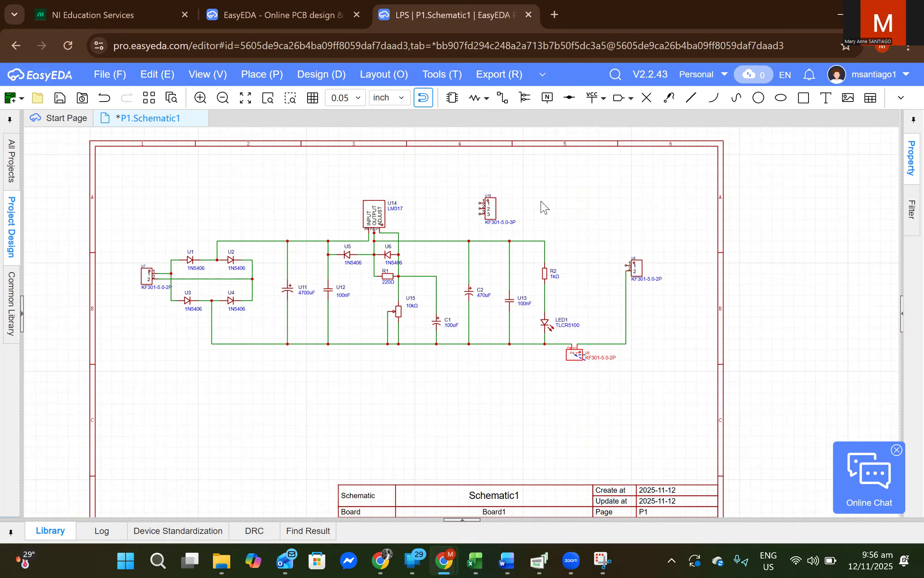
# Move the 3-pin connector U10 up above the output rail and rotate it so its pins face down
pyautogui.moveTo(498, 220); pyautogui.dragTo(527, 182)
pyautogui.press('r')
pyautogui.click(565, 192)
# Wire U10's pins 1, 2 and 3 to the LM317 input rail, the common bottom rail and the output rail respectively
pyautogui.click(502, 97)
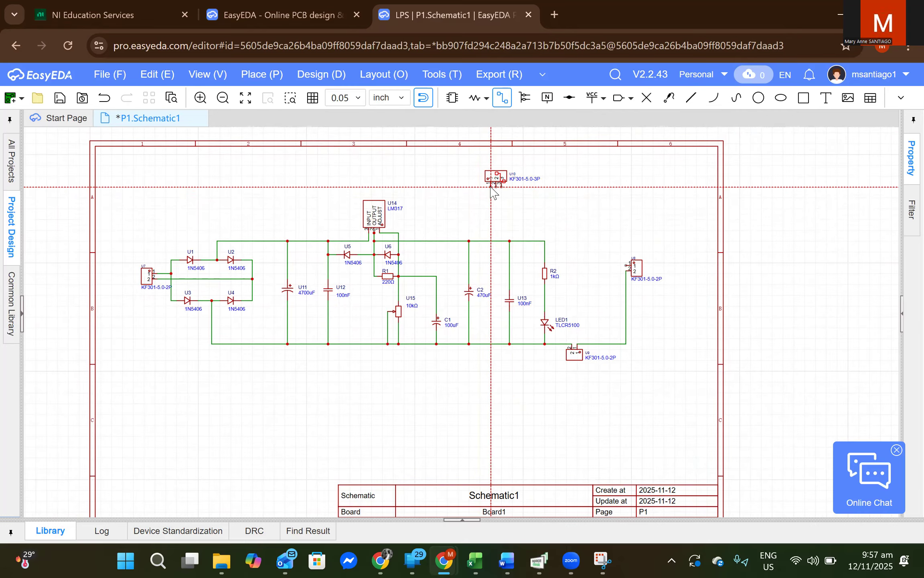
pyautogui.click(331, 187)
pyautogui.click(329, 241)
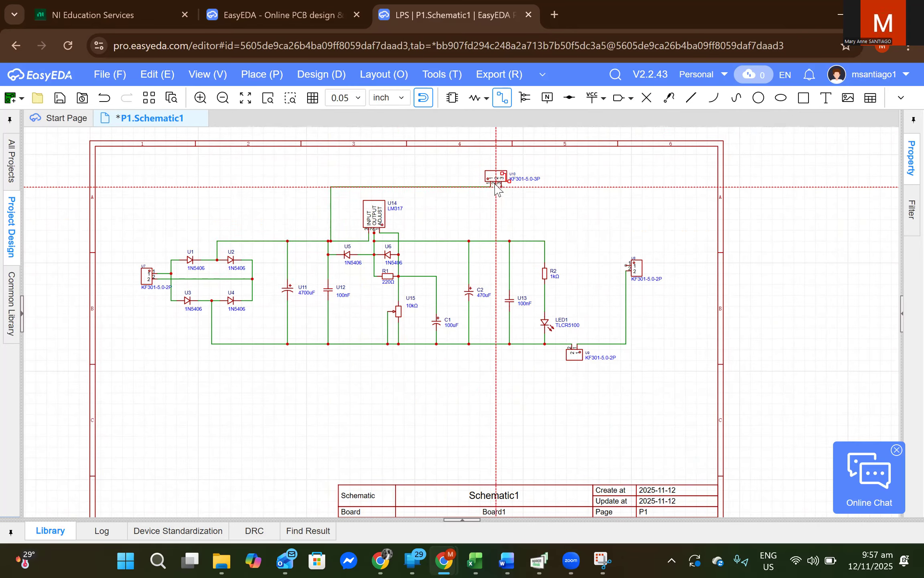
pyautogui.click(496, 344)
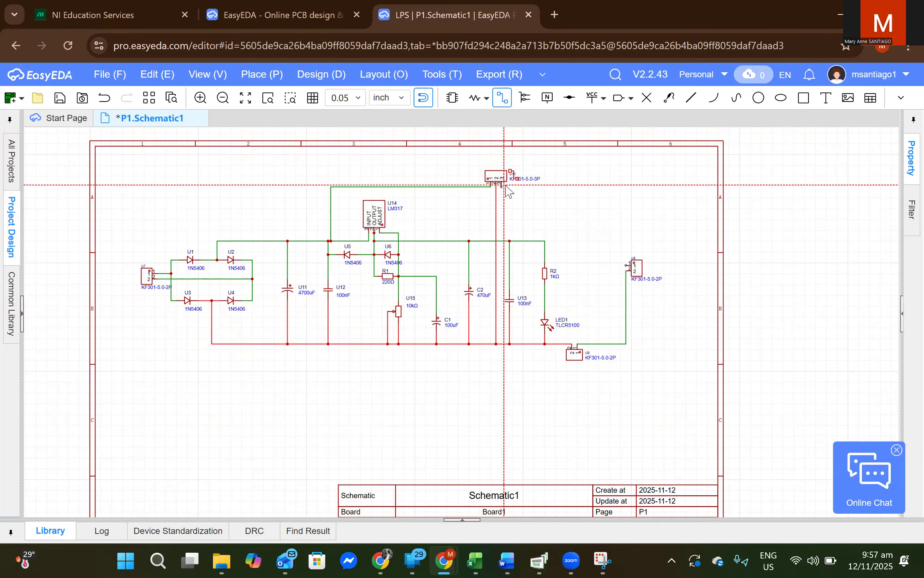
pyautogui.click(502, 186)
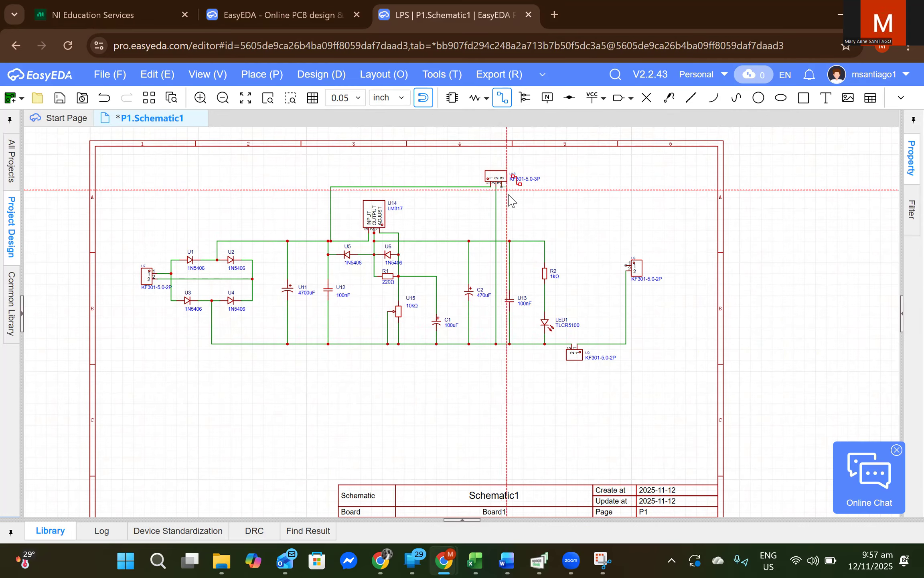
pyautogui.click(510, 241)
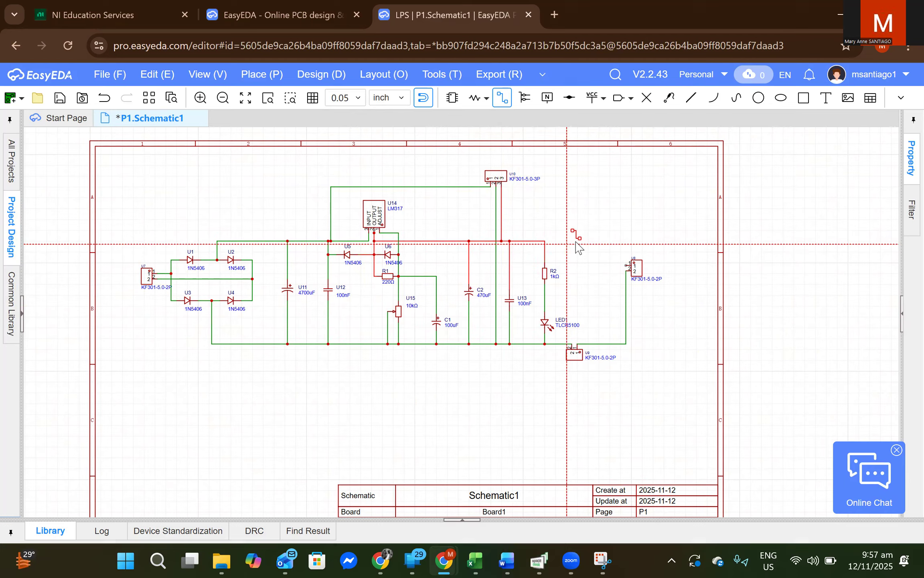
# Extend the output rail from the top of the R2 branch to pin 1 of connector U8
pyautogui.click(545, 241)
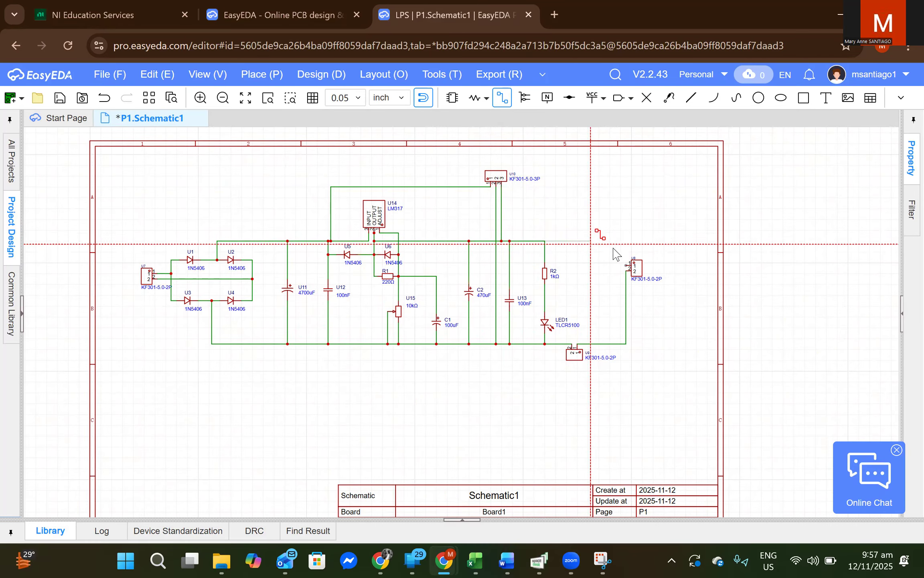
pyautogui.click(626, 265)
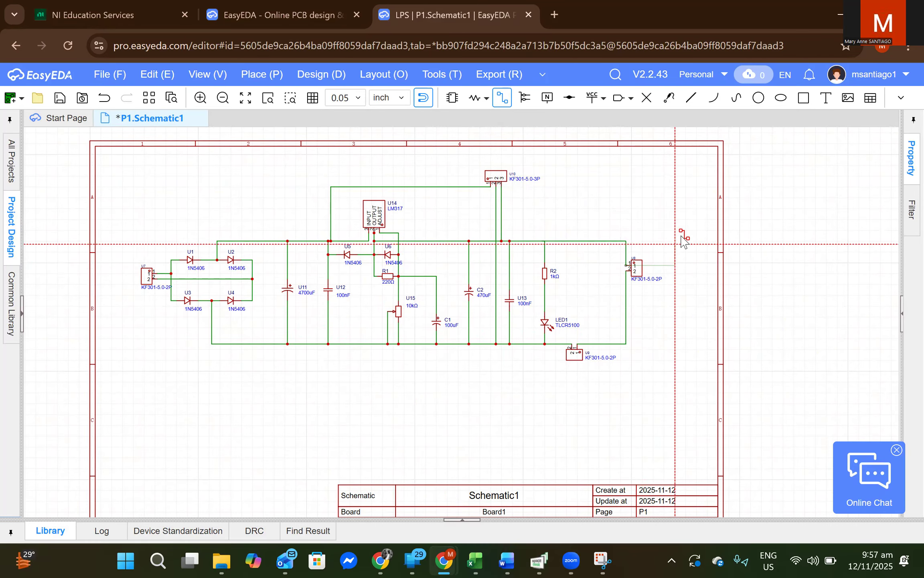
pyautogui.scroll(-3, 689, 221)
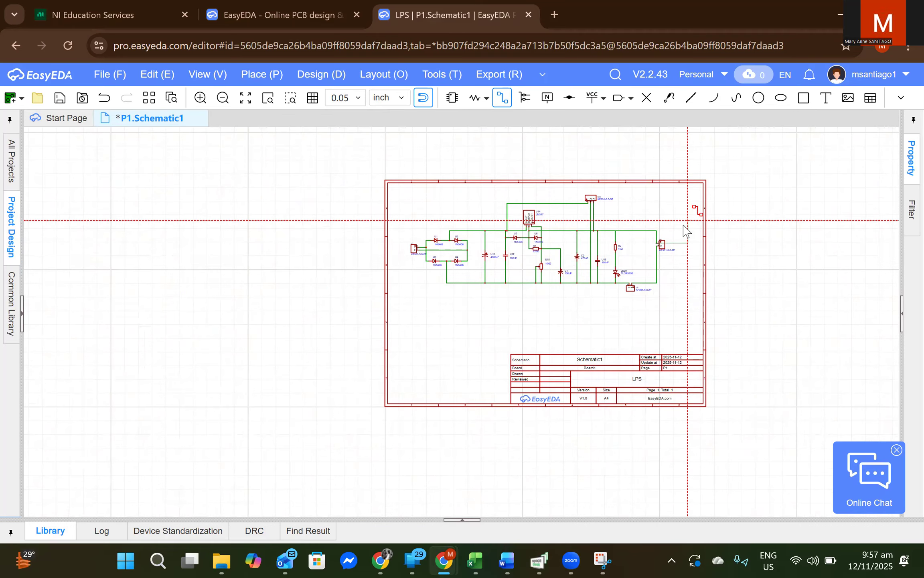
pyautogui.scroll(8, 689, 221)
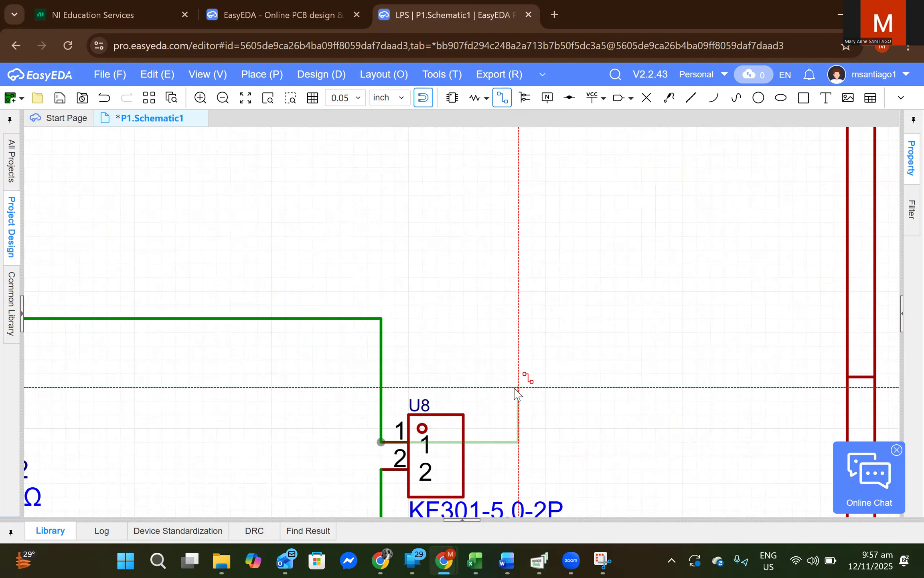
pyautogui.press('Escape')
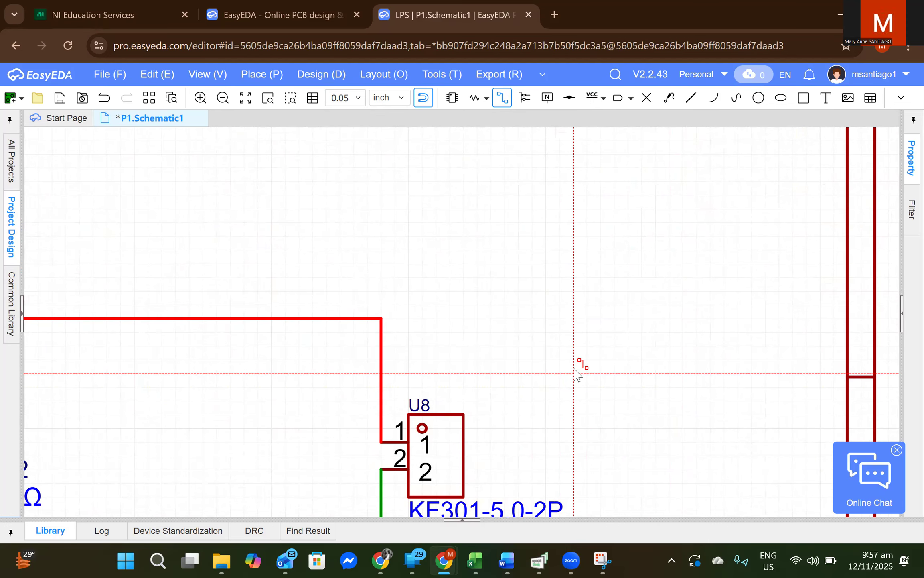
pyautogui.press('Escape')
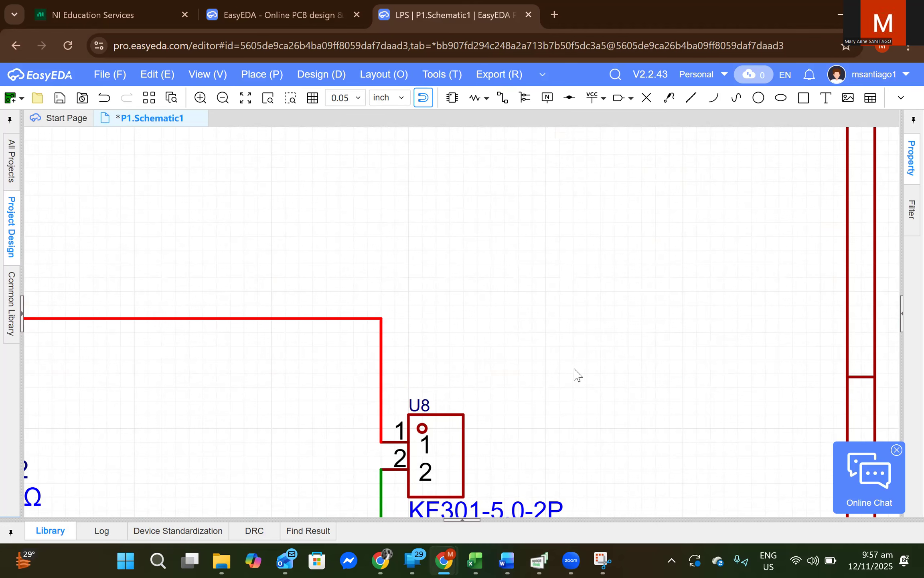
pyautogui.click(571, 370)
# Place a PGND symbol on the common bottom rail directly below capacitor U11
pyautogui.scroll(-5, 578, 371)
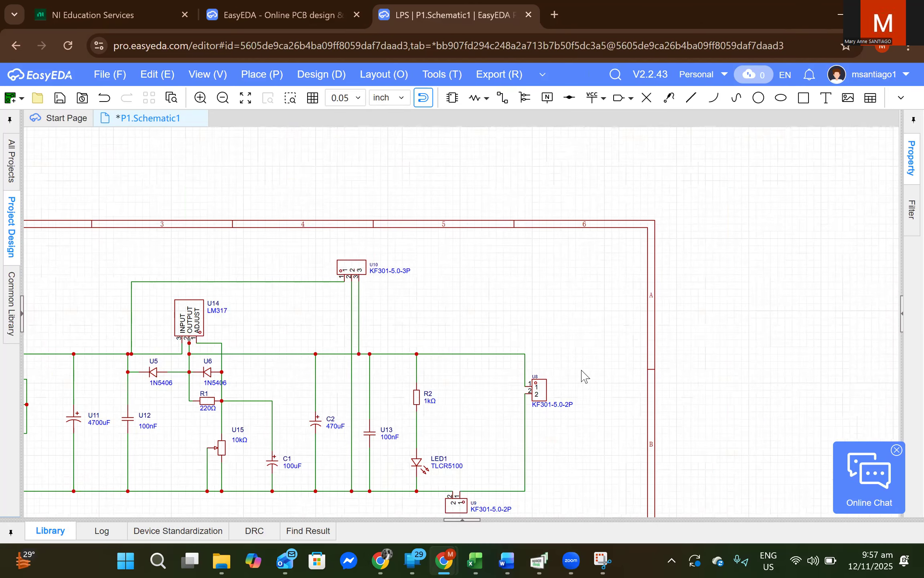
pyautogui.scroll(-2, 582, 378)
pyautogui.scroll(3, 602, 337)
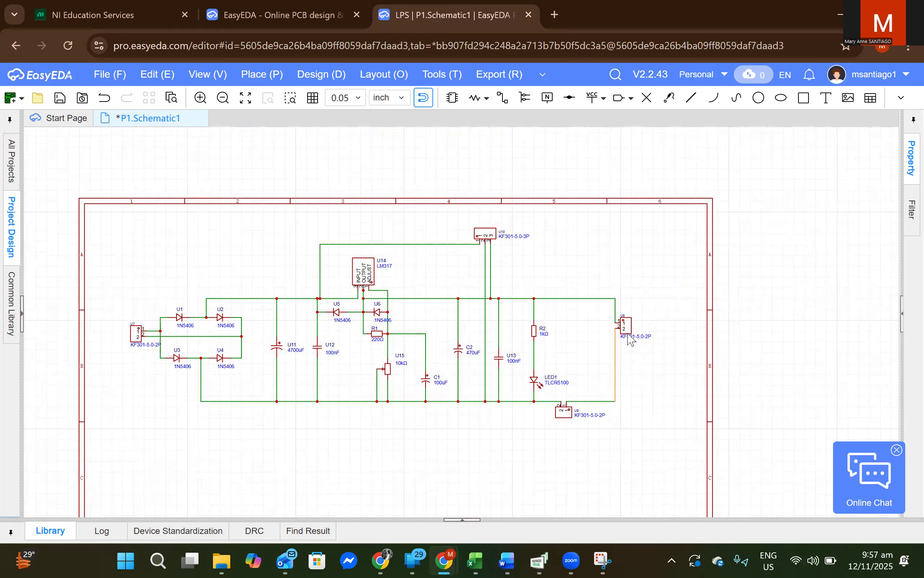
pyautogui.scroll(-2, 629, 345)
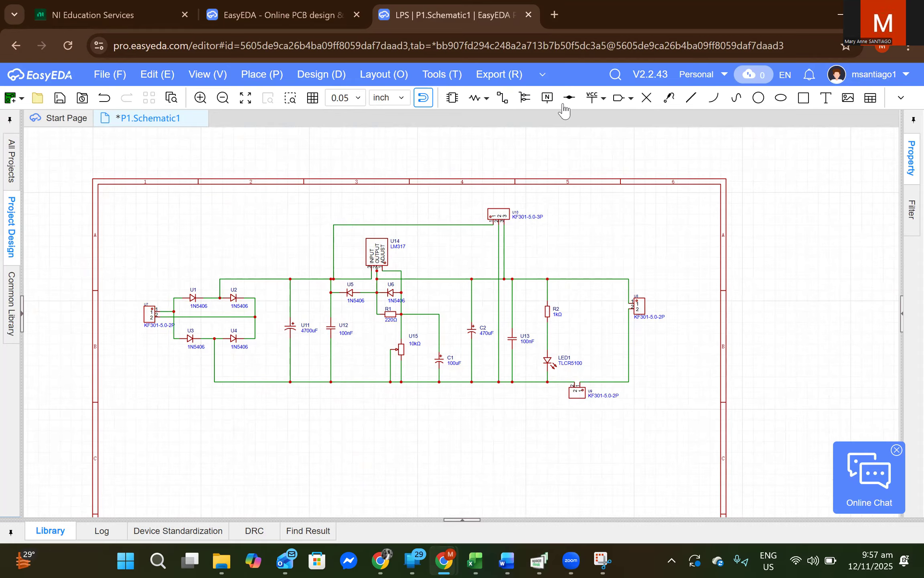
pyautogui.click(603, 99)
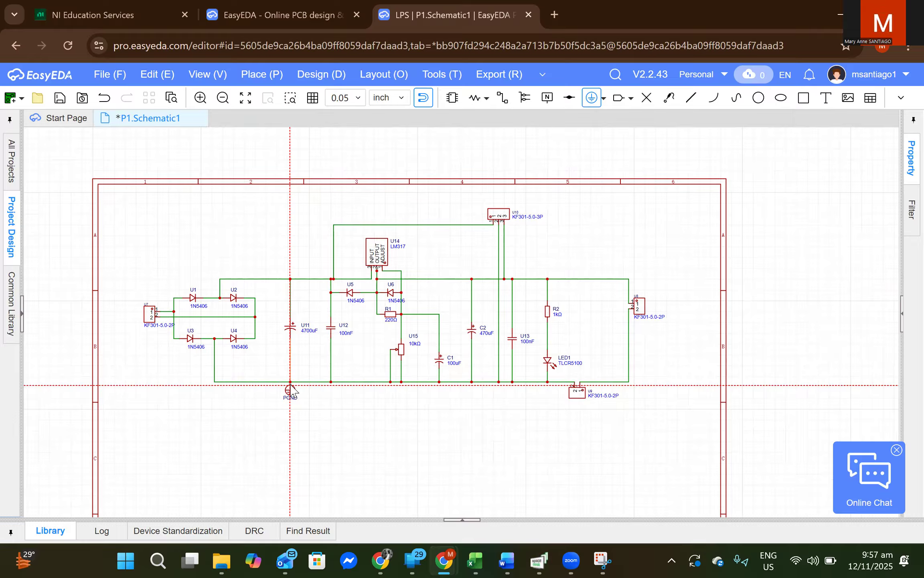
pyautogui.click(290, 382)
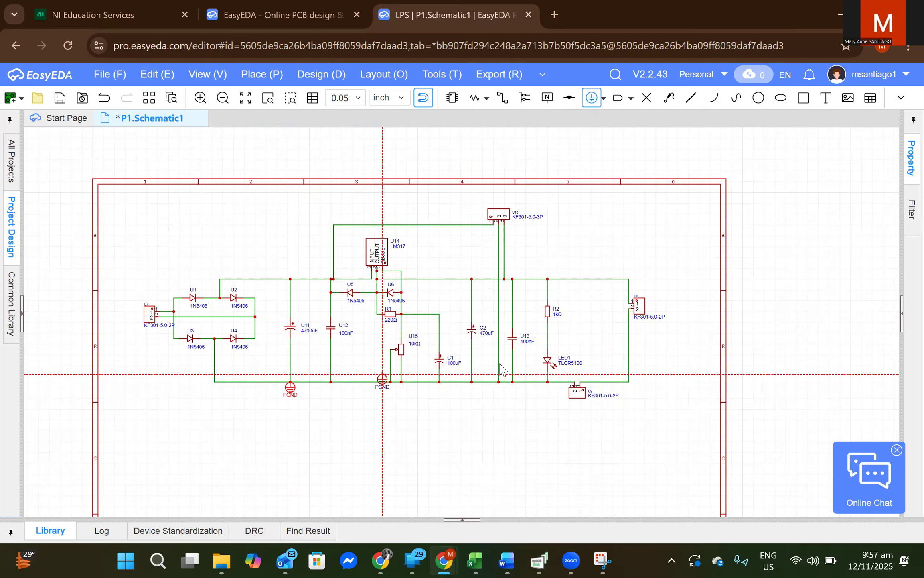
pyautogui.press('Escape')
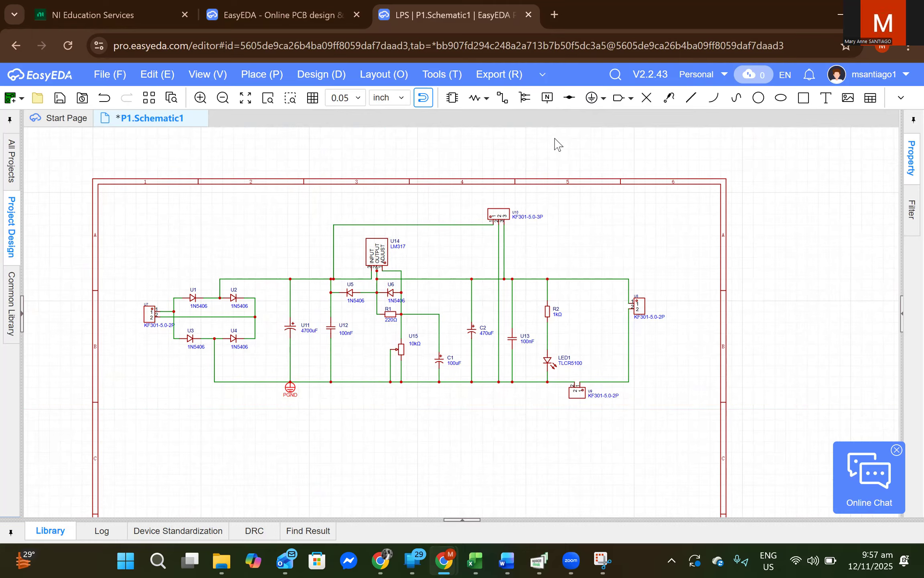
# Place a GND symbol at the wire corner below U8, where the line from U9 meets it
pyautogui.click(589, 98)
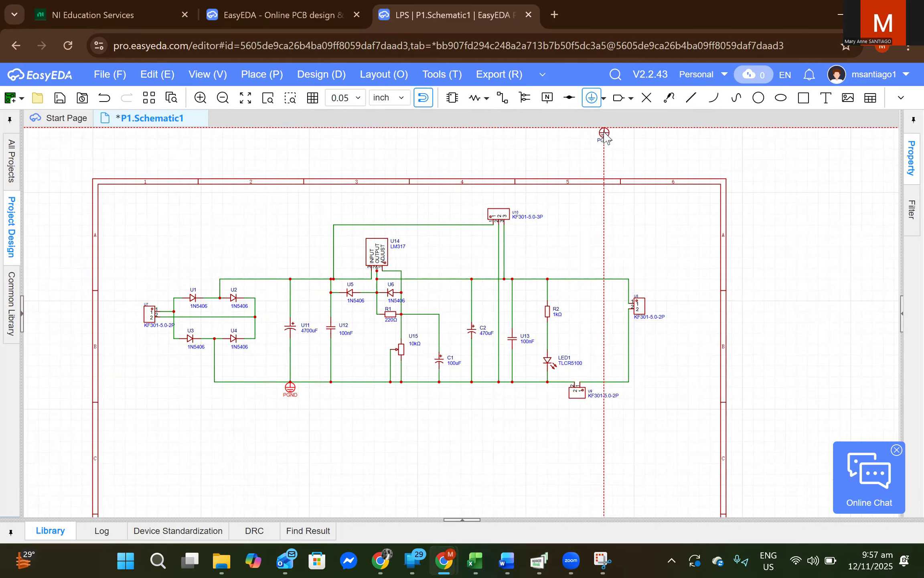
pyautogui.click(604, 98)
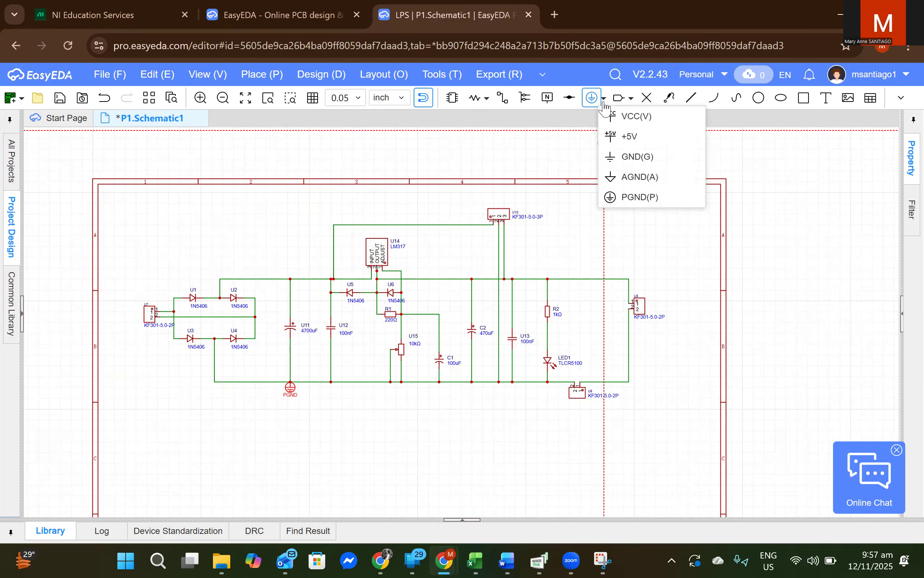
pyautogui.click(619, 159)
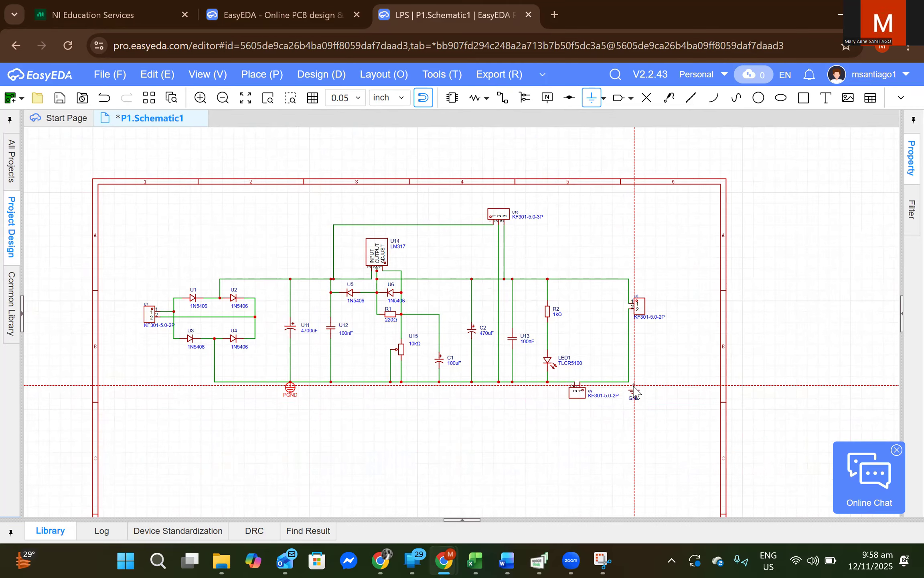
pyautogui.click(629, 384)
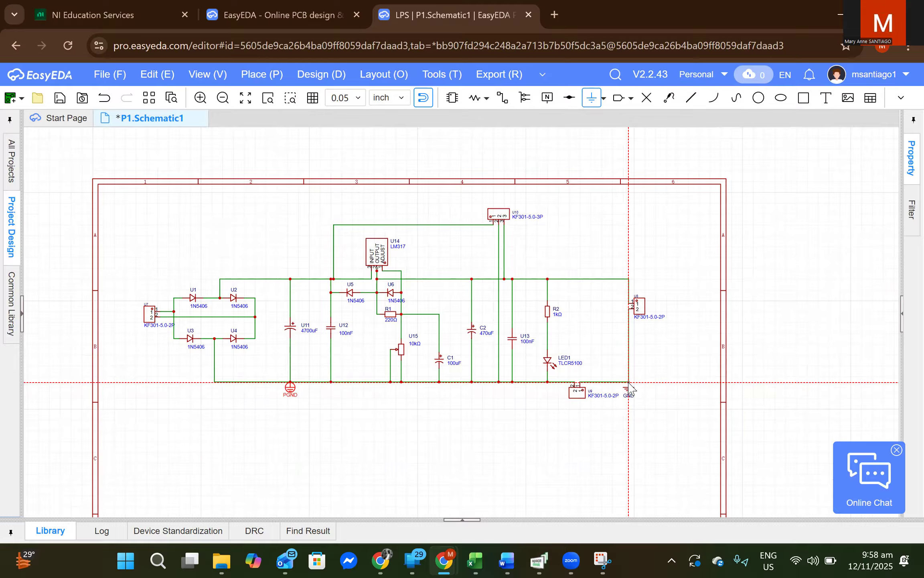
pyautogui.press('Escape')
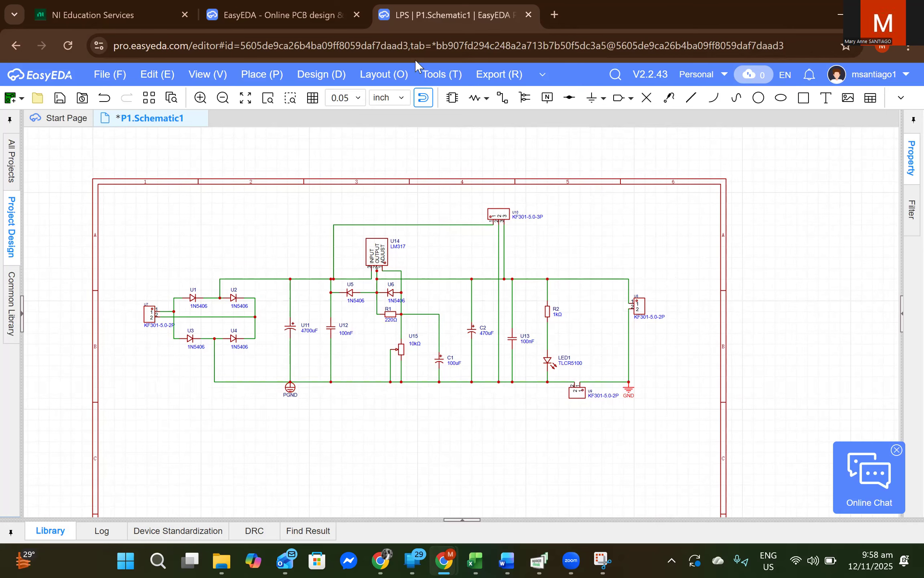
# Convert the schematic to a PCB and apply all the listed component changes to the new board
pyautogui.click(379, 75)
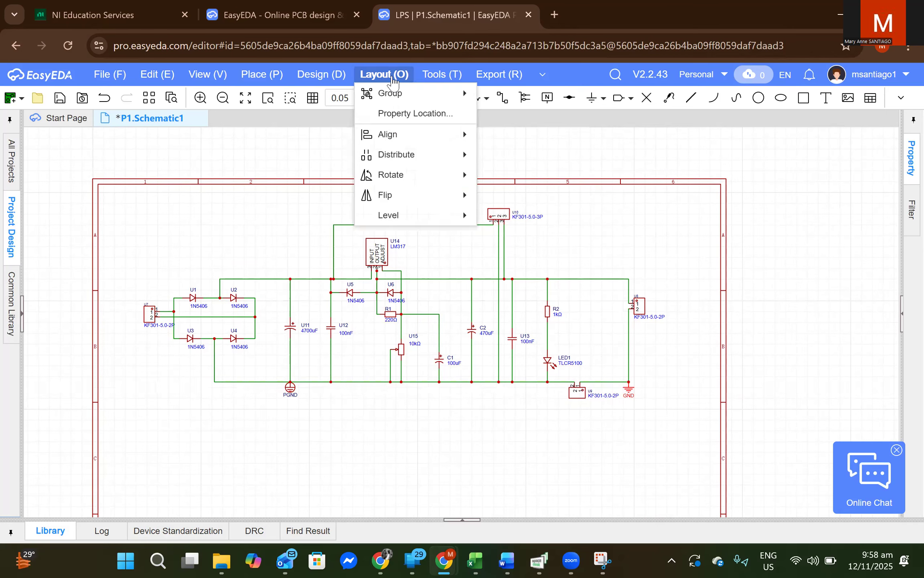
pyautogui.moveTo(325, 76)
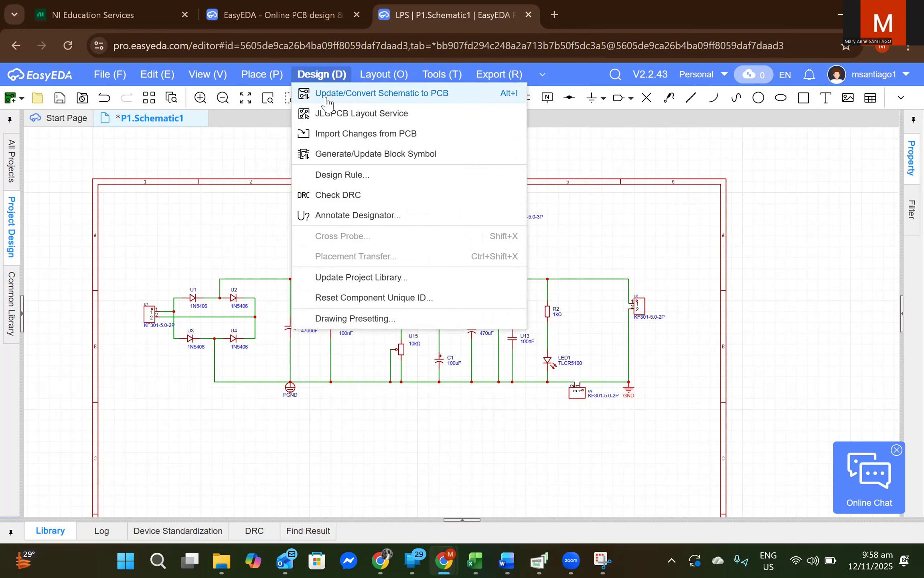
pyautogui.click(327, 96)
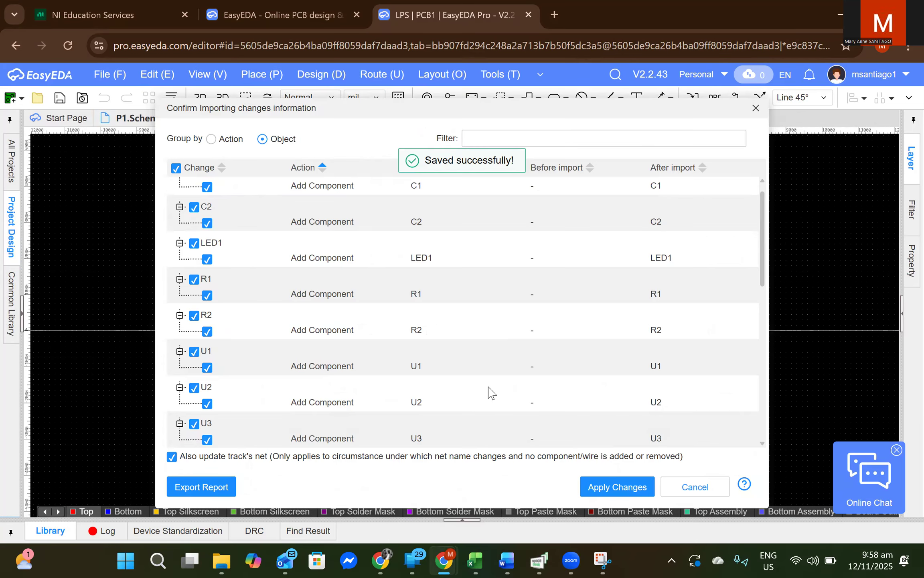
pyautogui.click(598, 487)
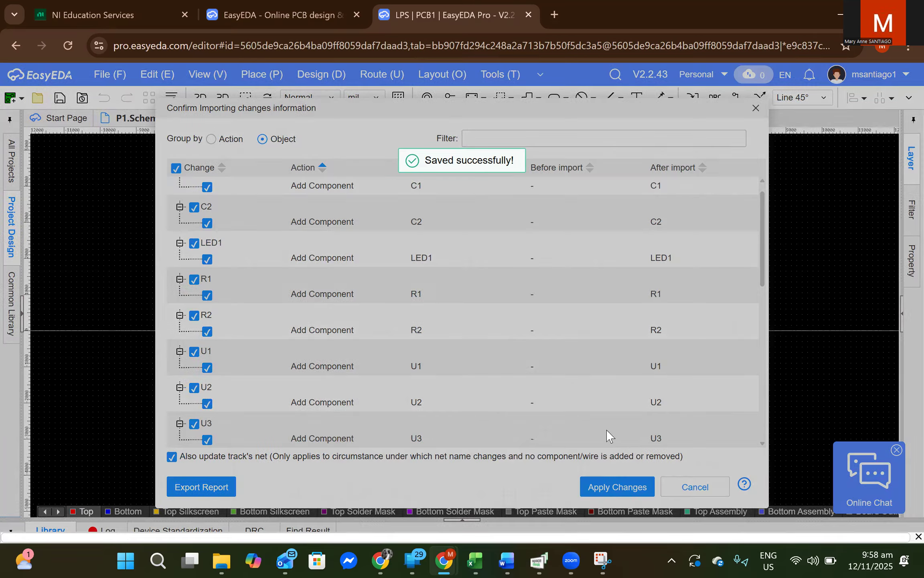
pyautogui.scroll(-1, 735, 392)
pyautogui.scroll(3, 731, 391)
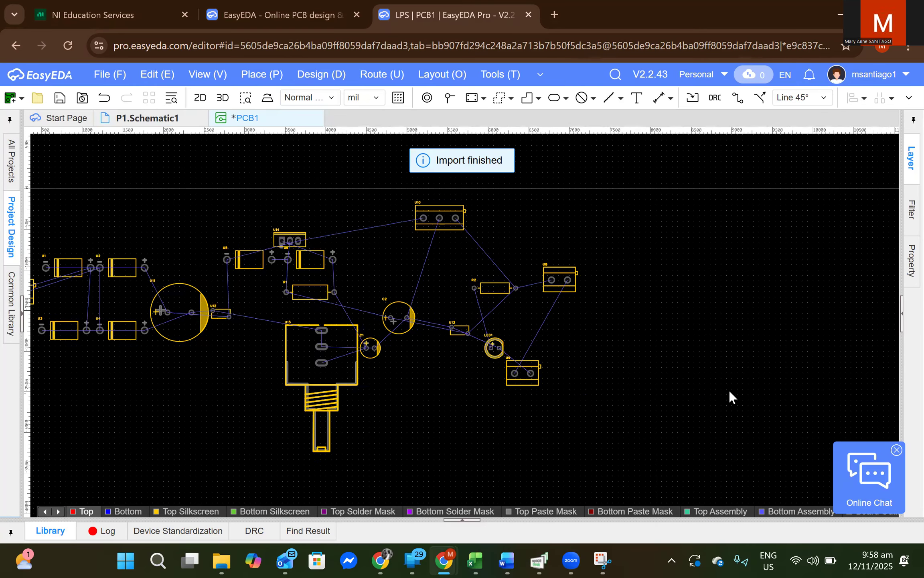
pyautogui.scroll(-2, 716, 389)
pyautogui.scroll(3, 688, 395)
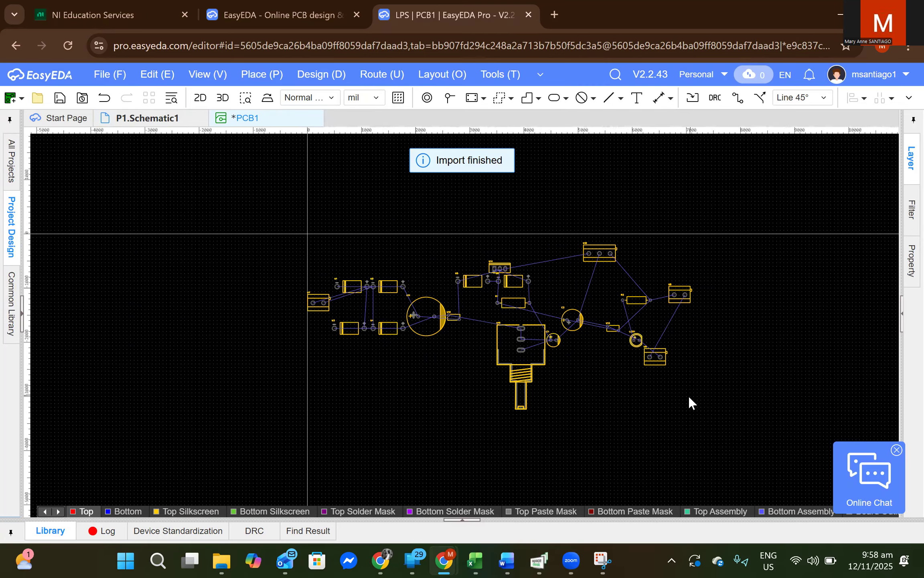
pyautogui.scroll(-3, 687, 396)
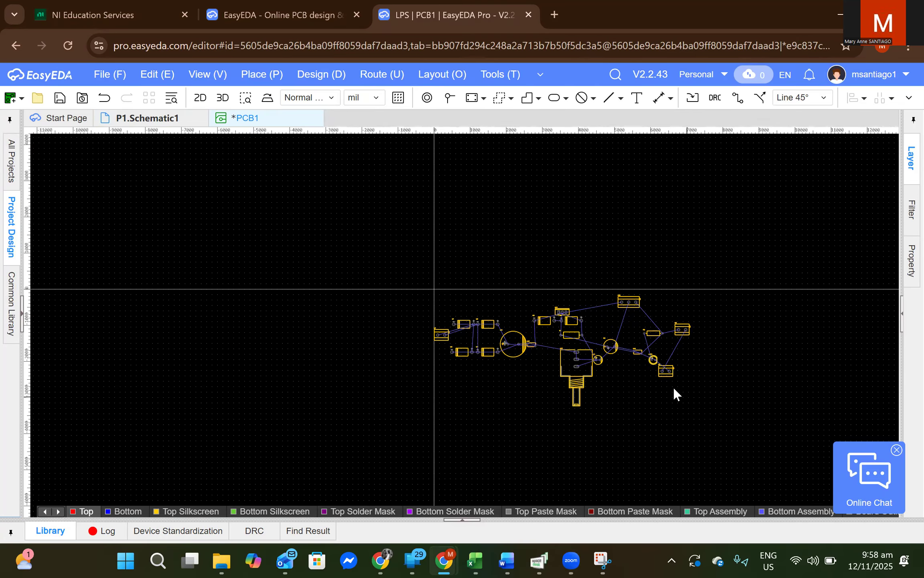
pyautogui.moveTo(494, 276); pyautogui.dragTo(414, 291, button='right')
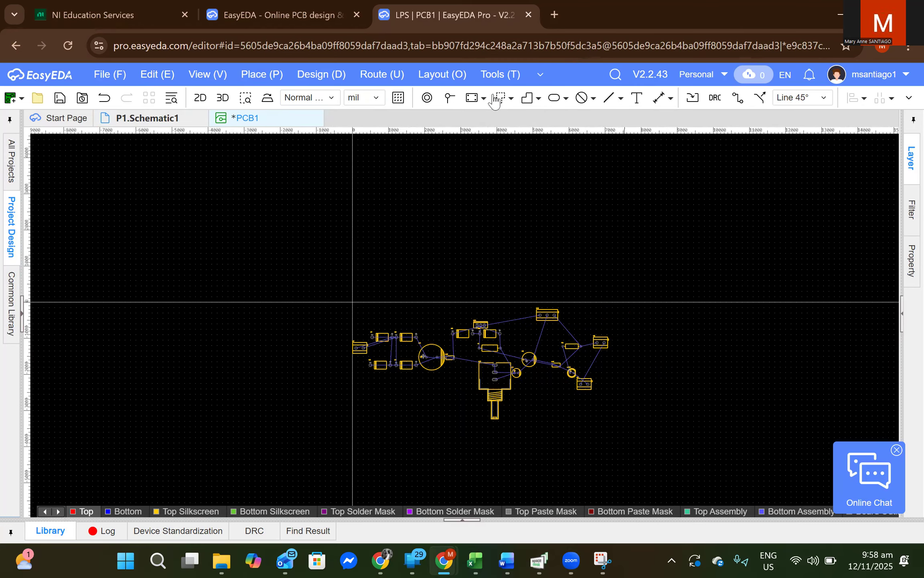
pyautogui.click(476, 99)
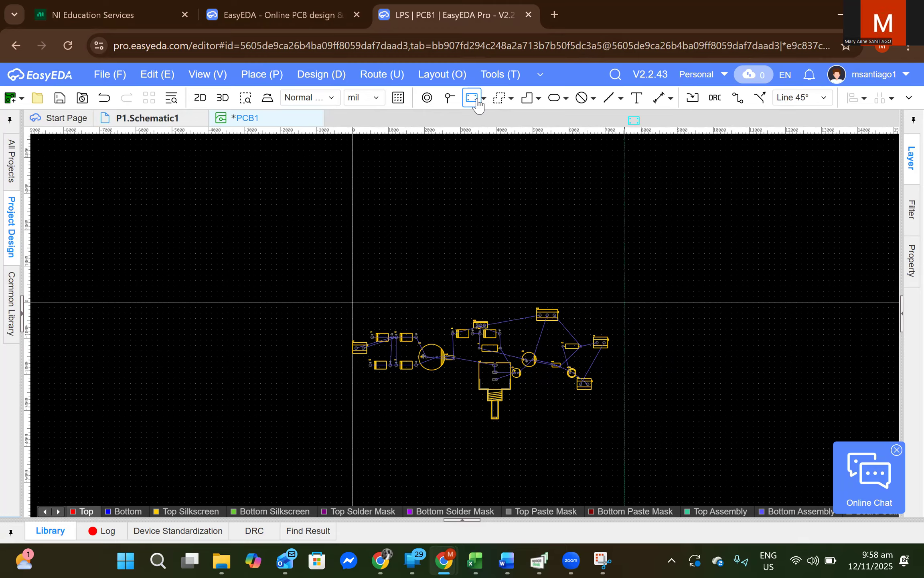
pyautogui.click(370, 179)
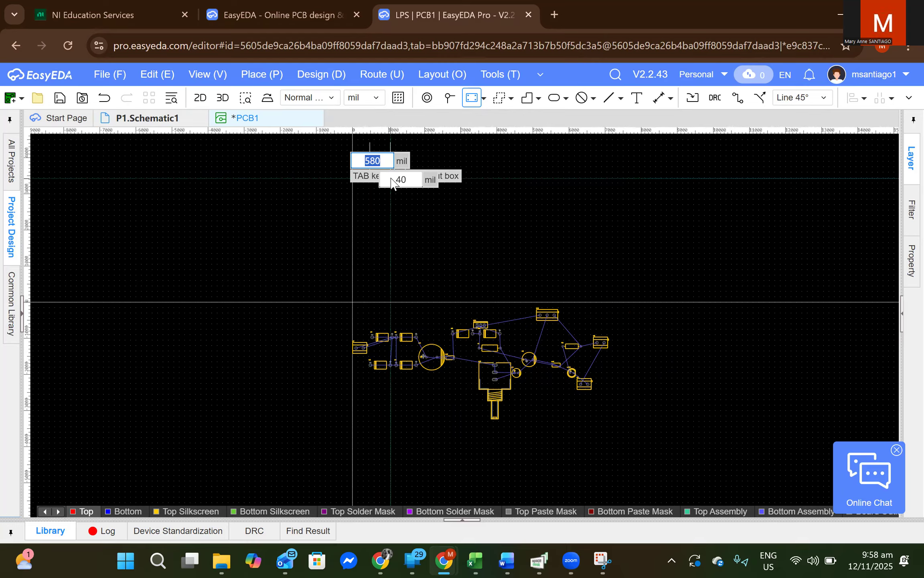
pyautogui.press('Escape')
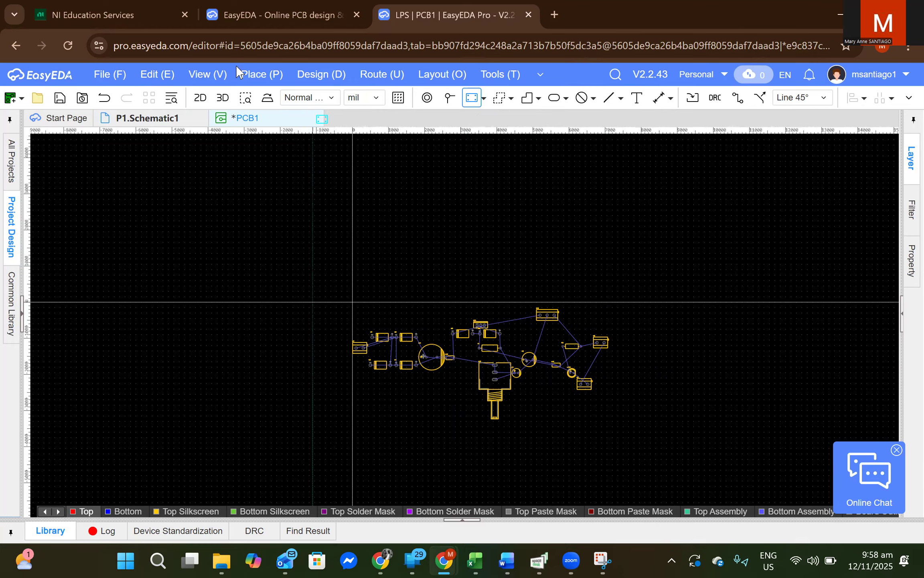
# Set the PCB's measurement unit to mm
pyautogui.click(207, 75)
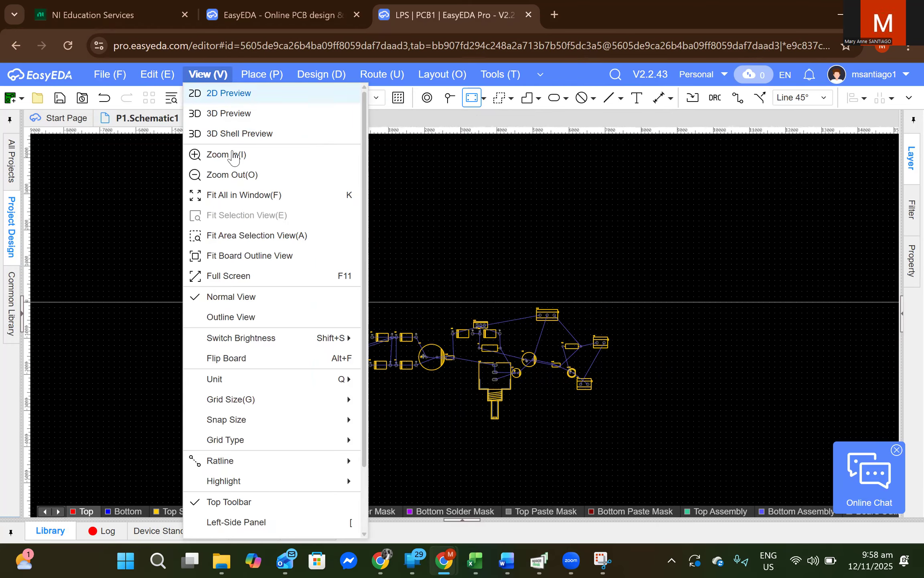
pyautogui.moveTo(264, 381)
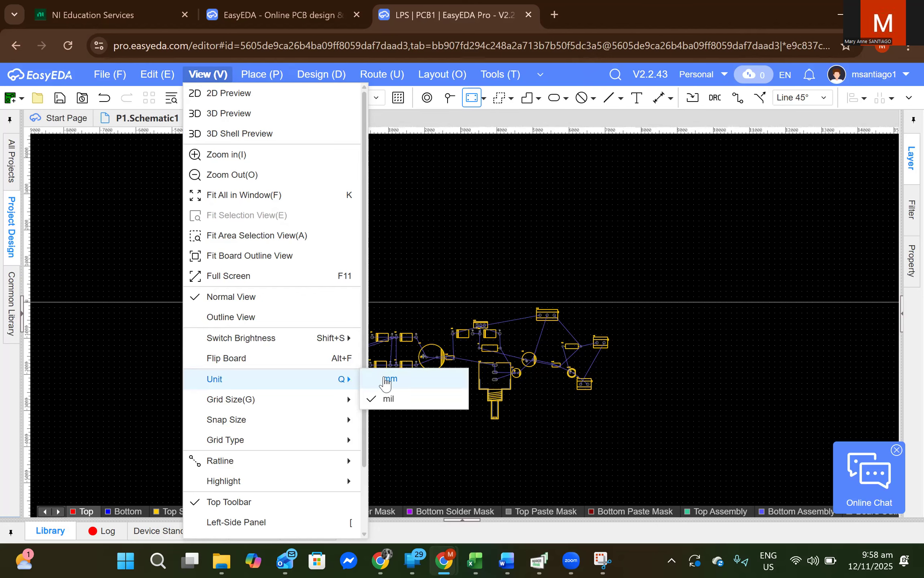
pyautogui.click(387, 379)
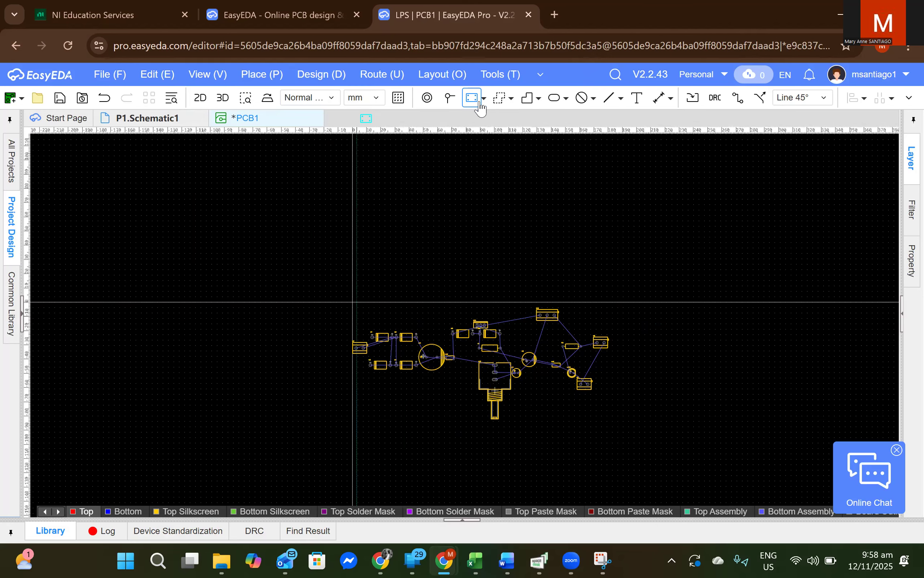
# Try to draw a rectangular board outline 100 mm wide and about 19 mm high above the components, and delete it
pyautogui.click(374, 187)
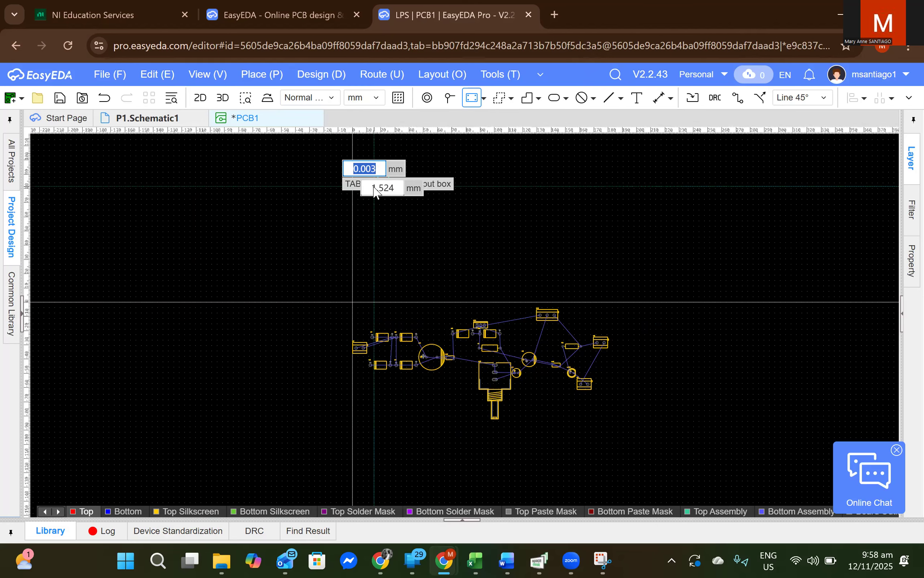
pyautogui.write('100')
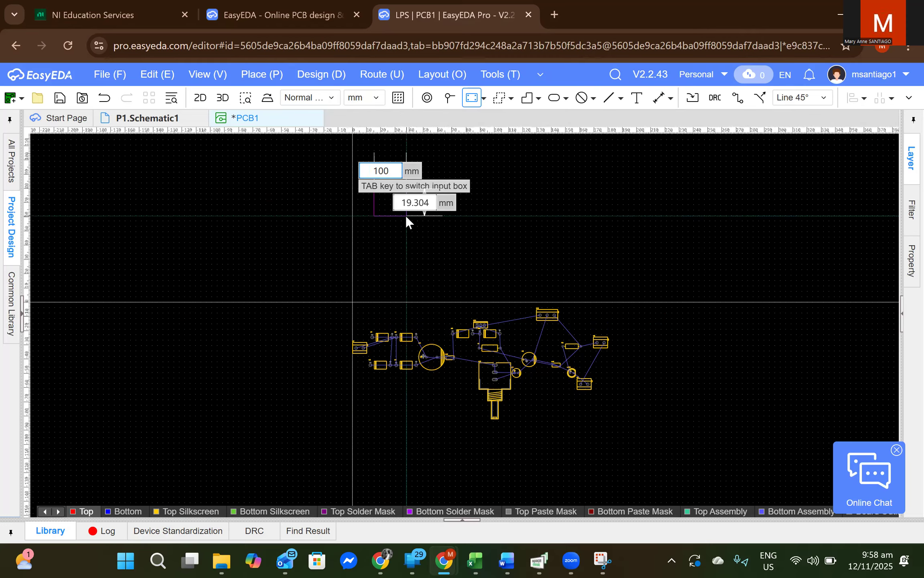
pyautogui.press('Return')
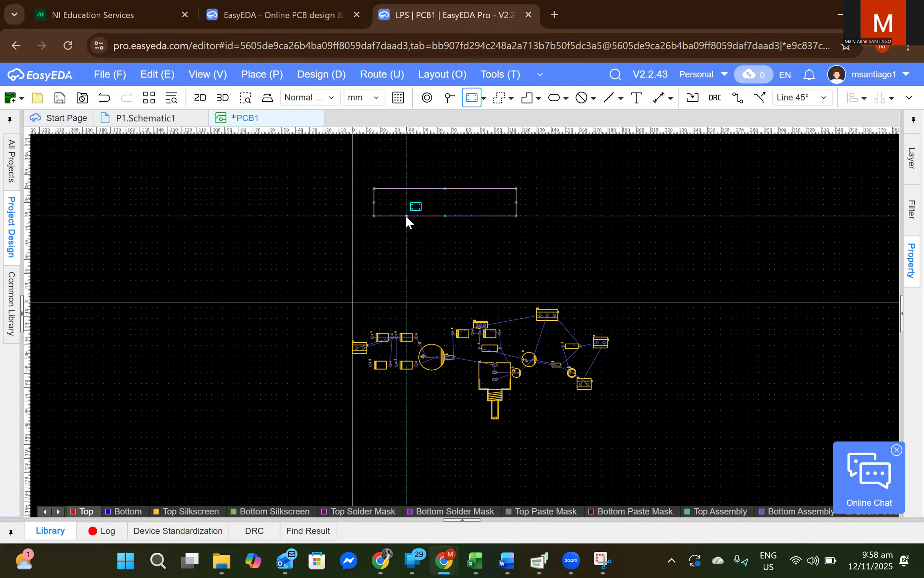
pyautogui.press('Escape')
pyautogui.moveTo(366, 170); pyautogui.dragTo(533, 227)
pyautogui.press('Delete')
# Draw a rectangular board outline 100 mm wide and 50 mm high above the components
pyautogui.click(466, 100)
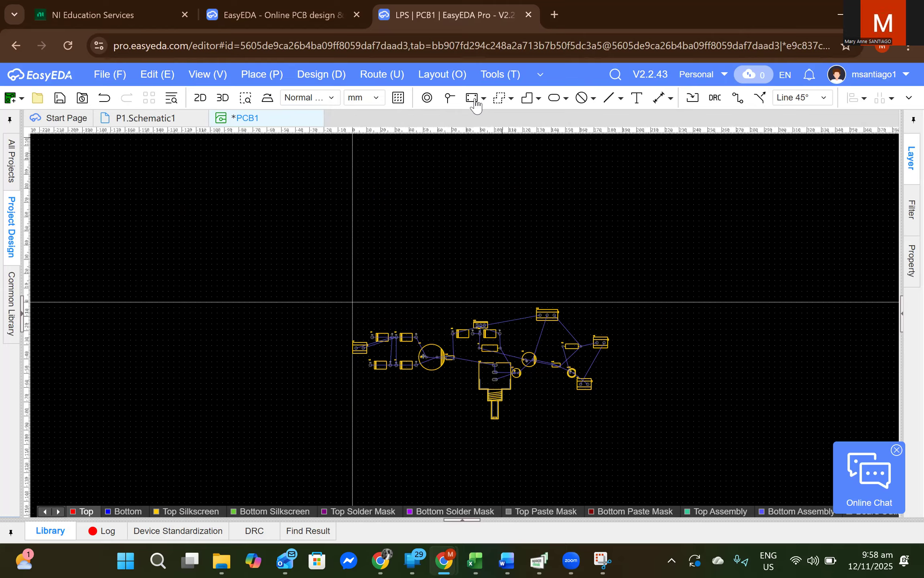
pyautogui.click(377, 202)
pyautogui.write('100')
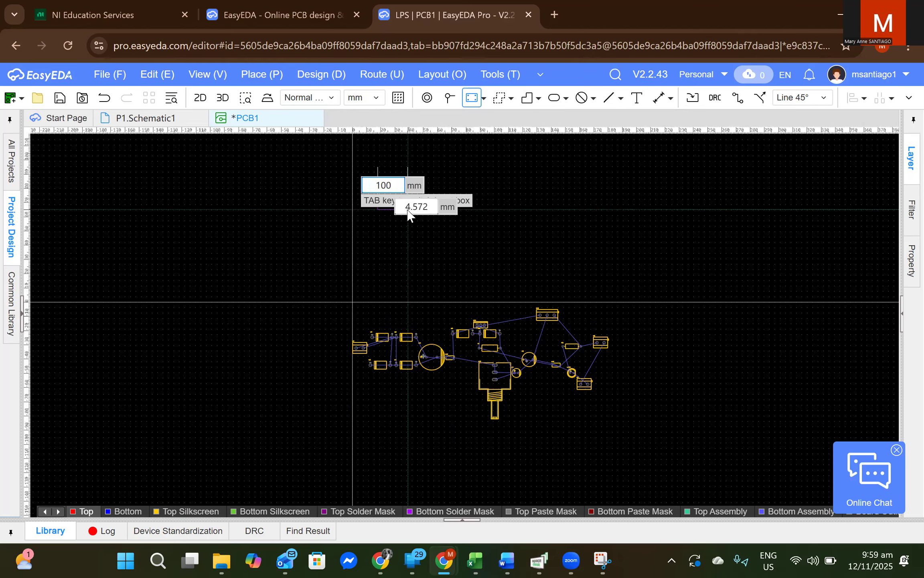
pyautogui.press('Tab')
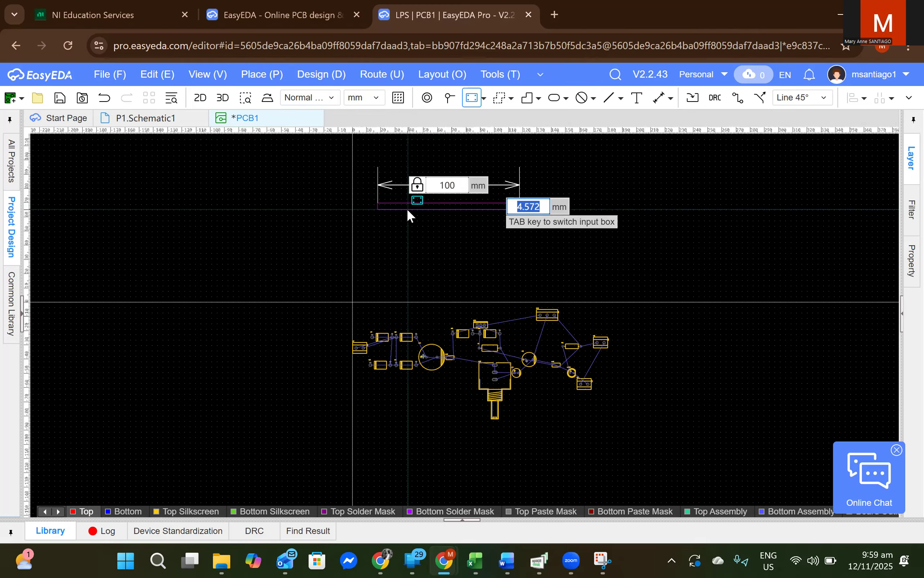
pyautogui.write('50')
pyautogui.press('Return')
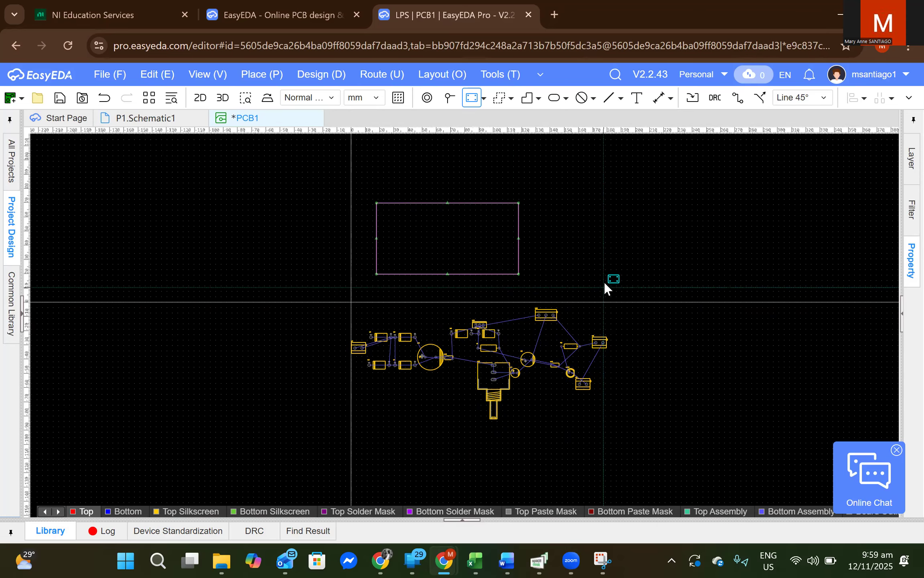
pyautogui.scroll(1, 601, 283)
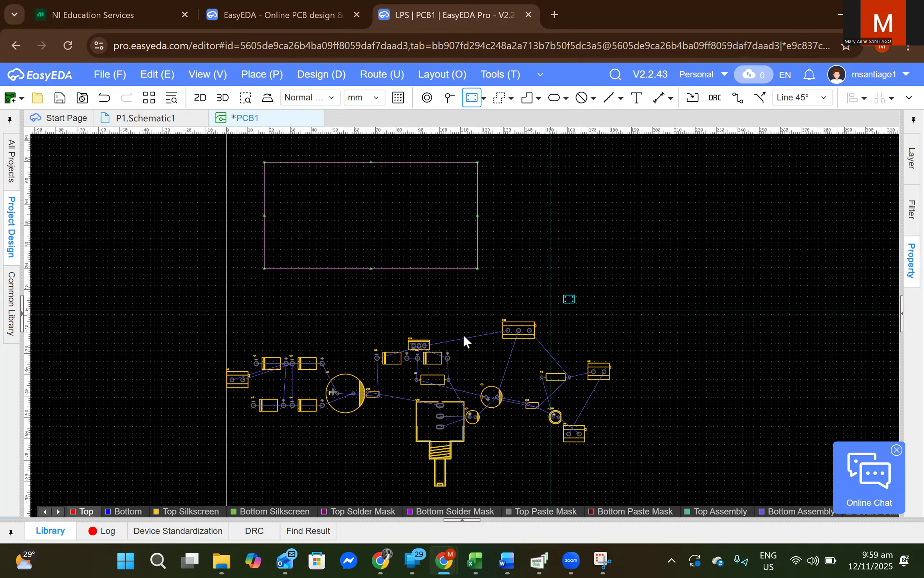
pyautogui.scroll(1, 416, 334)
pyautogui.scroll(1, 345, 331)
pyautogui.scroll(-1, 291, 384)
pyautogui.scroll(1, 268, 371)
pyautogui.scroll(-2, 269, 369)
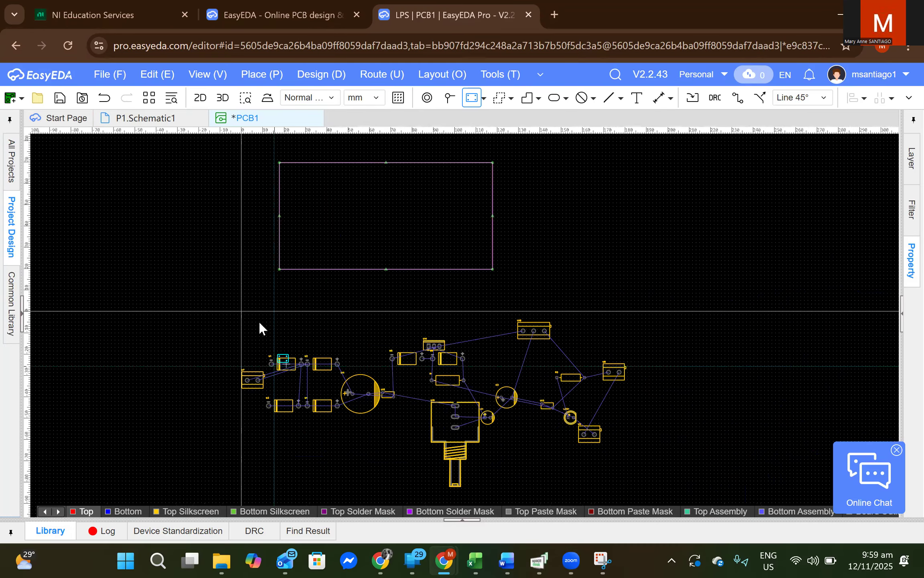
pyautogui.click(247, 372)
pyautogui.press('Escape')
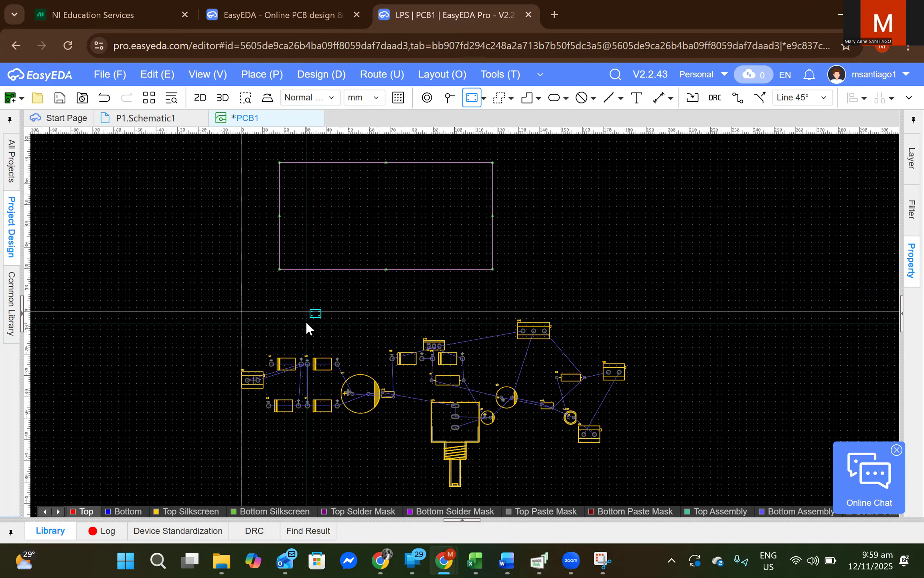
pyautogui.press('Escape')
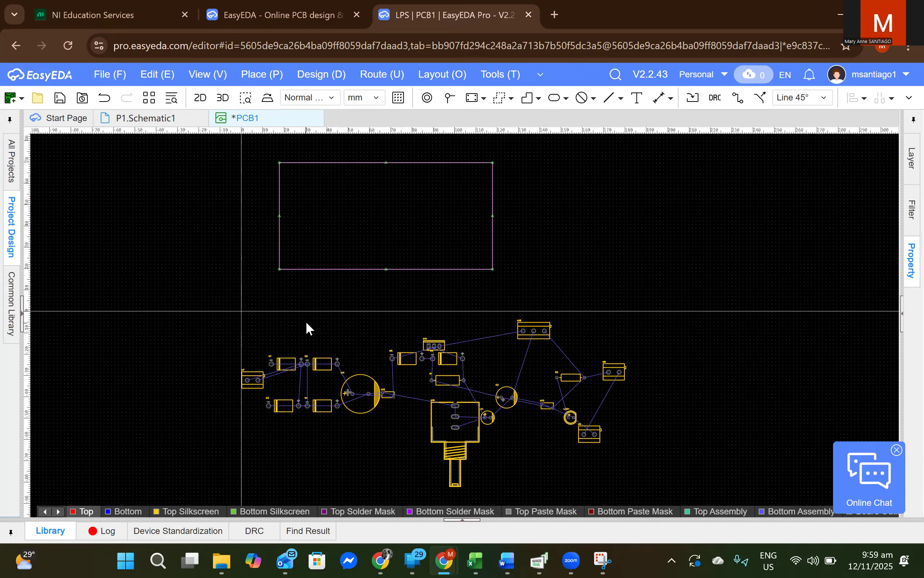
# Move the leftmost two-pin connector inside the board outline near its left edge and rotate it to stand vertically
pyautogui.click(247, 378)
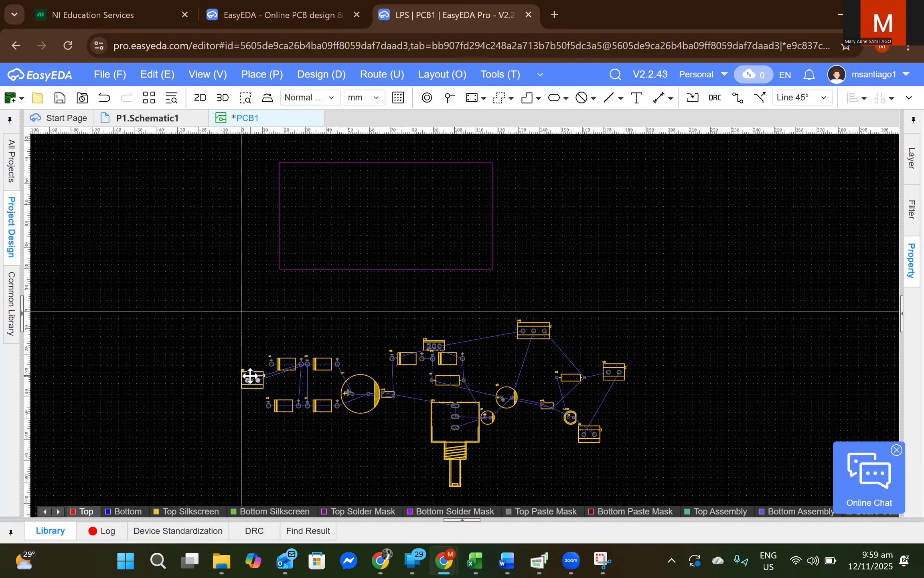
pyautogui.moveTo(248, 374); pyautogui.dragTo(294, 206)
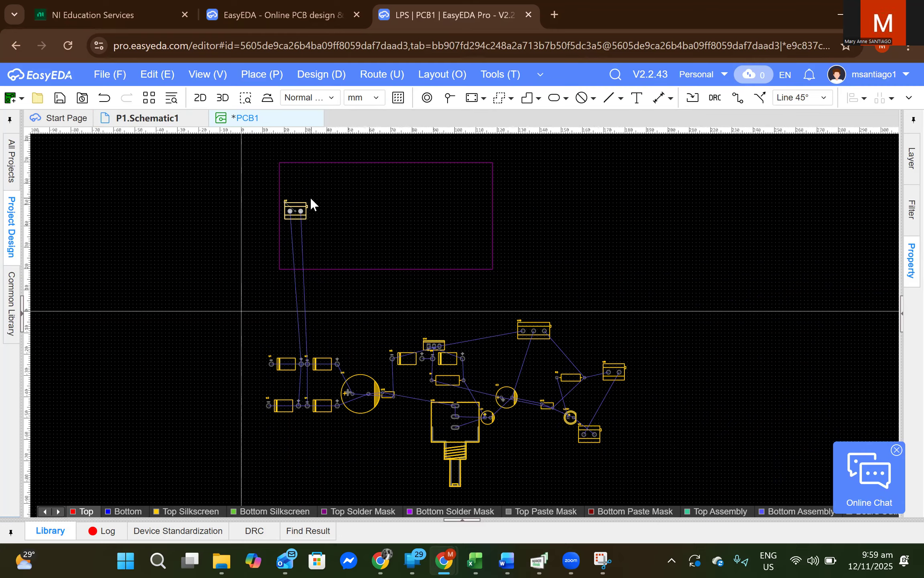
pyautogui.press('space')
pyautogui.press('space')
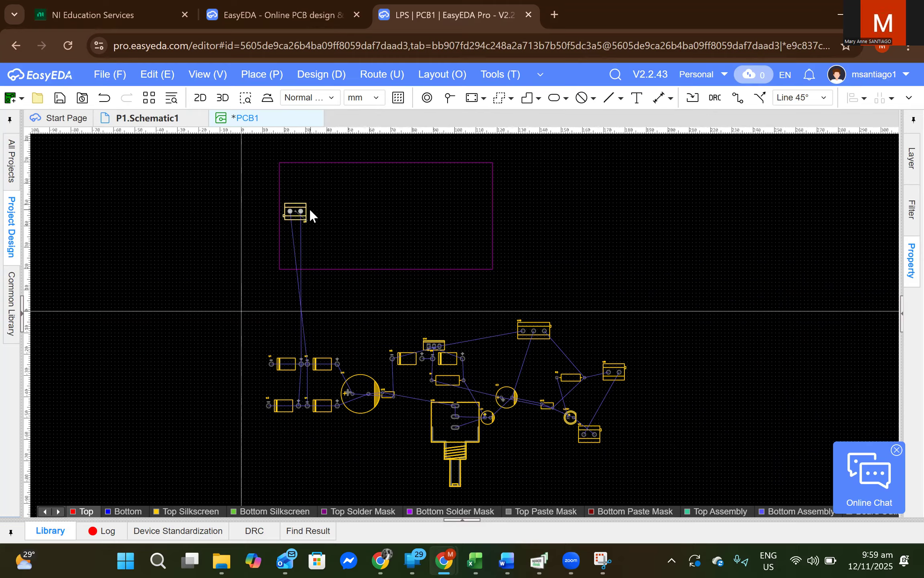
pyautogui.press('space')
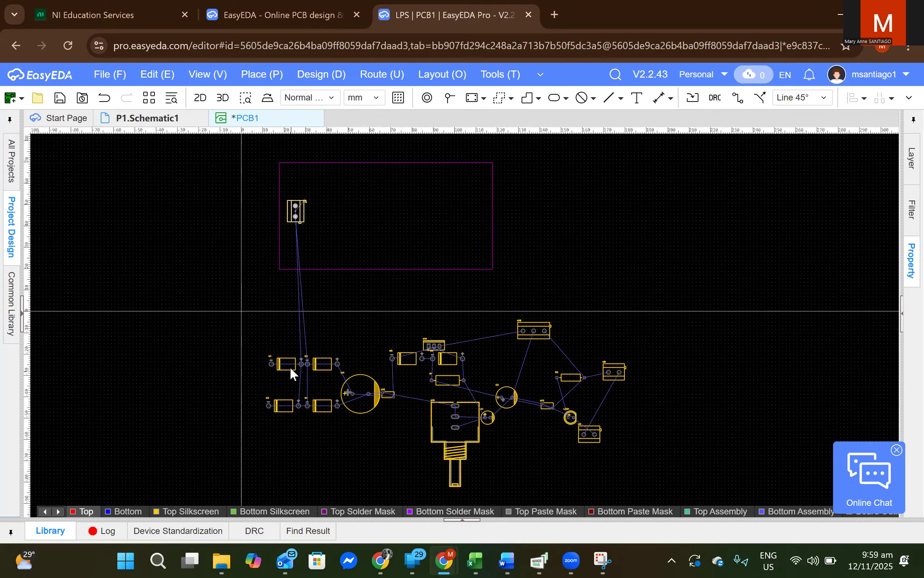
# Move capacitor U11 and diodes U1 to U4 into the board outline, with the diodes between the two-pin connector and U11
pyautogui.moveTo(242, 335); pyautogui.dragTo(382, 428)
pyautogui.moveTo(362, 395); pyautogui.dragTo(413, 258)
pyautogui.moveTo(248, 334); pyautogui.dragTo(341, 416)
pyautogui.moveTo(323, 361); pyautogui.dragTo(302, 361)
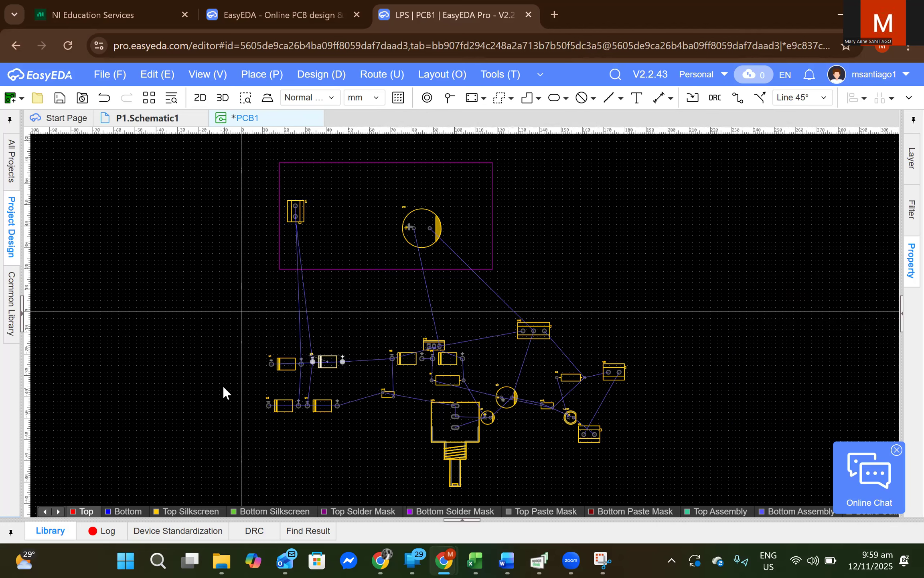
pyautogui.click(270, 337)
pyautogui.moveTo(359, 423); pyautogui.dragTo(359, 423)
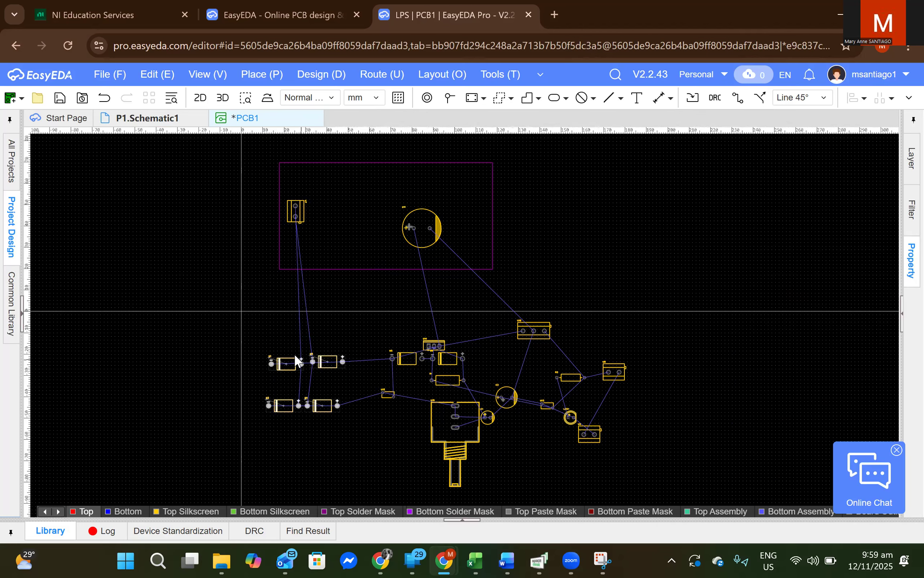
pyautogui.moveTo(286, 363); pyautogui.dragTo(343, 199)
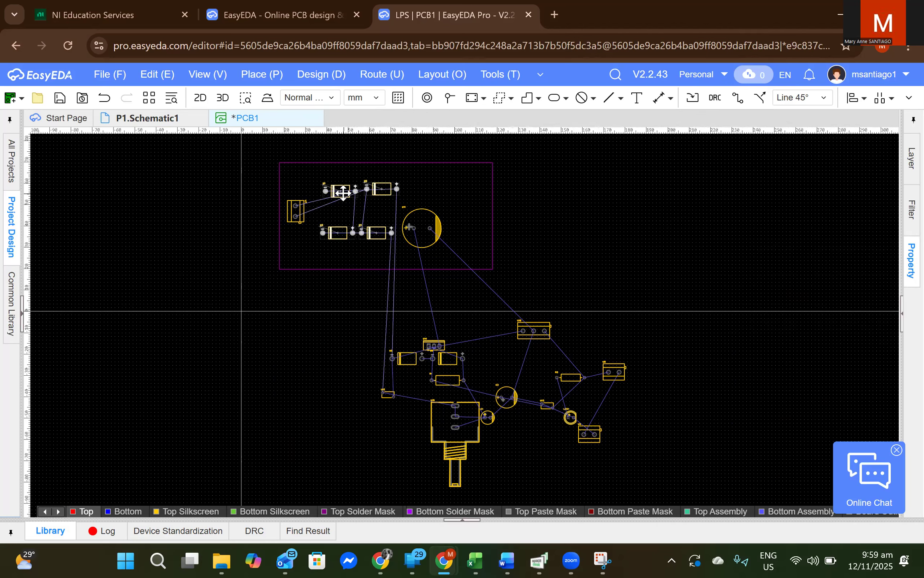
# Shift the two-pin connector closer to the left edge of the board outline
pyautogui.scroll(5, 417, 273)
pyautogui.scroll(-5, 412, 273)
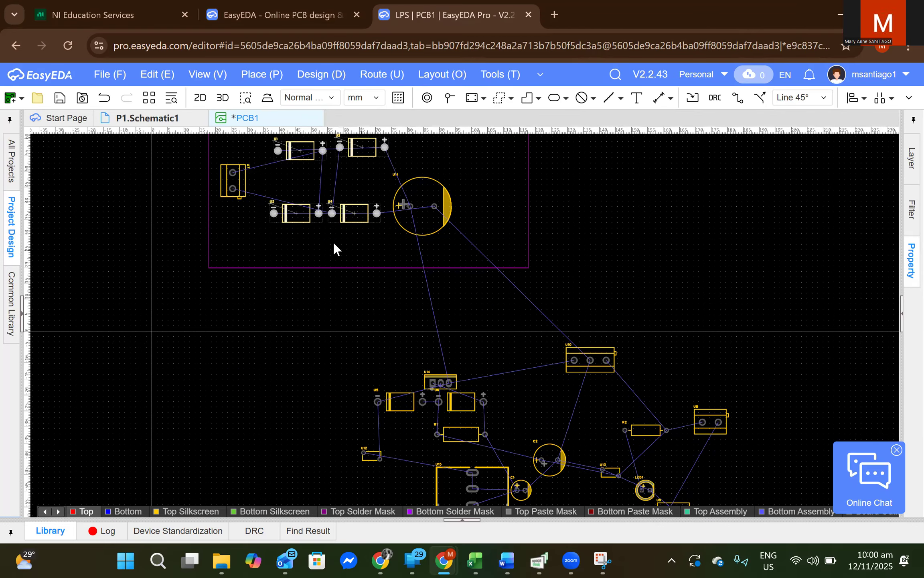
pyautogui.scroll(2, 392, 318)
pyautogui.moveTo(352, 283); pyautogui.dragTo(333, 265, button='right')
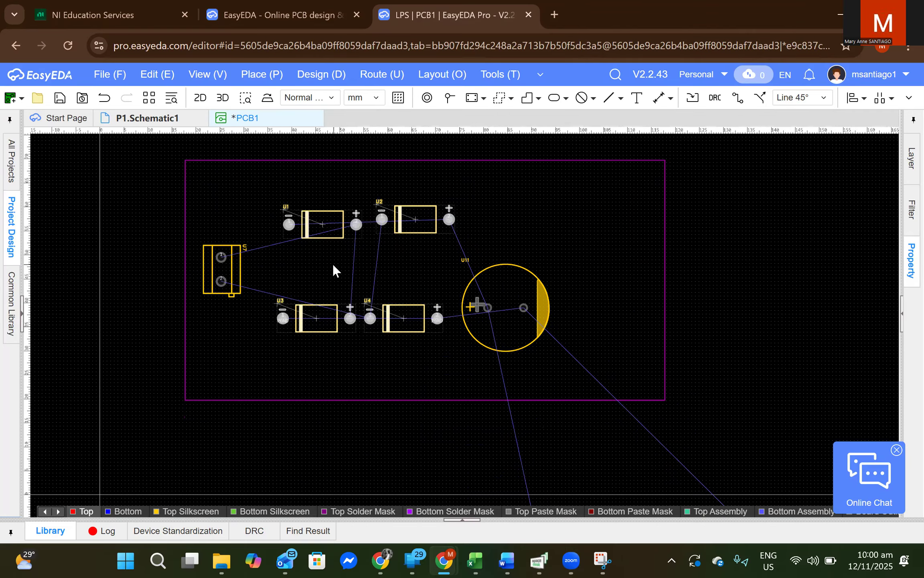
pyautogui.moveTo(210, 266); pyautogui.dragTo(201, 265)
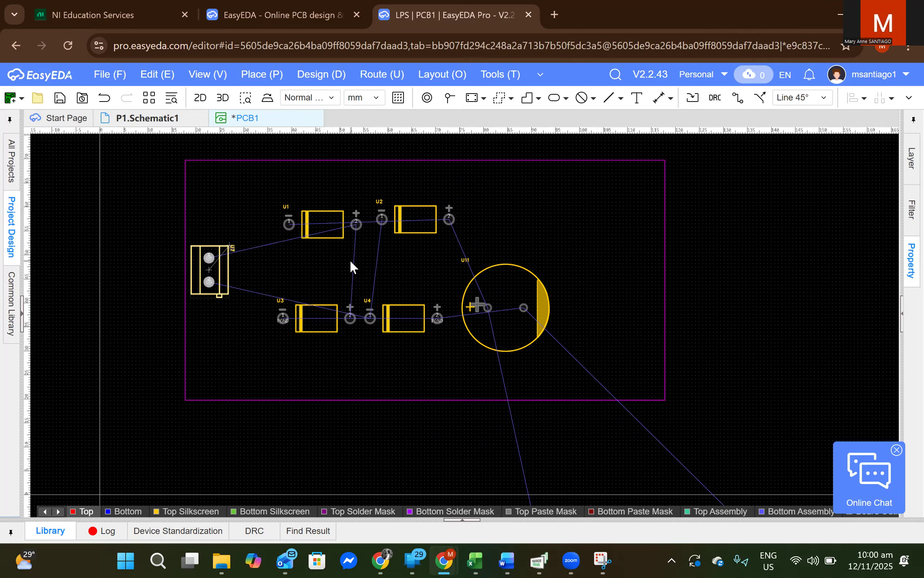
# Move diode U1 up and left, above the two-pin connector, and rotate it 180° so its positive pad faces the connector
pyautogui.click(330, 212)
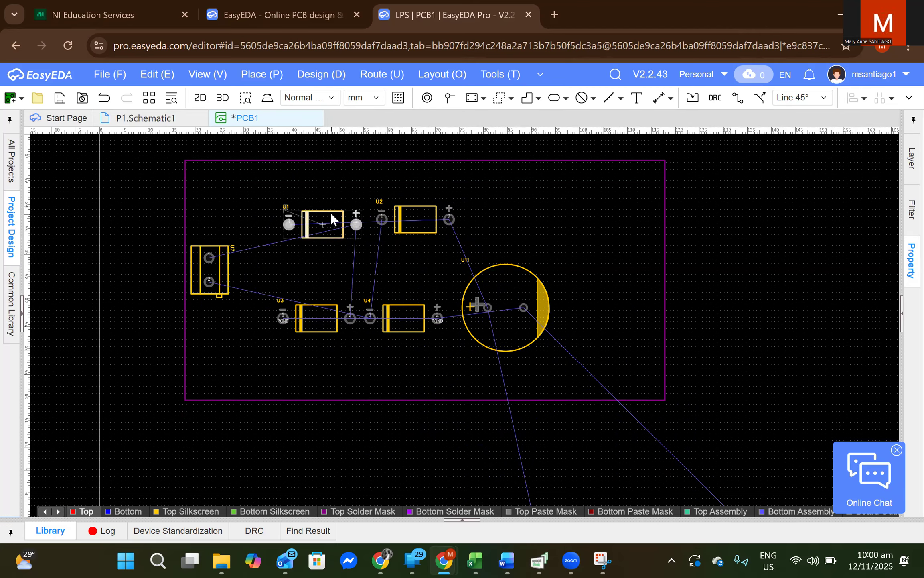
pyautogui.moveTo(323, 212); pyautogui.dragTo(276, 205)
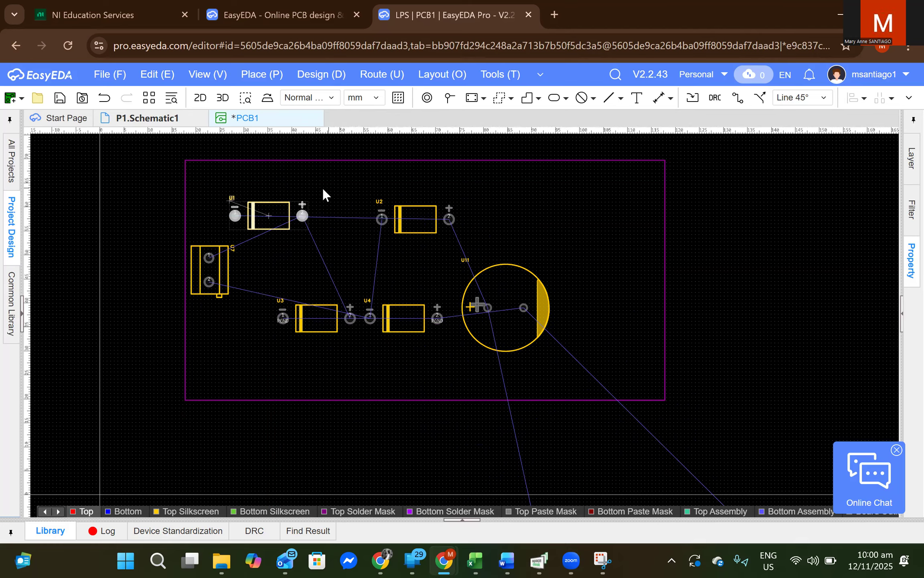
pyautogui.press('r')
pyautogui.press('r')
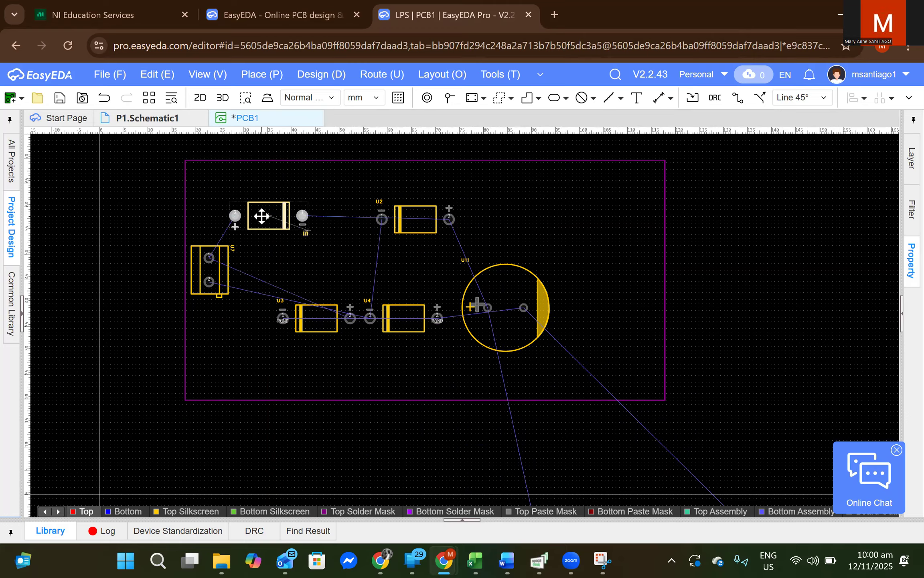
pyautogui.moveTo(262, 216); pyautogui.dragTo(273, 212)
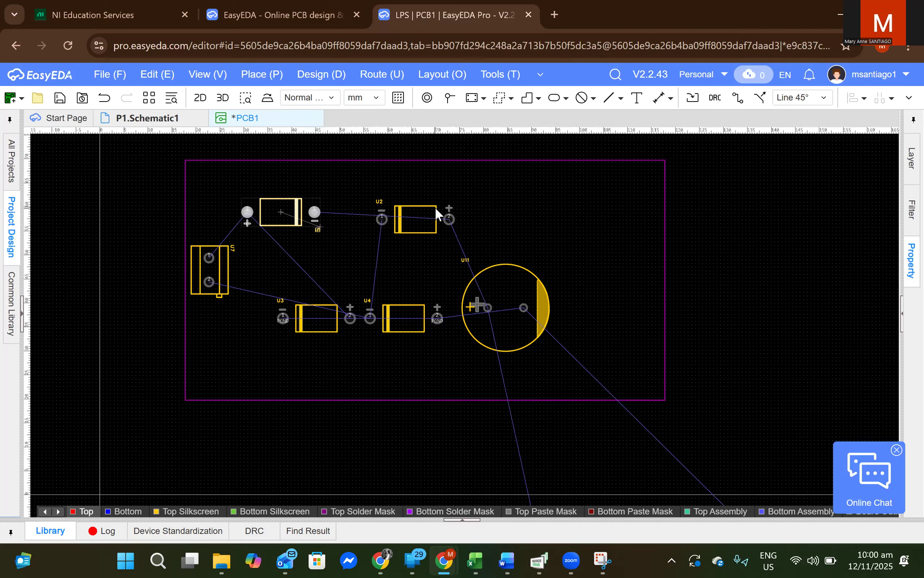
# Move diode U2 directly beside U1 and rotate it 180° to match U1's orientation
pyautogui.moveTo(423, 219); pyautogui.dragTo(367, 208)
pyautogui.press('space')
pyautogui.press('space')
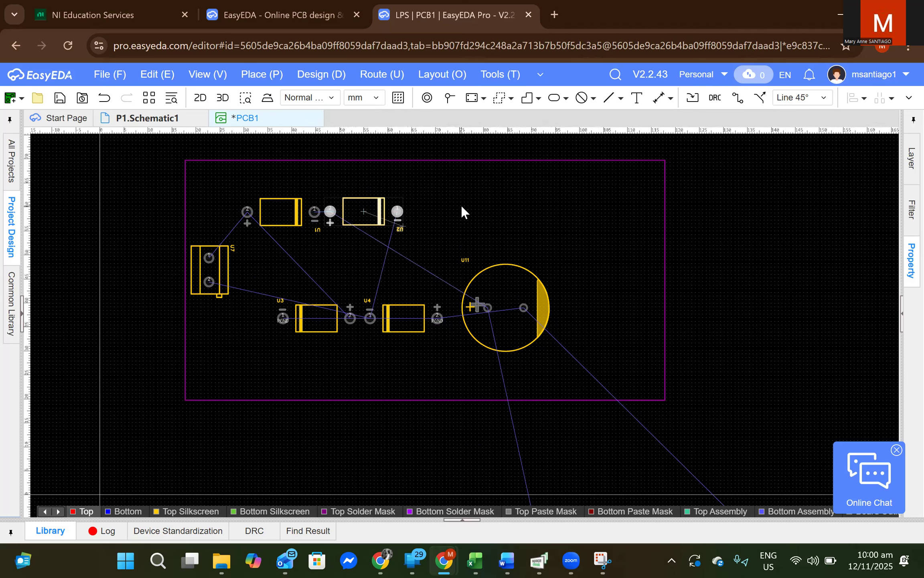
# Rotate diode U2 by 45° about U1's positive pad and move it back inside the board outline to the right of U1
pyautogui.rightClick(249, 217)
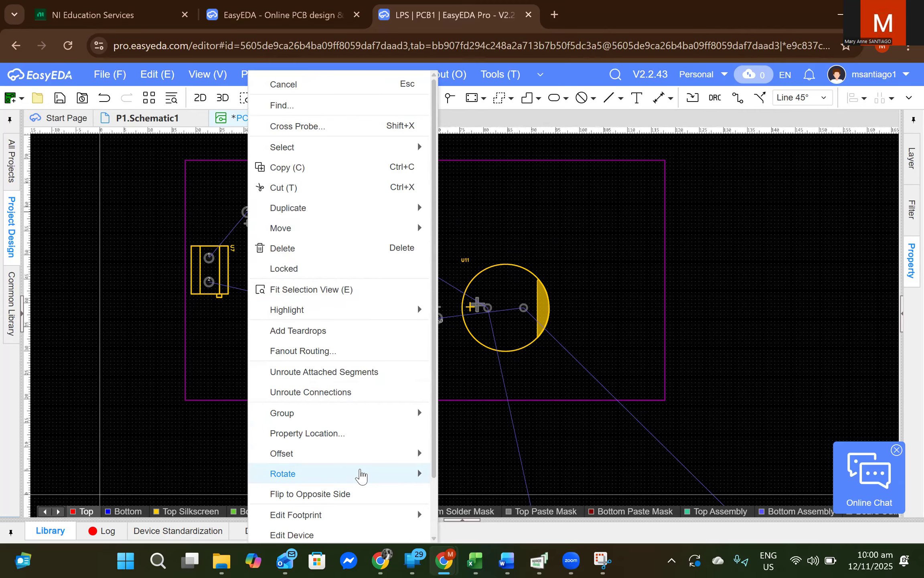
pyautogui.moveTo(361, 474)
pyautogui.click(486, 519)
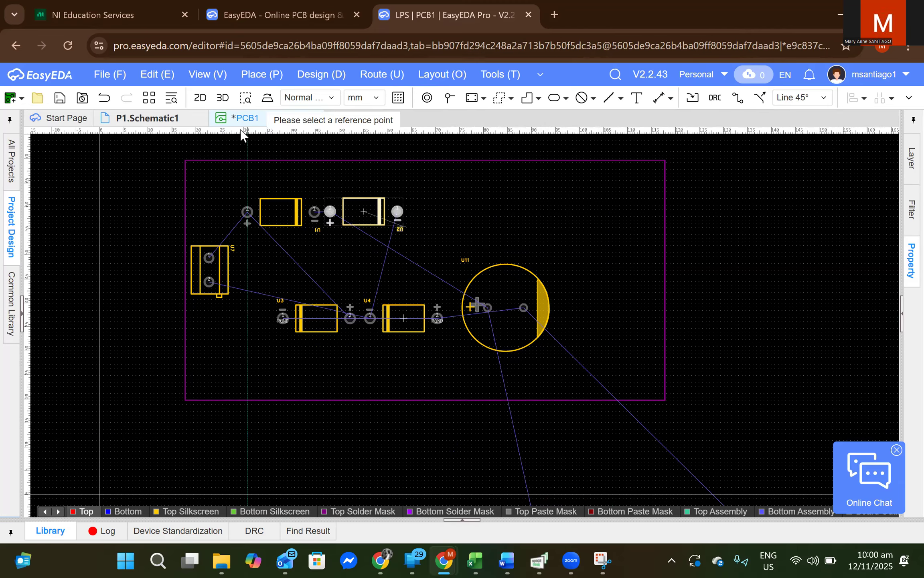
pyautogui.click(248, 212)
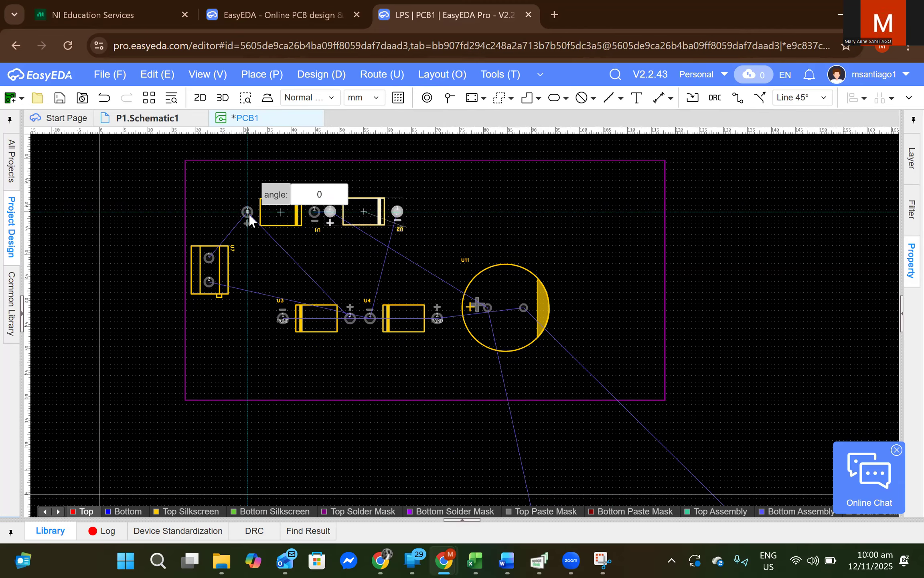
pyautogui.write('45')
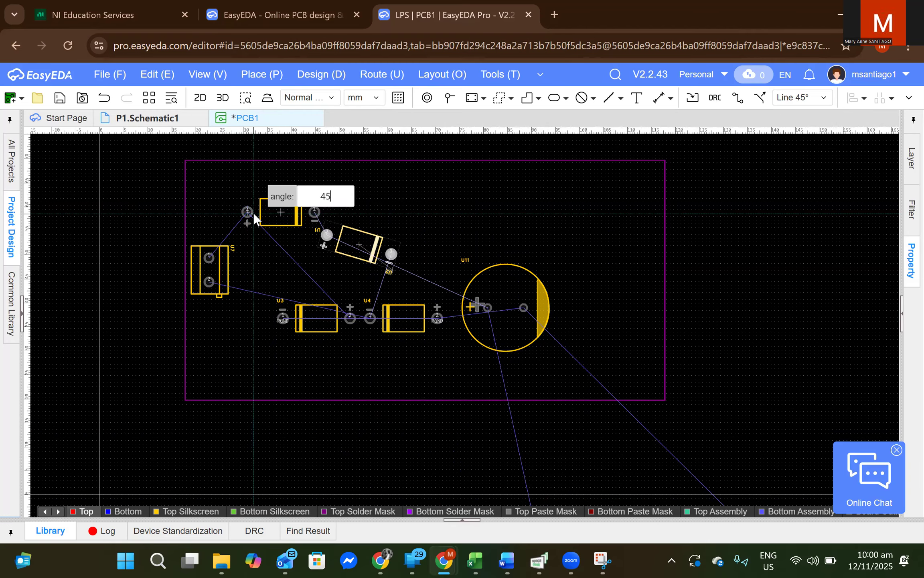
pyautogui.press('Return')
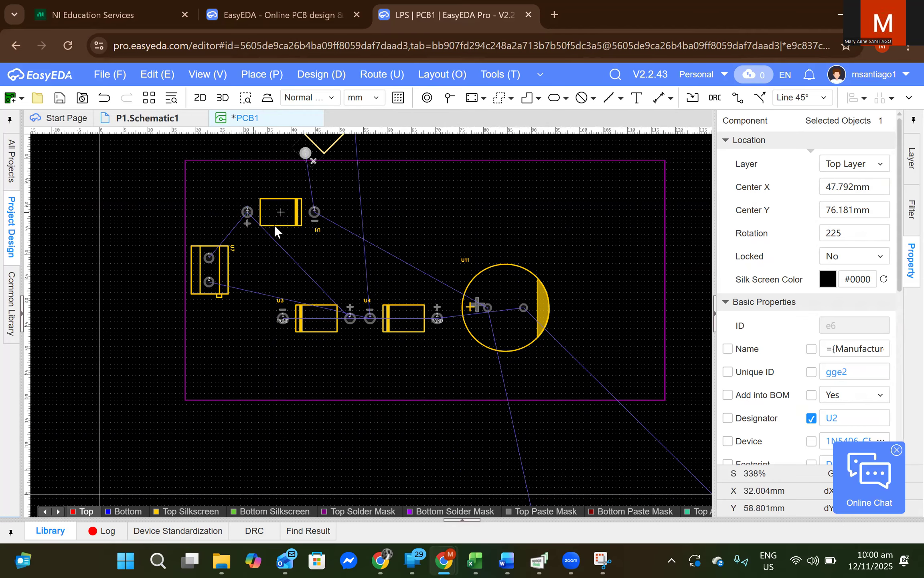
pyautogui.scroll(-2, 359, 233)
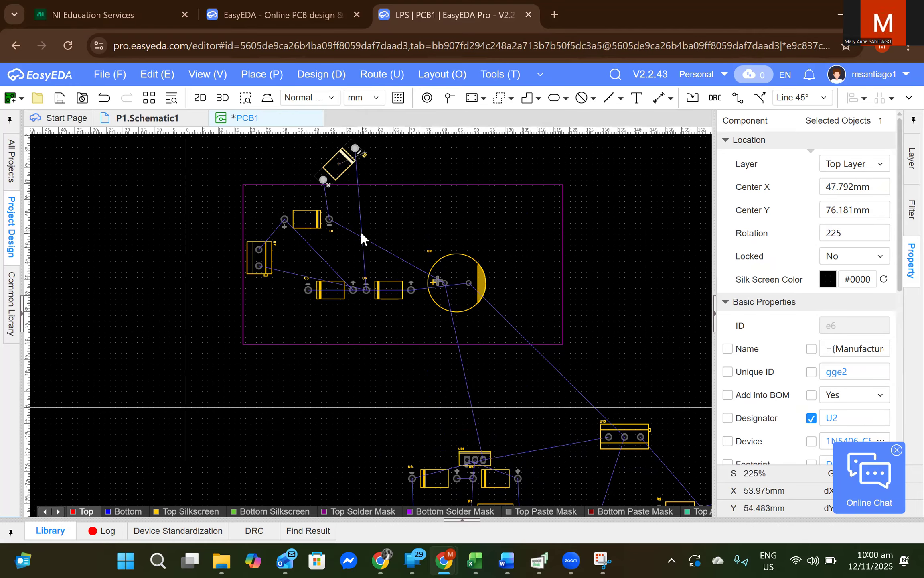
pyautogui.press('Tab')
pyautogui.moveTo(345, 174); pyautogui.dragTo(360, 205)
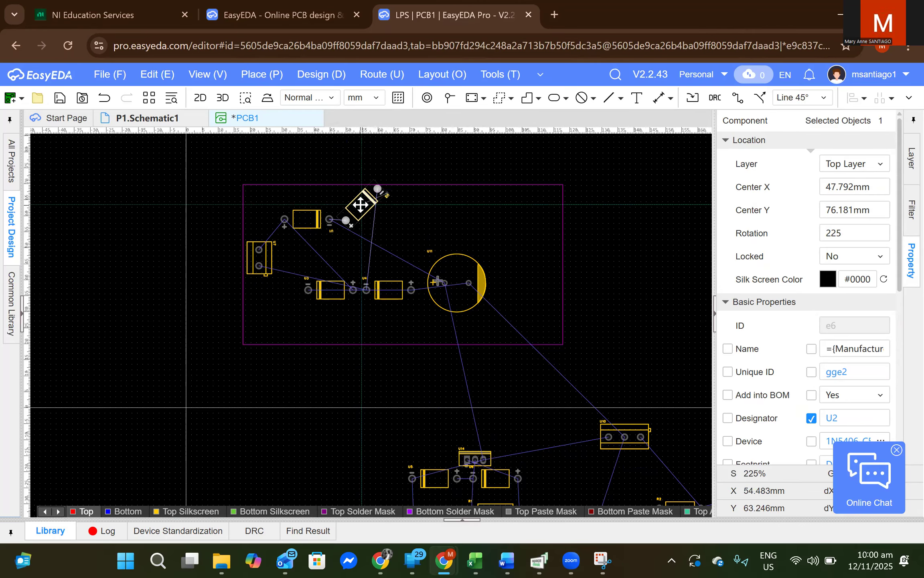
# Rotate diode U1 by 45° using its positive pad as the reference point
pyautogui.click(309, 220)
pyautogui.rightClick(310, 220)
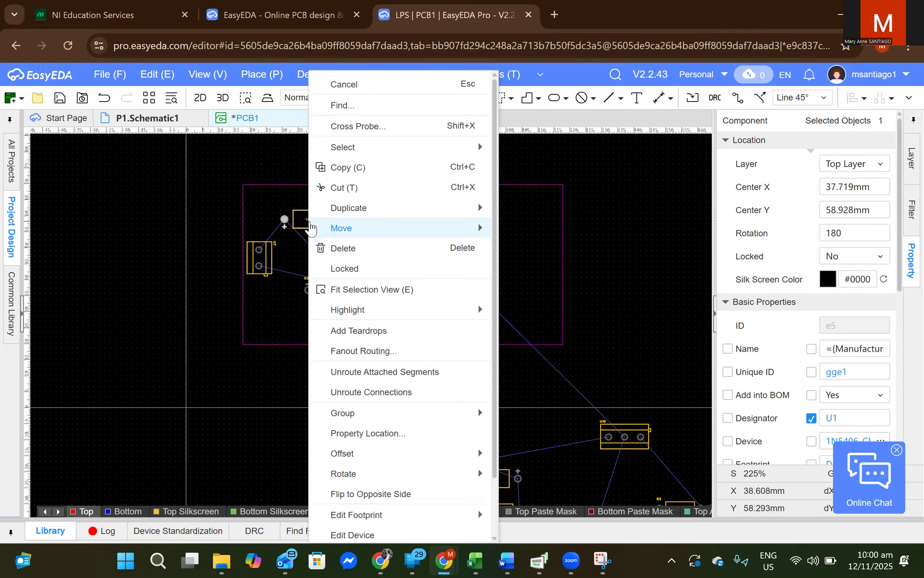
pyautogui.moveTo(436, 476)
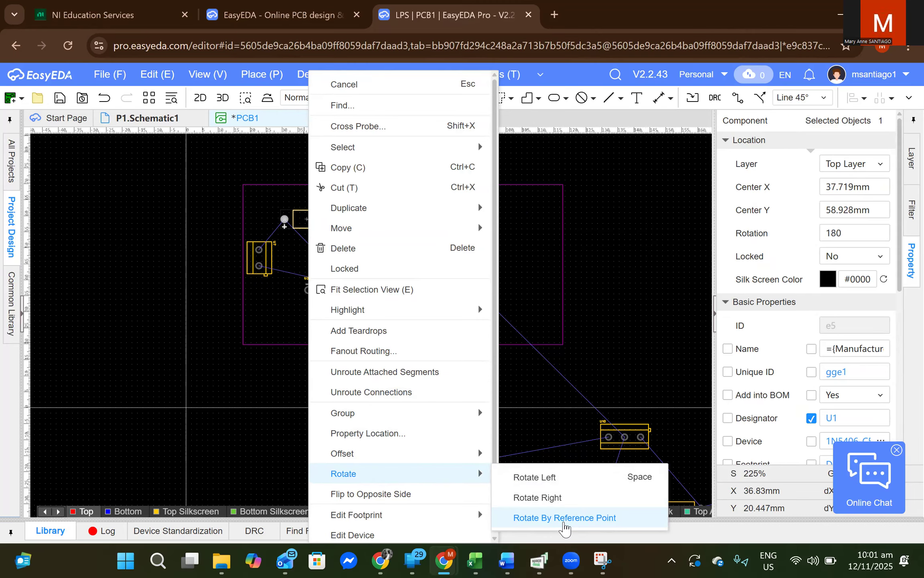
pyautogui.click(532, 515)
pyautogui.click(284, 218)
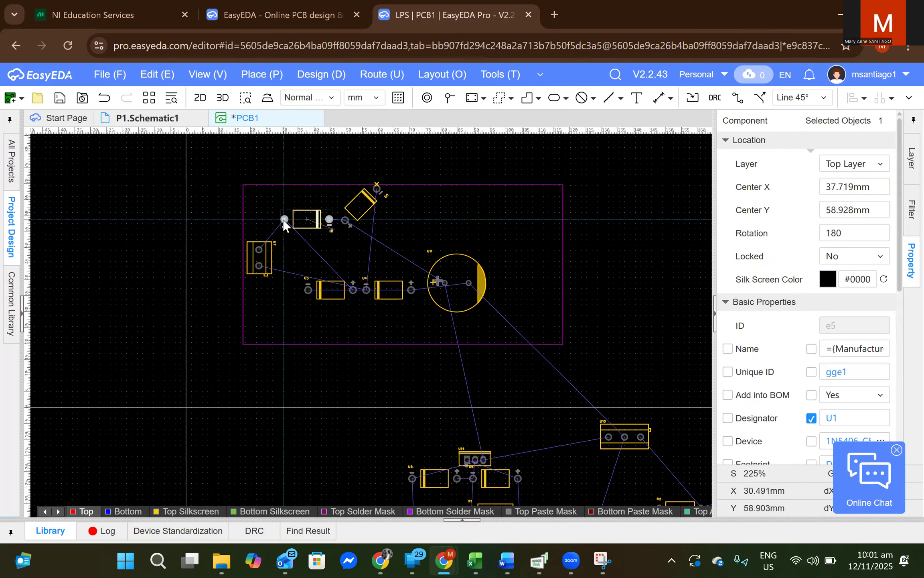
pyautogui.write('45')
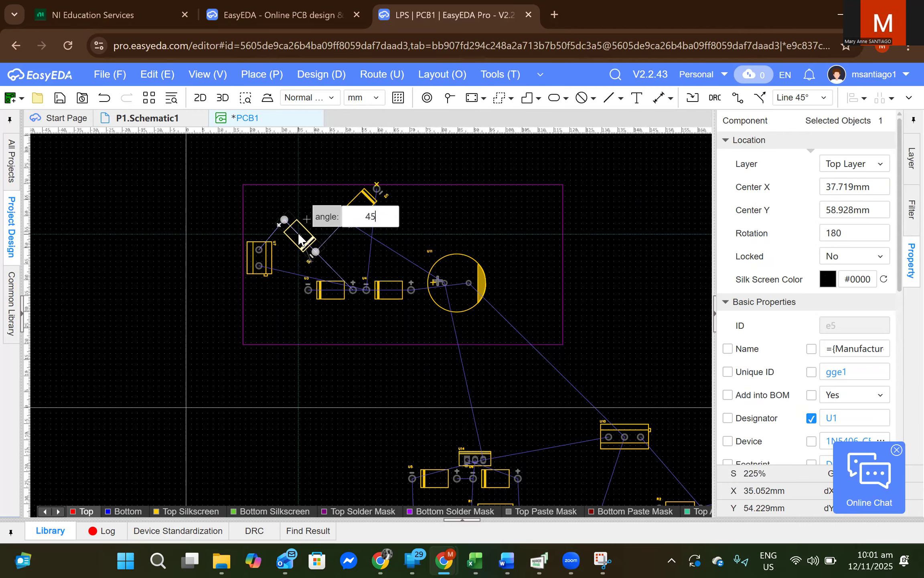
pyautogui.press('Return')
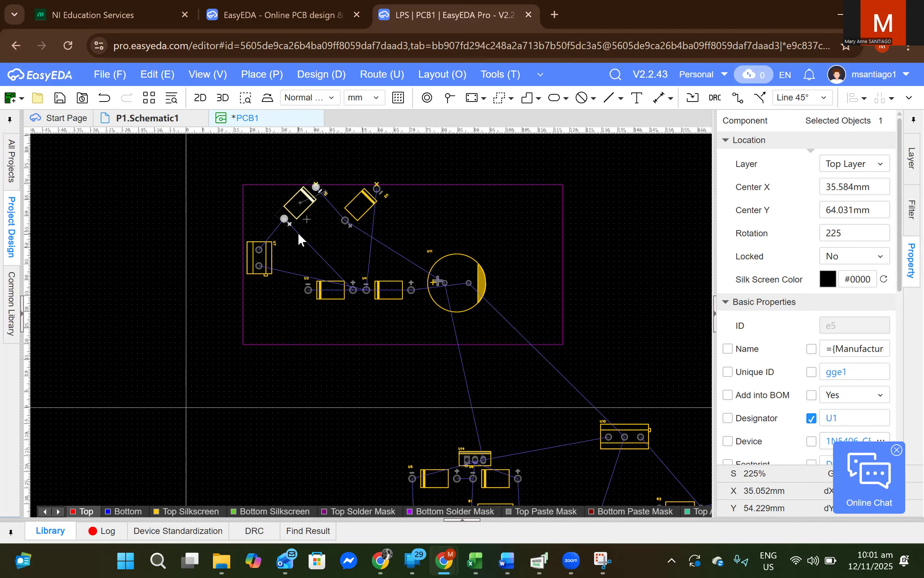
# Rotate diode U2 a further 90° and bring U1 and U2 together so they form the upper peak of a diamond
pyautogui.click(363, 204)
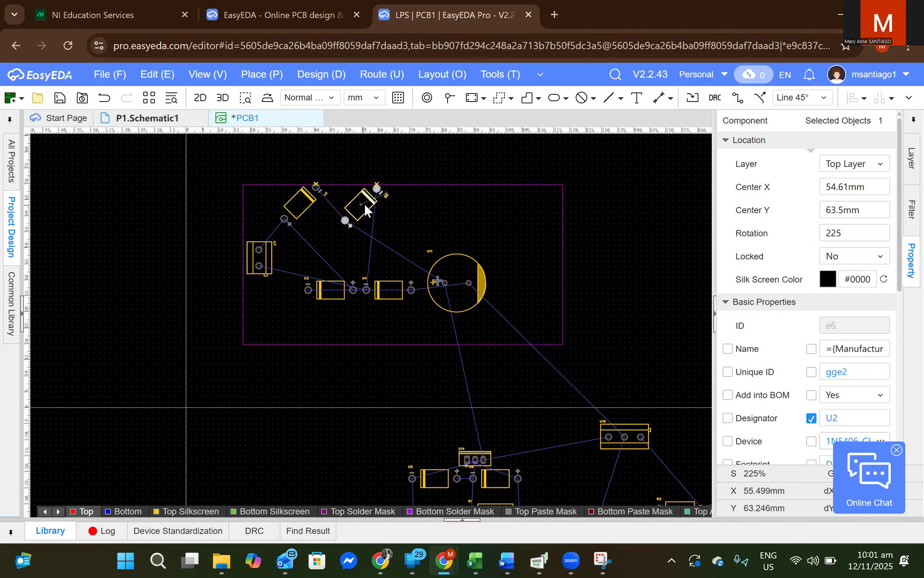
pyautogui.press('space')
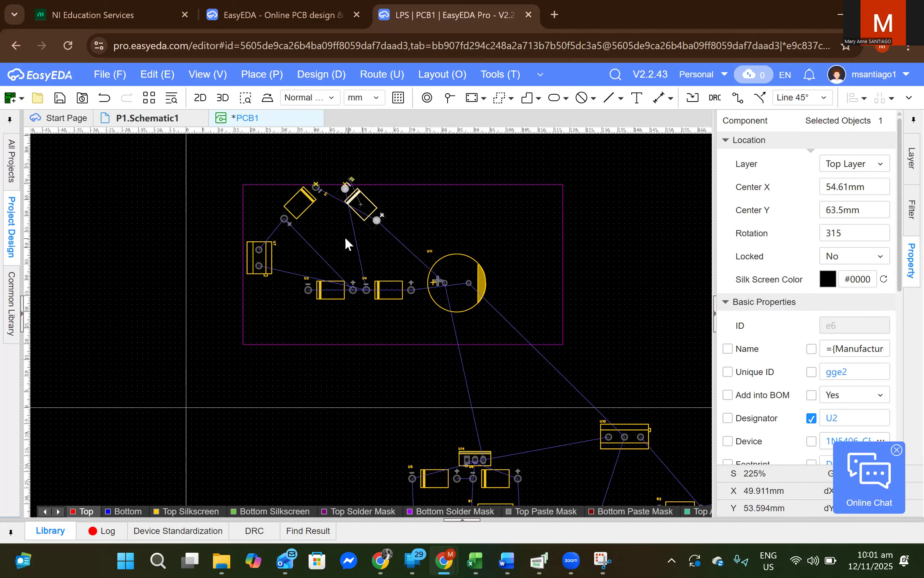
pyautogui.moveTo(298, 207); pyautogui.dragTo(299, 223)
pyautogui.moveTo(363, 203); pyautogui.dragTo(347, 219)
pyautogui.click(348, 302)
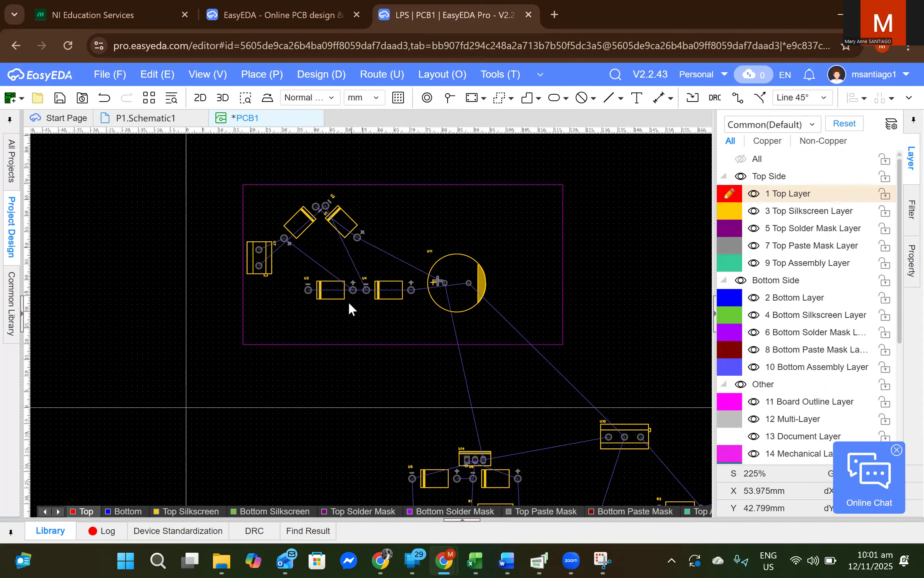
# Rotate diode U3 by 180° and move it up and left, beneath diode U1
pyautogui.click(330, 290)
pyautogui.press('space')
pyautogui.press('space')
pyautogui.moveTo(330, 288); pyautogui.dragTo(311, 276)
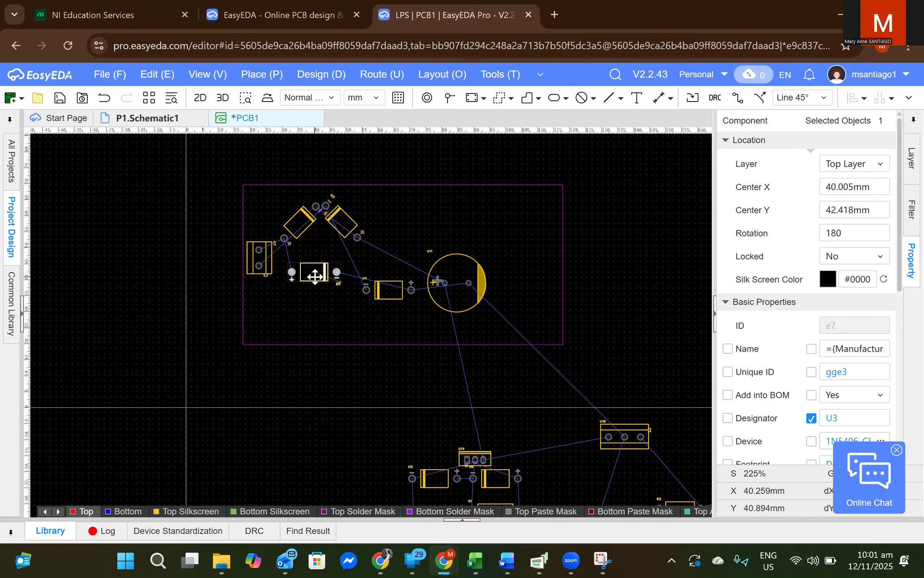
# Rotate diode U3 by 45° using its positive pad as the reference point
pyautogui.rightClick(291, 273)
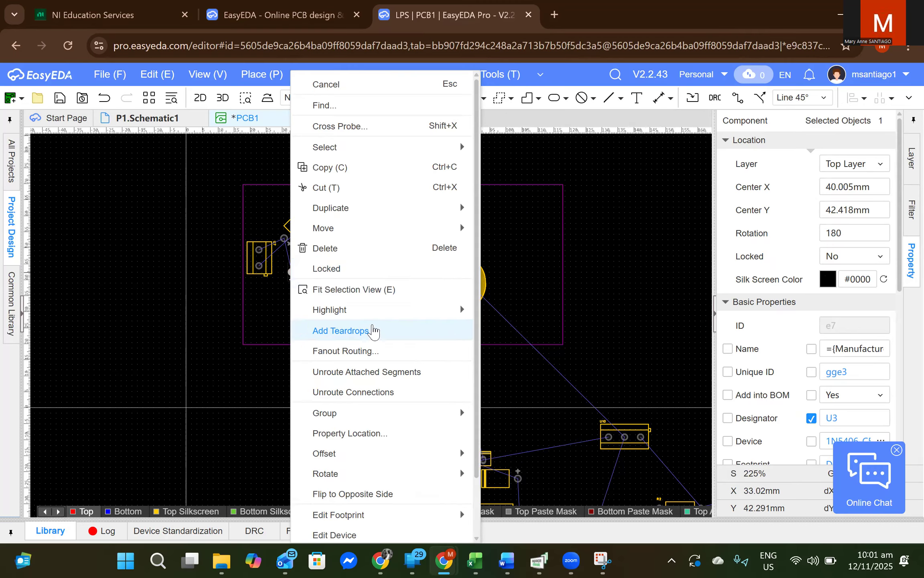
pyautogui.moveTo(370, 462)
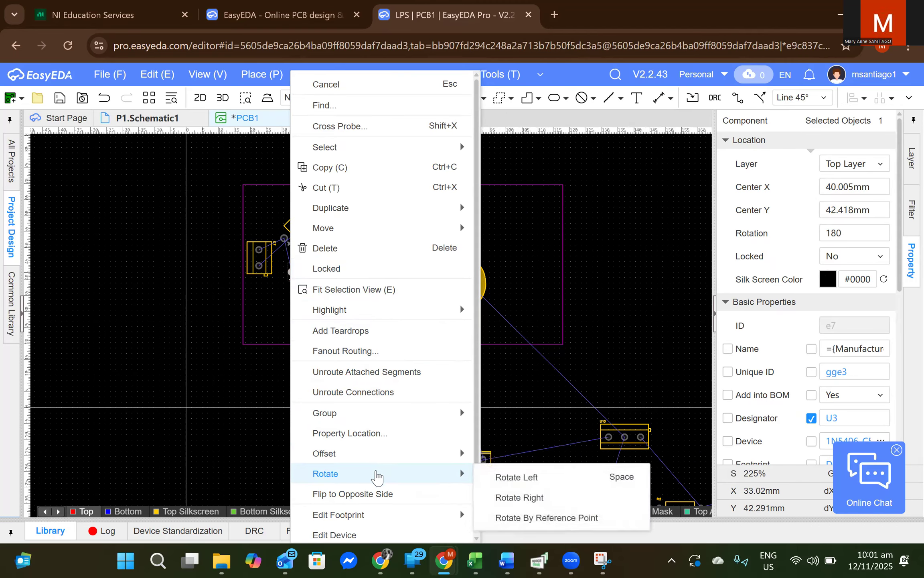
pyautogui.moveTo(450, 473)
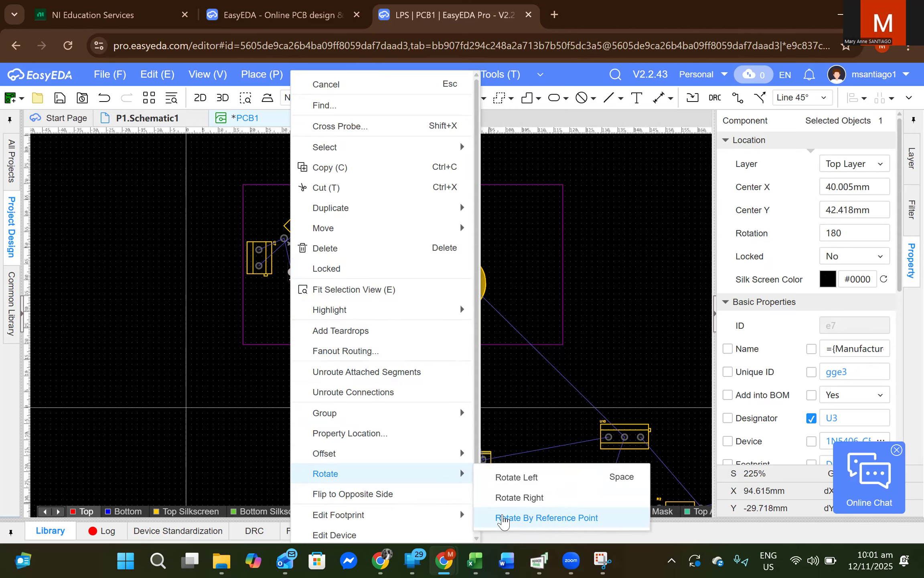
pyautogui.click(506, 517)
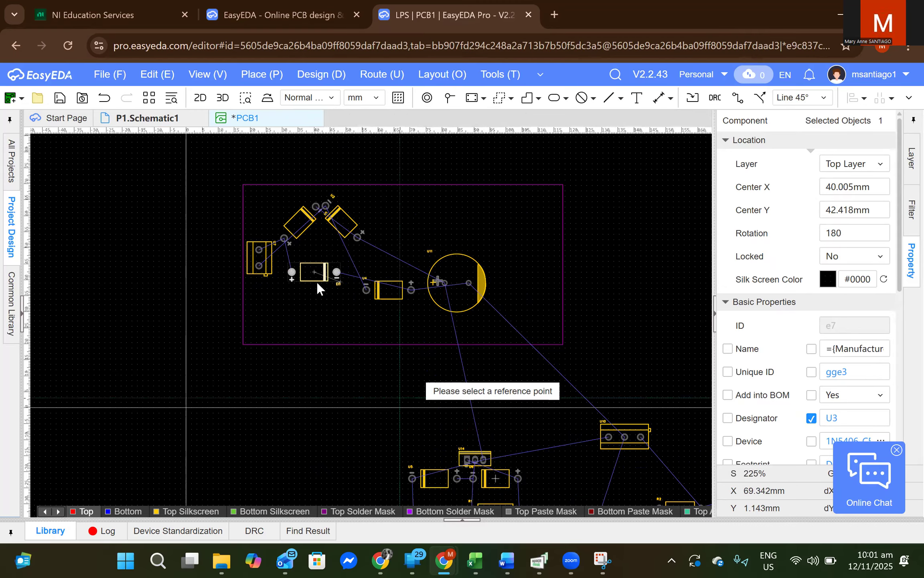
pyautogui.click(292, 273)
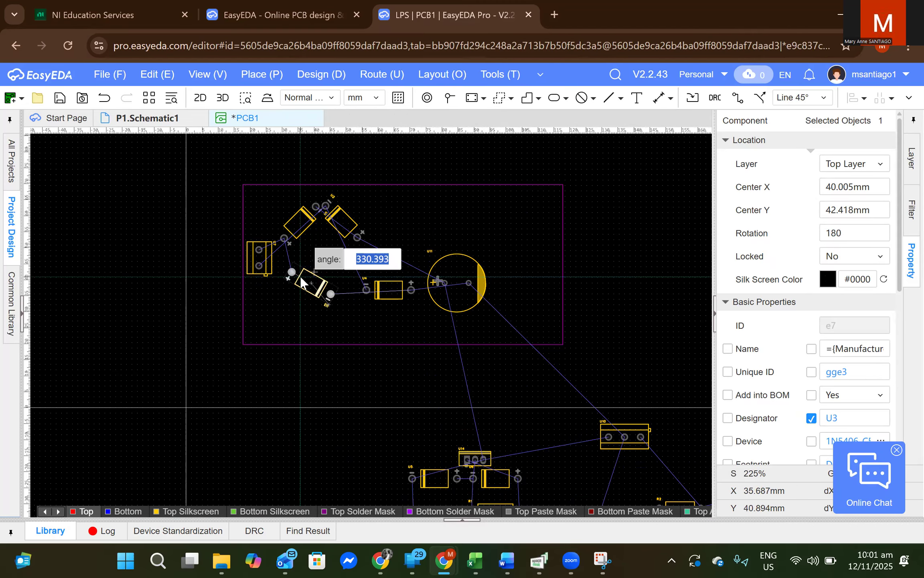
pyautogui.write('45')
pyautogui.press('Return')
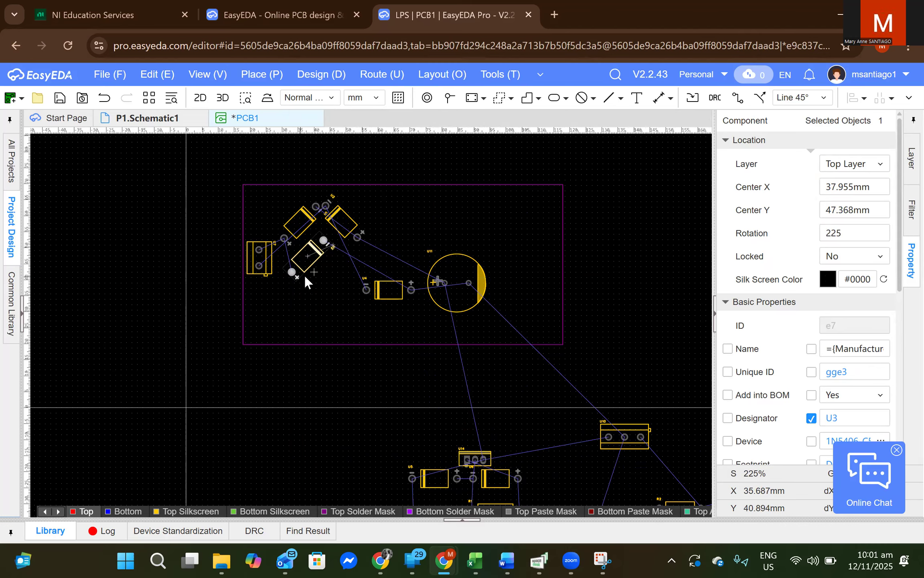
# Turn diode U3 to a 135° rotation and place it just below U1 as the lower-left side of the diamond
pyautogui.press('space')
pyautogui.press('space')
pyautogui.press('space')
pyautogui.moveTo(302, 253)
pyautogui.mouseDown()
pyautogui.moveTo(308, 278)
pyautogui.moveTo(293, 264)
pyautogui.mouseUp()
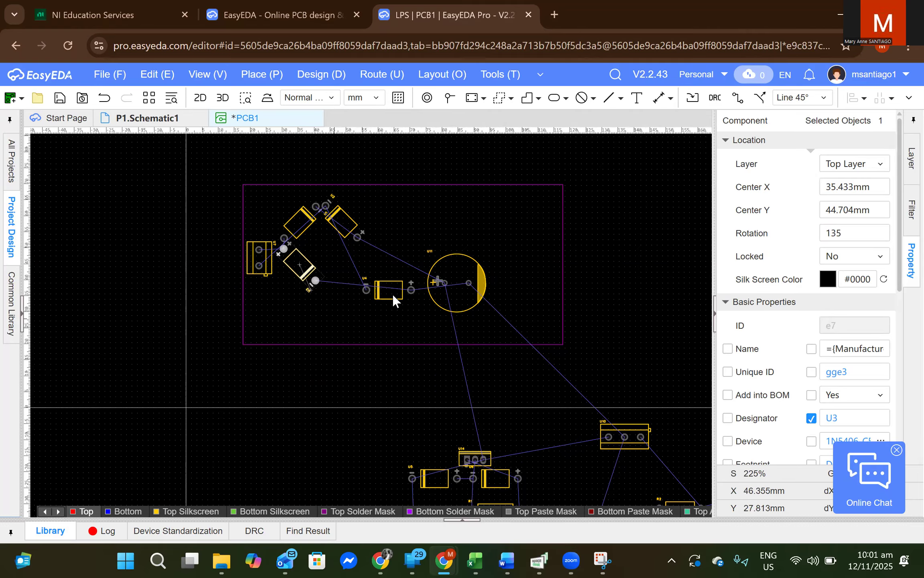
# Rotate diodes U4 and U2 by 180° each
pyautogui.click(395, 282)
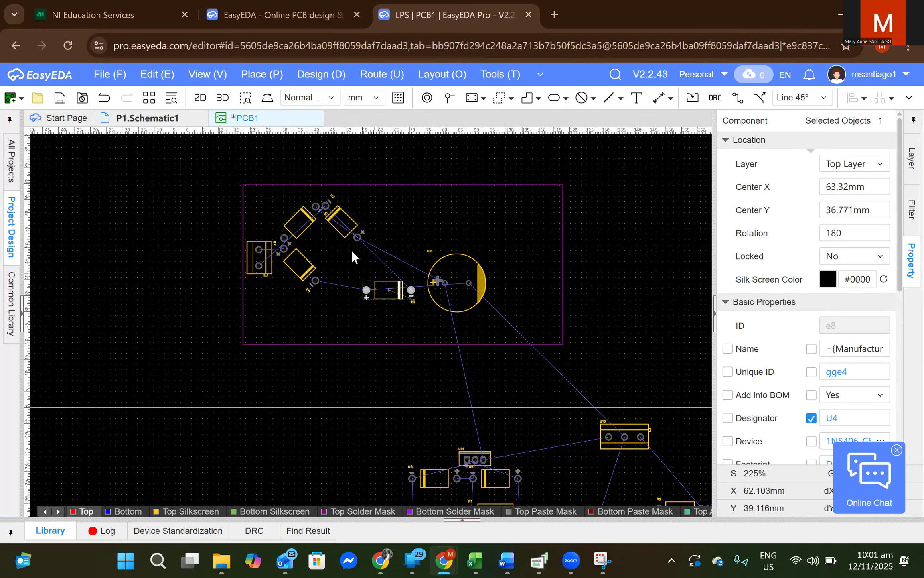
pyautogui.click(342, 215)
pyautogui.press('space')
pyautogui.press('space')
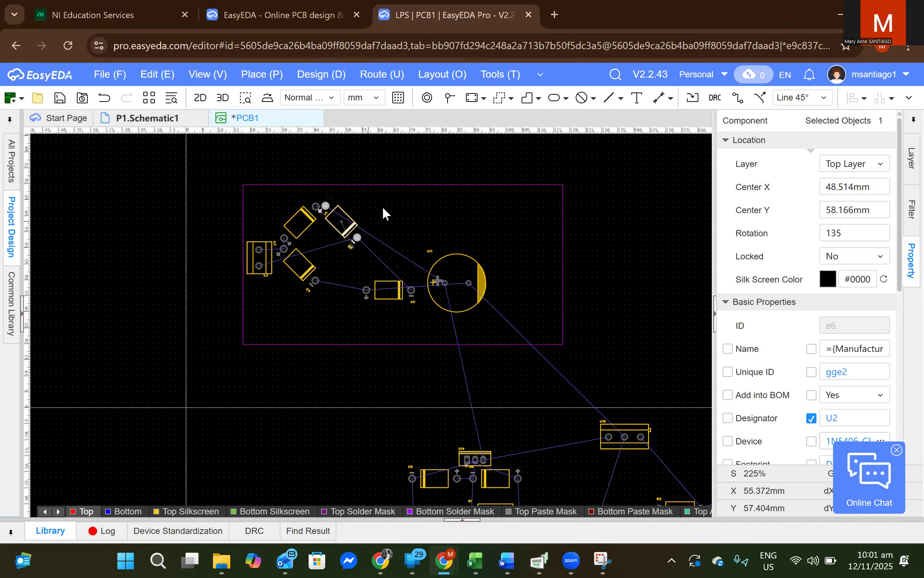
# Move diode U4 beside U3 and rotate it 45° about its positive pad to close the lower-right side of the diamond
pyautogui.click(363, 252)
pyautogui.moveTo(392, 286); pyautogui.dragTo(346, 280)
pyautogui.rightClick(347, 279)
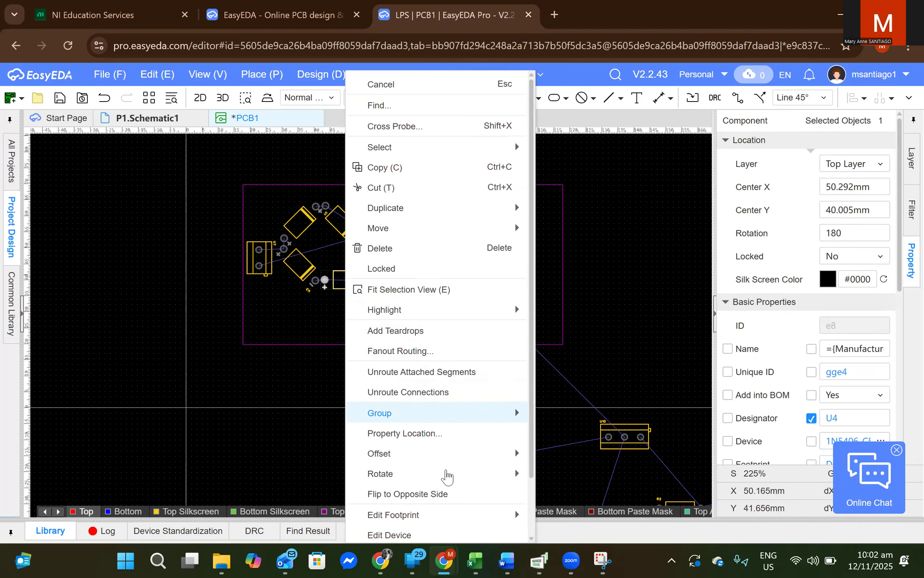
pyautogui.moveTo(436, 477)
pyautogui.click(547, 517)
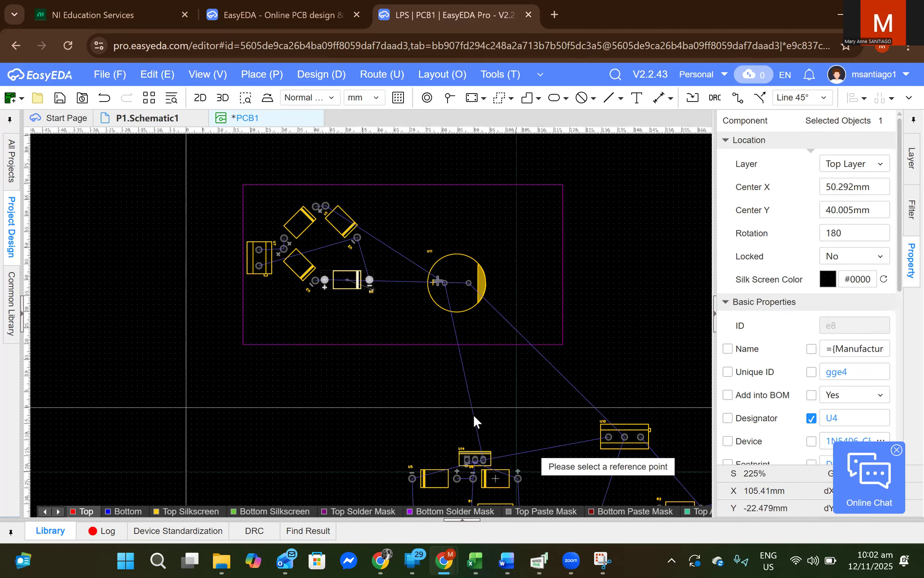
pyautogui.click(325, 280)
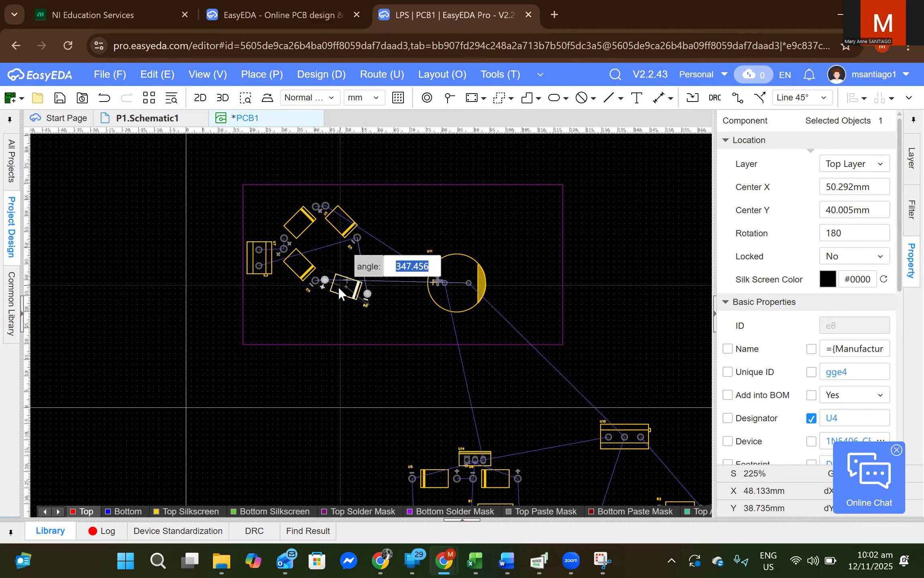
pyautogui.write('45')
pyautogui.press('Return')
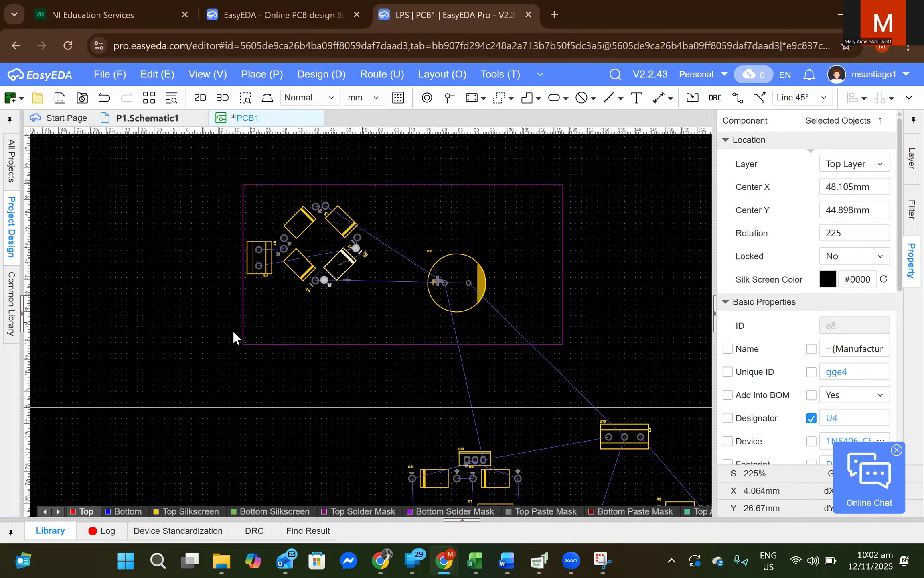
pyautogui.scroll(2, 315, 309)
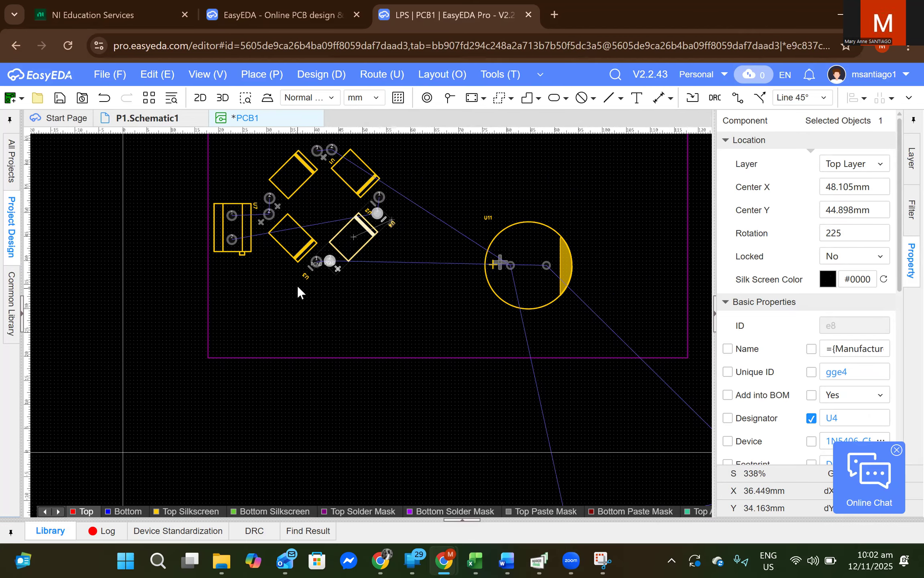
# Move capacitor U11 beside the right corner of the diode diamond and rotate it to 270°
pyautogui.scroll(-2, 297, 286)
pyautogui.scroll(2, 299, 286)
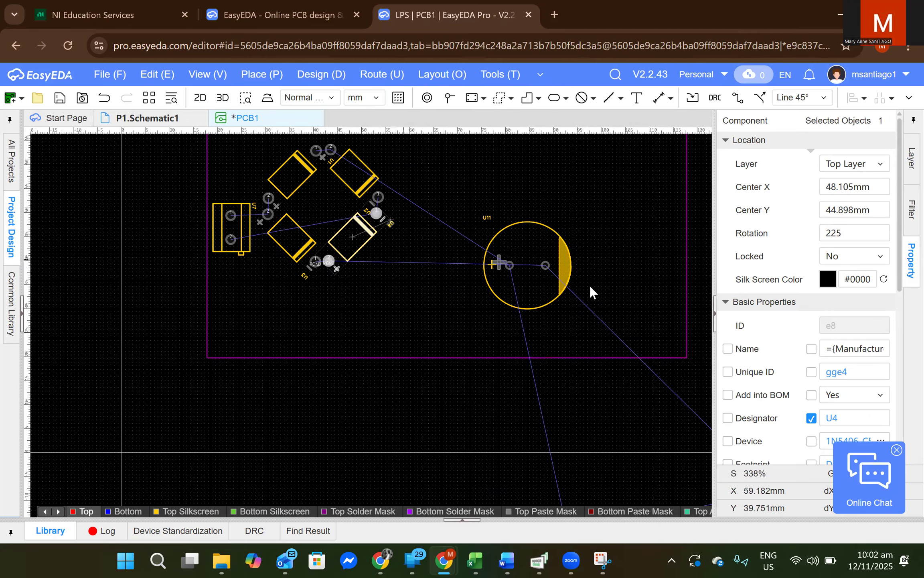
pyautogui.moveTo(533, 254); pyautogui.dragTo(464, 204)
pyautogui.press('space')
pyautogui.press('space')
pyautogui.press('space')
pyautogui.moveTo(465, 213); pyautogui.dragTo(458, 212)
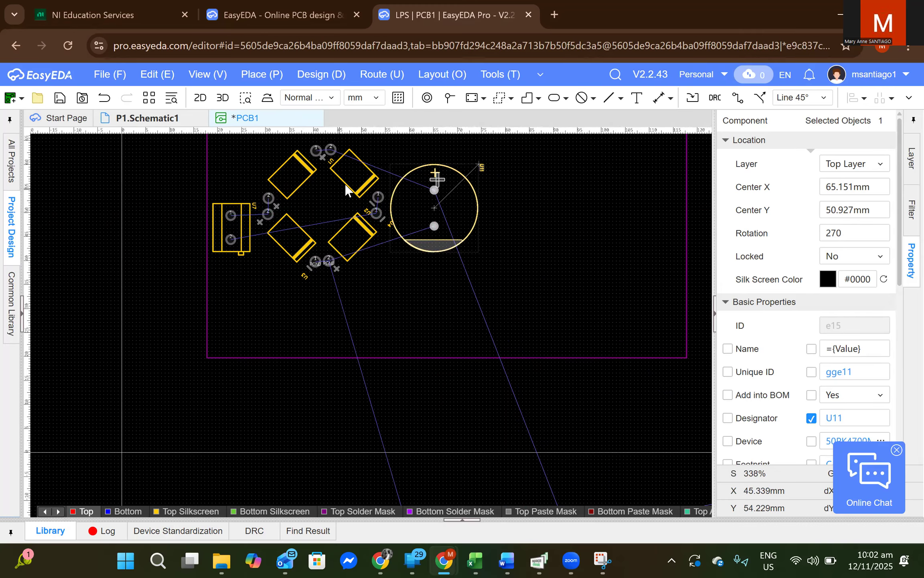
# Bring U12 and diode U5 below the diamond, regulator U14 above U11, and potentiometer U15 just under the board outline
pyautogui.scroll(-4, 615, 332)
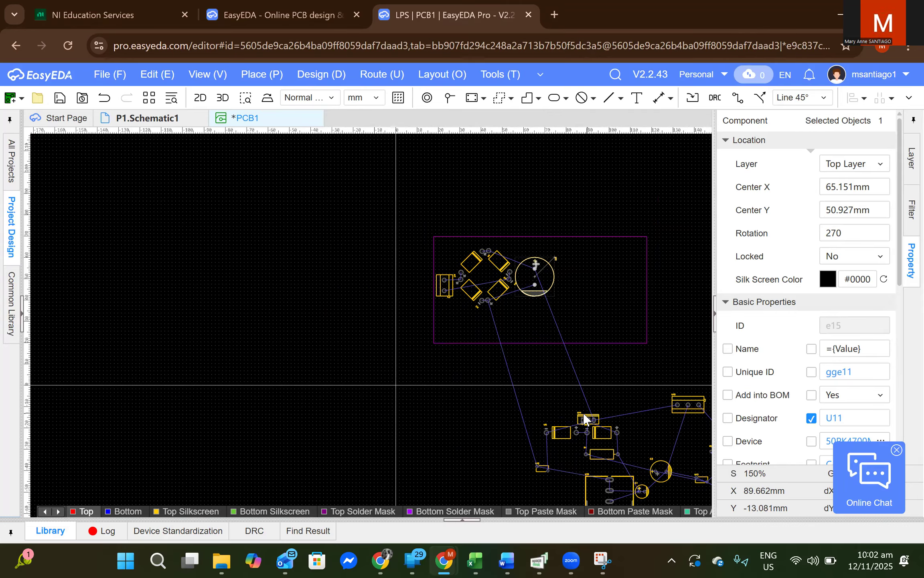
pyautogui.moveTo(543, 466); pyautogui.dragTo(482, 323)
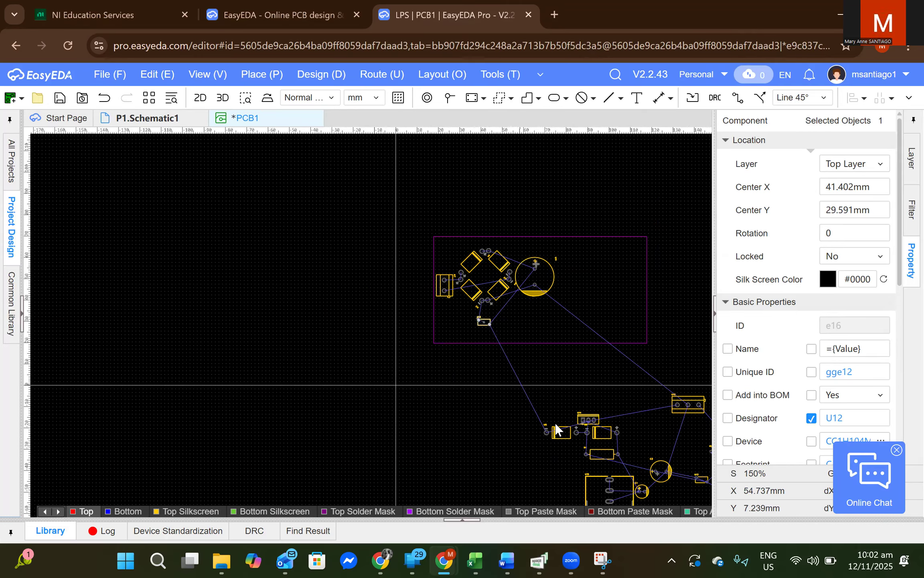
pyautogui.moveTo(561, 432); pyautogui.dragTo(526, 323)
pyautogui.moveTo(589, 418); pyautogui.dragTo(539, 243)
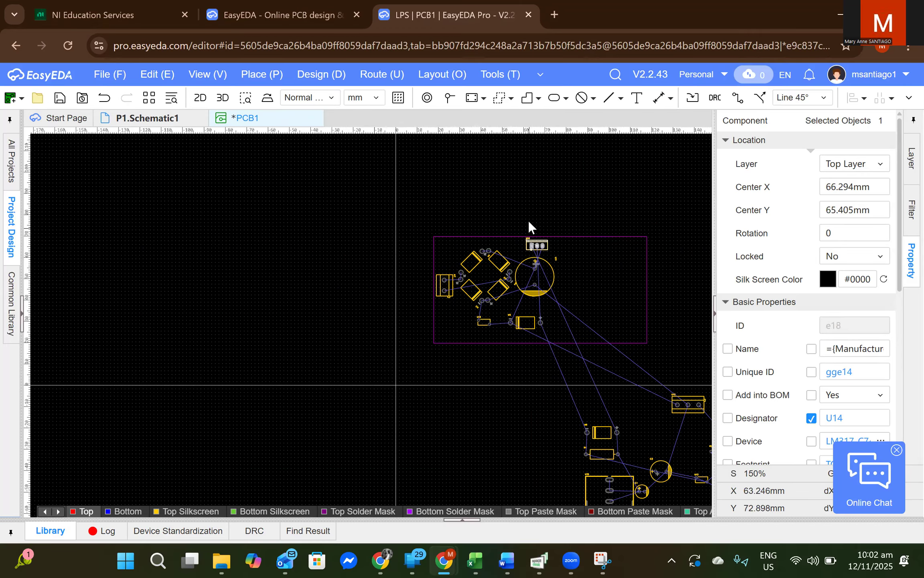
pyautogui.moveTo(615, 487); pyautogui.dragTo(480, 356)
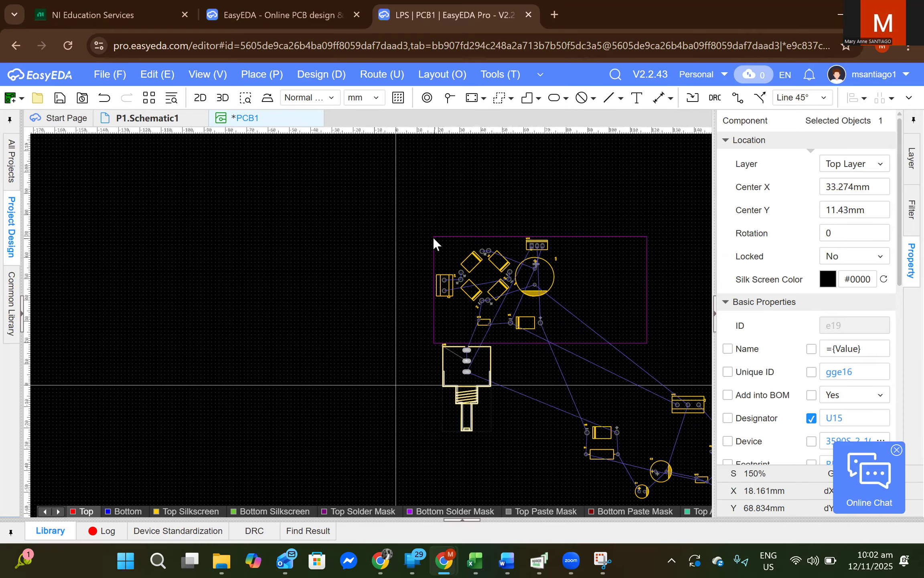
# Shift all components inside the board outline upward together by about 4 mm
pyautogui.moveTo(421, 234); pyautogui.dragTo(569, 332)
pyautogui.moveTo(530, 275)
pyautogui.mouseDown()
pyautogui.moveTo(543, 266)
pyautogui.moveTo(532, 269)
pyautogui.moveTo(544, 278)
pyautogui.mouseUp()
pyautogui.click(608, 280)
# Move U12 below diode U5 and raise potentiometer U15 so its body sits inside the outline's lower-left corner
pyautogui.scroll(2, 608, 293)
pyautogui.scroll(2, 415, 416)
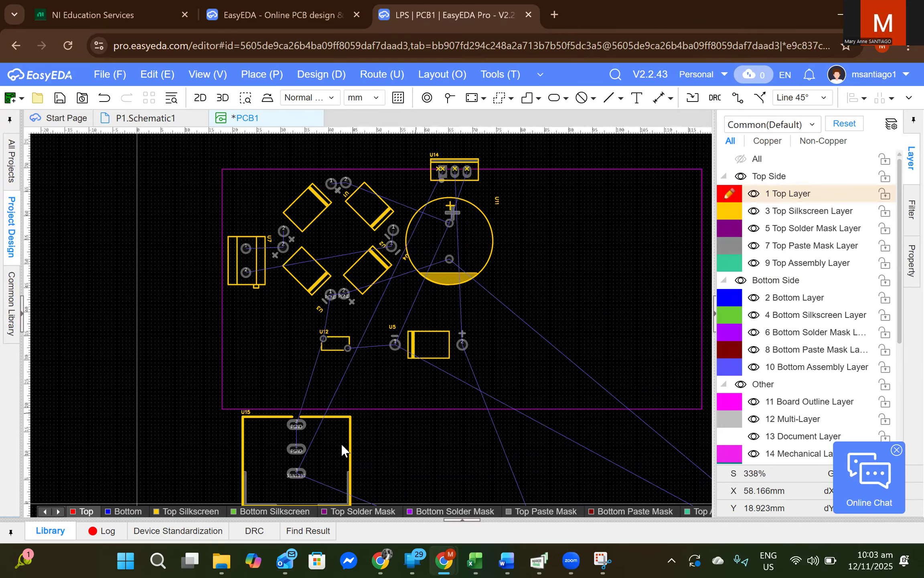
pyautogui.moveTo(328, 343); pyautogui.dragTo(396, 380)
pyautogui.moveTo(338, 441); pyautogui.dragTo(340, 340)
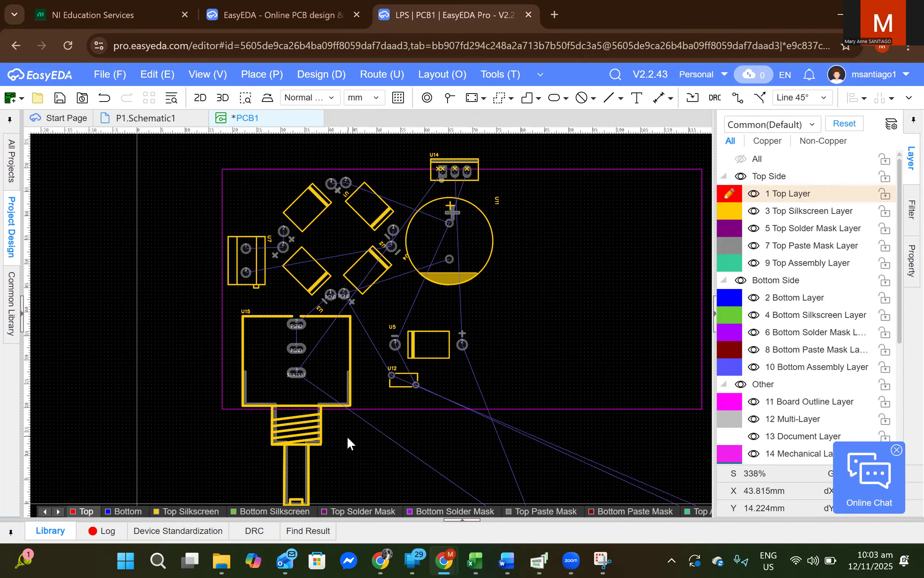
# Move diode U6 inside the board outline, to the upper right of capacitor U11
pyautogui.scroll(-2, 347, 436)
pyautogui.scroll(-2, 403, 453)
pyautogui.scroll(-2, 481, 445)
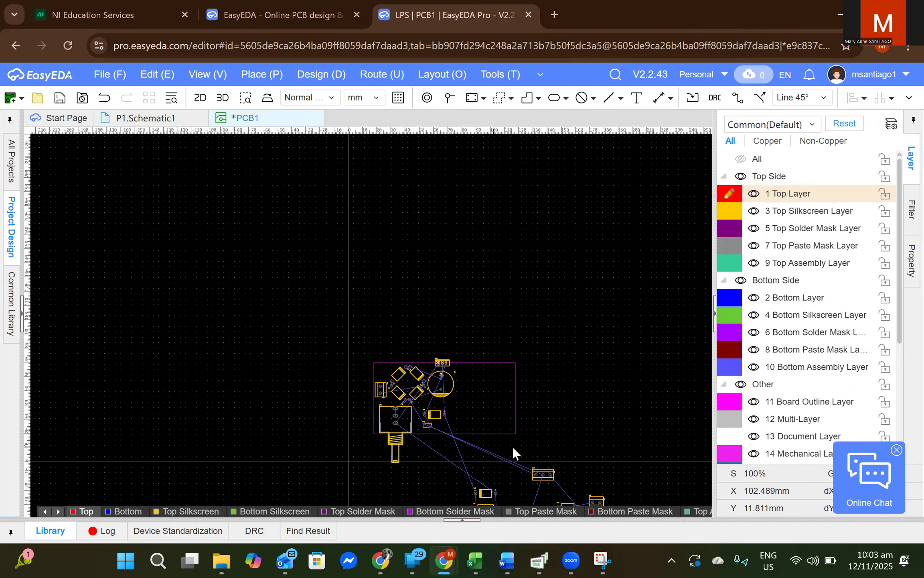
pyautogui.scroll(2, 515, 446)
pyautogui.scroll(2, 562, 478)
pyautogui.scroll(-3, 574, 487)
pyautogui.click(578, 495)
pyautogui.scroll(-1, 599, 461)
pyautogui.scroll(3, 585, 449)
pyautogui.moveTo(511, 290); pyautogui.dragTo(537, 311, button='right')
pyautogui.scroll(1, 510, 297)
pyautogui.moveTo(511, 297); pyautogui.dragTo(592, 294, button='right')
pyautogui.moveTo(510, 290); pyautogui.dragTo(528, 330, button='right')
pyautogui.scroll(-1, 565, 373)
pyautogui.scroll(1, 574, 364)
pyautogui.scroll(-1, 571, 378)
pyautogui.moveTo(509, 458); pyautogui.dragTo(489, 284)
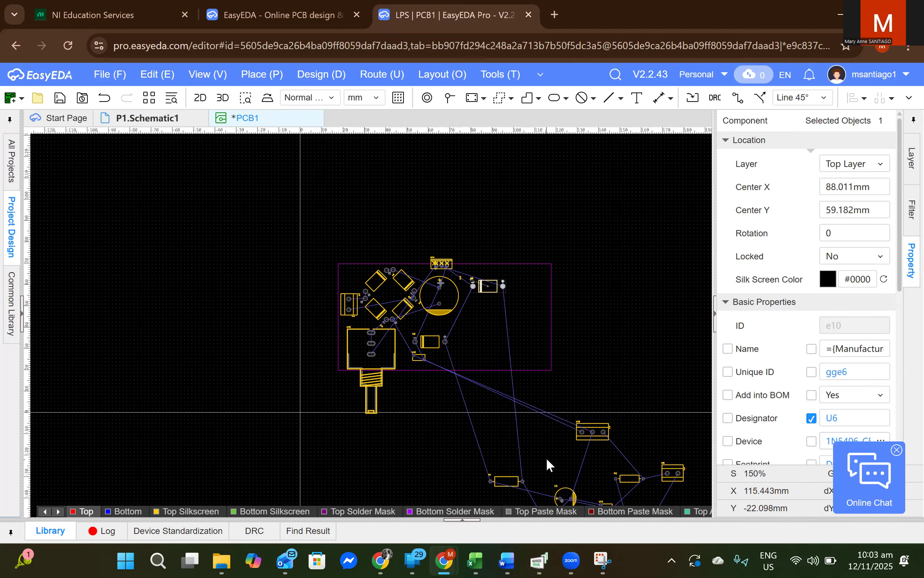
# Place resistor R1 below diode U6 and capacitor C2 near the board's right edge
pyautogui.scroll(-1, 546, 459)
pyautogui.moveTo(519, 474); pyautogui.dragTo(504, 376)
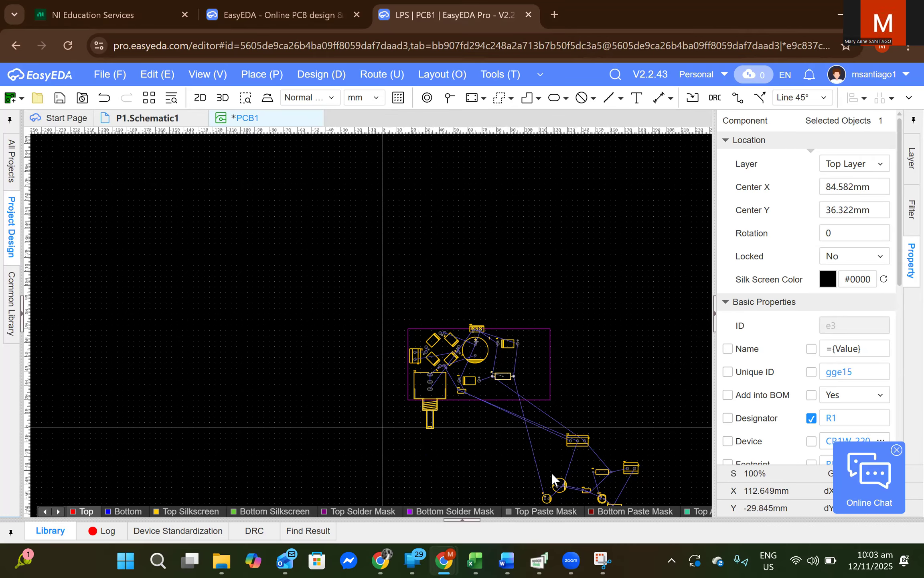
pyautogui.moveTo(560, 486); pyautogui.dragTo(530, 367)
pyautogui.scroll(-1, 681, 474)
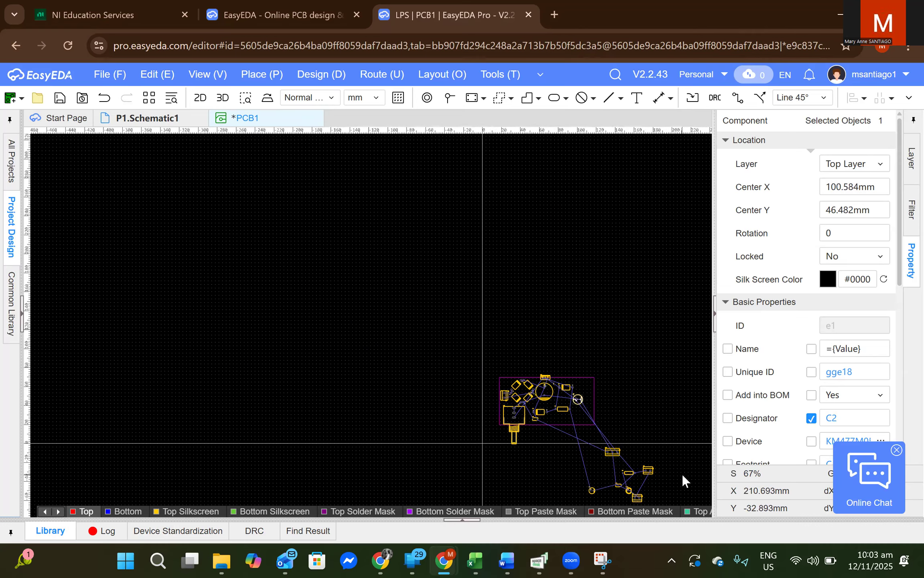
# Move the seven remaining unplaced components together to just beyond the board outline's right edge
pyautogui.moveTo(648, 472); pyautogui.dragTo(528, 383, button='right')
pyautogui.moveTo(592, 445); pyautogui.dragTo(501, 293)
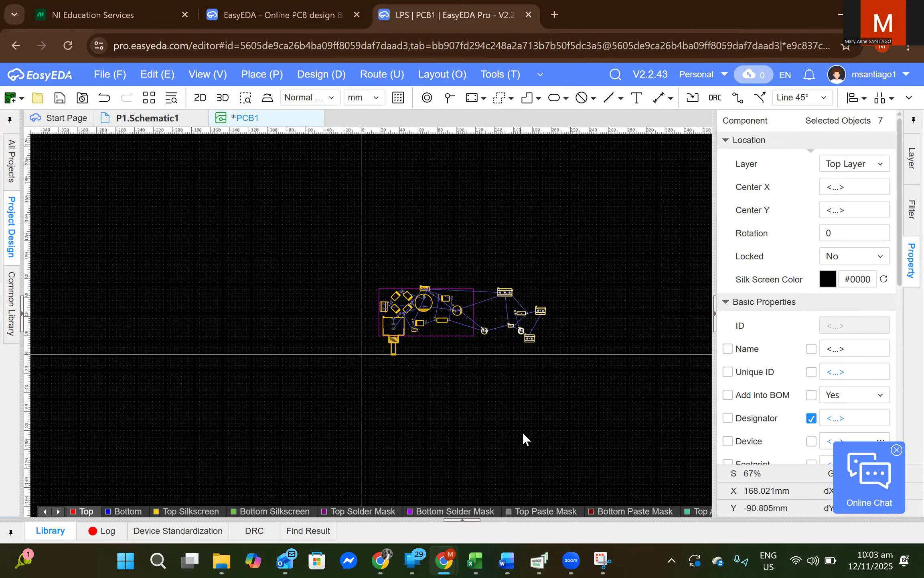
pyautogui.scroll(3, 557, 337)
pyautogui.moveTo(319, 222); pyautogui.dragTo(471, 491, button='right')
pyautogui.click(411, 402)
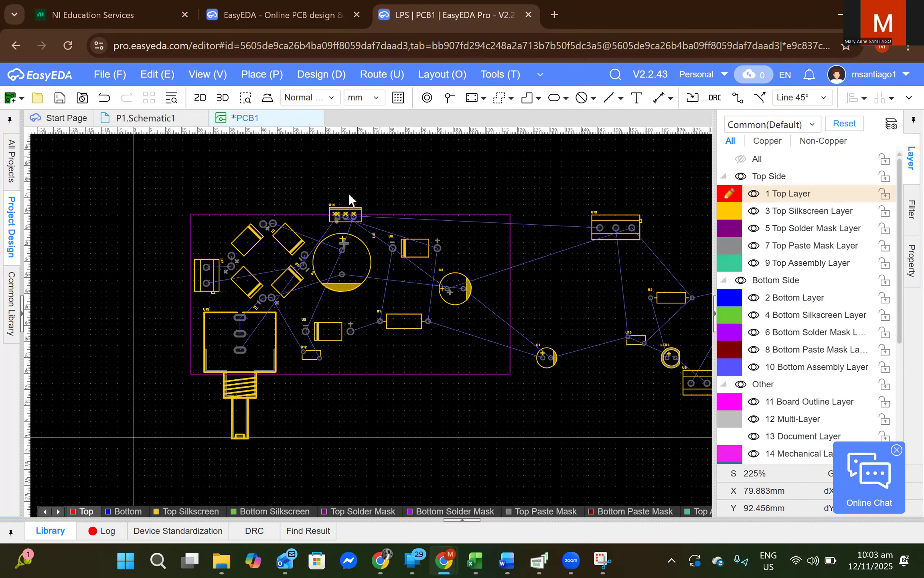
# Adjust capacitor U11's position and place regulator U14 above it, just inside the outline's upper edge
pyautogui.moveTo(358, 259); pyautogui.dragTo(361, 268)
pyautogui.click(356, 213)
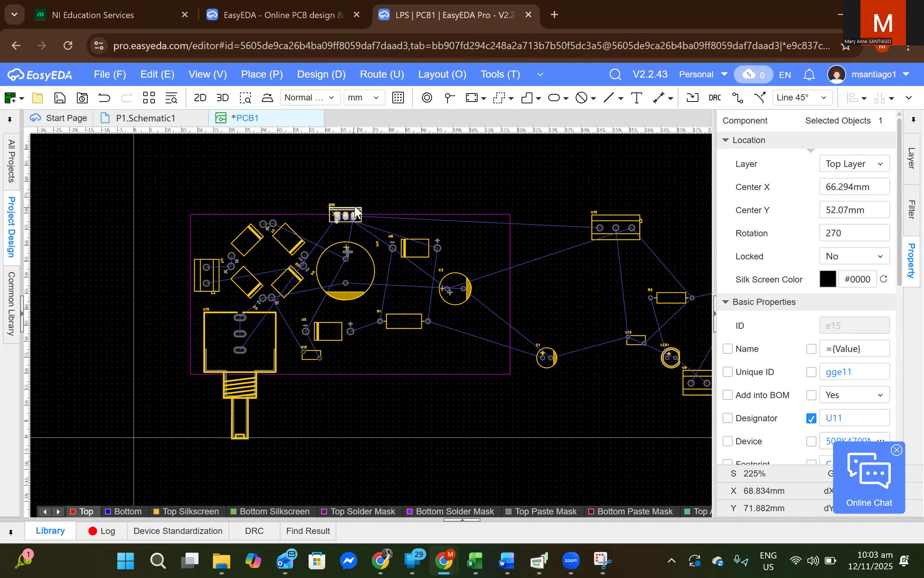
pyautogui.moveTo(349, 213); pyautogui.dragTo(345, 222)
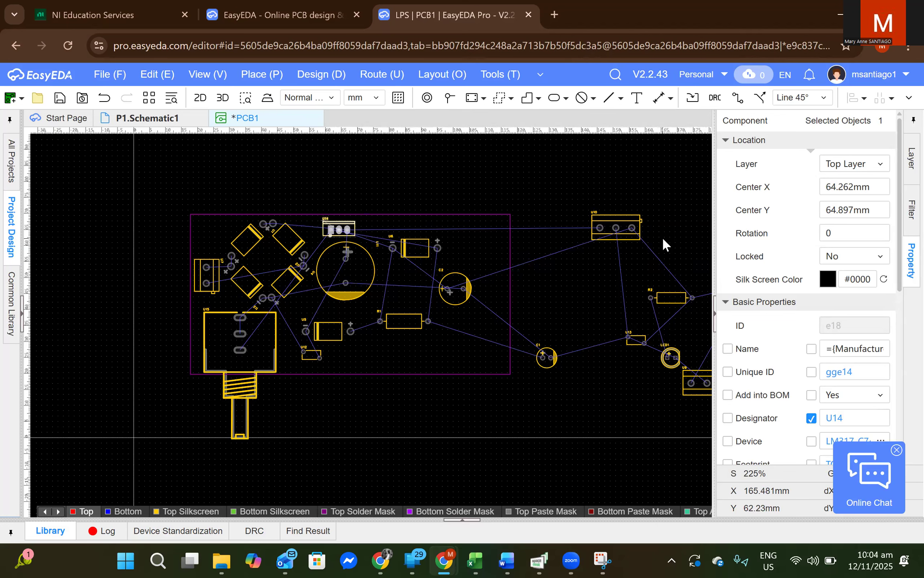
pyautogui.scroll(1, 406, 175)
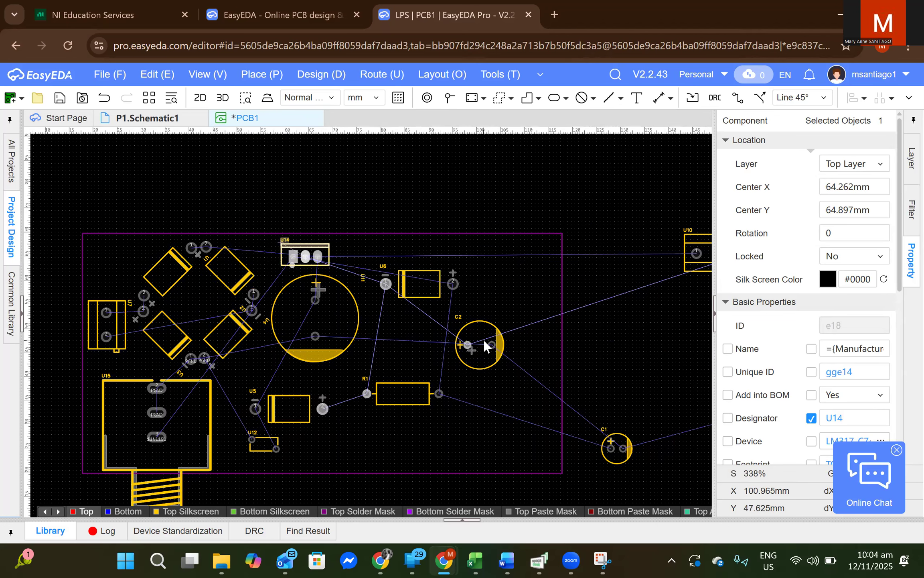
pyautogui.click(329, 301)
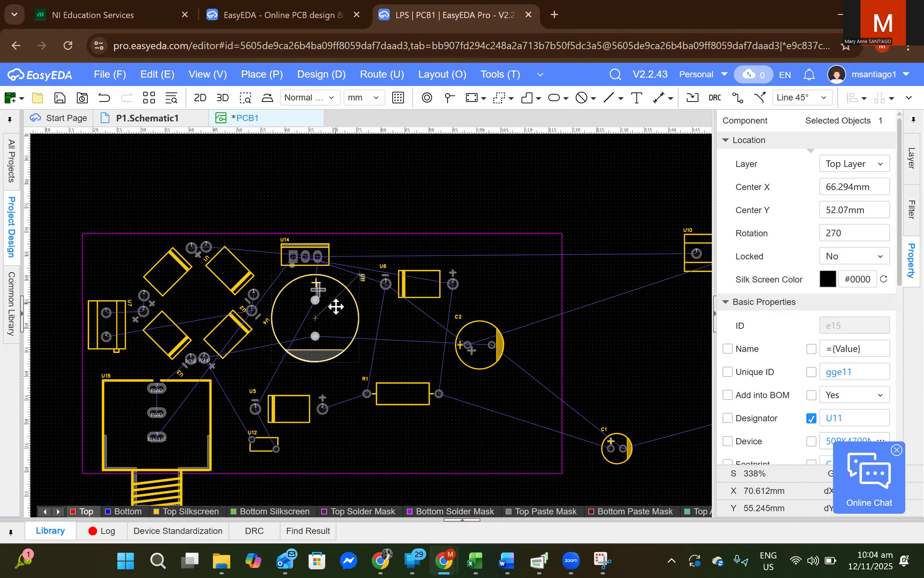
pyautogui.moveTo(336, 313); pyautogui.dragTo(329, 316)
pyautogui.moveTo(312, 244); pyautogui.dragTo(304, 248)
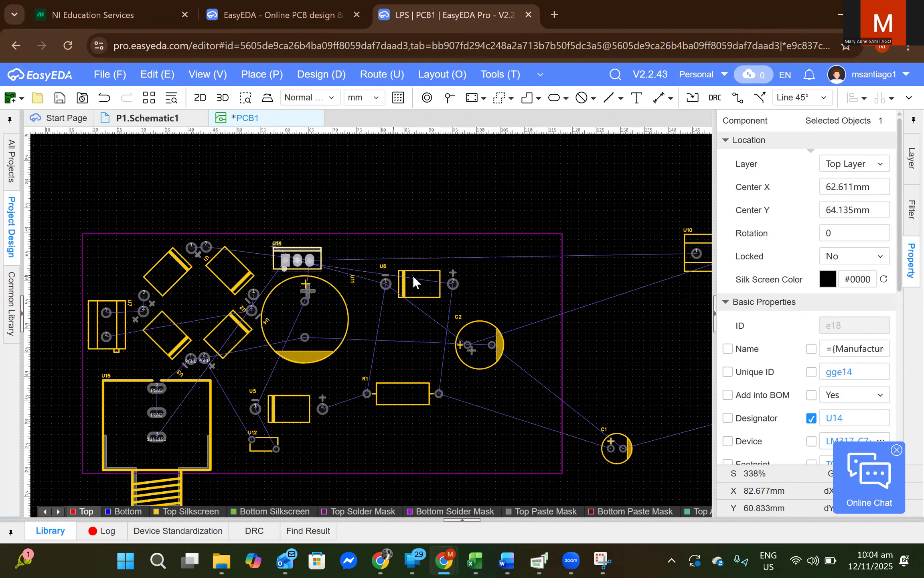
# Lower capacitor U11 and place diode U6 between it and regulator U14
pyautogui.moveTo(414, 276); pyautogui.dragTo(307, 168)
pyautogui.click(327, 318)
pyautogui.moveTo(328, 316); pyautogui.dragTo(333, 349)
pyautogui.moveTo(302, 176); pyautogui.dragTo(306, 289)
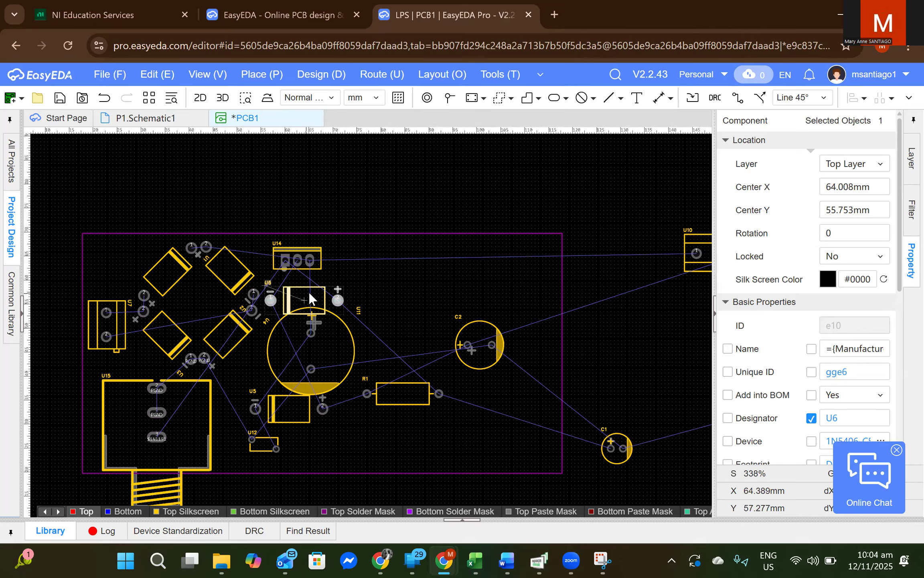
# Rearrange the area right of U15: U11 at the board's lower edge, U12 between them, and diode U5 above U12
pyautogui.moveTo(258, 446); pyautogui.dragTo(231, 381)
pyautogui.moveTo(283, 412); pyautogui.dragTo(258, 446)
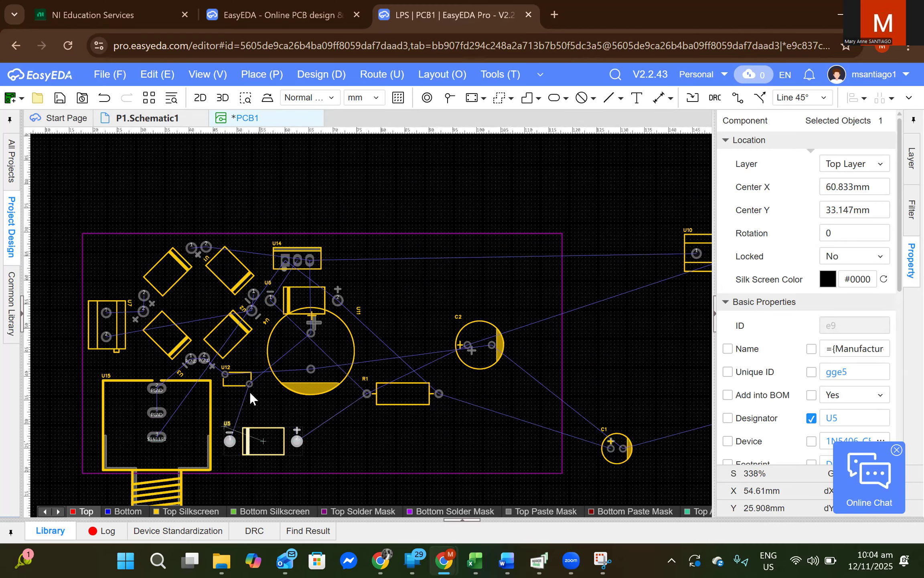
pyautogui.moveTo(240, 379)
pyautogui.mouseDown()
pyautogui.moveTo(241, 425)
pyautogui.moveTo(268, 410)
pyautogui.moveTo(250, 382)
pyautogui.mouseUp()
pyautogui.moveTo(307, 353); pyautogui.dragTo(322, 431)
pyautogui.moveTo(239, 385); pyautogui.dragTo(265, 371)
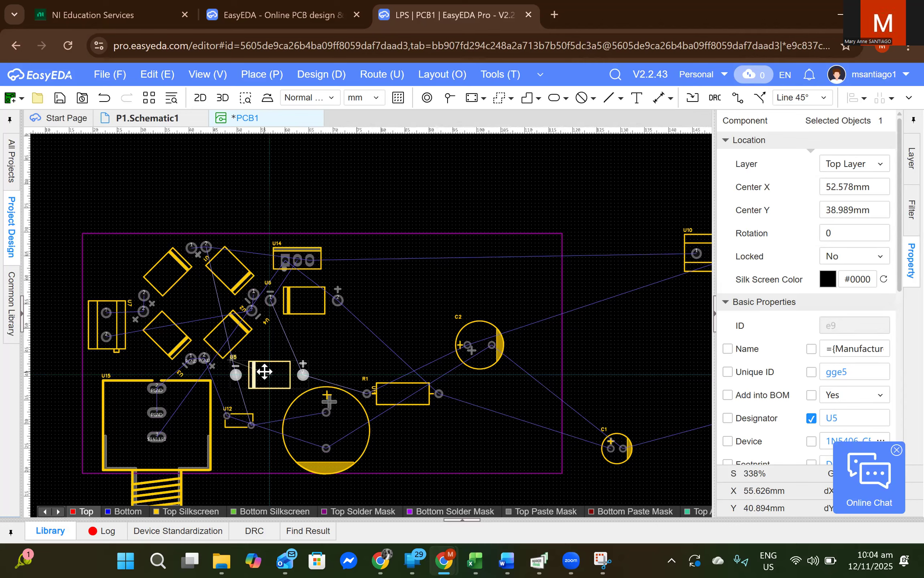
pyautogui.moveTo(265, 371); pyautogui.dragTo(264, 369)
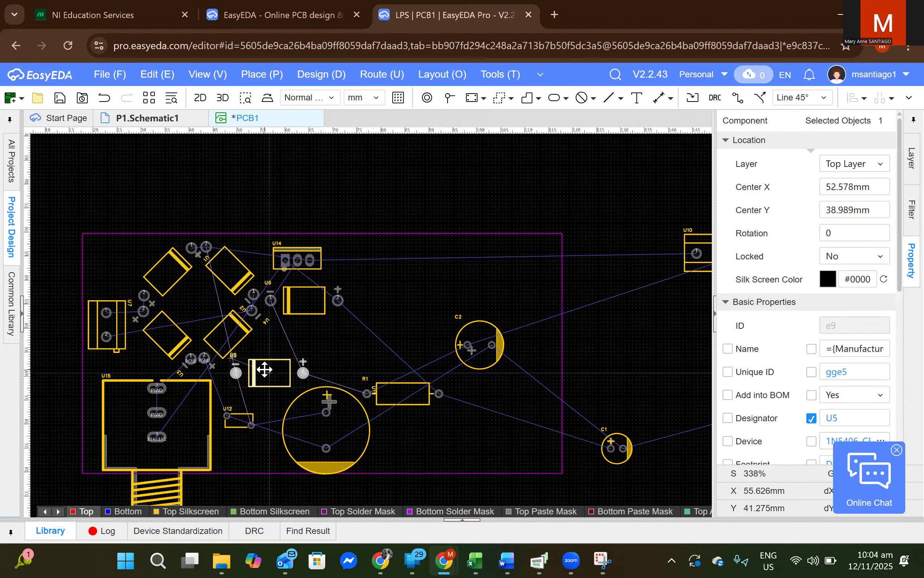
# Shift diode U6 and regulator U14 to the right, and place diode U5 at 270° between the diamond and U14
pyautogui.moveTo(304, 300); pyautogui.dragTo(364, 332)
pyautogui.click(311, 249)
pyautogui.moveTo(314, 247); pyautogui.dragTo(352, 247)
pyautogui.moveTo(262, 363); pyautogui.dragTo(276, 285)
pyautogui.press('space')
pyautogui.press('space')
pyautogui.press('space')
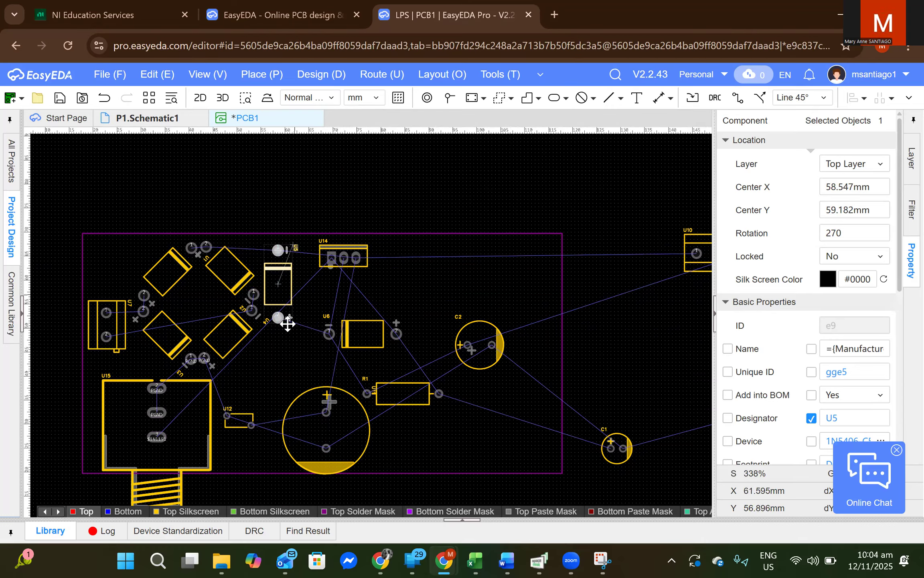
pyautogui.moveTo(341, 251); pyautogui.dragTo(335, 247)
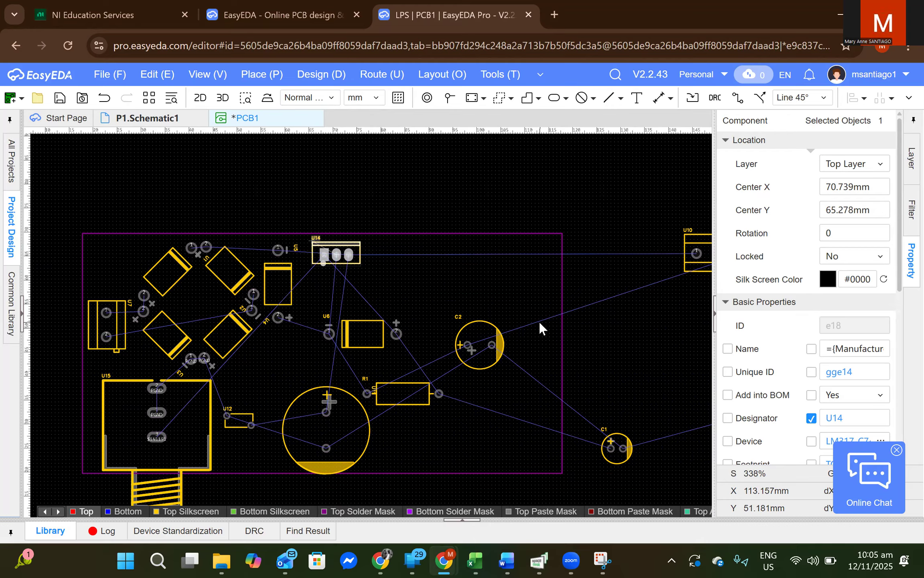
# Rotate capacitor U11 to 90° and place it below diode U5, centered at about X 62.2 mm, Y 38.7 mm
pyautogui.click(311, 433)
pyautogui.moveTo(310, 430); pyautogui.dragTo(291, 404)
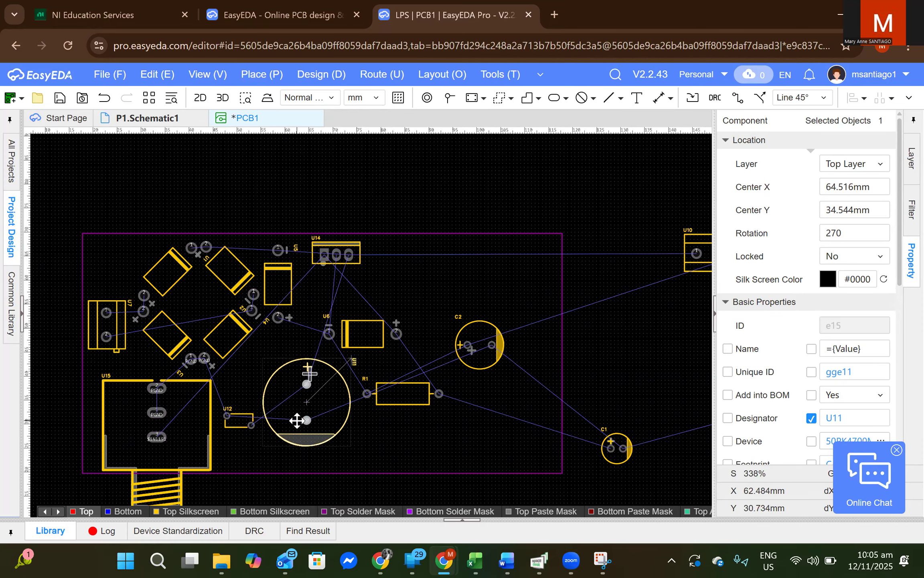
pyautogui.press('space')
pyautogui.press('space')
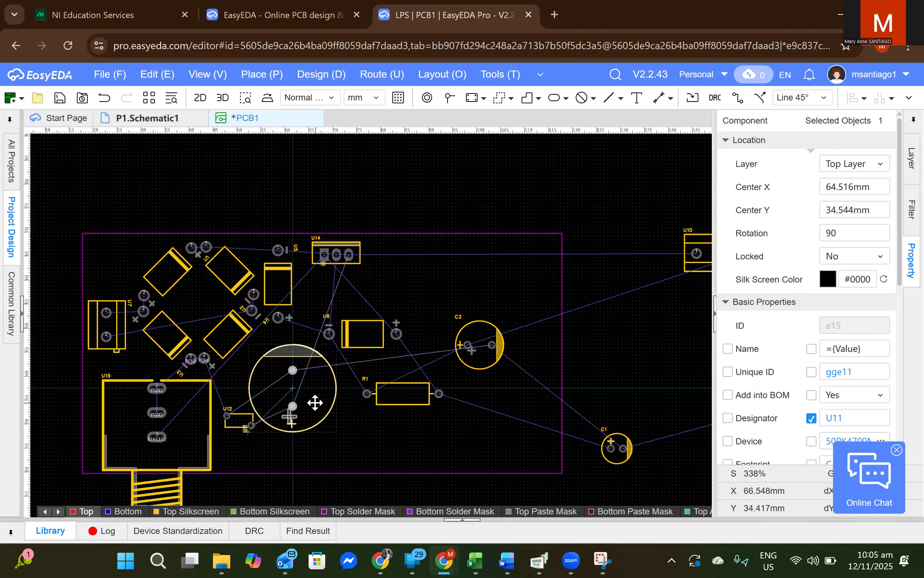
pyautogui.moveTo(321, 401); pyautogui.dragTo(319, 397)
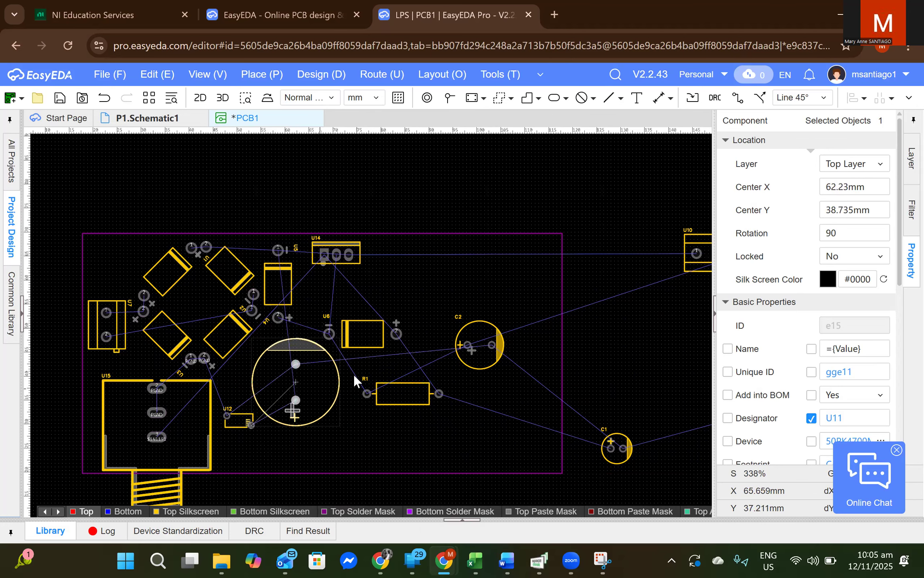
# Rotate diode U6 to 180° and place it directly below regulator U14, and shift diode U5 slightly closer to U14
pyautogui.click(356, 331)
pyautogui.moveTo(356, 331); pyautogui.dragTo(352, 305)
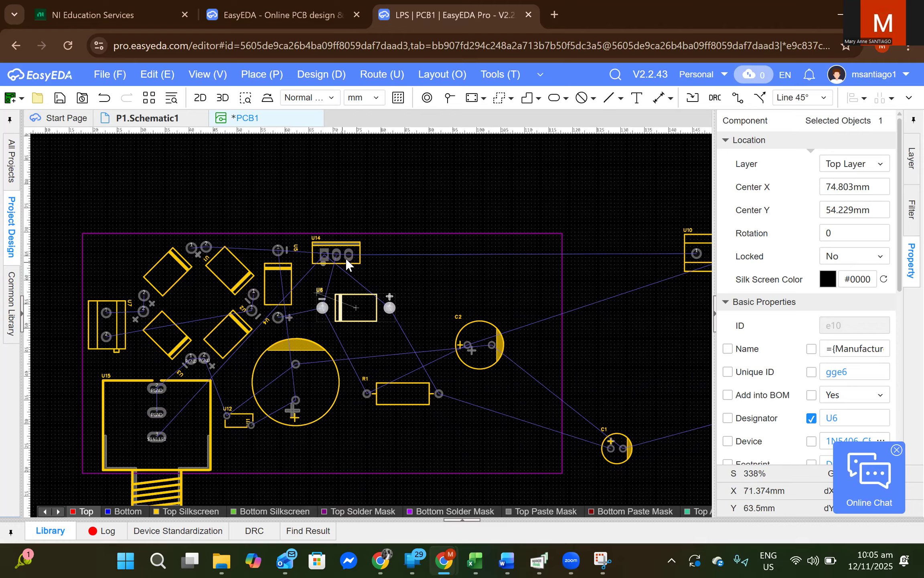
pyautogui.press('space')
pyautogui.press('space')
pyautogui.moveTo(354, 310); pyautogui.dragTo(338, 306)
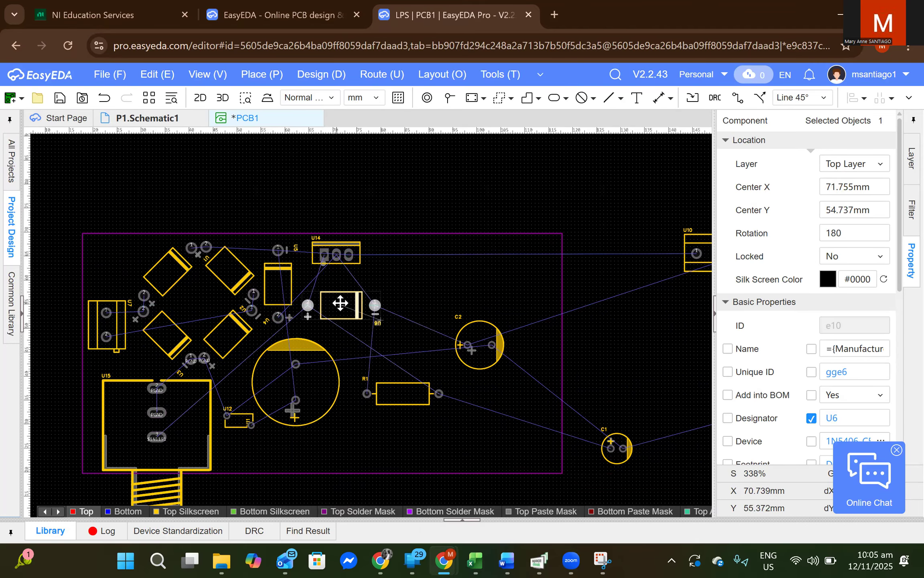
pyautogui.click(269, 280)
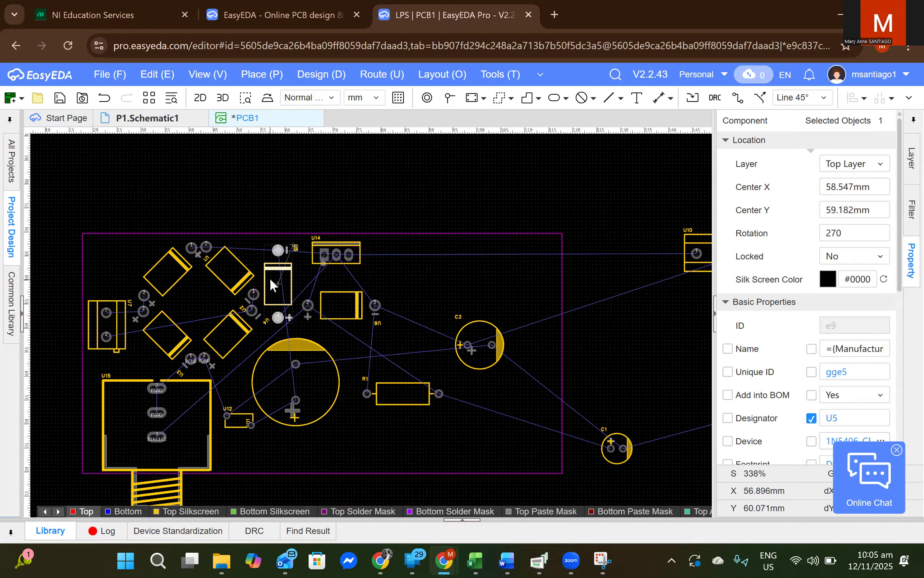
pyautogui.moveTo(269, 280); pyautogui.dragTo(282, 281)
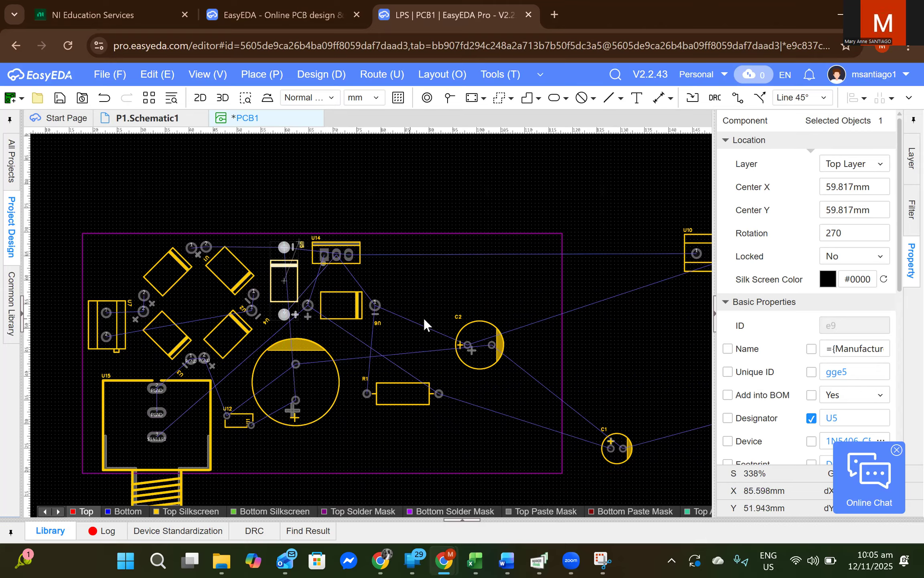
# Shift capacitor C2 to the left and place resistor R1 at 90° to the right of regulator U14
pyautogui.moveTo(466, 325)
pyautogui.mouseDown()
pyautogui.moveTo(446, 317)
pyautogui.moveTo(447, 268)
pyautogui.moveTo(439, 325)
pyautogui.moveTo(455, 321)
pyautogui.moveTo(465, 340)
pyautogui.mouseUp()
pyautogui.moveTo(399, 396); pyautogui.dragTo(409, 288)
pyautogui.press('space')
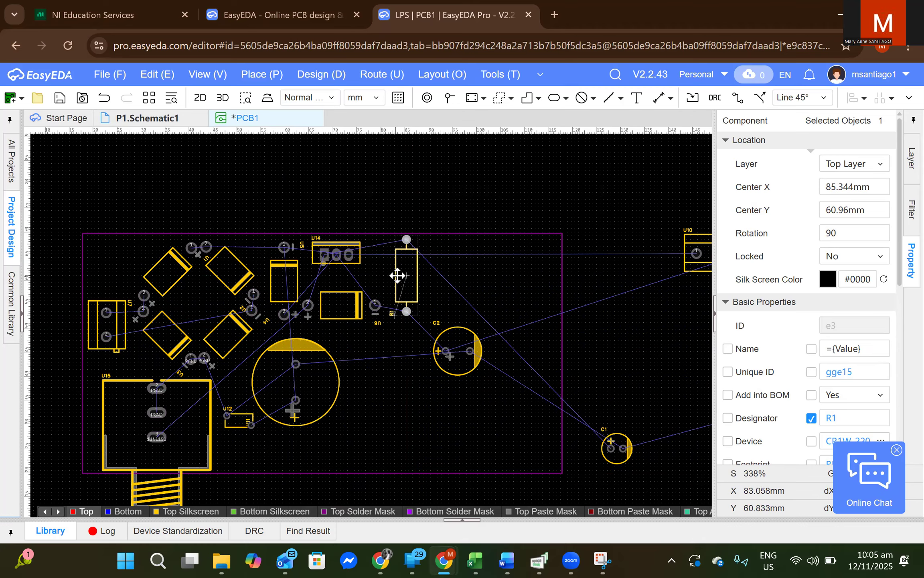
# Rotate capacitor C2 to 270° and place it below resistor R1, to the right of U11
pyautogui.moveTo(445, 331); pyautogui.dragTo(401, 355)
pyautogui.press('space')
pyautogui.press('space')
pyautogui.press('space')
# Bring capacitor C1 inside the outline below C2 at 0° rotation, centered at about X 77.1 mm, Y 29.6 mm
pyautogui.moveTo(616, 438); pyautogui.dragTo(403, 437)
pyautogui.press('space')
pyautogui.press('space')
pyautogui.press('space')
pyautogui.press('space')
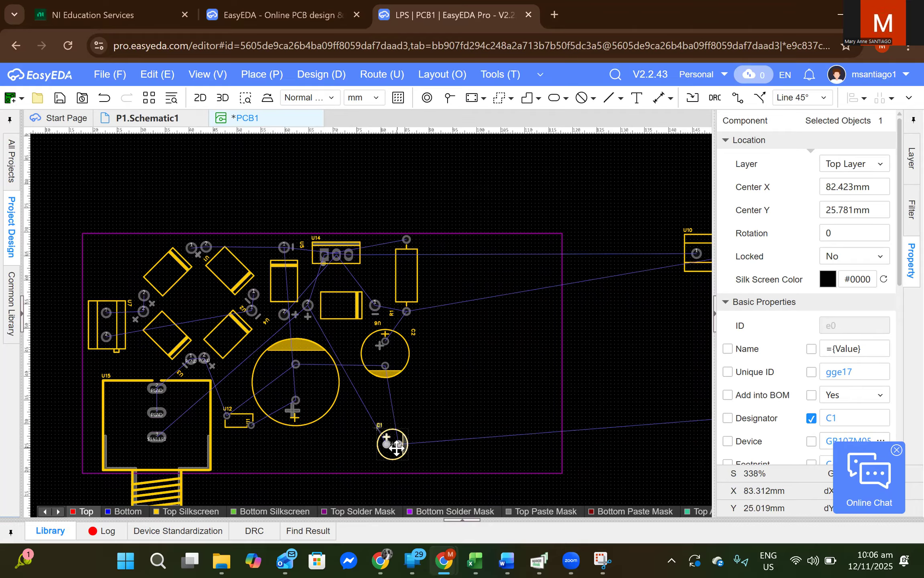
pyautogui.moveTo(391, 447); pyautogui.dragTo(367, 428)
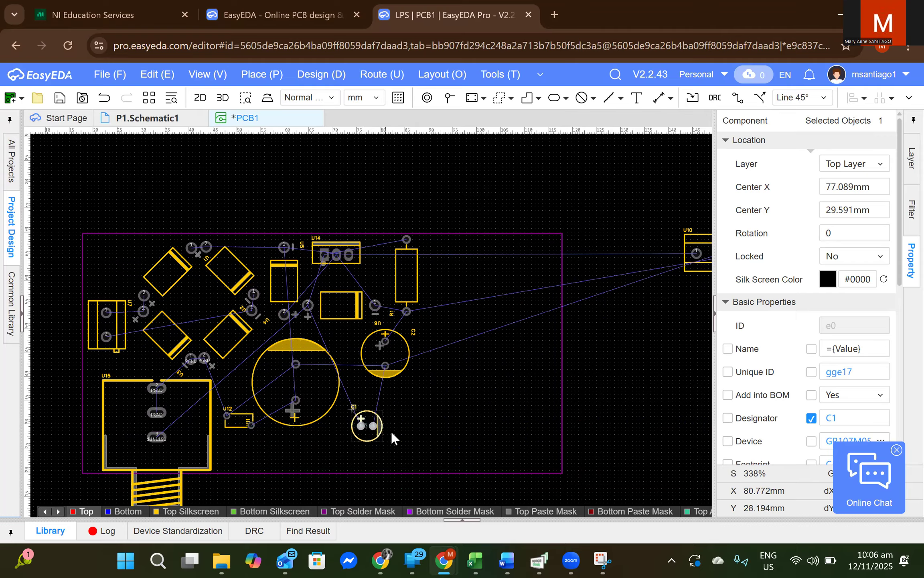
# Keep capacitor C1 at 0° and move it closer below C2, and place terminal block U10 right of R1 at about X 99.8 mm, Y 62.6 mm
pyautogui.press('space')
pyautogui.press('space')
pyautogui.press('space')
pyautogui.press('space')
pyautogui.moveTo(367, 427); pyautogui.dragTo(365, 410)
pyautogui.moveTo(703, 239); pyautogui.dragTo(490, 256)
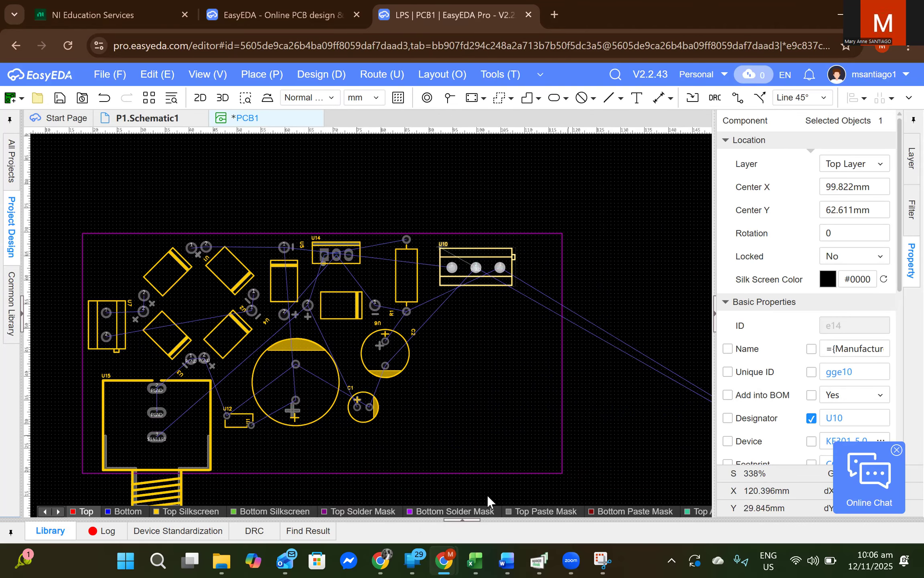
# Select the remaining unplaced components R2, U13, LED1, U8 and U9 together and move them against the outline's right edge
pyautogui.scroll(-4, 517, 474)
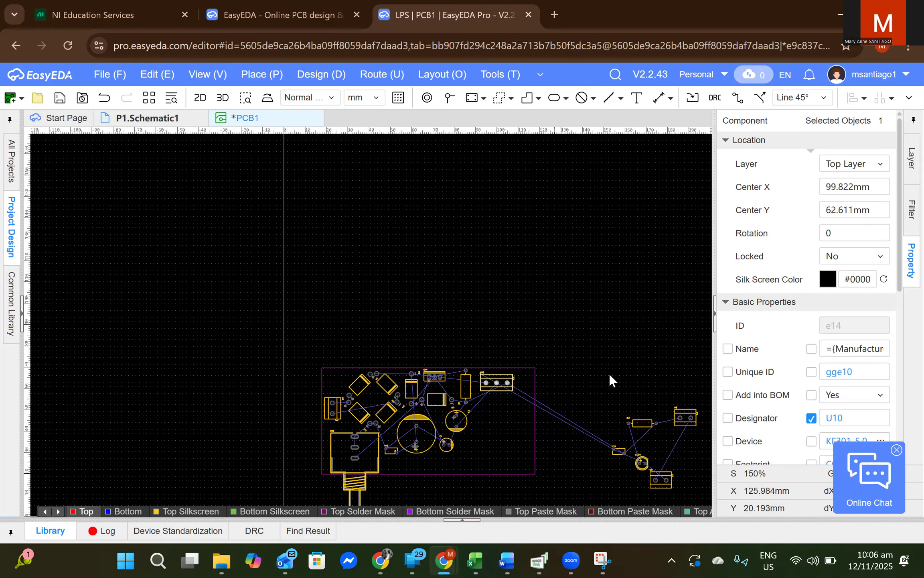
pyautogui.moveTo(582, 376)
pyautogui.mouseDown()
pyautogui.moveTo(688, 494)
pyautogui.moveTo(545, 468)
pyautogui.mouseUp()
pyautogui.scroll(2, 627, 444)
pyautogui.scroll(-2, 627, 439)
pyautogui.scroll(2, 561, 421)
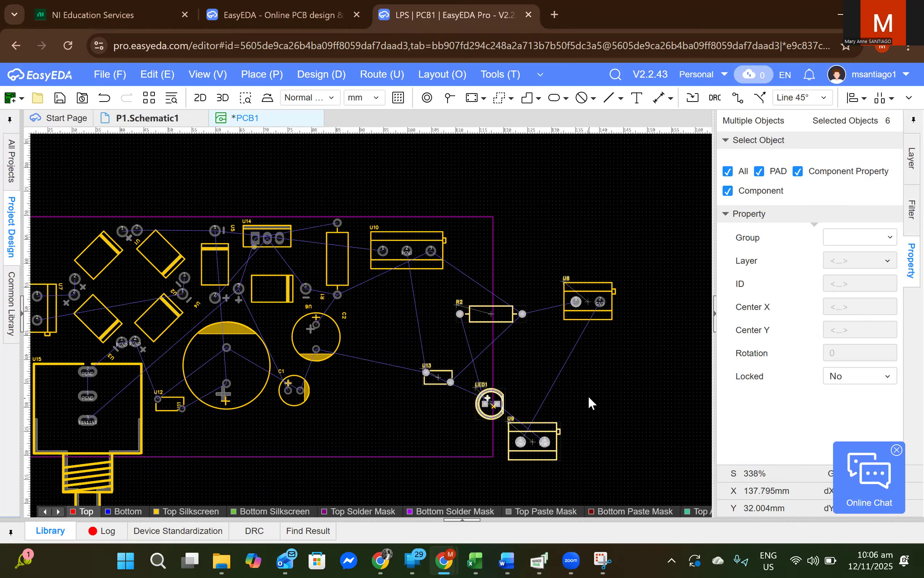
# Shift resistor R2 slightly left and place capacitor U13 inside the outline below terminal block U10, at about X 96.3 mm, Y 48.1 mm
pyautogui.scroll(1, 588, 396)
pyautogui.moveTo(457, 279)
pyautogui.mouseDown()
pyautogui.moveTo(430, 277)
pyautogui.moveTo(467, 281)
pyautogui.moveTo(448, 276)
pyautogui.mouseUp()
pyautogui.moveTo(351, 367); pyautogui.dragTo(287, 283)
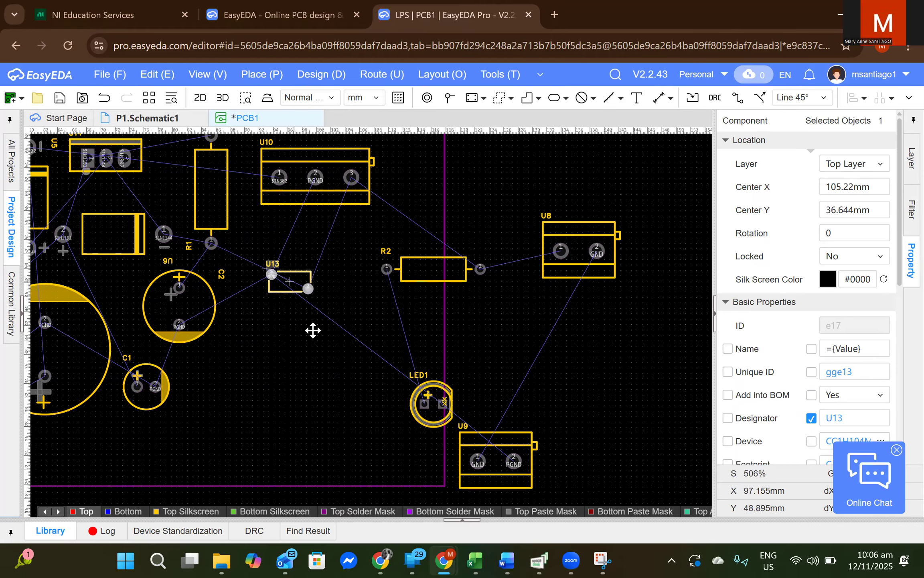
# Rotate LED1 to 180° and place it near the outline's lower edge at about X 88.6 mm, Y 25.8 mm
pyautogui.click(449, 395)
pyautogui.press('space')
pyautogui.press('space')
pyautogui.moveTo(435, 401); pyautogui.dragTo(236, 442)
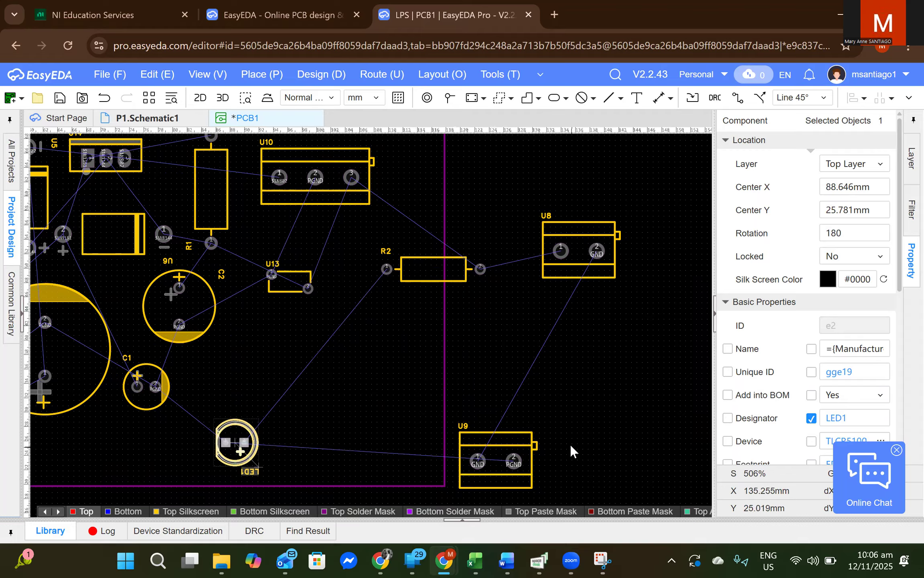
# Place terminal block U9 at about X 104.1 mm, Y 24.5 mm and U8 above it at about X 112.9 mm, Y 36.8 mm
pyautogui.moveTo(510, 440); pyautogui.dragTo(360, 430)
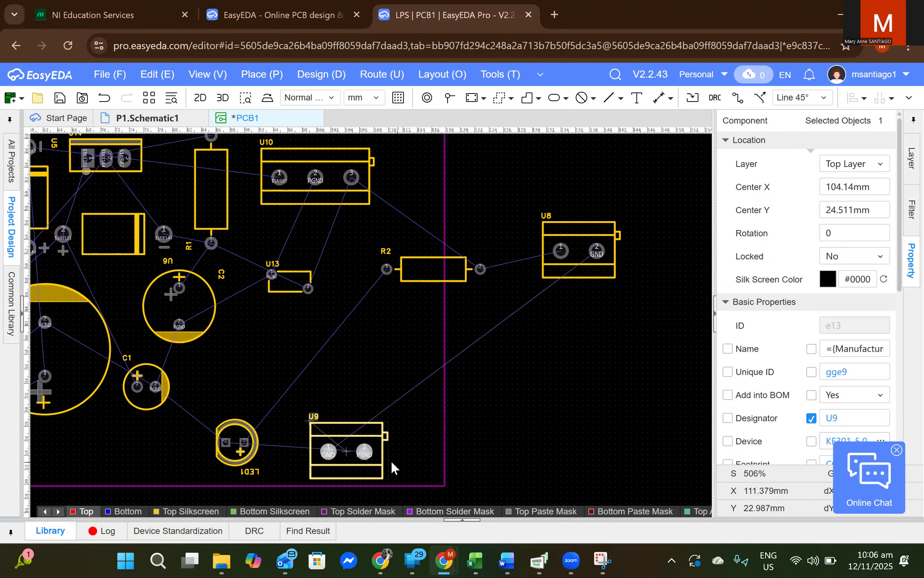
pyautogui.moveTo(588, 240); pyautogui.dragTo(418, 353)
# Place resistor R2 below U13, to the right of capacitor C1, and shift LED1 left to sit directly below C1
pyautogui.scroll(-2, 373, 400)
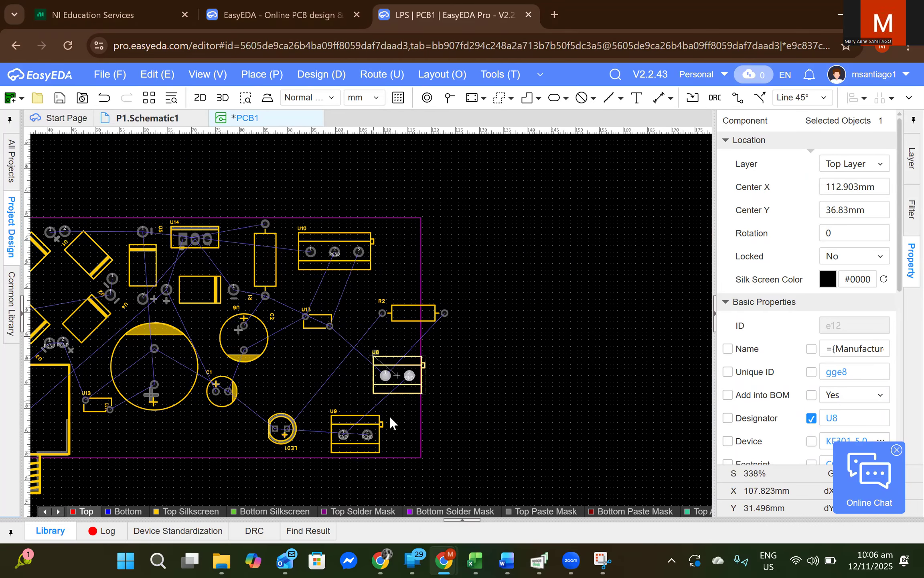
pyautogui.moveTo(413, 357); pyautogui.dragTo(341, 401)
pyautogui.moveTo(322, 440); pyautogui.dragTo(291, 437)
# Place terminal block U8 between LED1 and U9, and shift U9 toward the lower-right corner at about X 110 mm, Y 25.1 mm
pyautogui.click(360, 426)
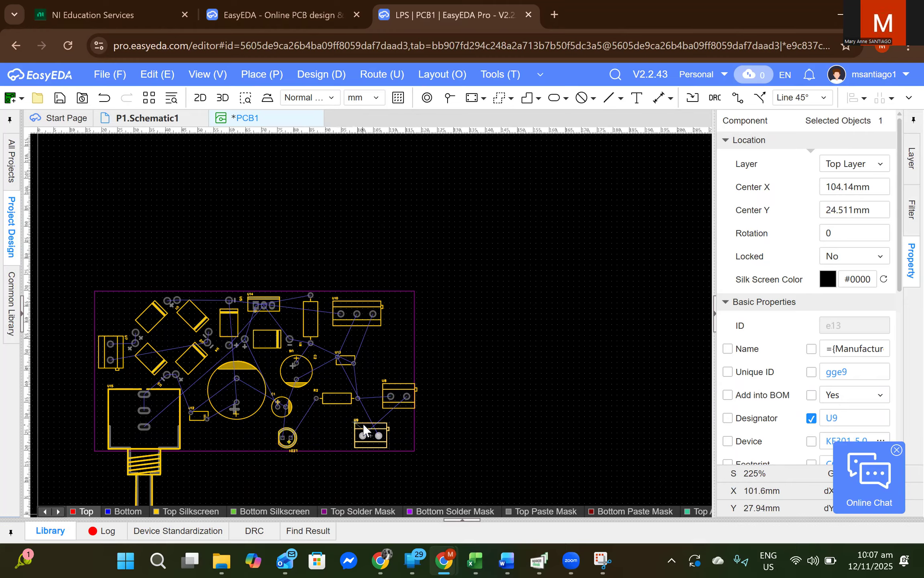
pyautogui.moveTo(401, 387); pyautogui.dragTo(401, 419)
pyautogui.click(386, 429)
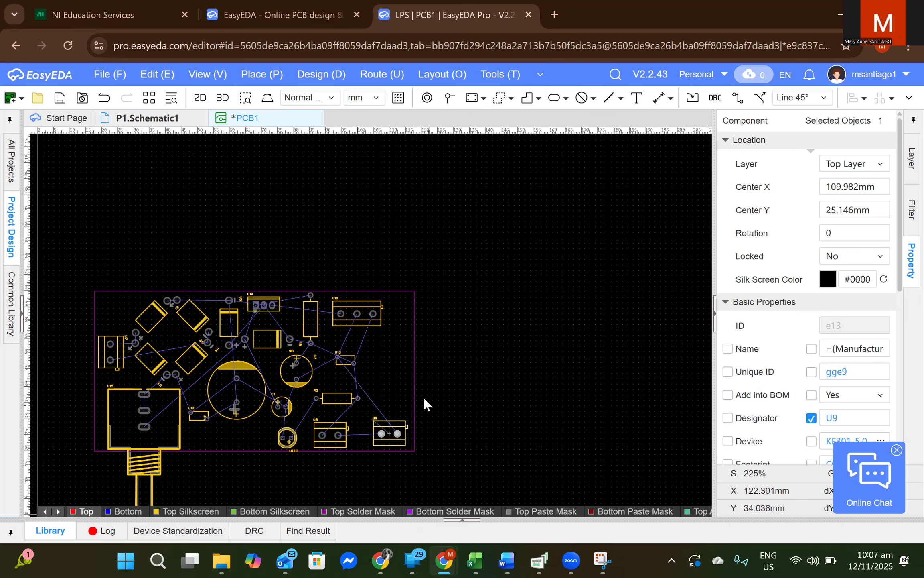
pyautogui.click(346, 365)
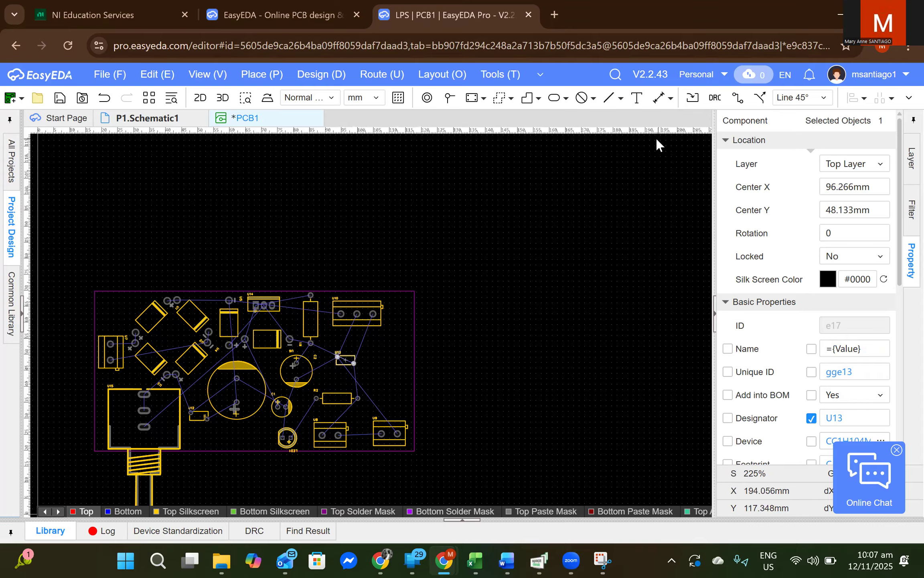
# Route the $1N788 net with Single Routing from pad 1 of terminal block U7 to the two neighbouring bridge diode pads
pyautogui.click(738, 99)
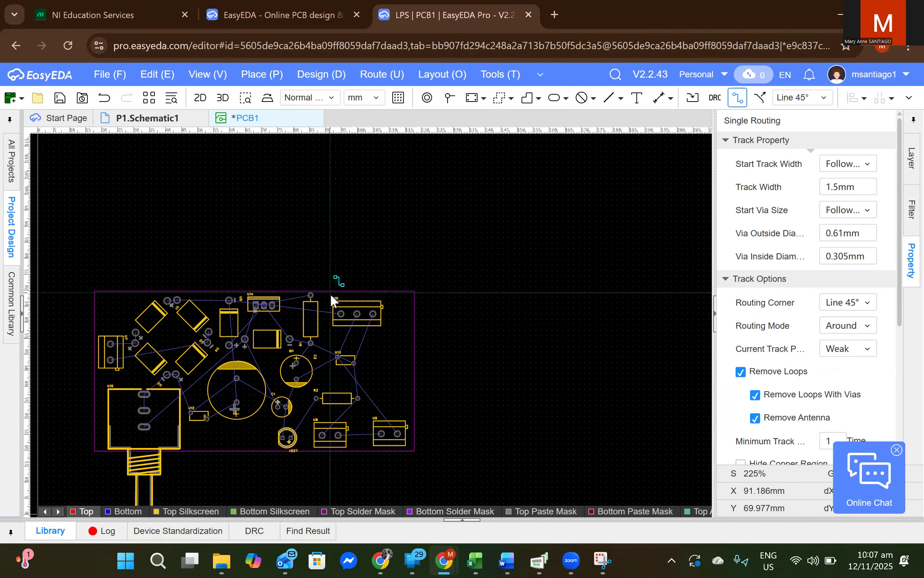
pyautogui.scroll(-2, 306, 305)
pyautogui.scroll(3, 305, 305)
pyautogui.moveTo(279, 319); pyautogui.dragTo(635, 285, button='right')
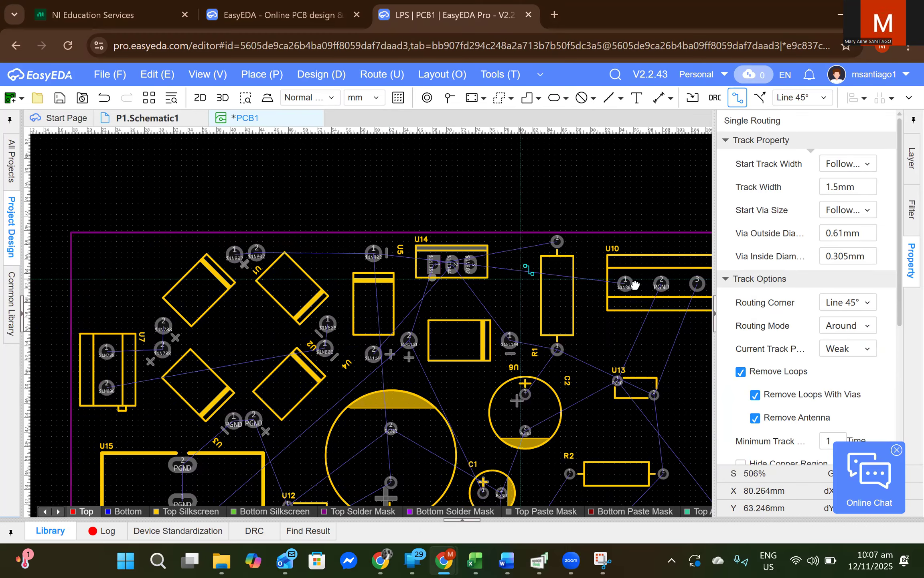
pyautogui.scroll(2, 283, 253)
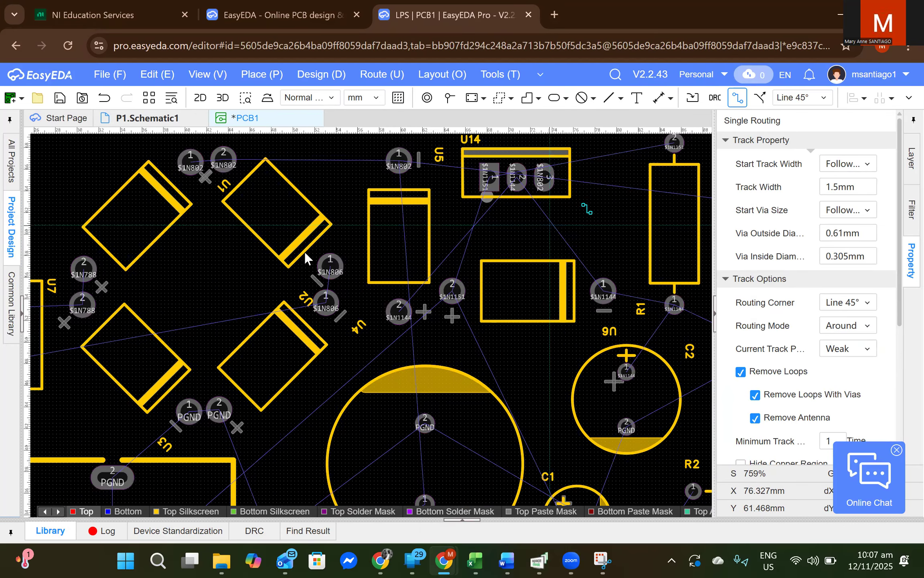
pyautogui.scroll(-2, 286, 244)
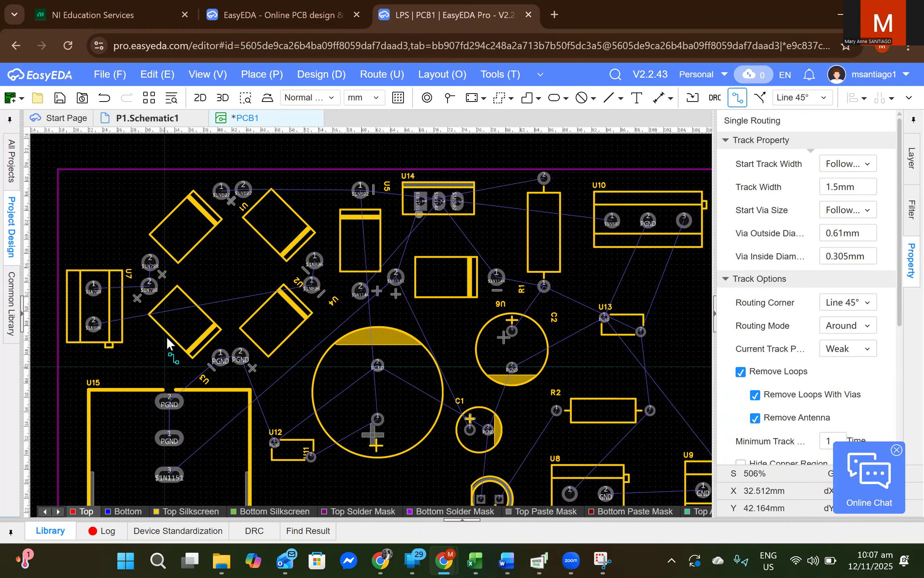
pyautogui.click(96, 287)
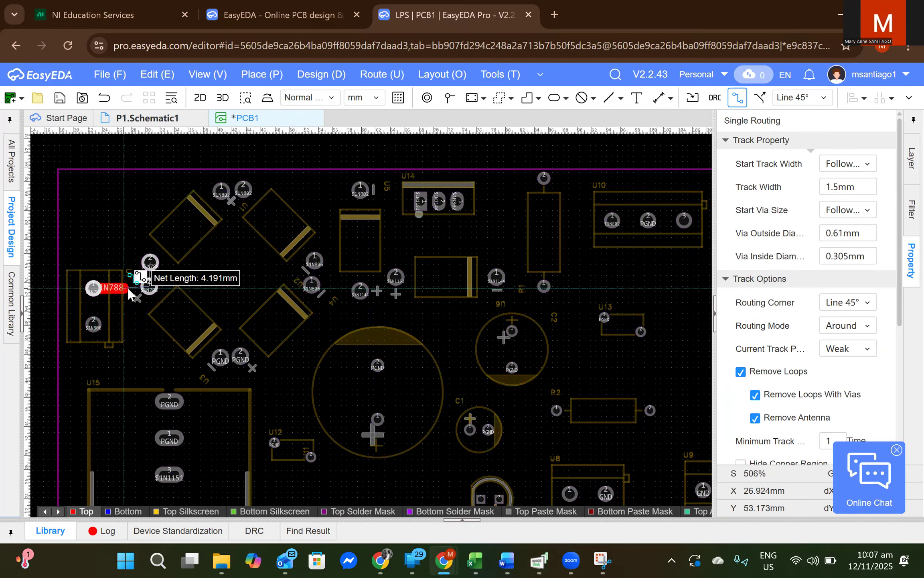
pyautogui.click(150, 287)
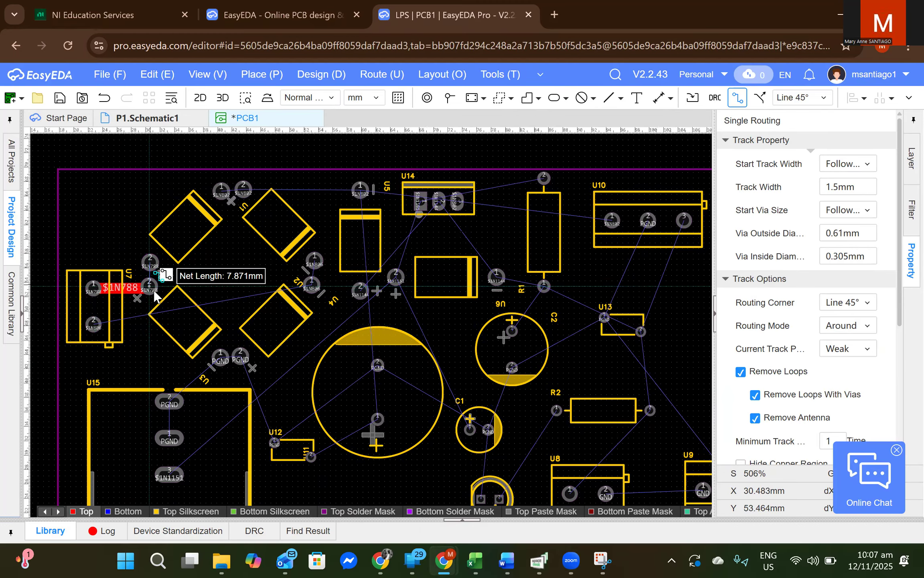
pyautogui.click(149, 287)
pyautogui.click(148, 265)
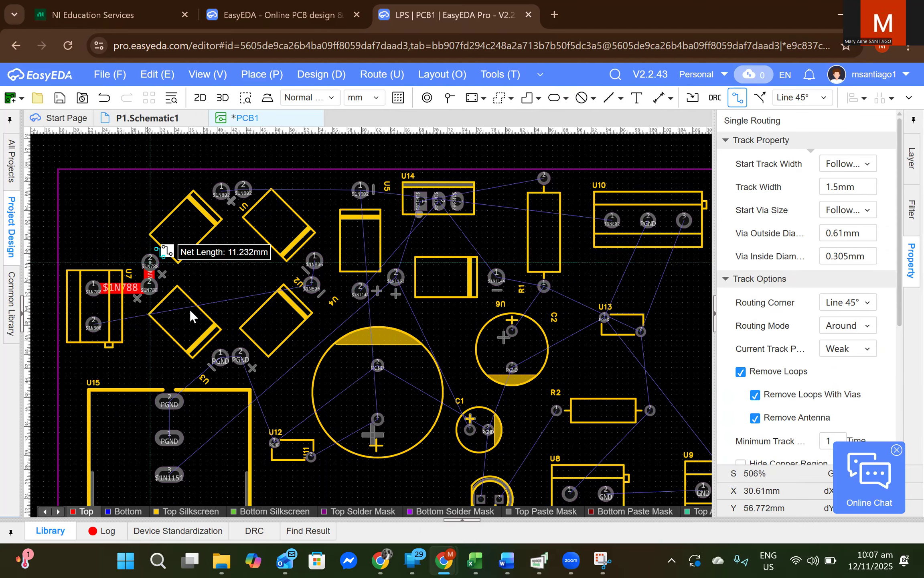
# Connect the adjacent bridge diode pads on nets $1N802, $1N806 and PGND, and route pad 2 of U7 to the $1N806 diode pads
pyautogui.click(217, 196)
pyautogui.click(243, 189)
pyautogui.click(311, 265)
pyautogui.click(311, 284)
pyautogui.click(220, 357)
pyautogui.click(241, 359)
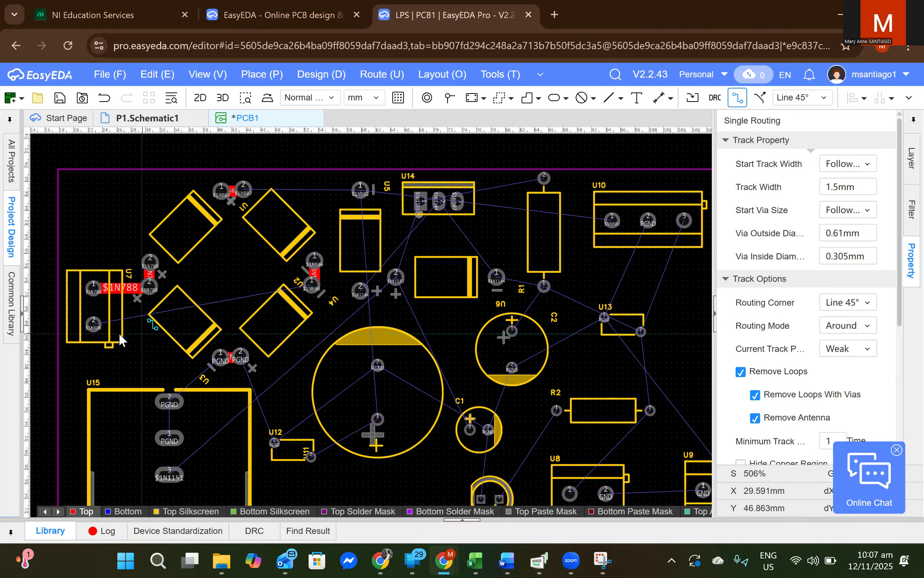
pyautogui.click(94, 324)
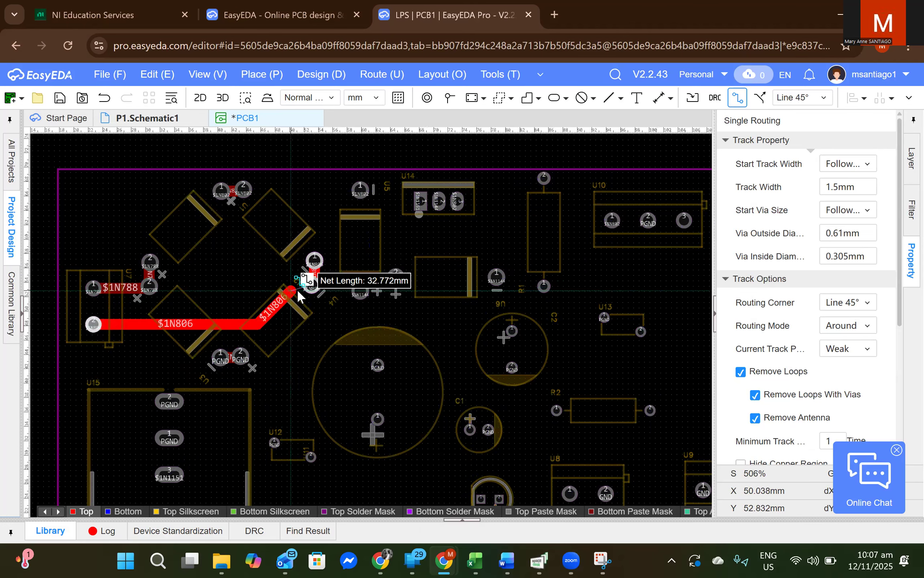
pyautogui.click(312, 286)
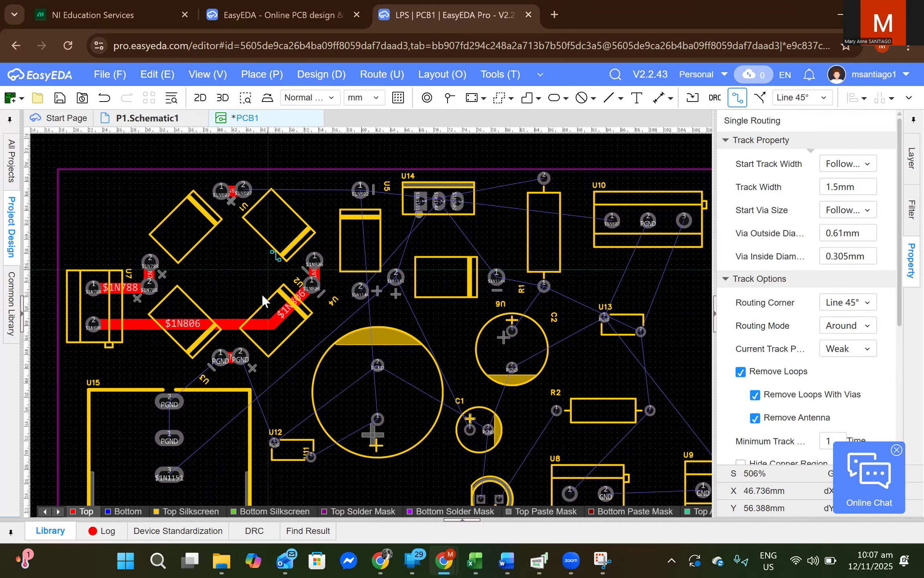
# Route the PGND net from pad 1 of potentiometer U15 through its pad 2 up to the bridge's PGND diode pad
pyautogui.scroll(-2, 221, 317)
pyautogui.scroll(2, 188, 401)
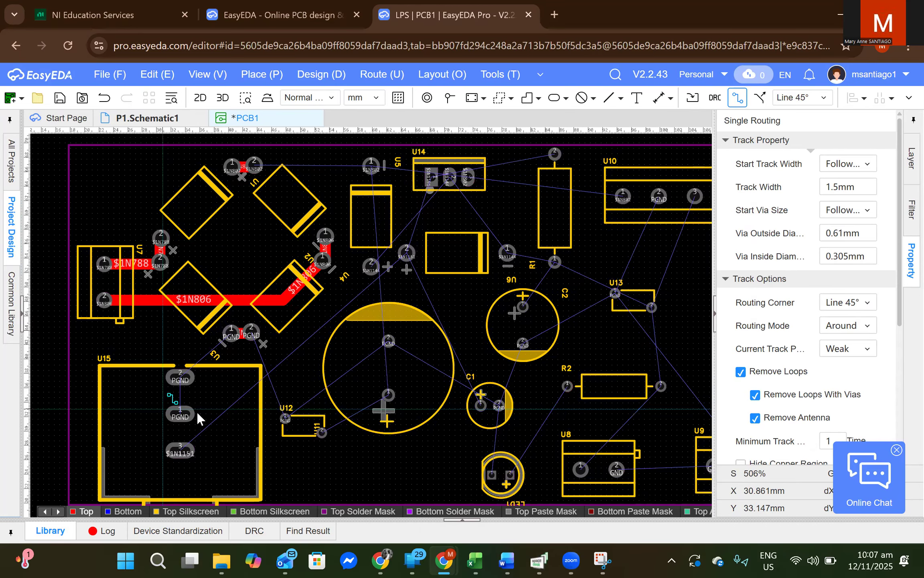
pyautogui.click(178, 402)
pyautogui.click(180, 378)
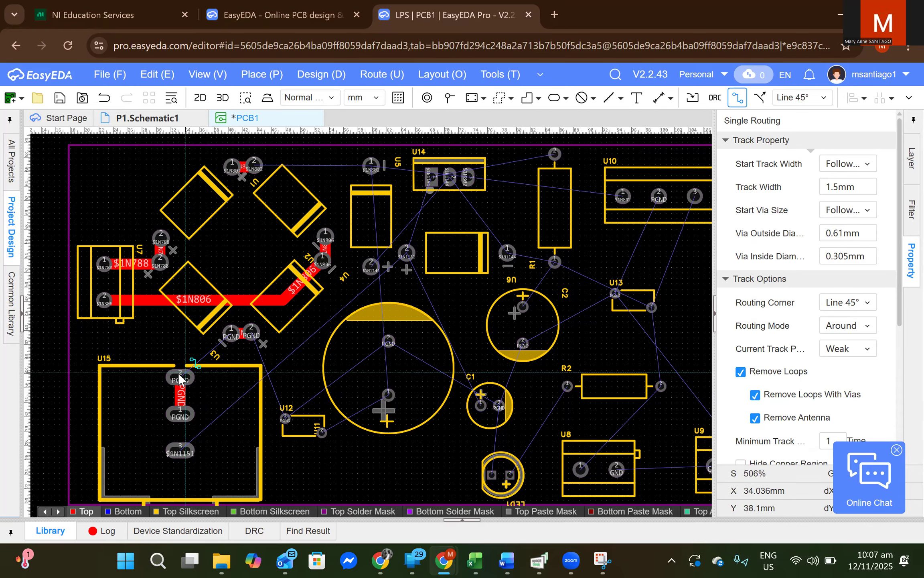
pyautogui.click(236, 336)
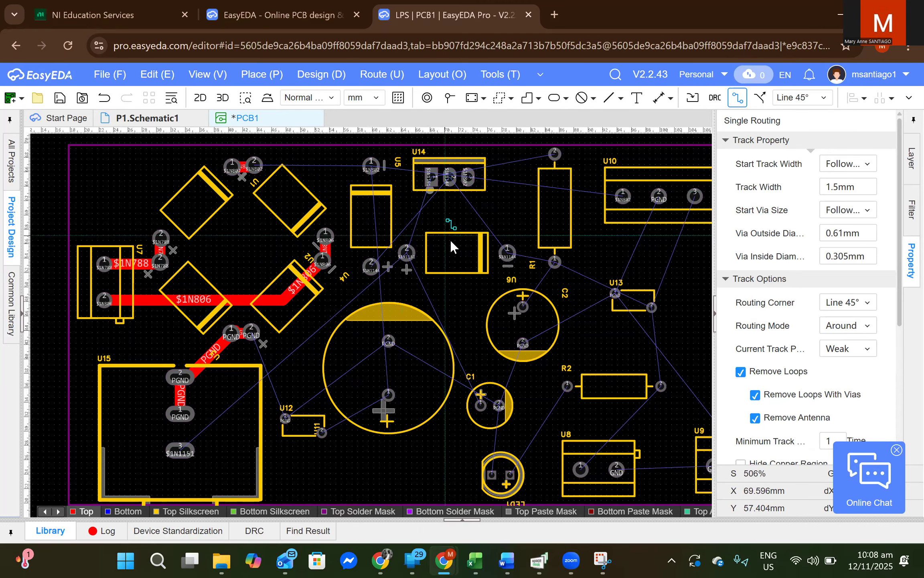
# Route the $1N802 net from pad 3 of regulator U14 past diode U5's pad 1 to the bridge diode's pad 2
pyautogui.scroll(2, 450, 240)
pyautogui.scroll(3, 425, 307)
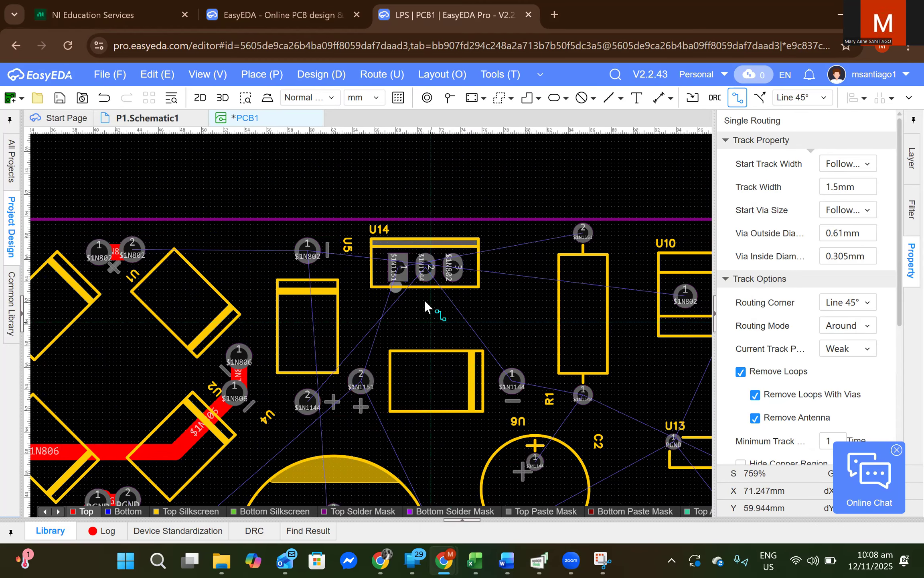
pyautogui.click(451, 268)
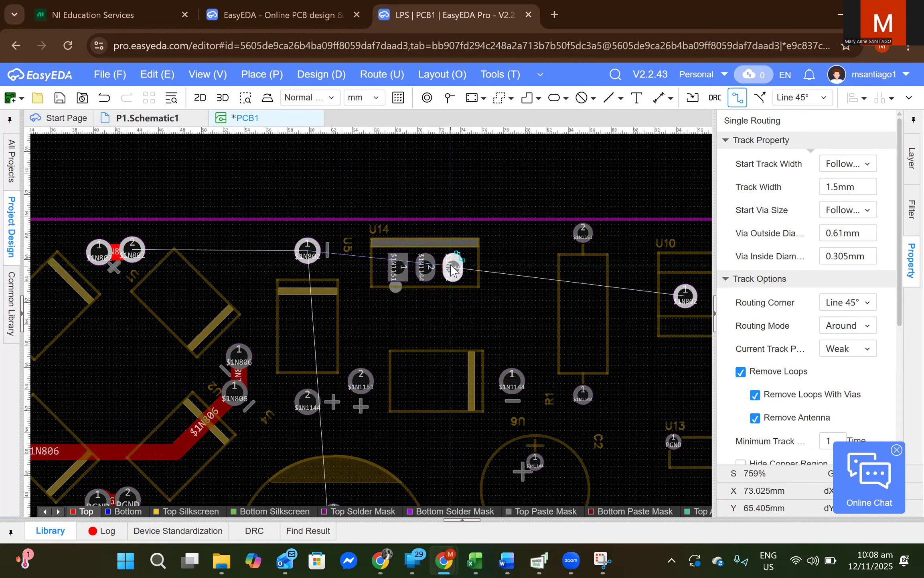
pyautogui.click(134, 248)
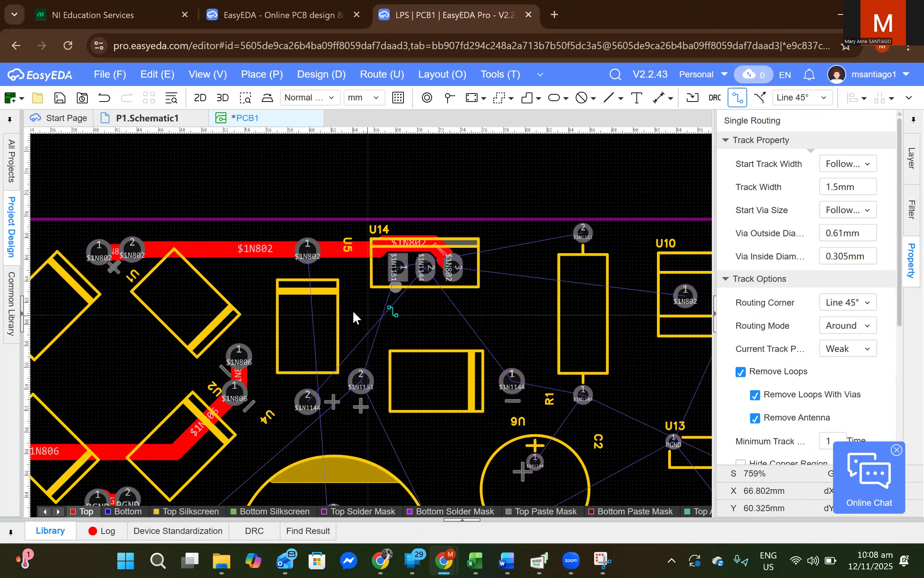
# Route the PGND net from the bridge diode's pad 2 to capacitor U12 and on to the upper pad of capacitor U11
pyautogui.scroll(-2, 344, 315)
pyautogui.scroll(-1, 398, 373)
pyautogui.moveTo(385, 399); pyautogui.dragTo(374, 339, button='right')
pyautogui.scroll(1, 398, 375)
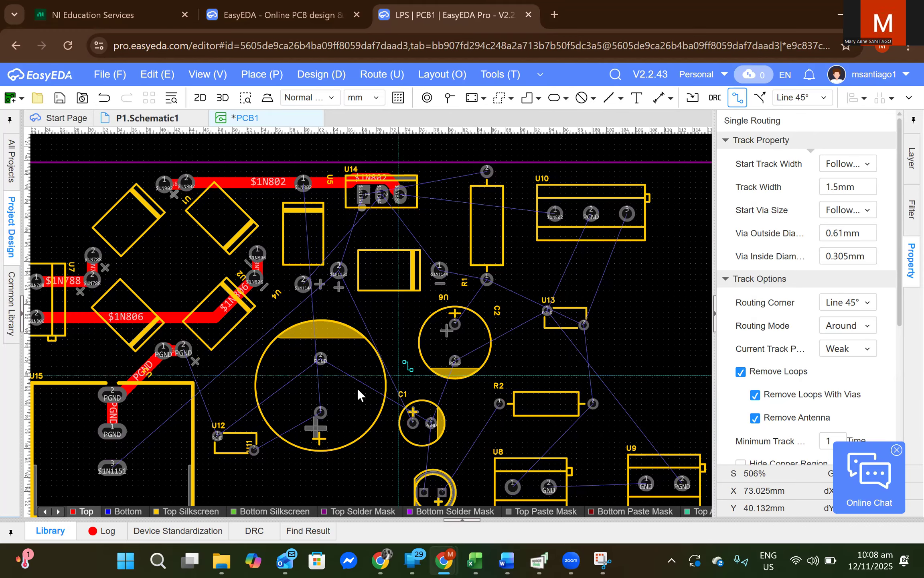
pyautogui.click(183, 352)
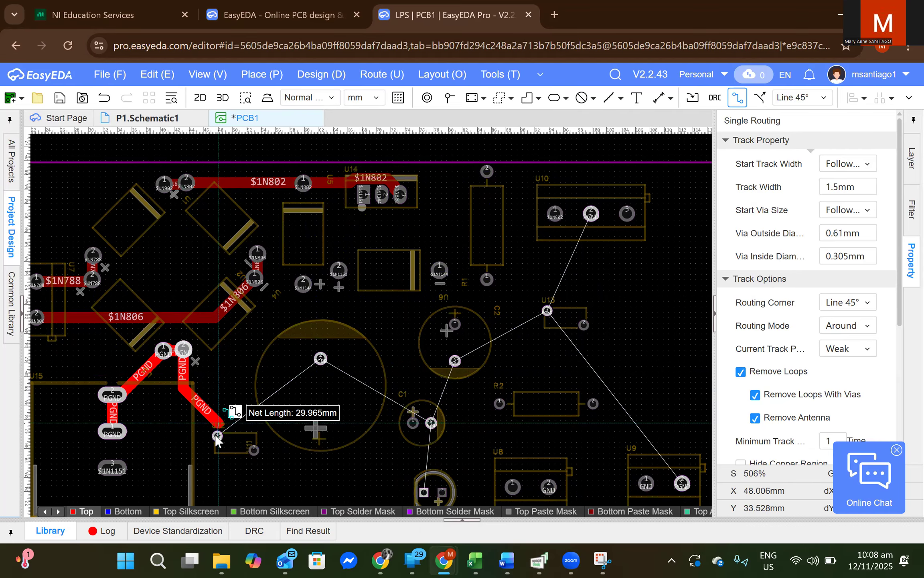
pyautogui.click(217, 436)
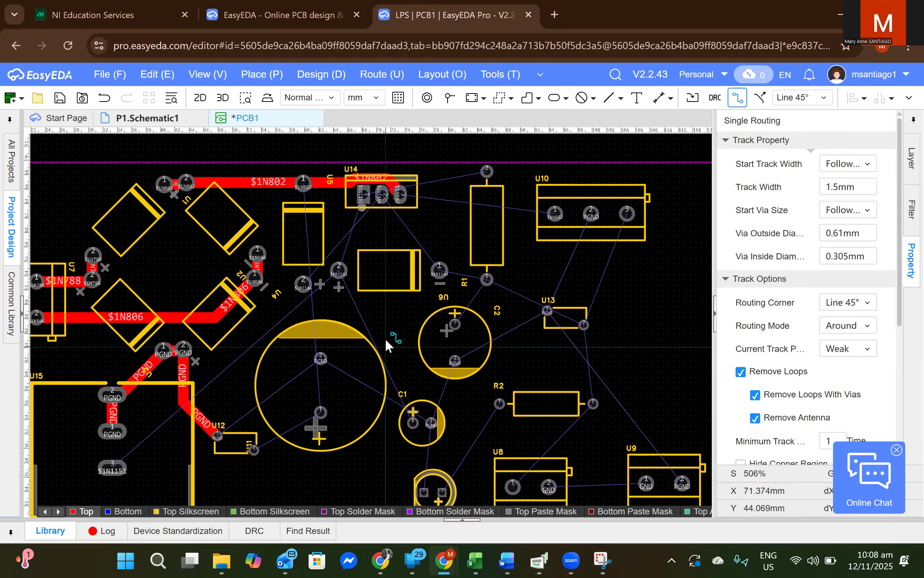
pyautogui.click(222, 432)
pyautogui.click(320, 356)
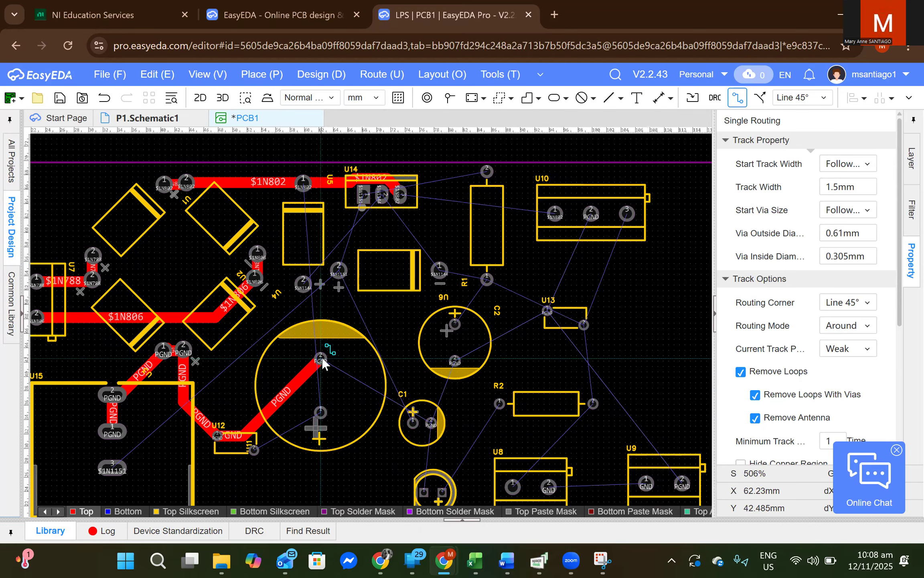
pyautogui.click(322, 356)
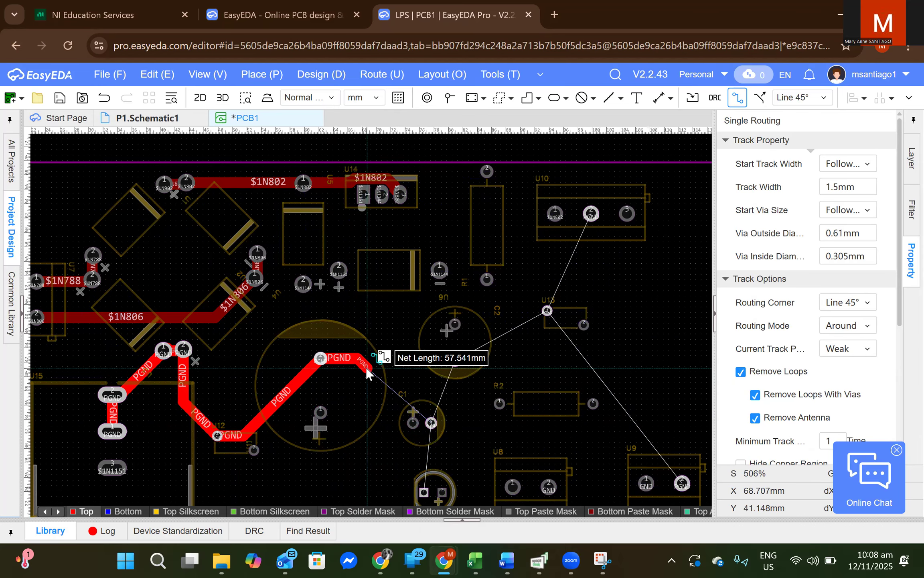
pyautogui.press('Escape')
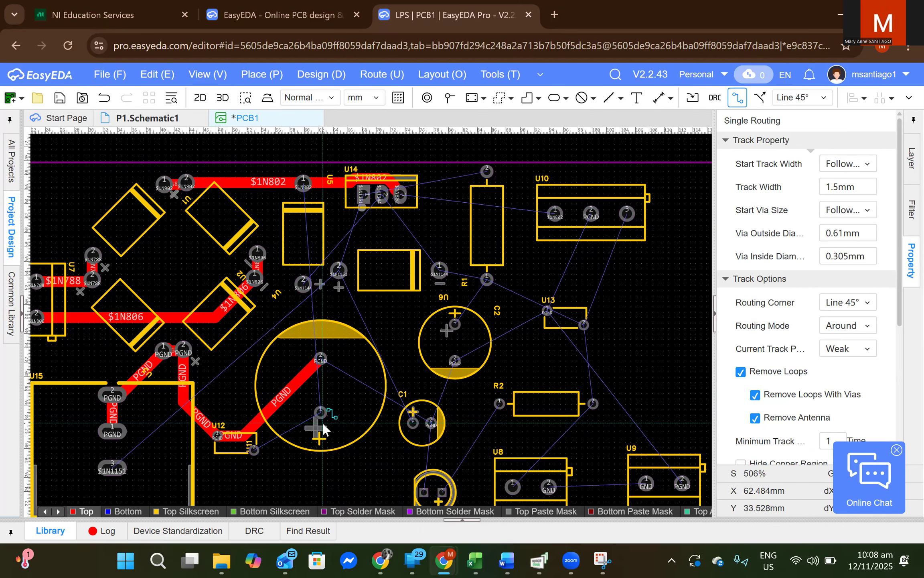
pyautogui.press('Escape')
# Rotate capacitor U11 by 180° and delete the PGND track segments leading from U12 to its upper pad
pyautogui.click(343, 361)
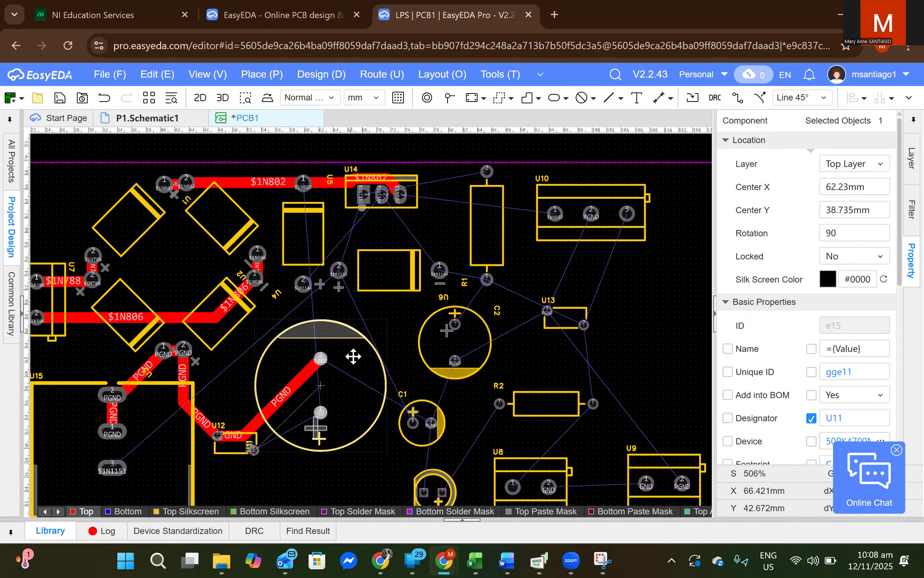
pyautogui.press('space')
pyautogui.doubleClick(273, 415)
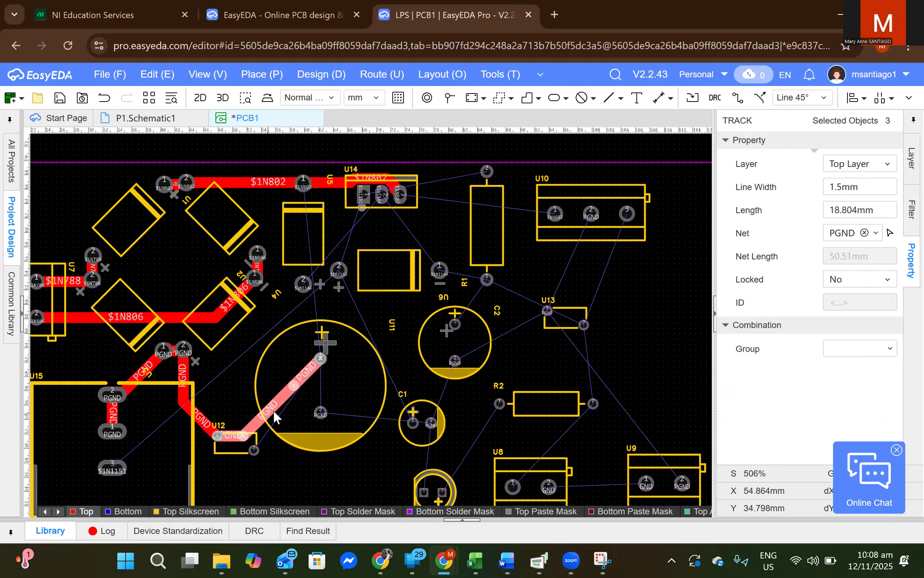
pyautogui.click(283, 401)
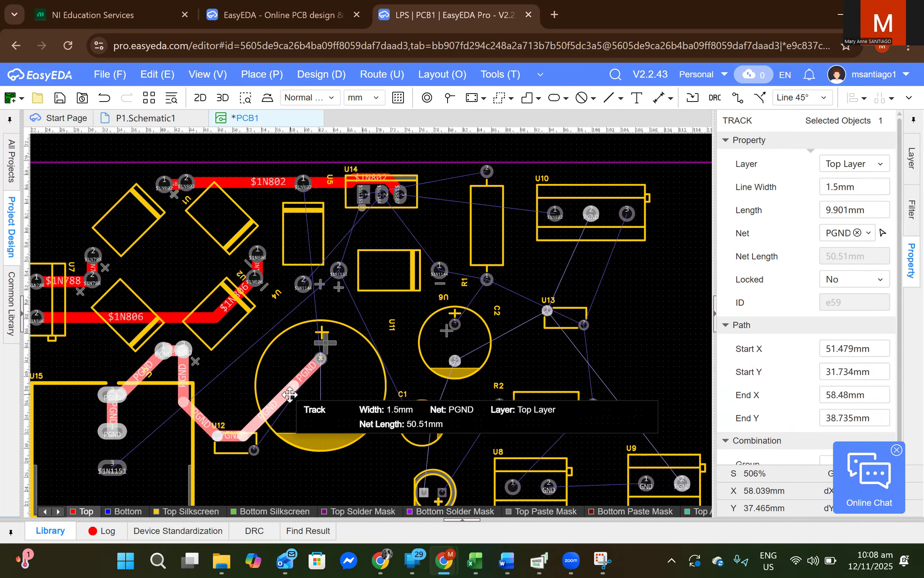
pyautogui.press('Delete')
pyautogui.click(305, 388)
pyautogui.press('Delete')
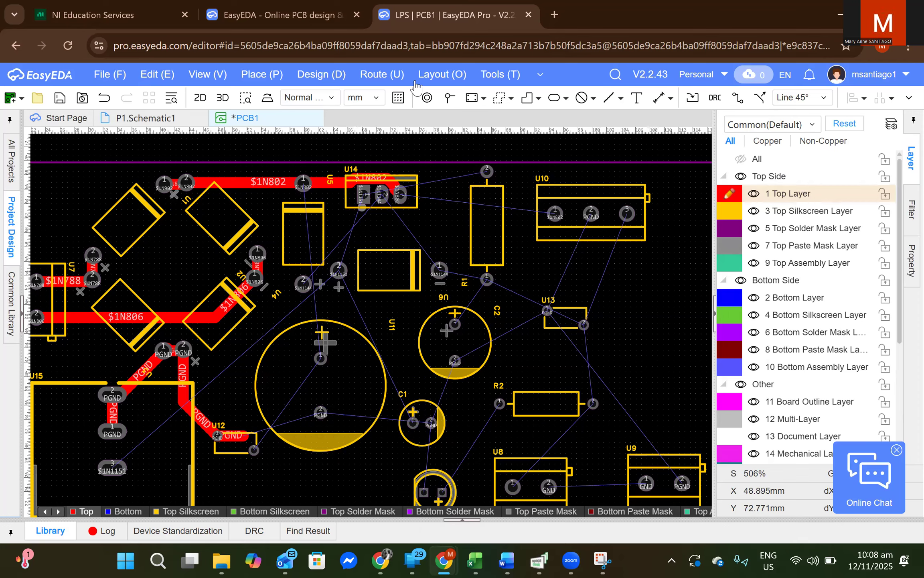
# Route a 1.5 mm $1N802 track from pad 1 of diode U5 down its outer side to capacitor U11's upper pad
pyautogui.click(737, 99)
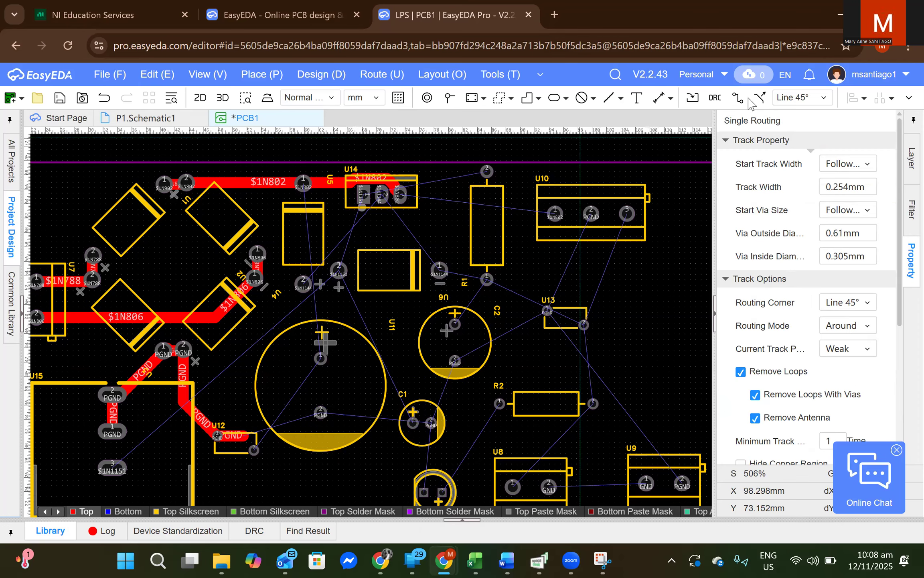
pyautogui.write('1')
pyautogui.click(303, 187)
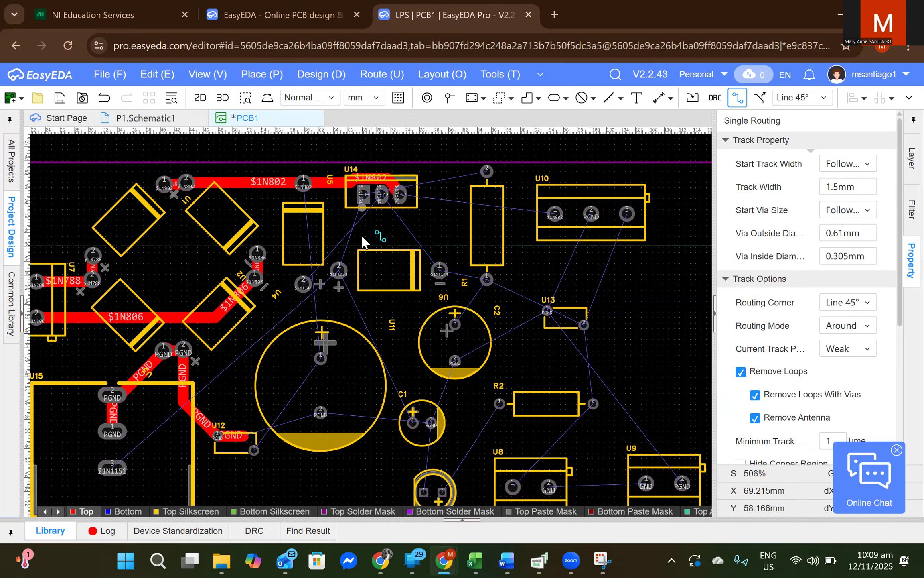
pyautogui.click(301, 186)
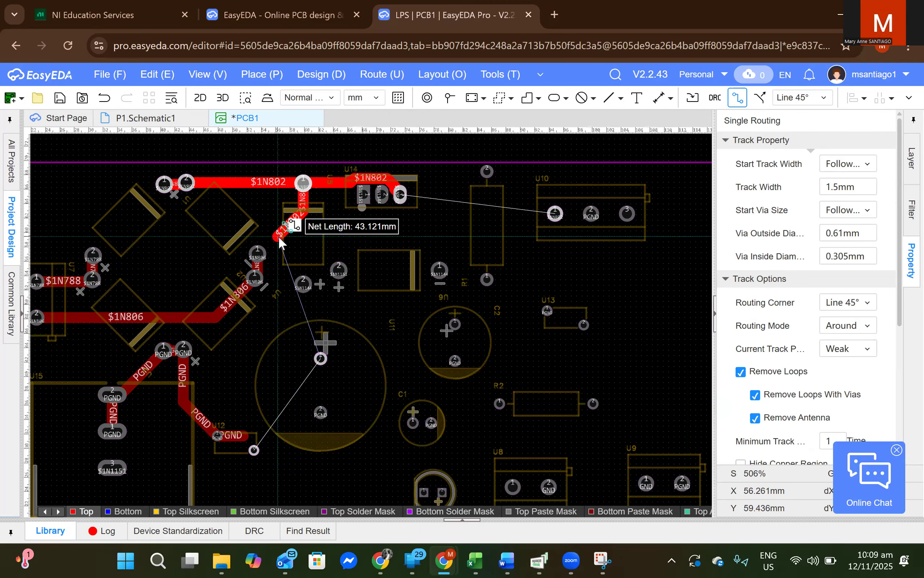
pyautogui.click(321, 357)
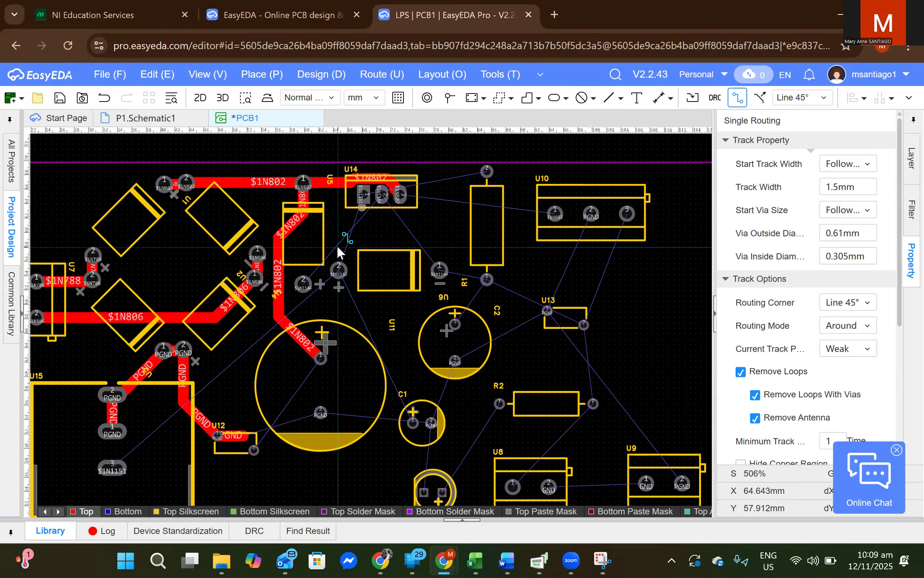
pyautogui.press('Escape')
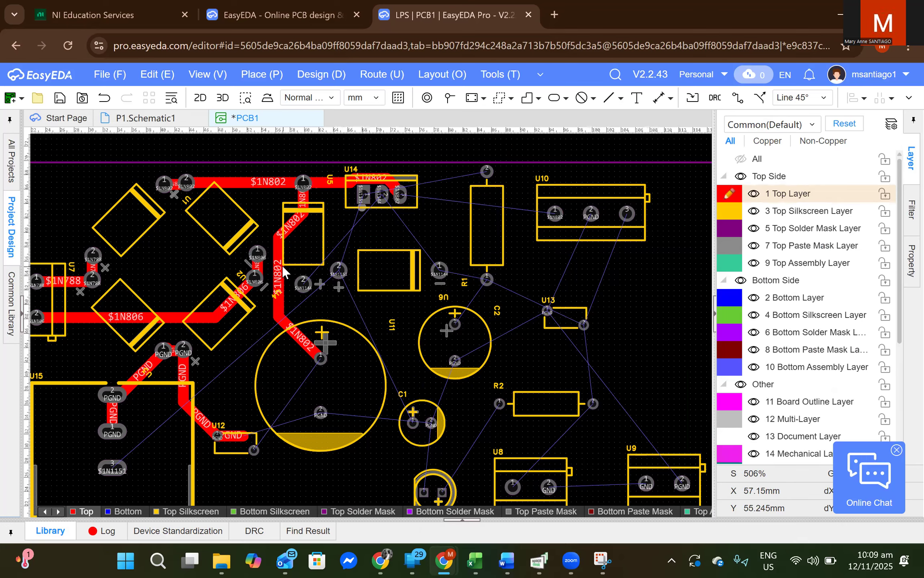
# Shift diodes U5 and U6 to the right and delete the $1N802 track between U5 and capacitor U11
pyautogui.moveTo(302, 254)
pyautogui.mouseDown()
pyautogui.moveTo(316, 253)
pyautogui.moveTo(308, 254)
pyautogui.mouseUp()
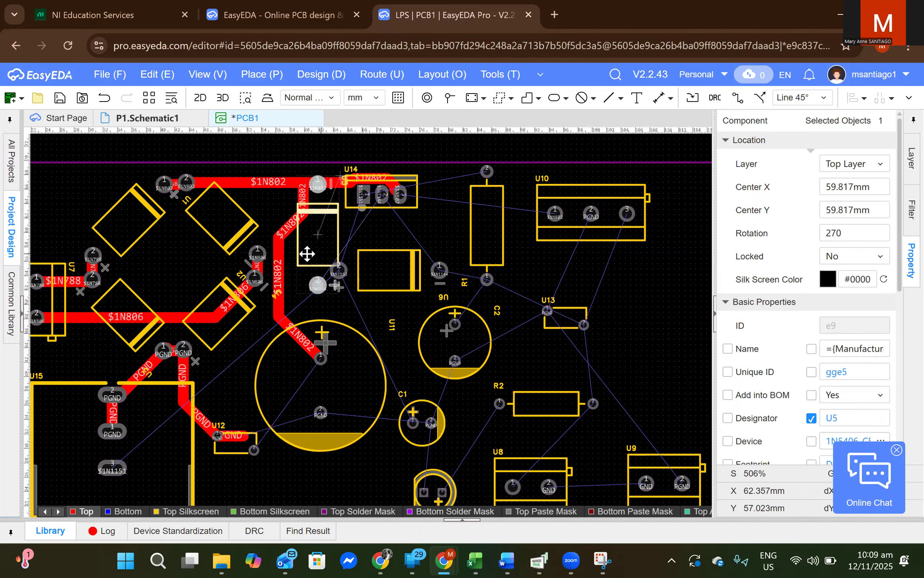
pyautogui.moveTo(382, 275); pyautogui.dragTo(405, 281)
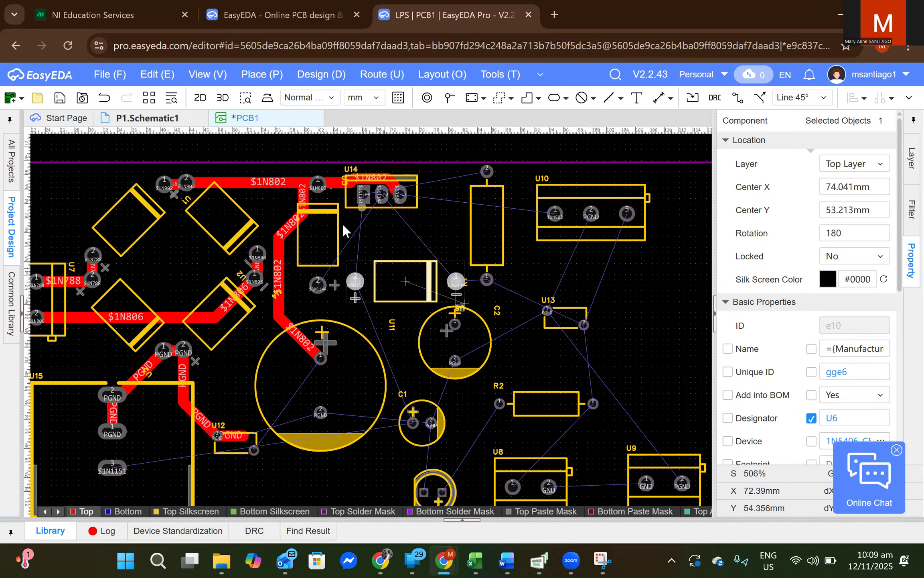
pyautogui.doubleClick(301, 201)
pyautogui.press('Delete')
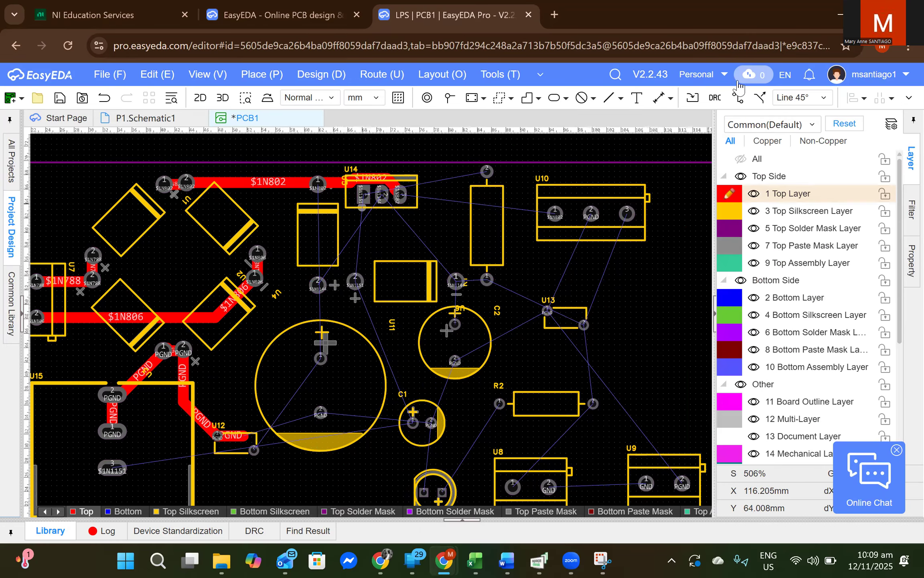
# Route a 1.5 mm $1N802 track from diode U5's pad 1 to capacitor U12, and join capacitor U11's upper pad to it
pyautogui.click(740, 100)
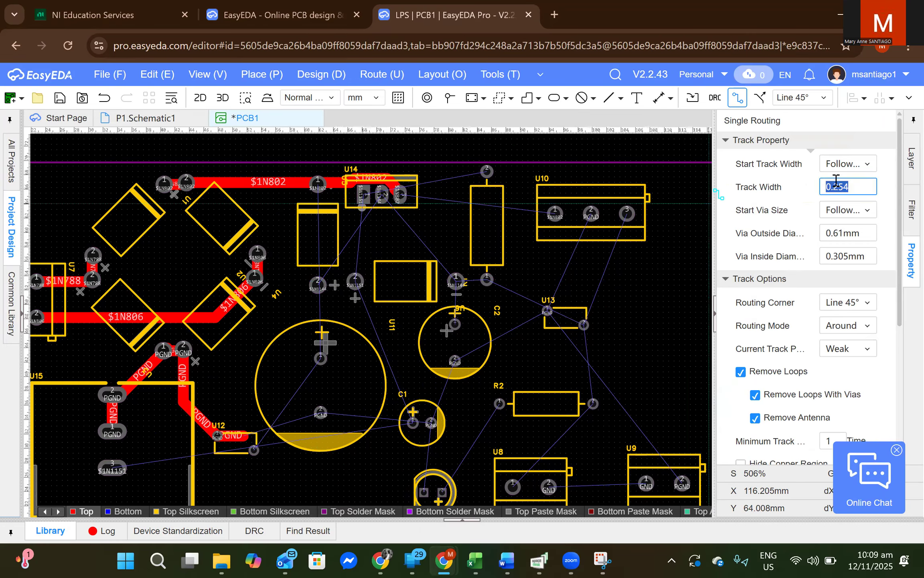
pyautogui.write('1.5mm')
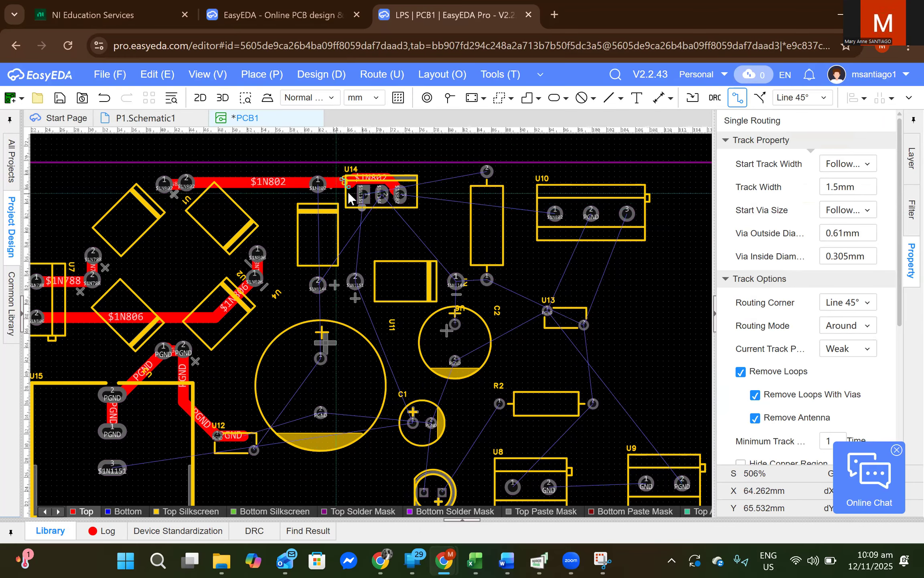
pyautogui.click(319, 187)
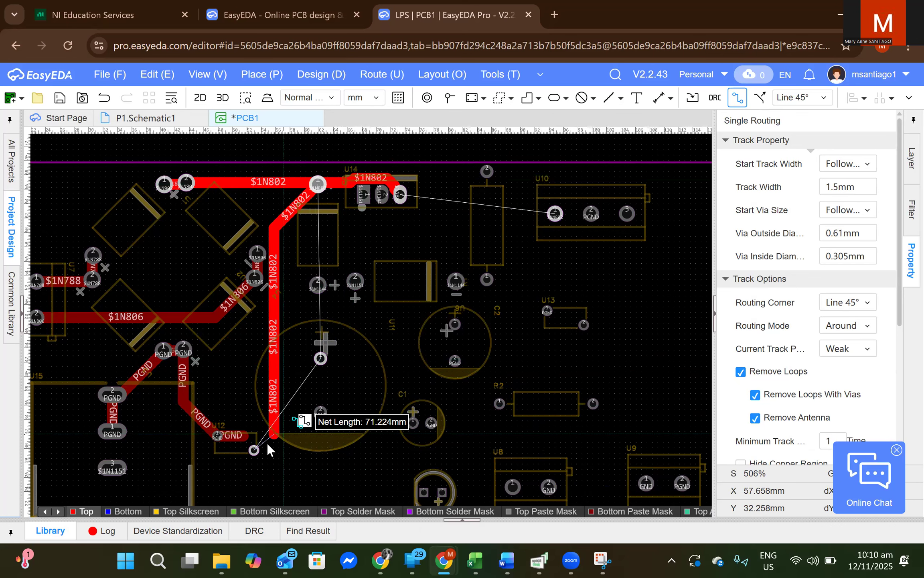
pyautogui.click(330, 363)
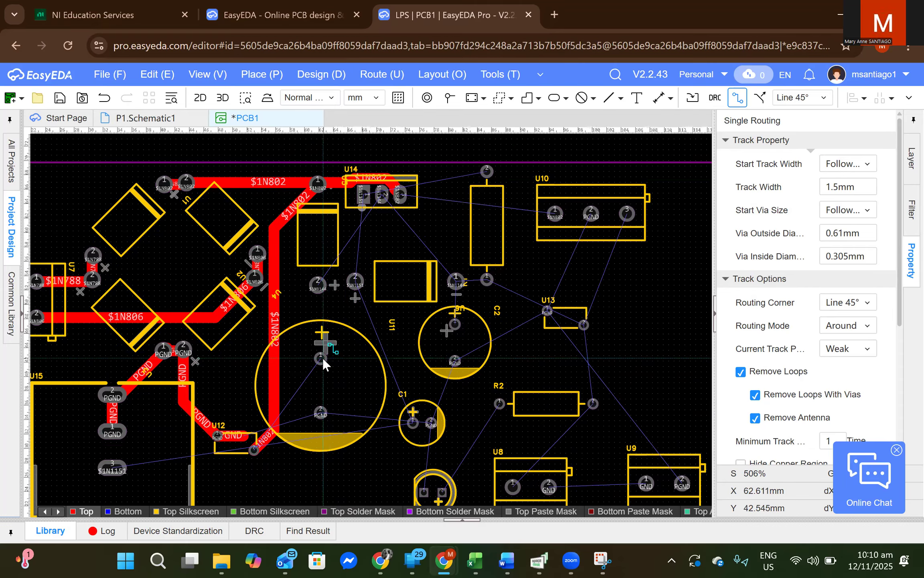
pyautogui.click(323, 358)
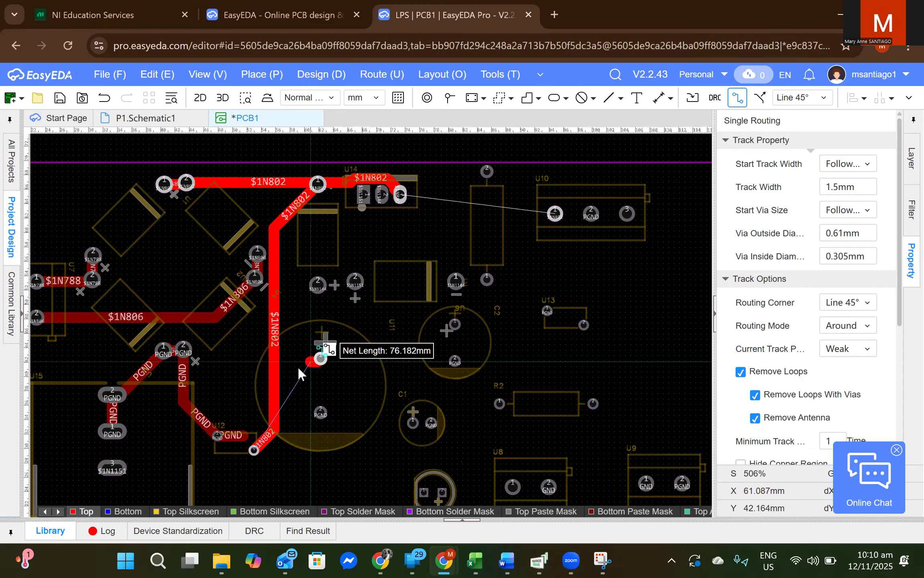
pyautogui.click(280, 425)
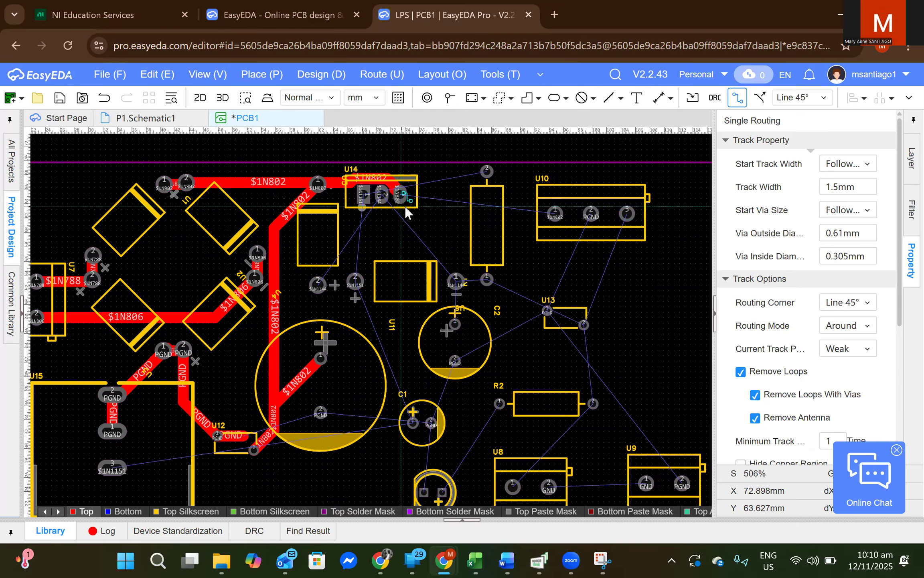
pyautogui.click(359, 206)
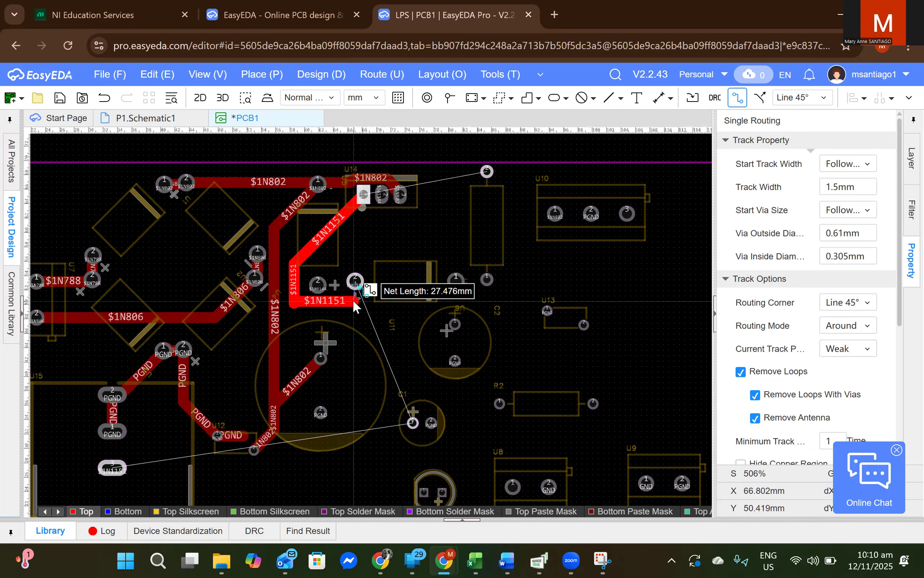
pyautogui.rightClick(362, 299)
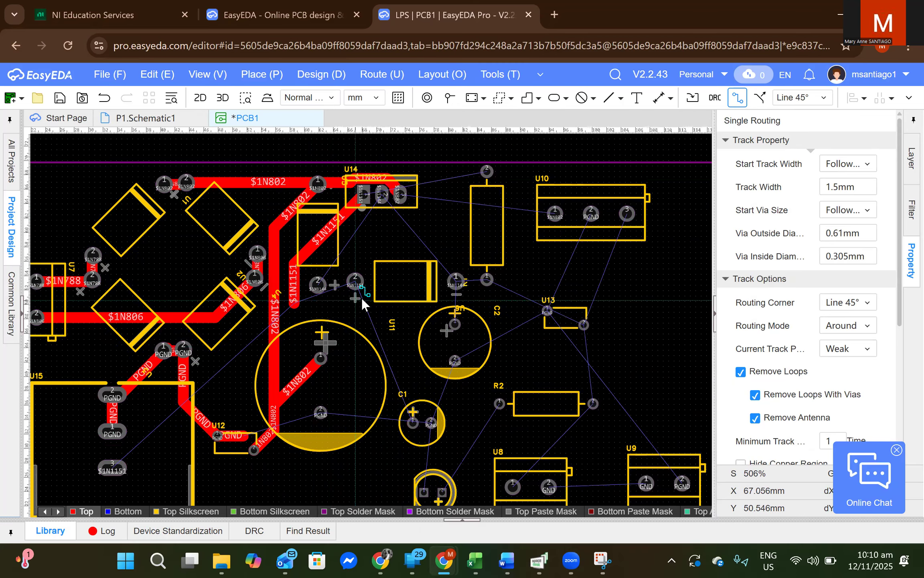
pyautogui.press('Escape')
pyautogui.click(294, 286)
pyautogui.press('Delete')
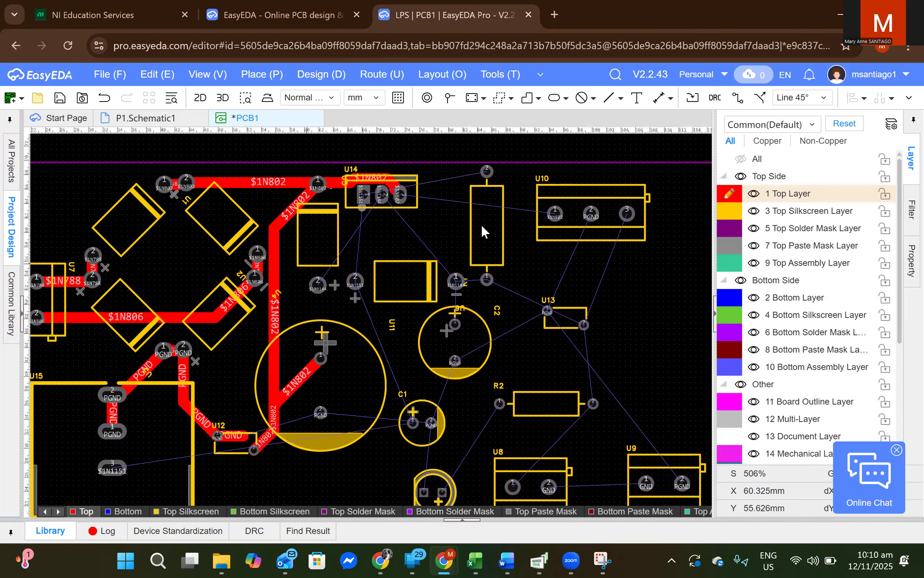
# Route 1.5 mm tracks from U14's pad 2 to diode U5's lower pad, and from U14's pad 1 around that pad to diode U6's pad 2
pyautogui.click(738, 99)
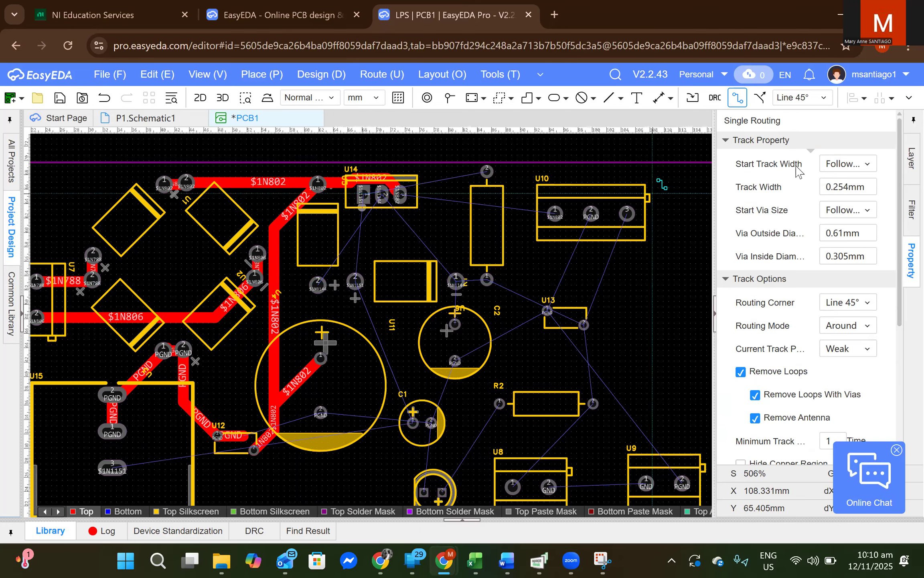
pyautogui.doubleClick(840, 187)
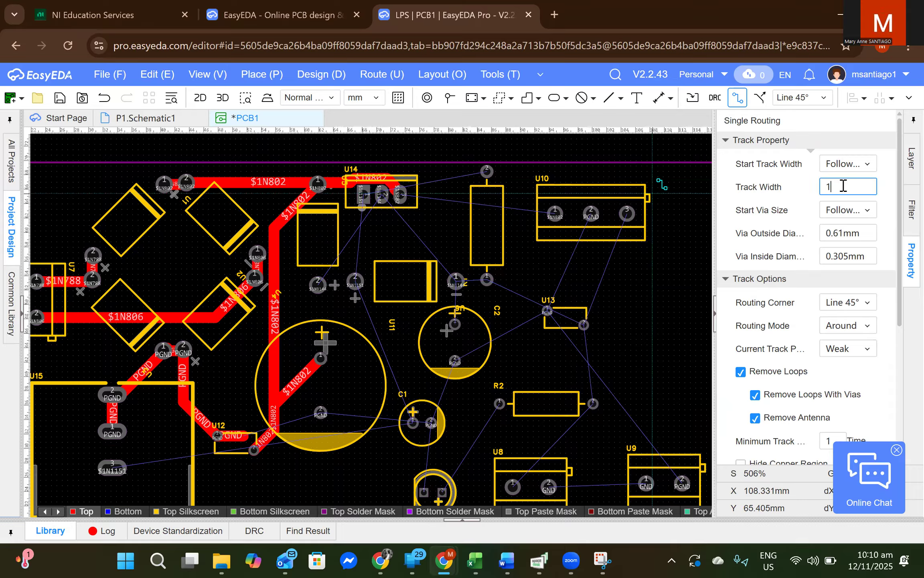
pyautogui.press('Return')
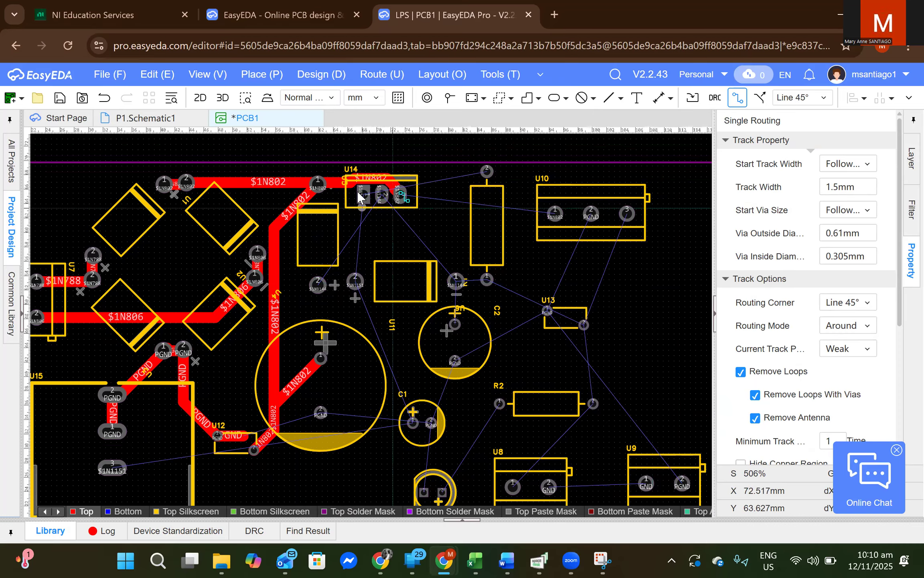
pyautogui.click(383, 195)
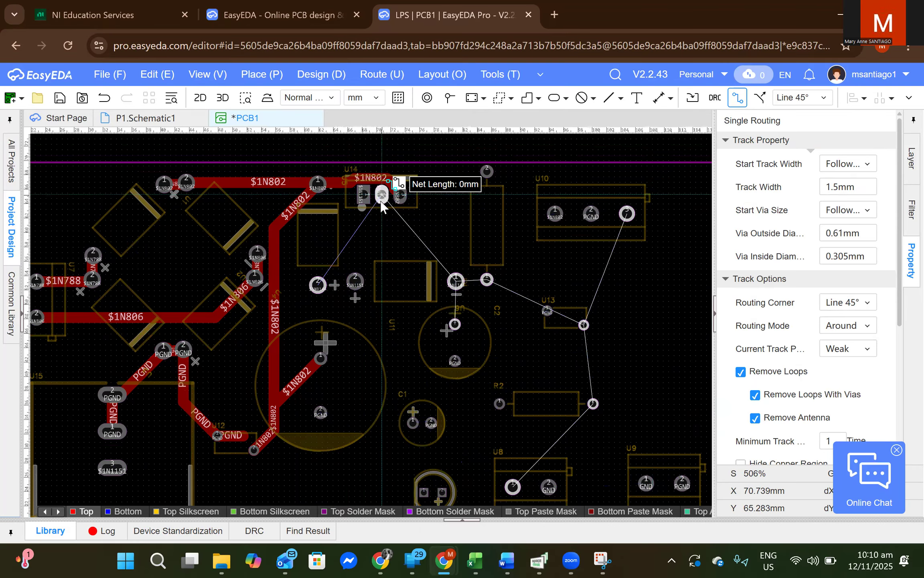
pyautogui.click(321, 286)
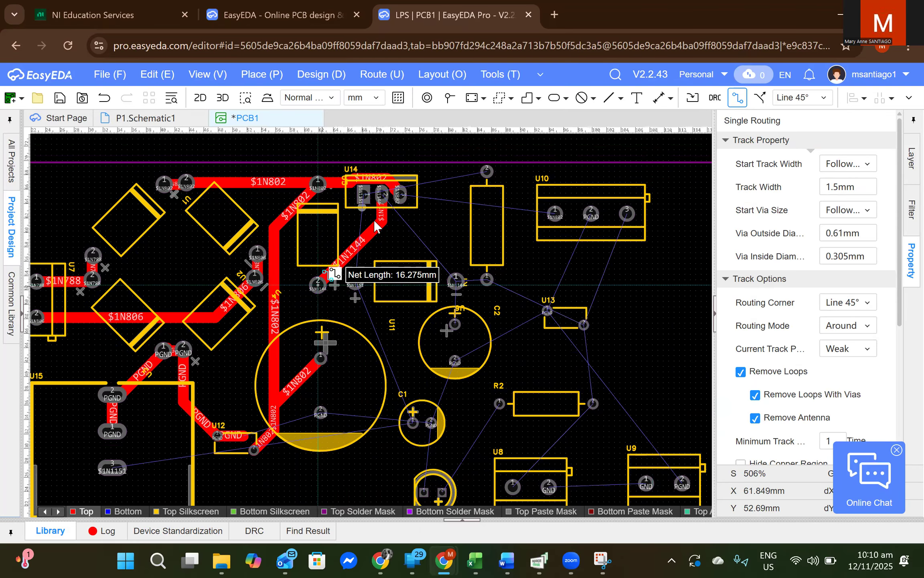
pyautogui.click(362, 200)
pyautogui.click(355, 283)
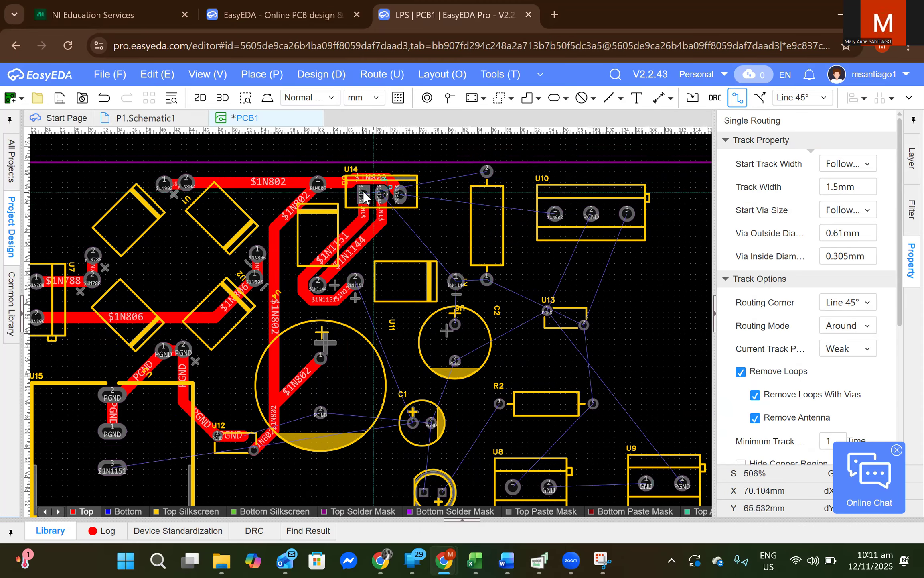
pyautogui.click(355, 282)
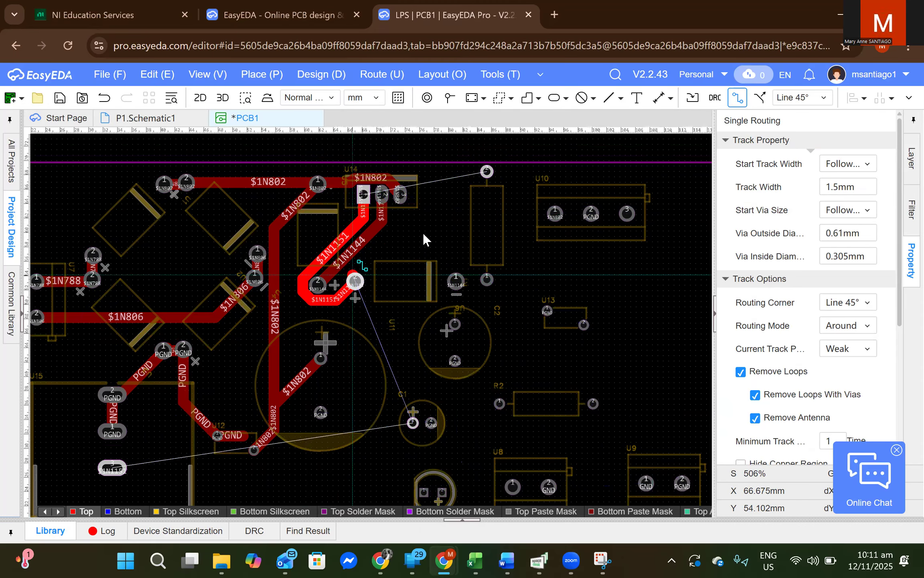
pyautogui.click(484, 173)
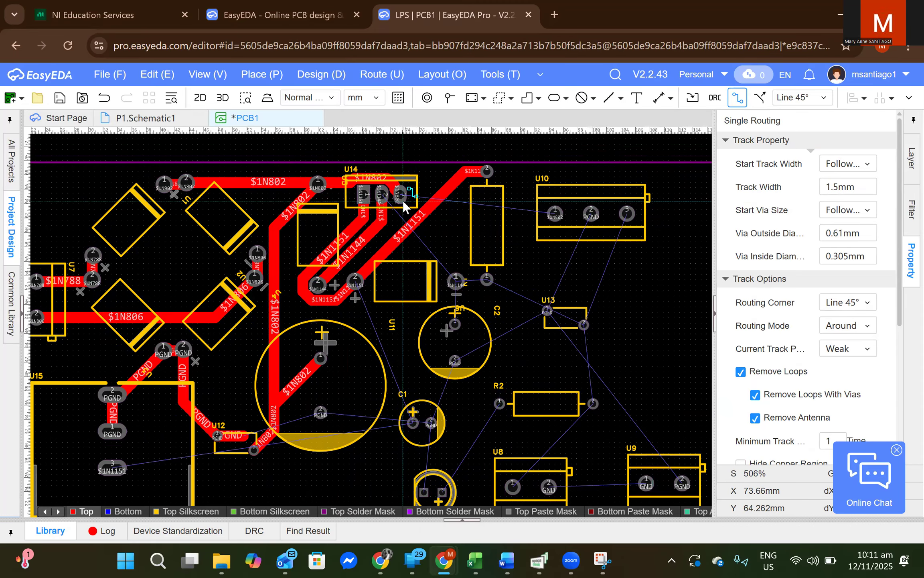
pyautogui.press('Escape')
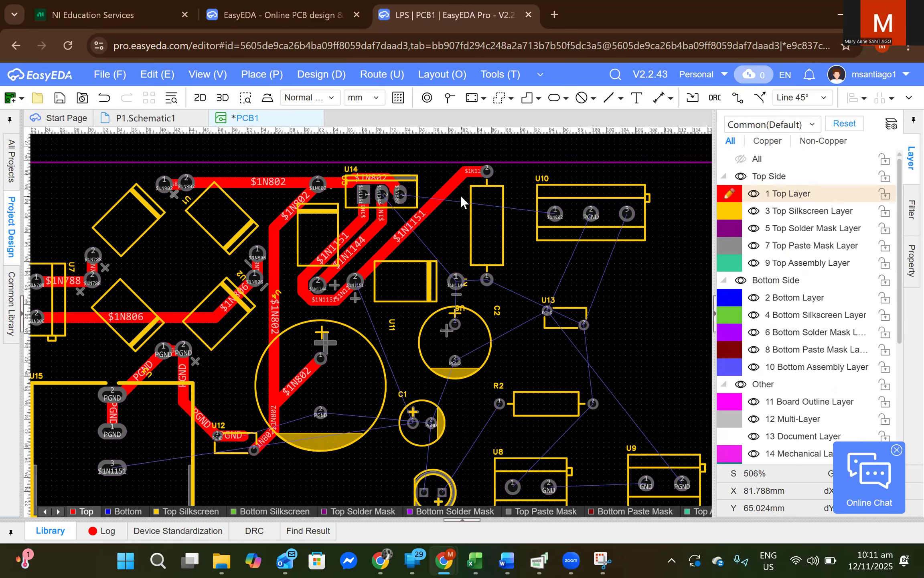
pyautogui.click(470, 176)
pyautogui.click(471, 175)
pyautogui.click(475, 174)
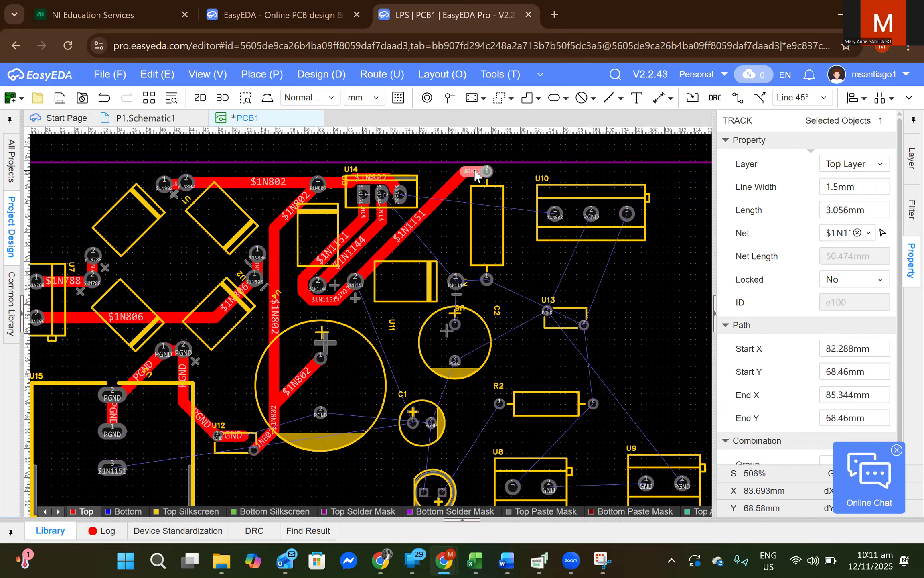
pyautogui.press('Delete')
pyautogui.click(461, 174)
pyautogui.press('Delete')
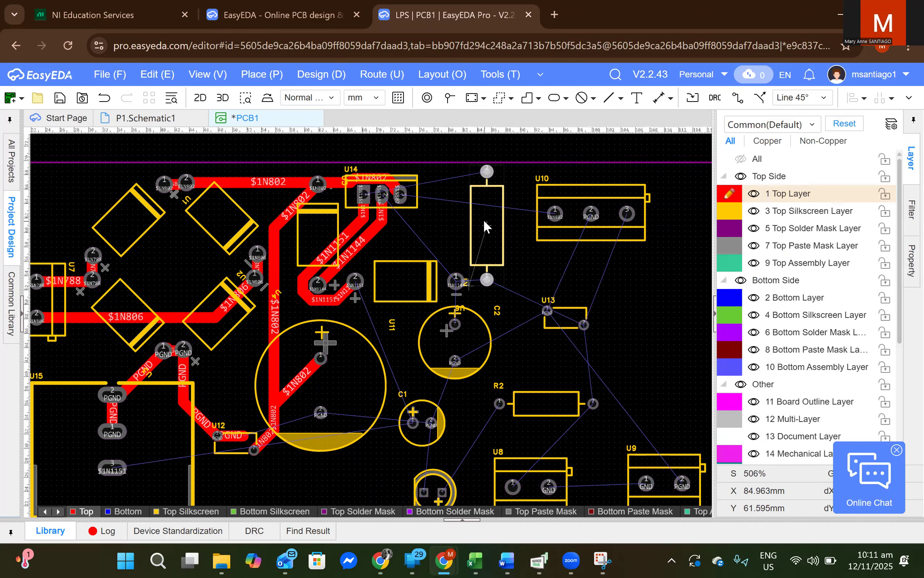
# Move resistor R1 to about X 86.7, Y 54.2 mm, shift capacitor C2 down, and place capacitor C1 at about X 68.3, Y 24.9 mm
pyautogui.click(483, 219)
pyautogui.moveTo(488, 236); pyautogui.dragTo(500, 283)
pyautogui.moveTo(459, 347); pyautogui.dragTo(460, 382)
pyautogui.moveTo(501, 265); pyautogui.dragTo(498, 266)
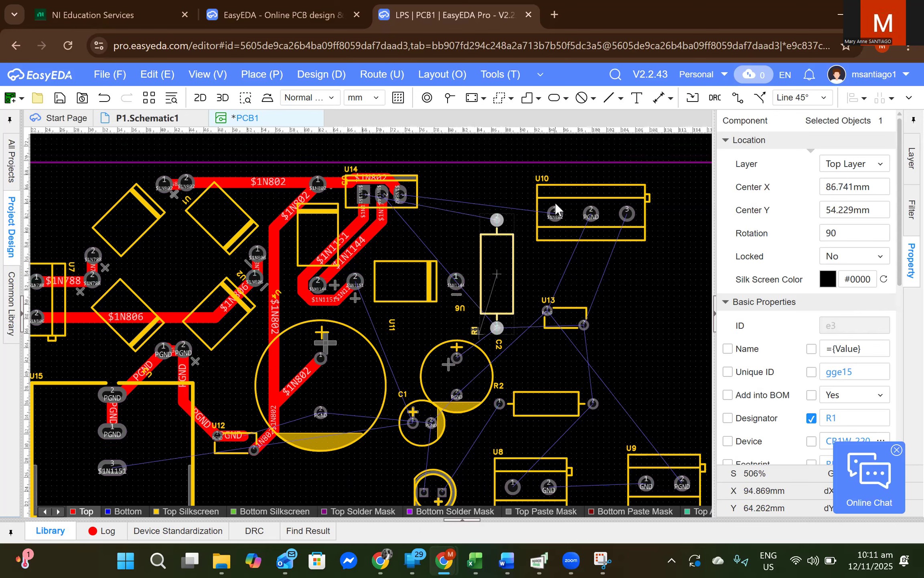
pyautogui.click(432, 422)
pyautogui.moveTo(432, 422); pyautogui.dragTo(369, 494)
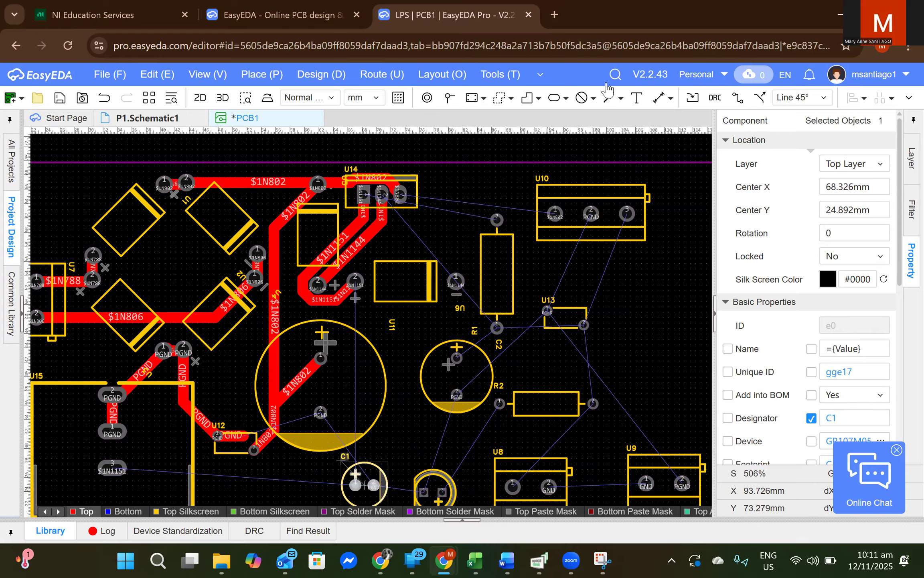
# Route a 1.5 mm $1N1151 track from diode U6's pad 2 to resistor R1's upper pad
pyautogui.click(737, 100)
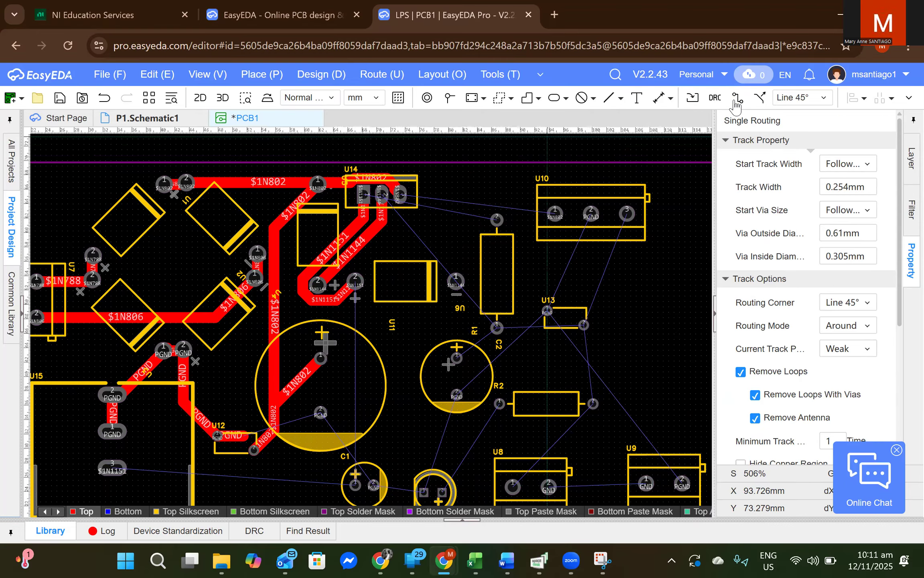
pyautogui.write('1')
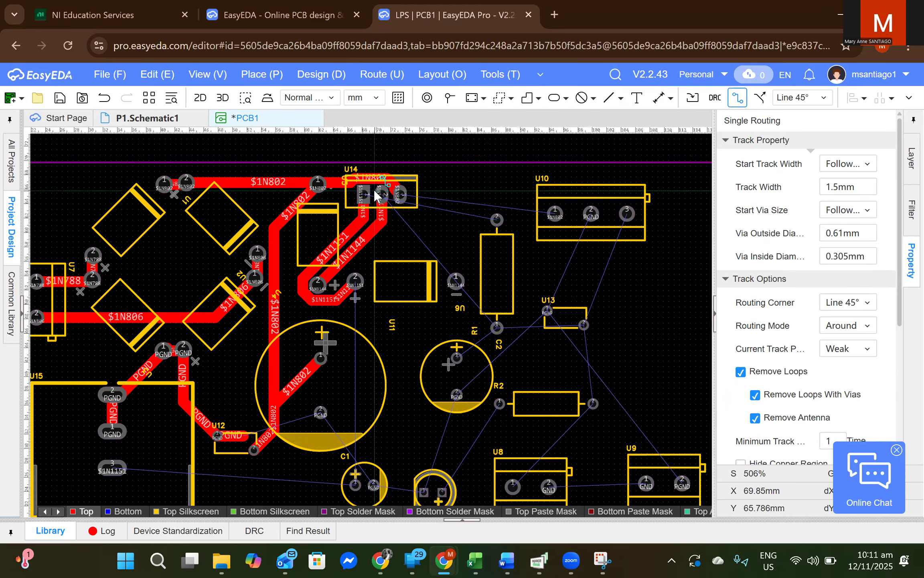
pyautogui.click(356, 287)
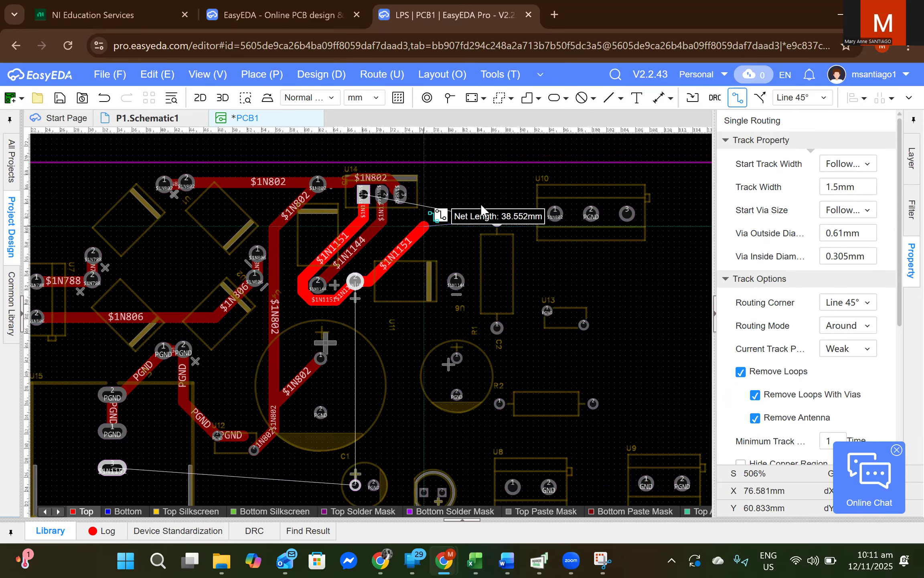
pyautogui.click(496, 219)
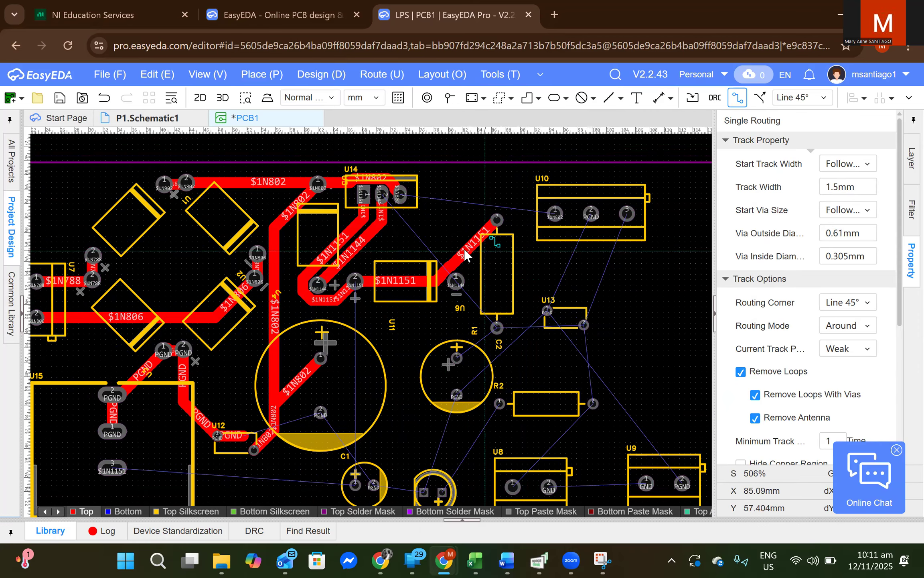
# Route $1N1144 from the track at U14's pad 2 around R1's upper pad to its lower pad, and $1N802 from U14's pad 3 to U10's pad 1
pyautogui.click(383, 225)
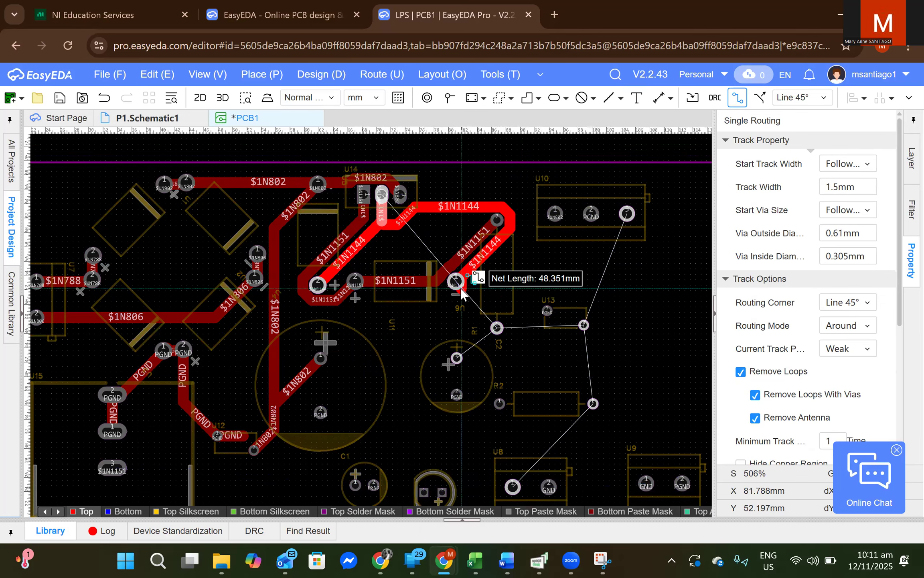
pyautogui.click(497, 328)
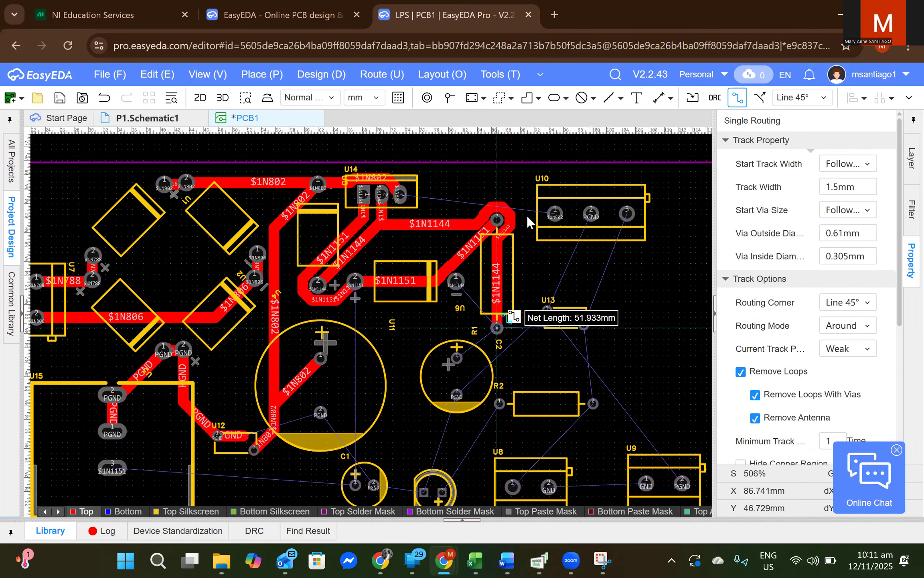
pyautogui.click(401, 192)
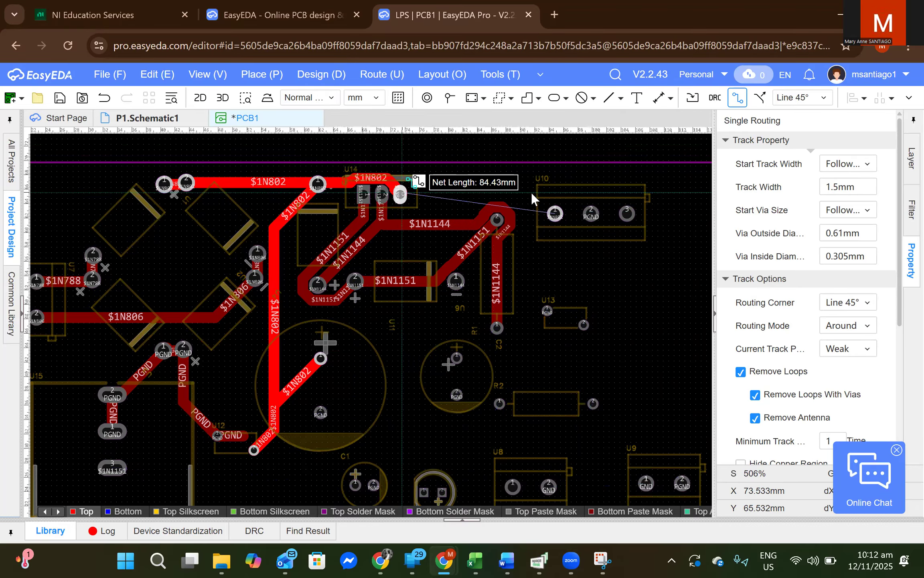
pyautogui.click(555, 214)
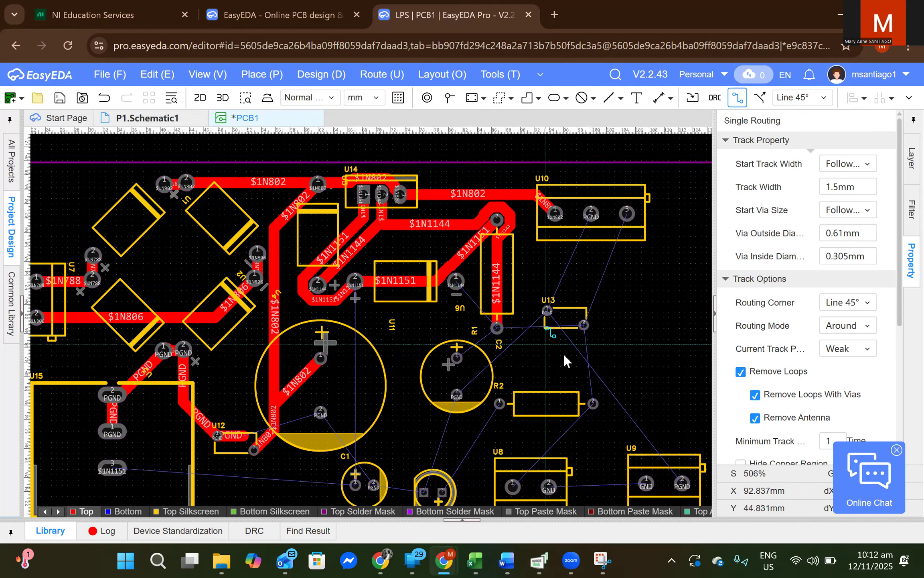
# Route $1N1144 tracks joining U6's pad 1 and C2's positive pad to R1's lower pad, and U13's right pad to U10's pad 3
pyautogui.click(457, 282)
pyautogui.click(497, 328)
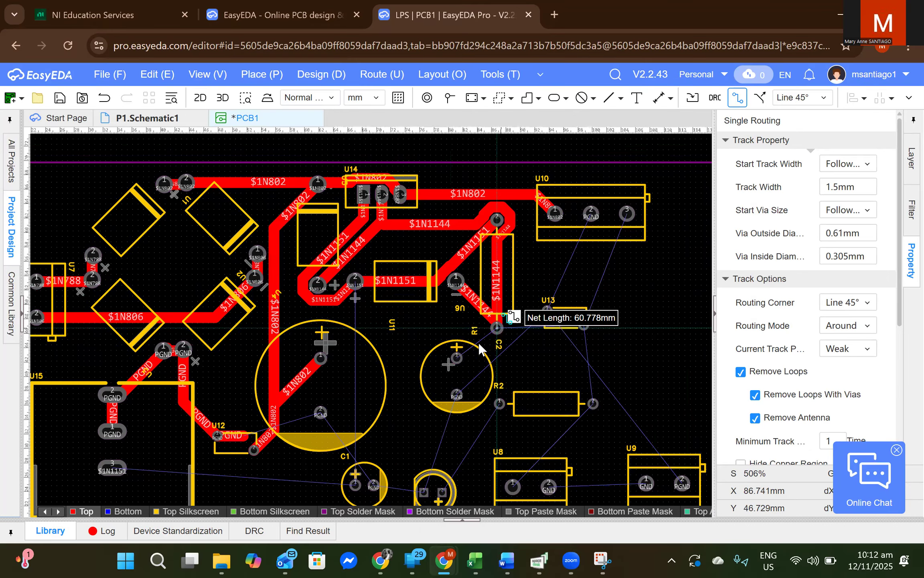
pyautogui.click(454, 357)
pyautogui.click(499, 325)
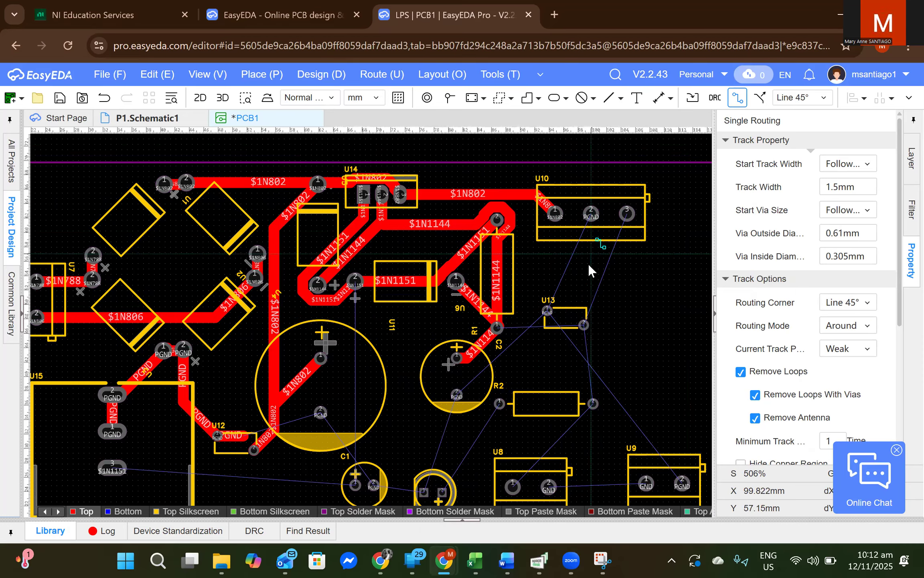
pyautogui.click(583, 324)
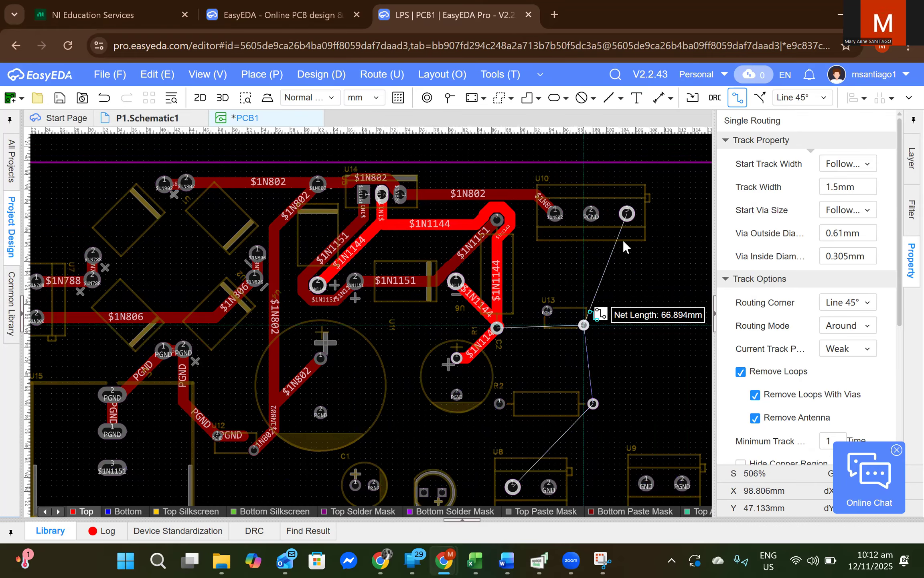
pyautogui.click(627, 213)
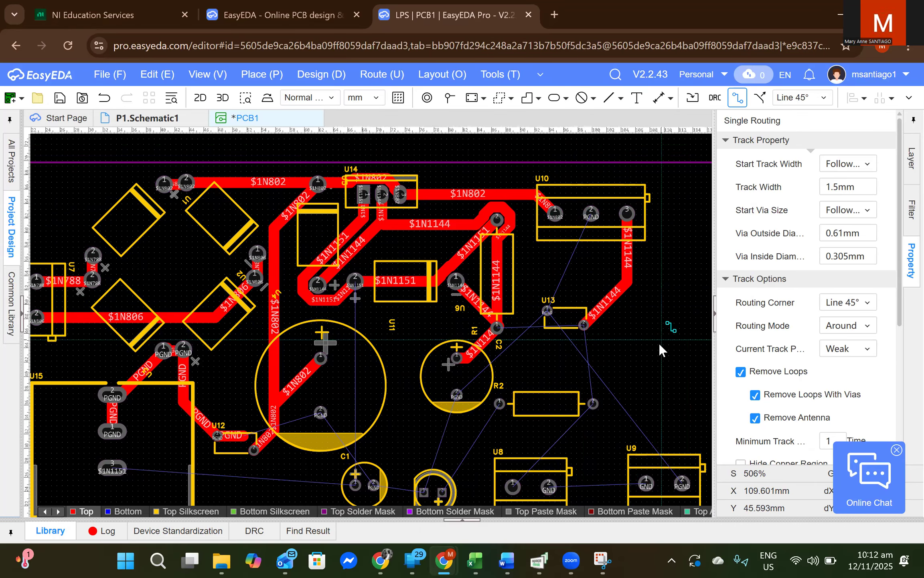
# Route PGND from U10's pad 2 around pad 3 to U9's pad 2, and GND from U9's pad 1 to U8's pad 2
pyautogui.scroll(-2, 656, 371)
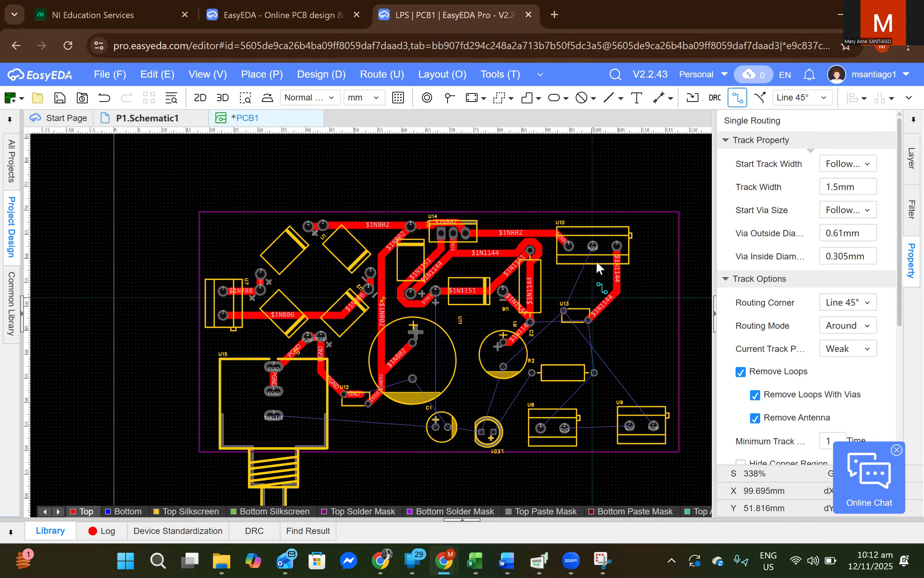
pyautogui.click(594, 246)
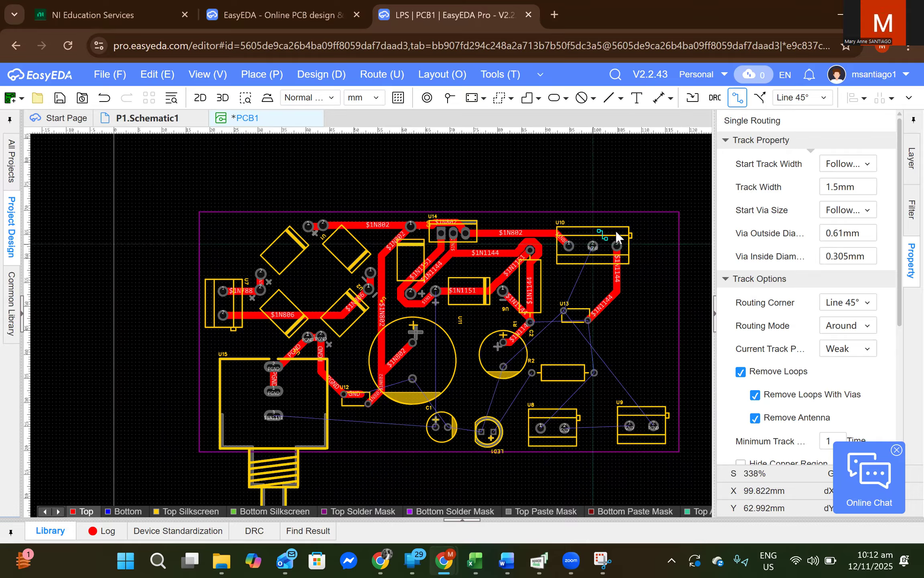
pyautogui.click(653, 426)
pyautogui.scroll(2, 628, 370)
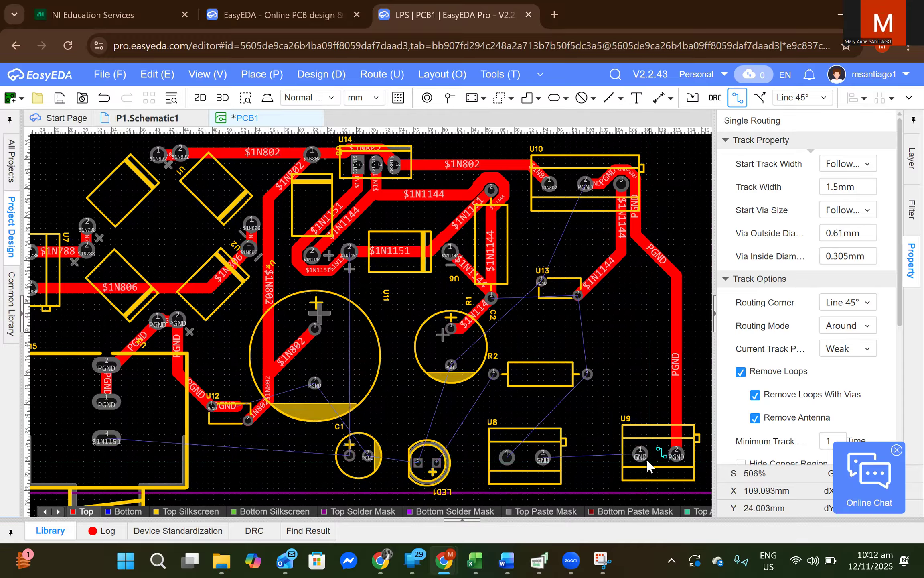
pyautogui.click(629, 459)
pyautogui.click(543, 457)
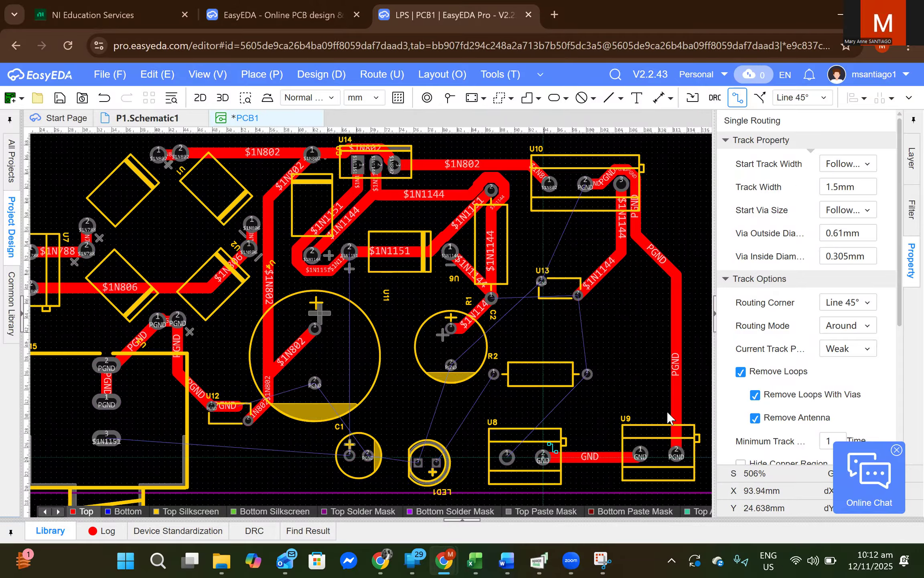
# Route $1N1144 from U13's right pad through R2's right pad to U8's pad 1, and $1N1775 from R2's left pad to LED1's right pad
pyautogui.click(578, 296)
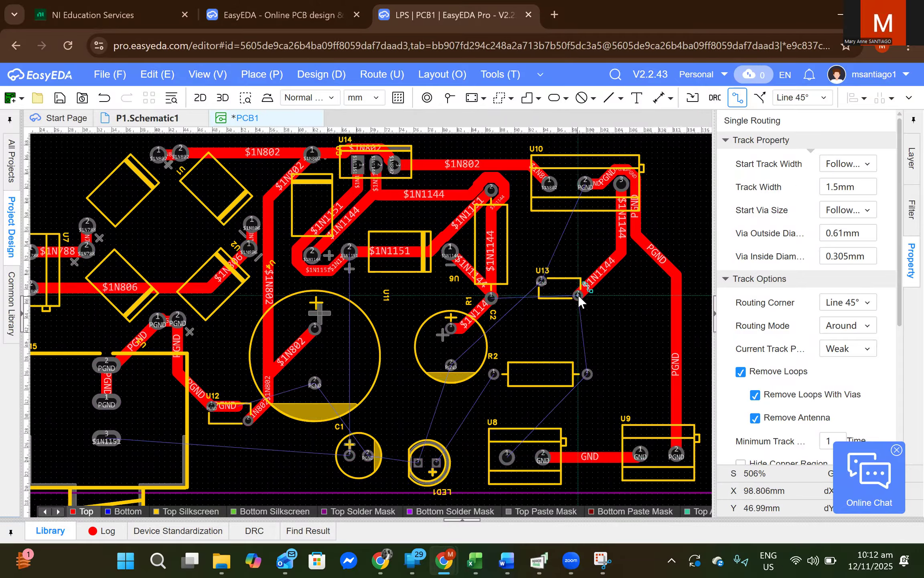
pyautogui.click(587, 374)
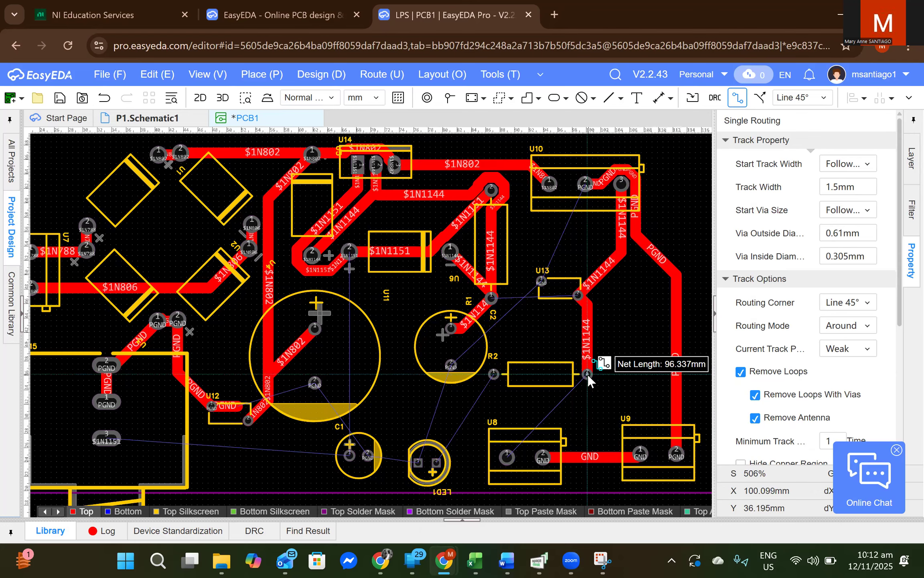
pyautogui.click(506, 457)
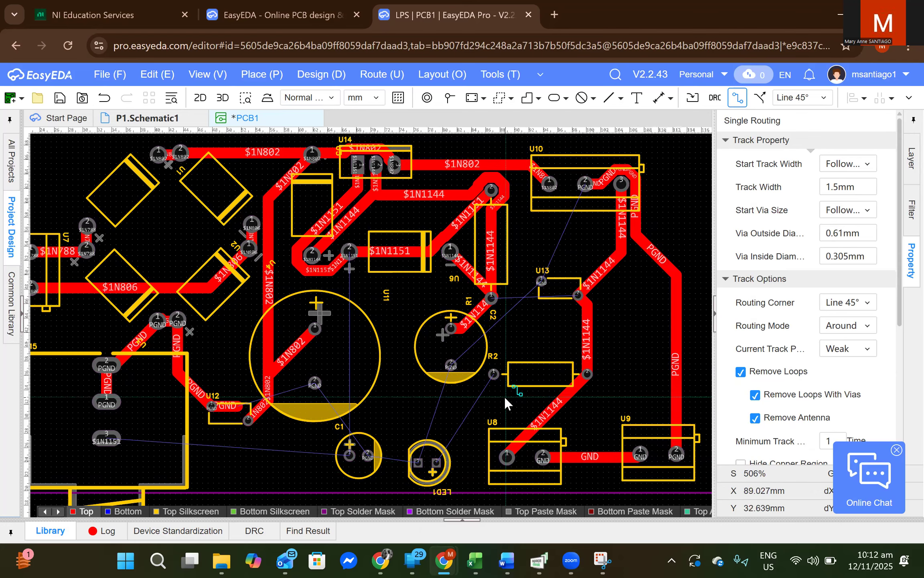
pyautogui.click(495, 374)
pyautogui.click(441, 463)
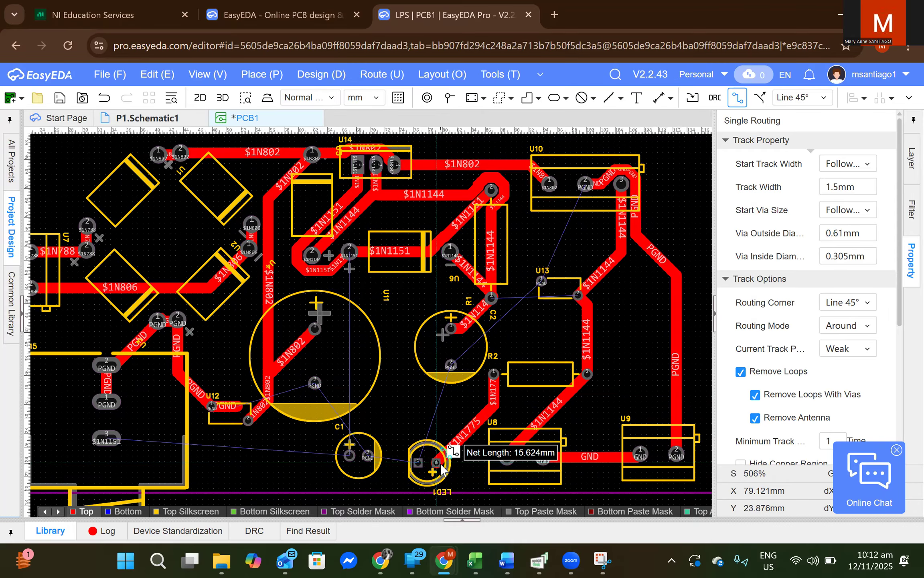
# Route the PGND track from U10's pad 2 through U13's left pad and C2's lower pad to LED1's left pad
pyautogui.click(585, 188)
pyautogui.click(543, 281)
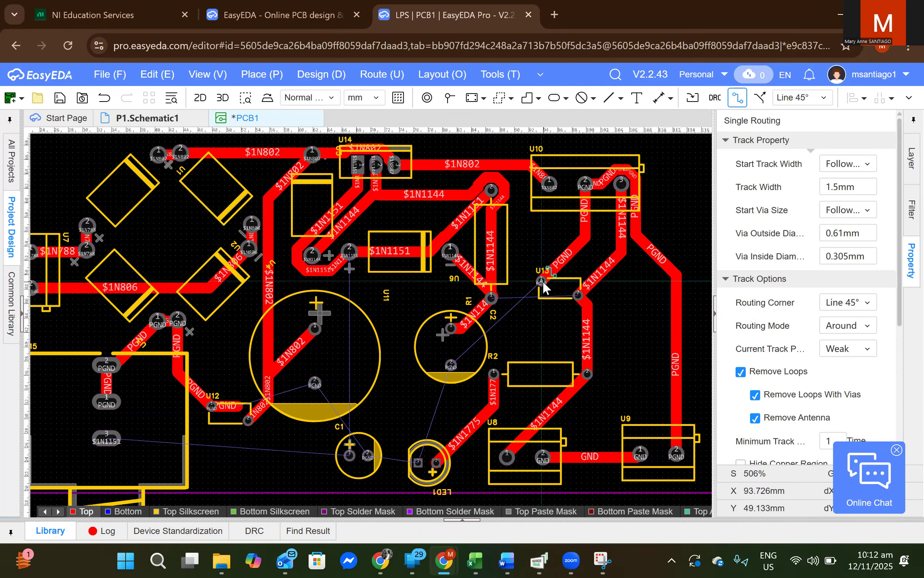
pyautogui.click(542, 281)
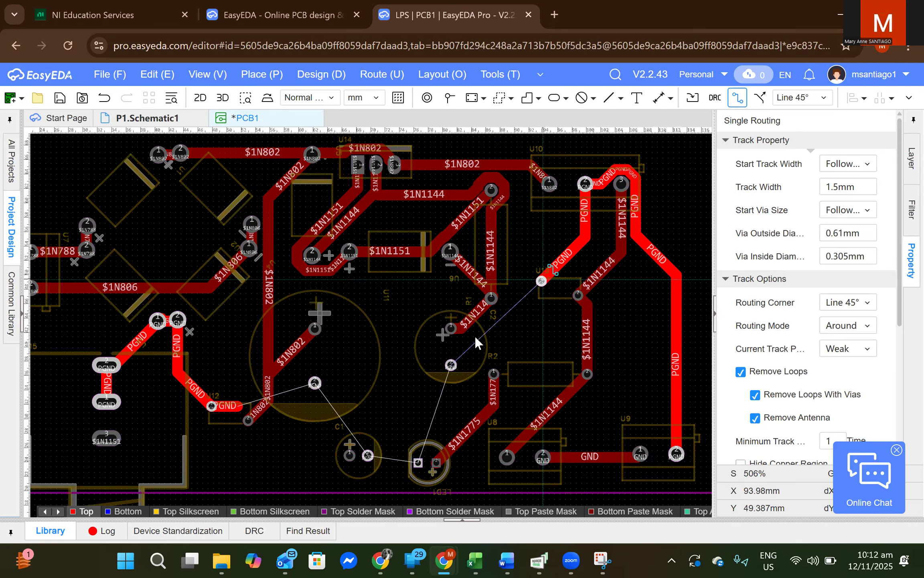
pyautogui.click(451, 364)
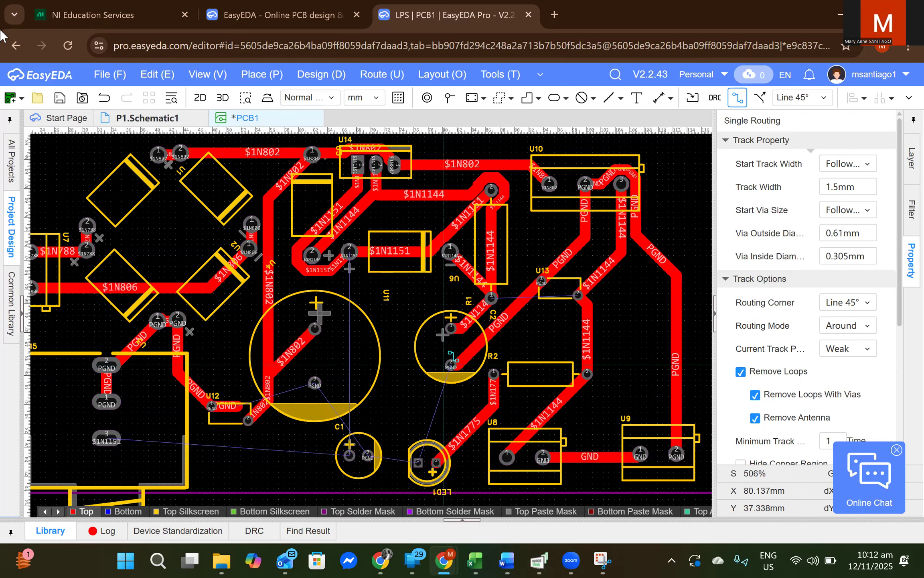
pyautogui.click(449, 365)
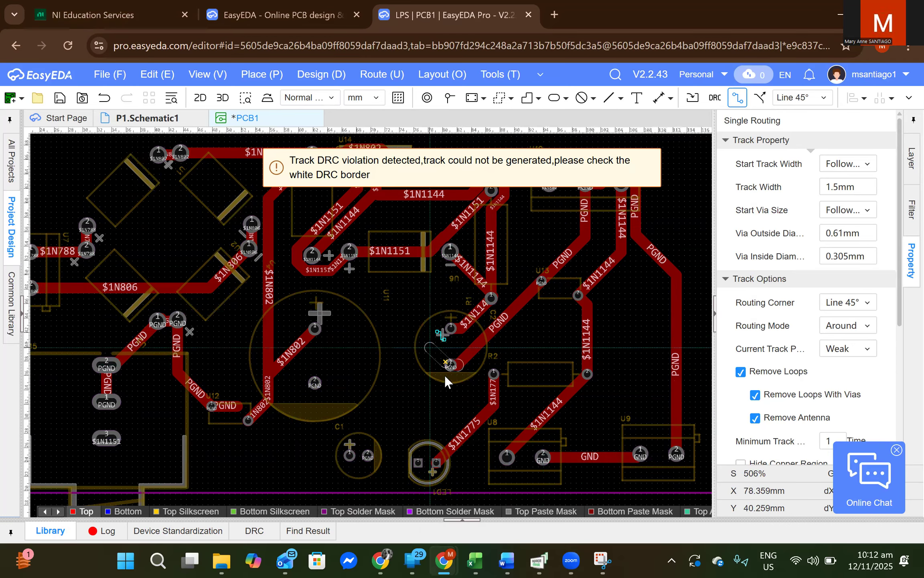
pyautogui.click(418, 461)
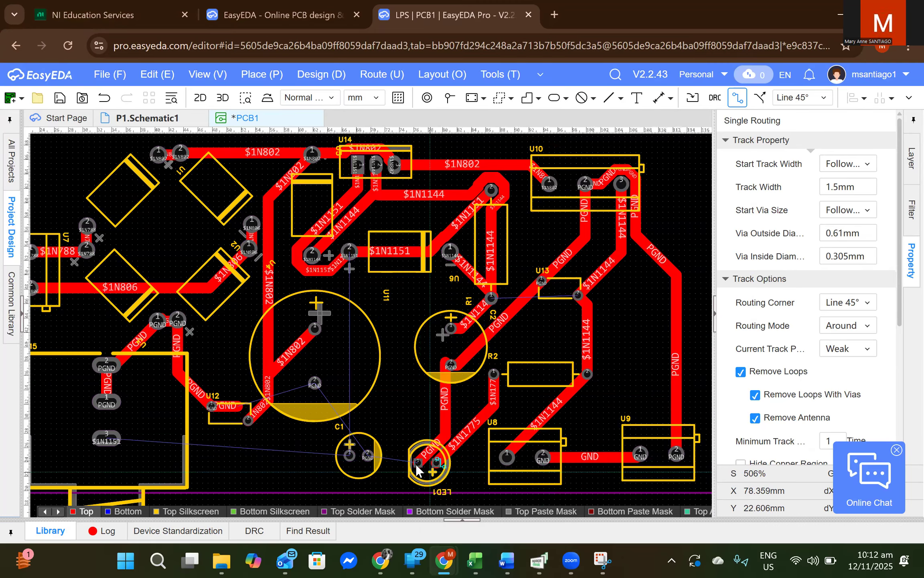
# Route PGND tracks from U9's pad 2 beneath U8 to LED1's left pad, and from C1's pad 2 to the same LED pad
pyautogui.click(676, 455)
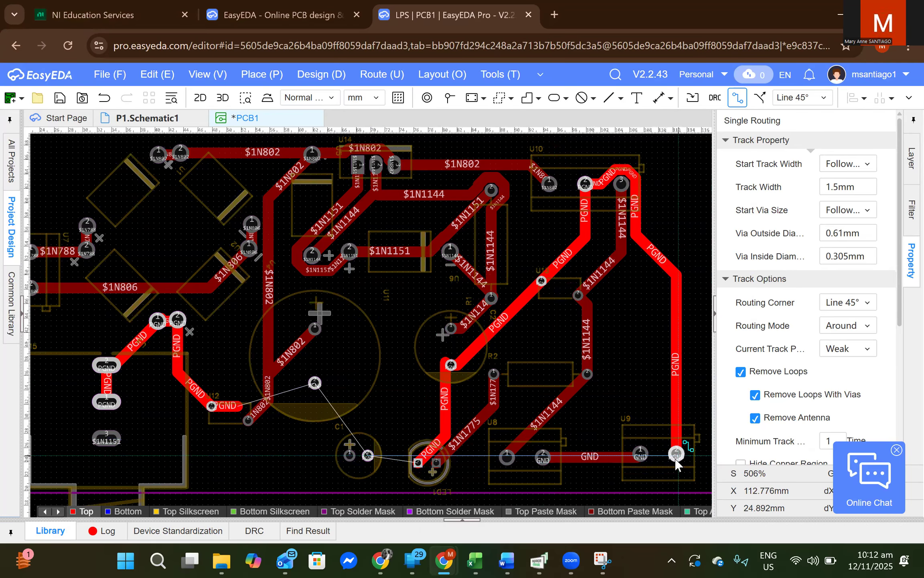
pyautogui.click(418, 463)
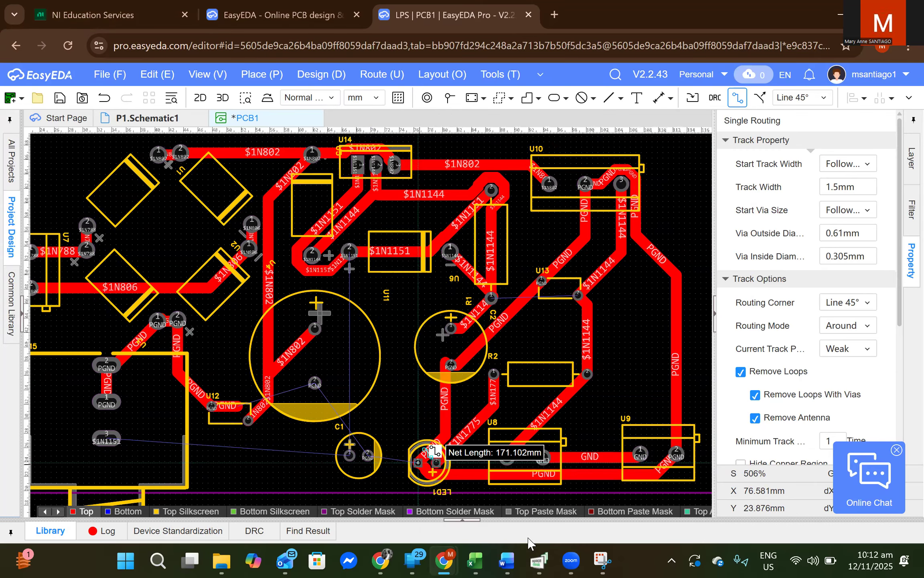
pyautogui.click(375, 458)
pyautogui.click(418, 463)
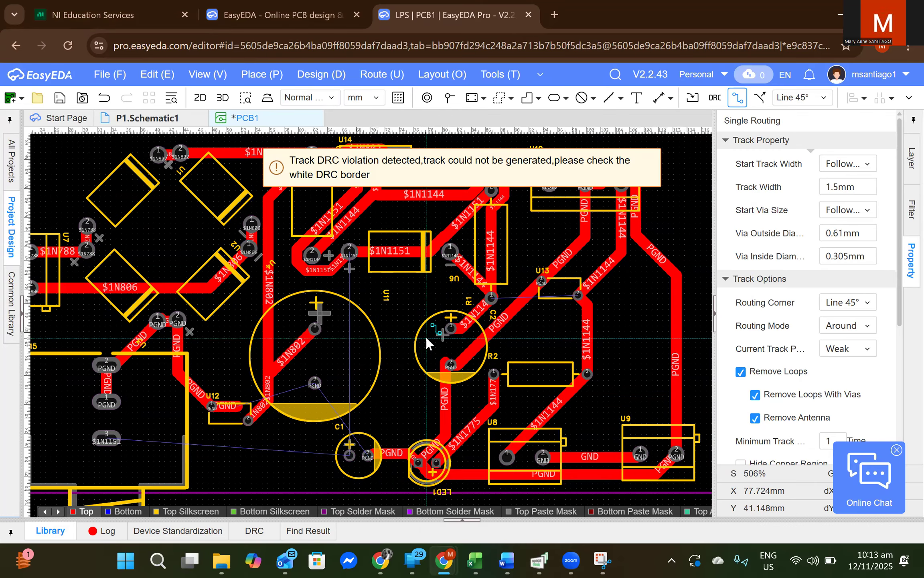
# Route a $1N1151 track straight down from diode U6's pad 2 to capacitor C1's pad 1
pyautogui.scroll(-2, 425, 337)
pyautogui.scroll(2, 425, 336)
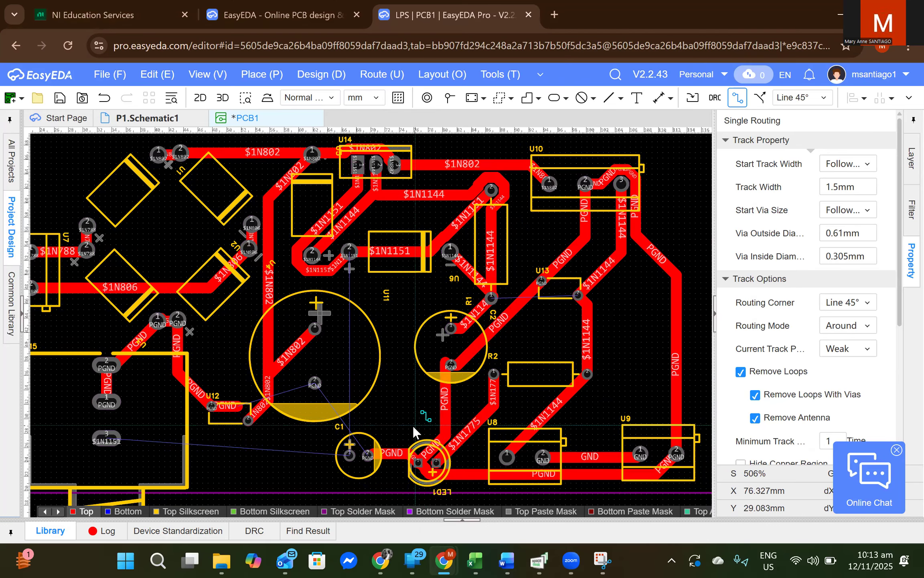
pyautogui.click(352, 259)
pyautogui.click(354, 453)
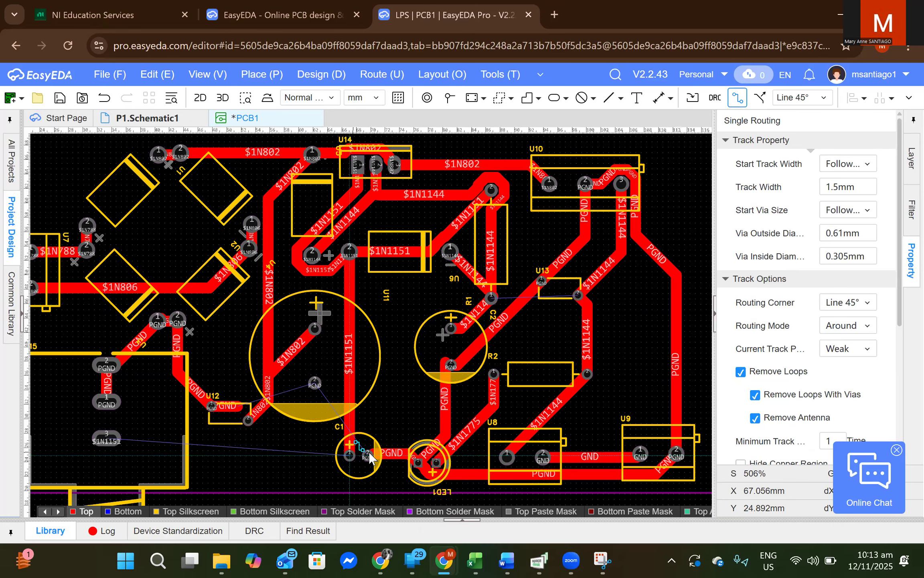
pyautogui.click(363, 467)
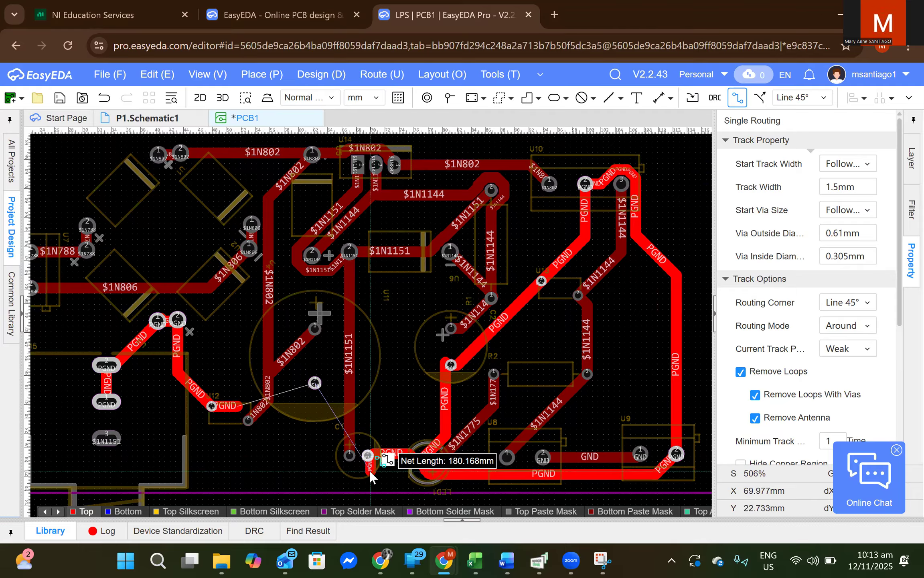
pyautogui.rightClick(369, 472)
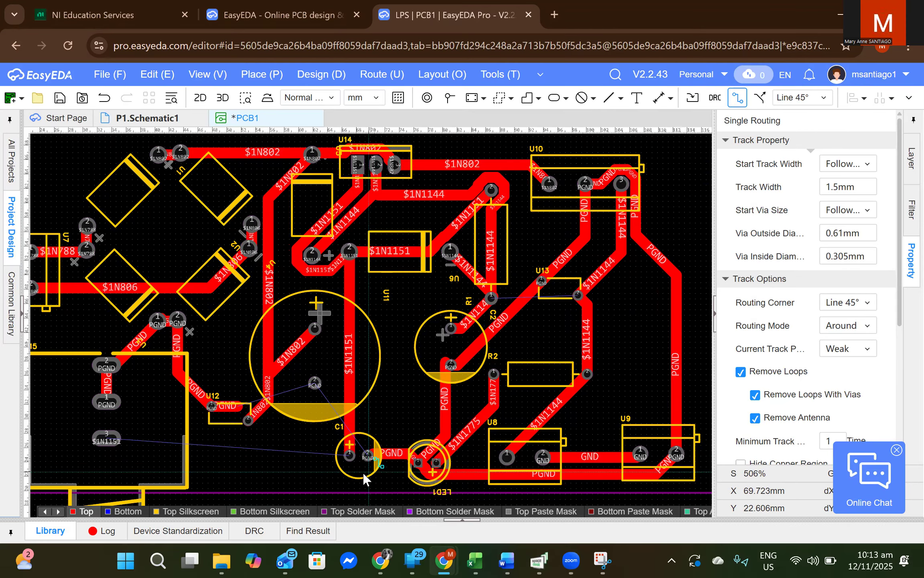
pyautogui.click(351, 414)
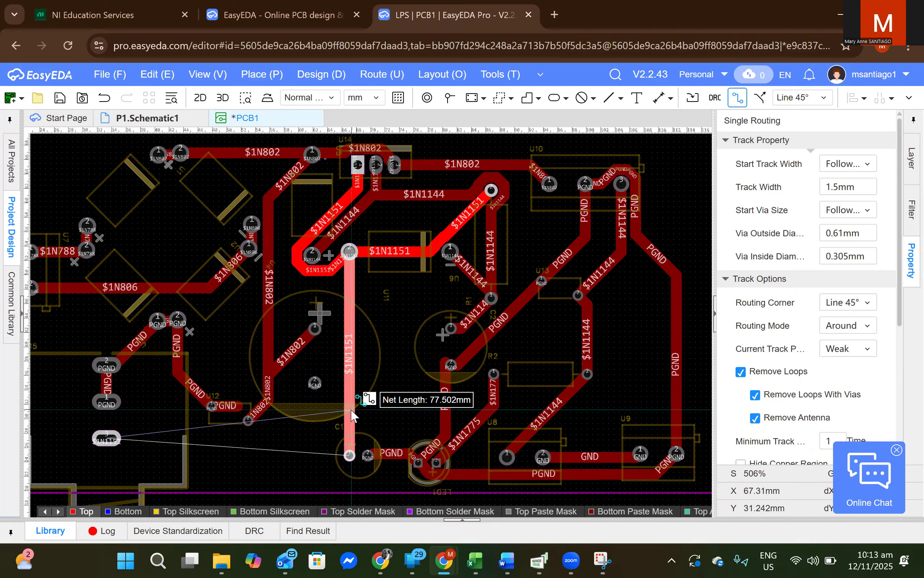
pyautogui.rightClick(356, 376)
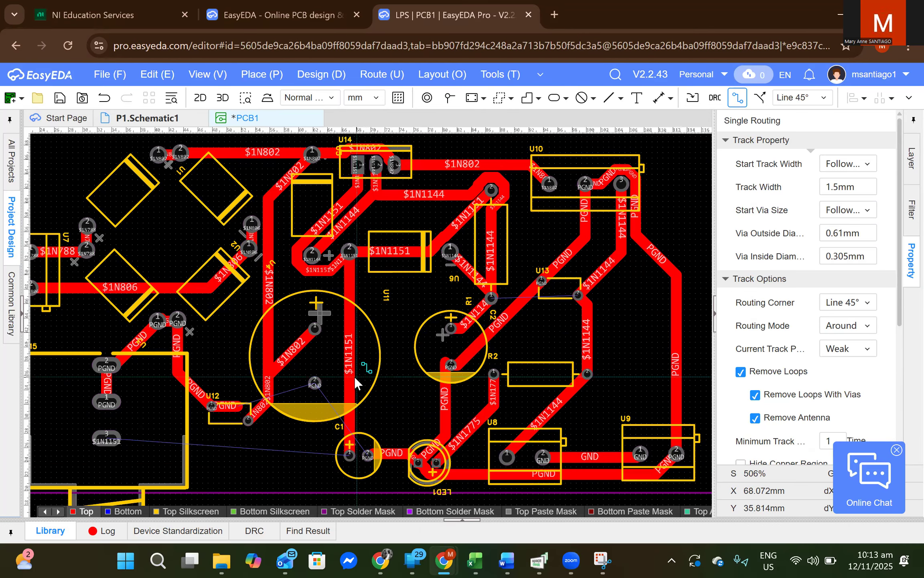
pyautogui.click(351, 377)
pyautogui.rightClick(351, 377)
pyautogui.rightClick(351, 377)
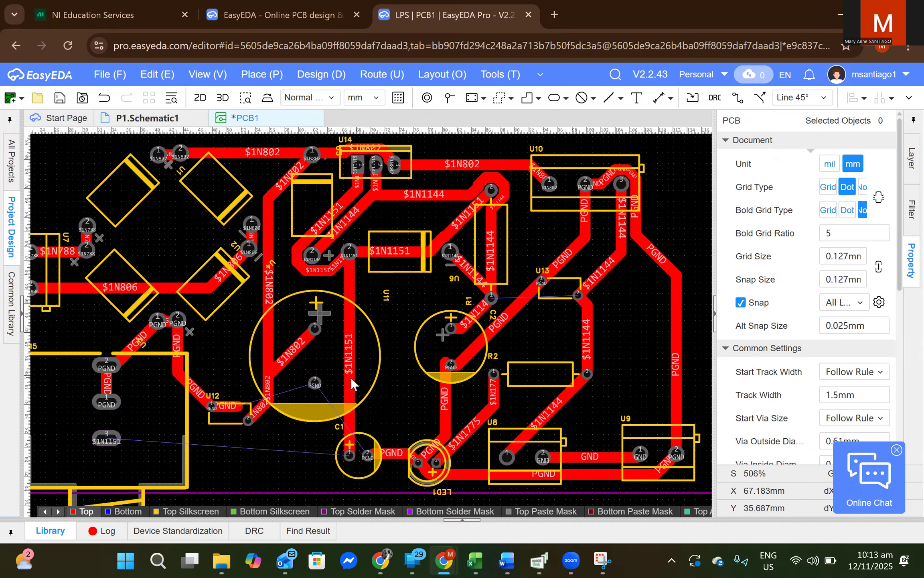
# Delete the vertical $1N1151 track between U6 and C1, and move capacitor C1 into the gap between U11 and C2
pyautogui.click(351, 377)
pyautogui.press('Delete')
pyautogui.click(367, 443)
pyautogui.moveTo(368, 445); pyautogui.dragTo(402, 296)
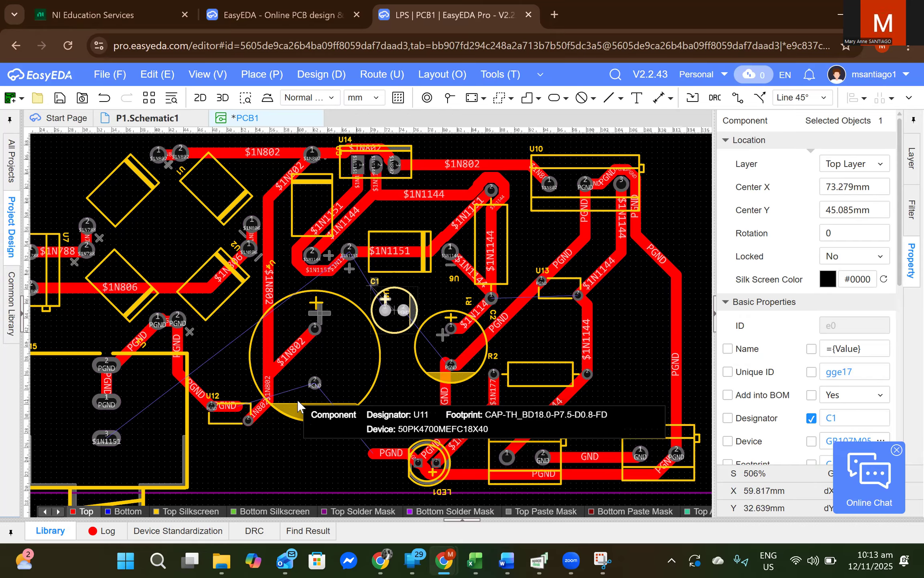
pyautogui.scroll(-2, 281, 467)
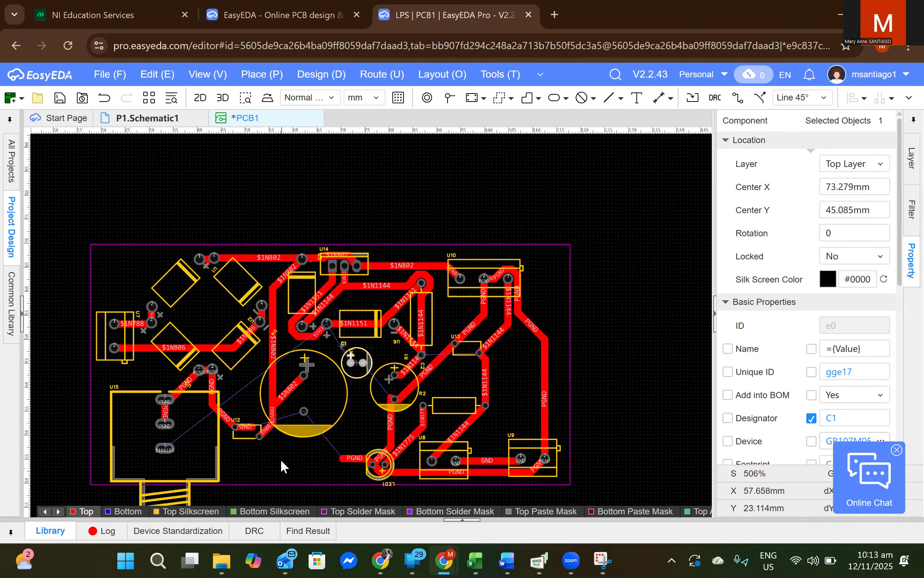
pyautogui.moveTo(280, 457); pyautogui.dragTo(289, 382, button='right')
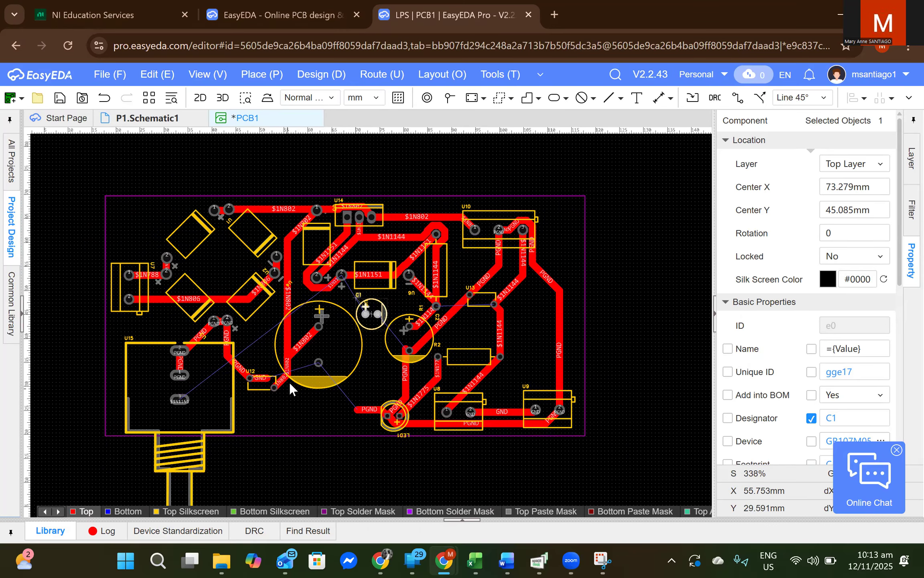
pyautogui.scroll(2, 291, 382)
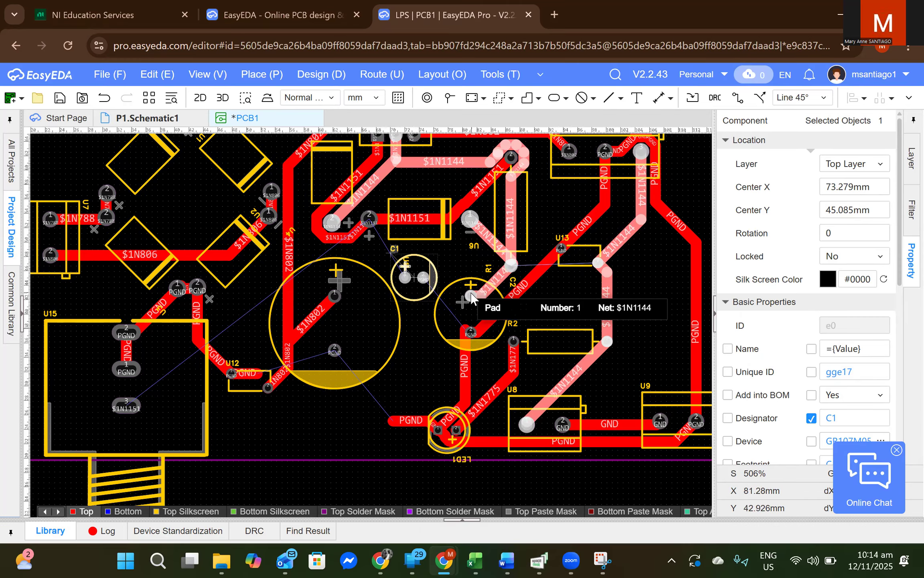
# Delete the PGND track between U13 and C2, and route a 1.5 mm $1N1144 track from R1's lower pad to U13's right pad
pyautogui.click(522, 286)
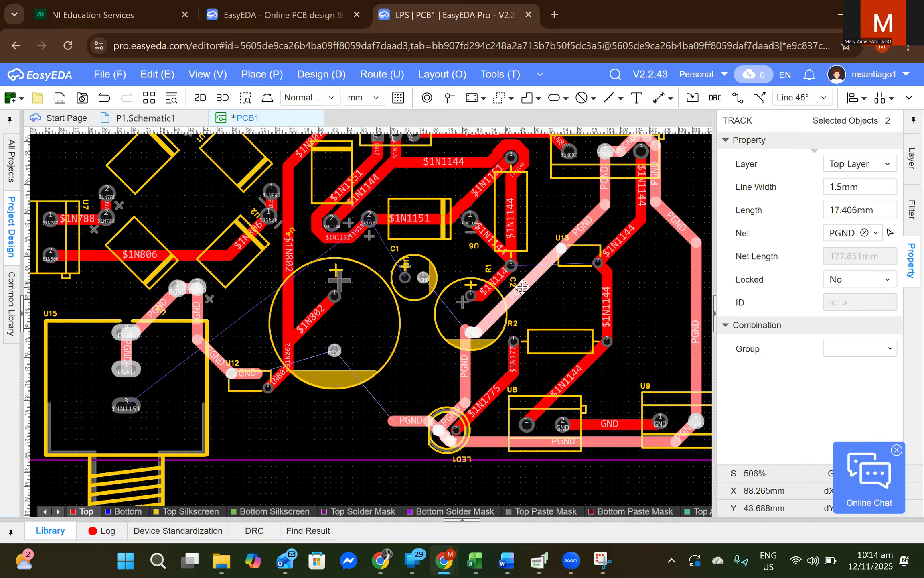
pyautogui.press('Delete')
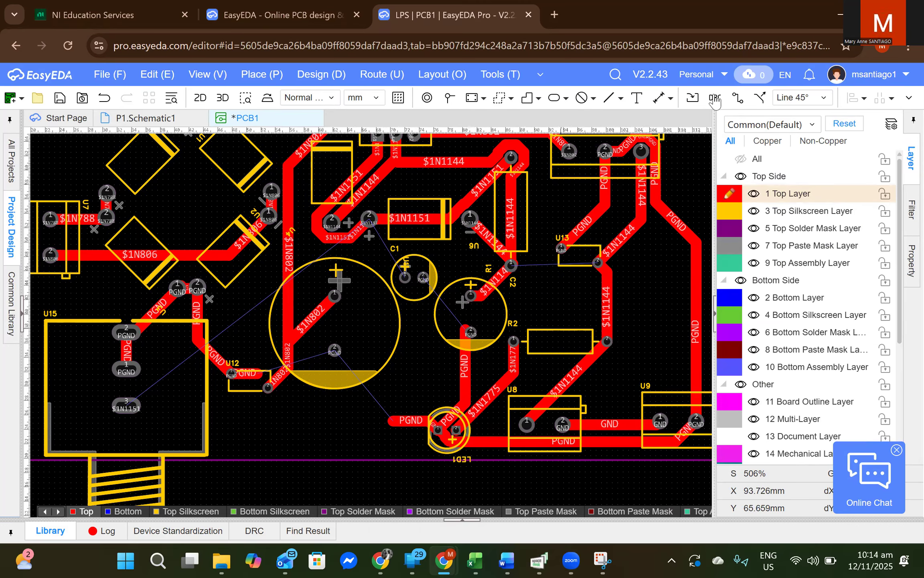
pyautogui.click(737, 98)
pyautogui.click(833, 187)
pyautogui.write('1.5')
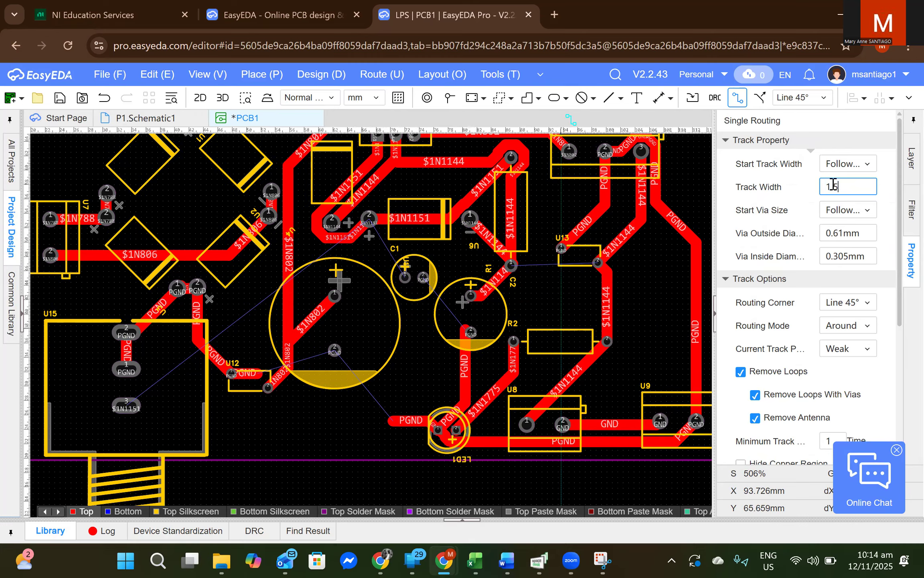
pyautogui.press('Return')
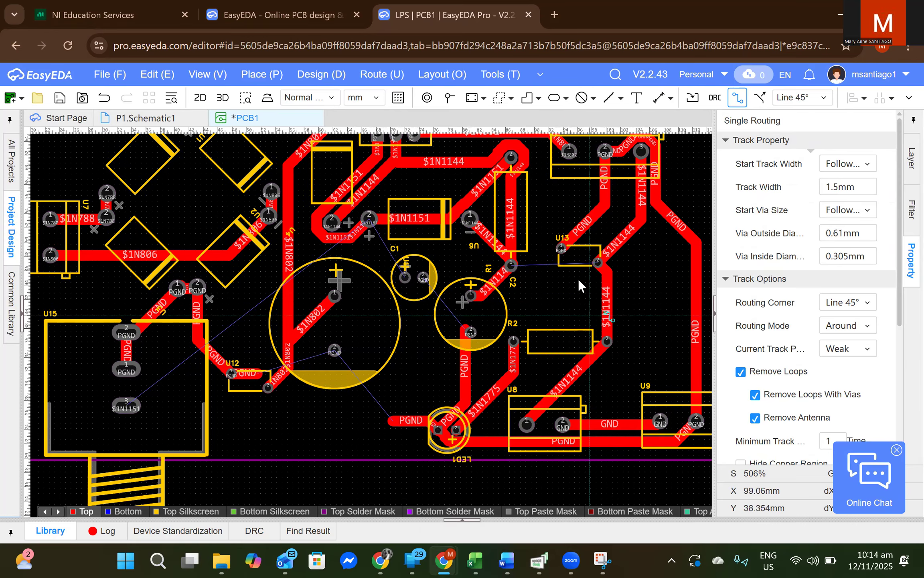
pyautogui.click(512, 265)
pyautogui.click(602, 264)
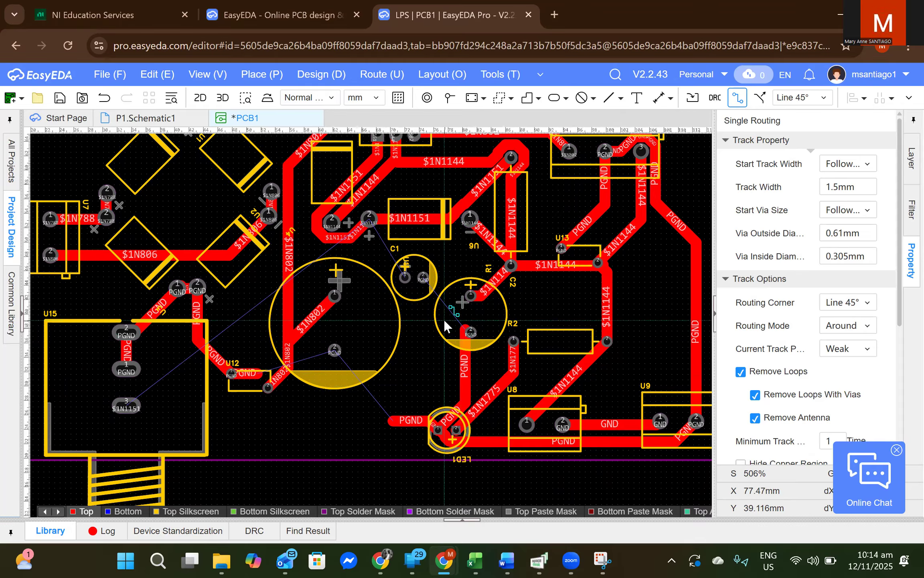
# Route PGND from C2's pad 2 to C1's pad 2, and $1N1151 from diode U6's pad 2 to U15's pad 3
pyautogui.click(467, 328)
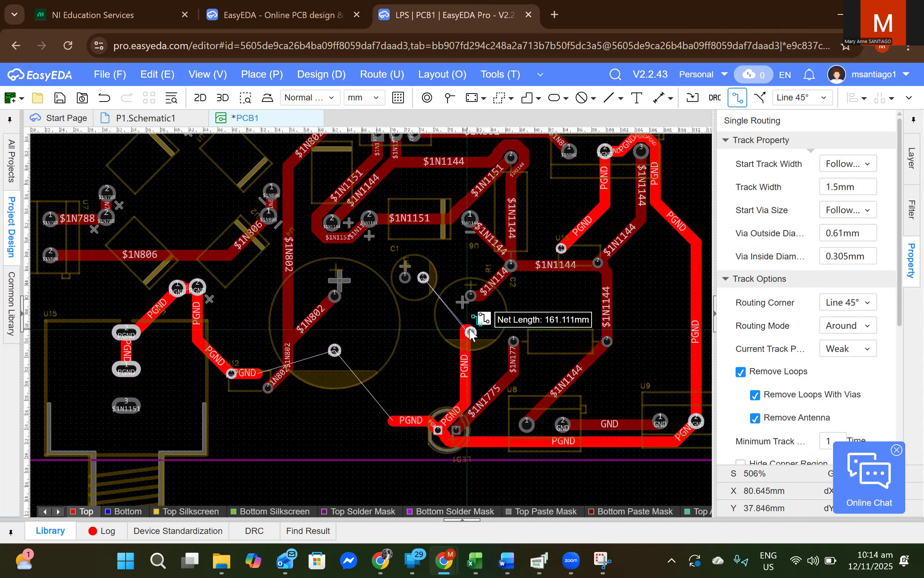
pyautogui.click(425, 280)
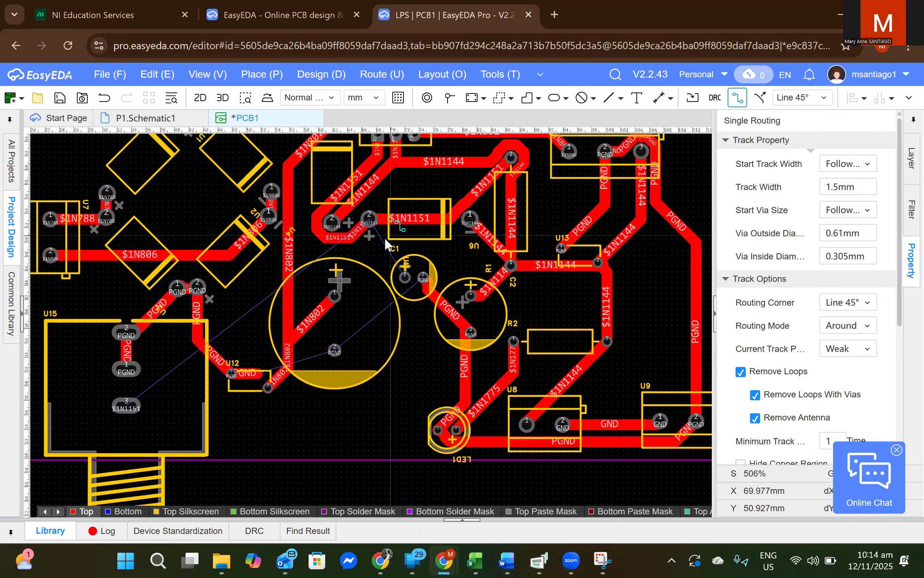
pyautogui.scroll(2, 384, 251)
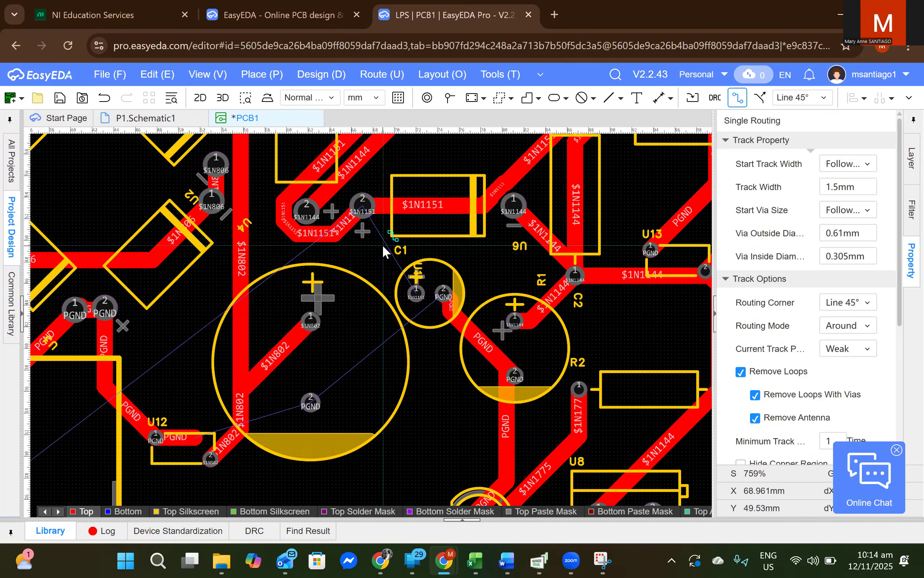
pyautogui.scroll(-2, 383, 247)
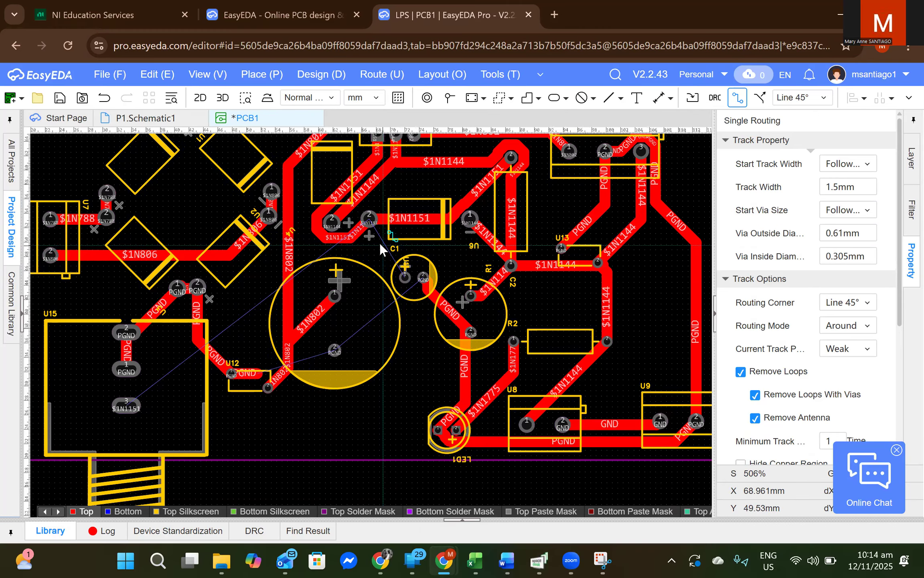
pyautogui.click(368, 221)
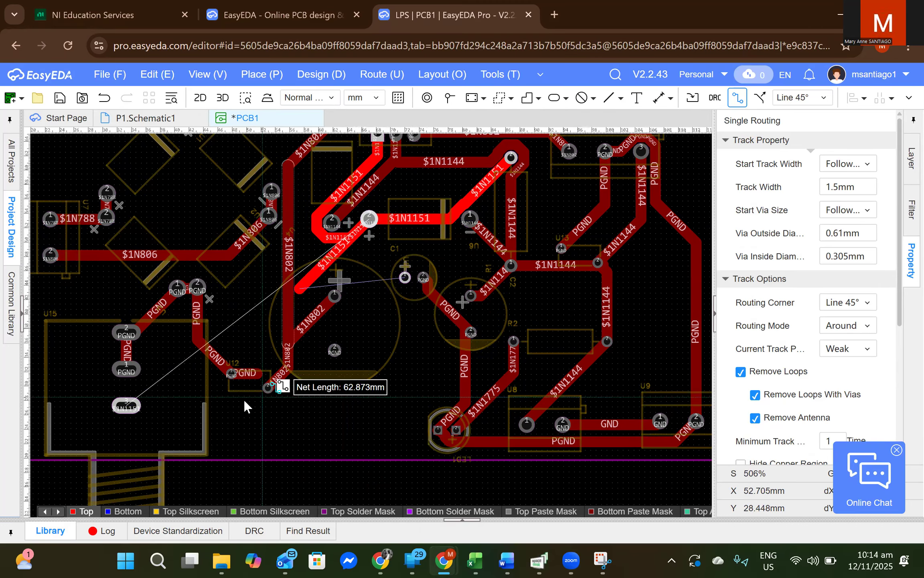
pyautogui.click(128, 408)
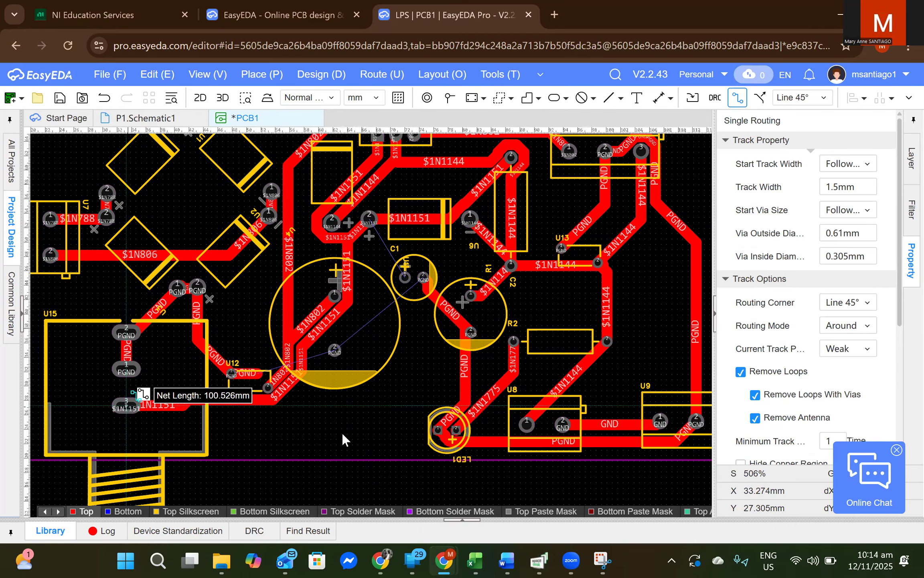
# Route PGND from U15's pad 1 through U11's pad 2 to C1's pad 2, and $1N1151 from U6's pad 2 to C1's pad 1
pyautogui.click(120, 369)
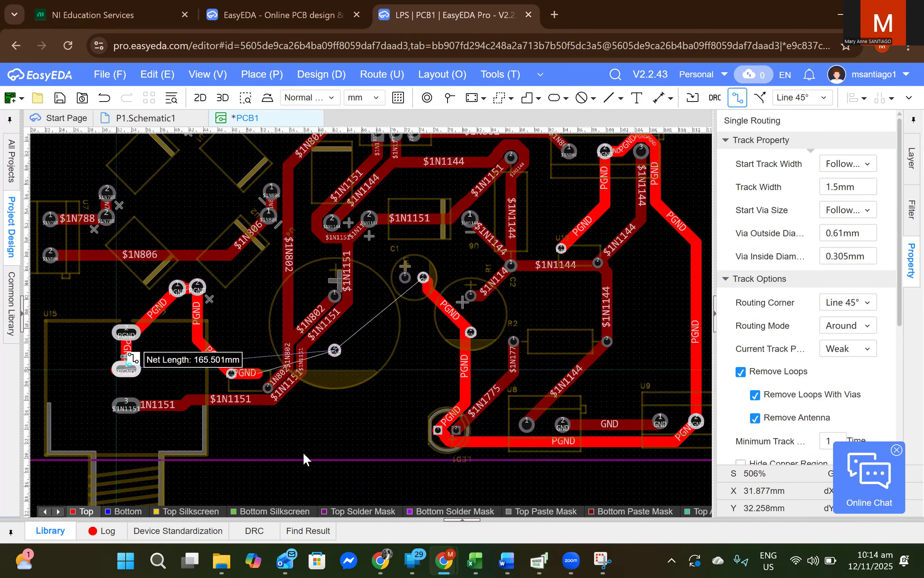
pyautogui.click(335, 350)
pyautogui.click(335, 349)
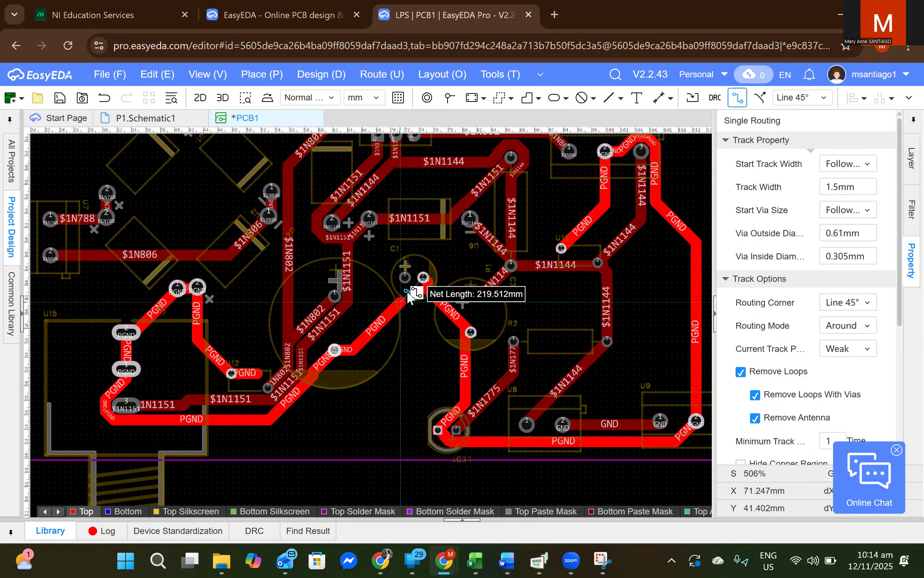
pyautogui.click(425, 278)
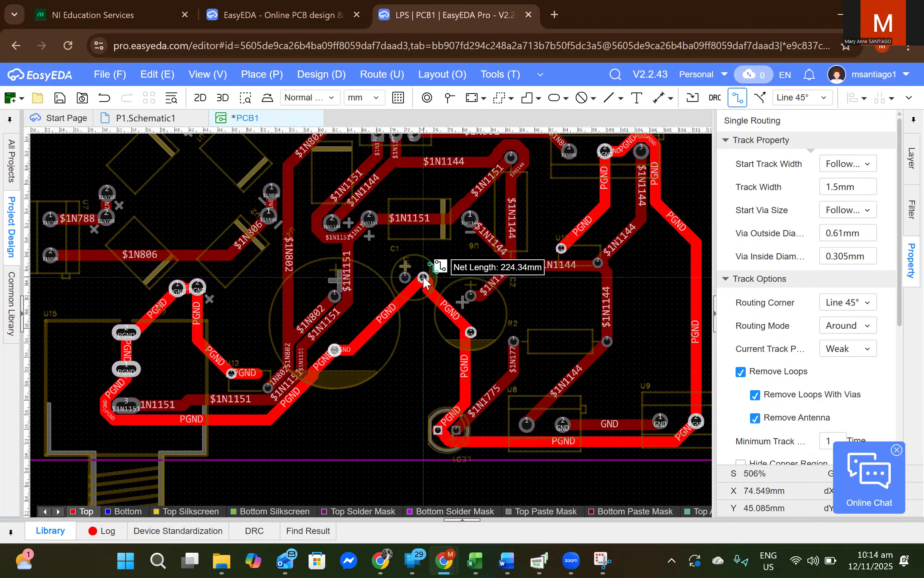
pyautogui.click(369, 219)
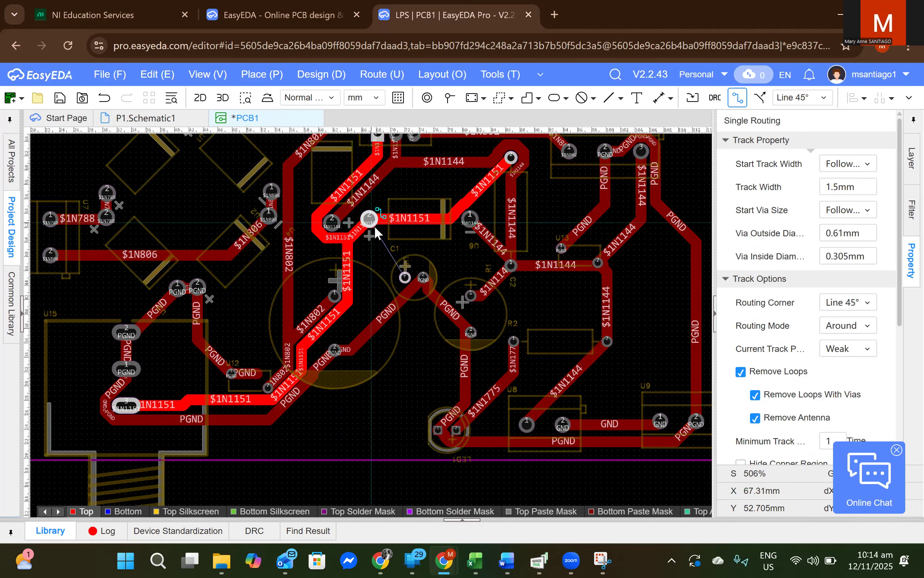
pyautogui.click(406, 276)
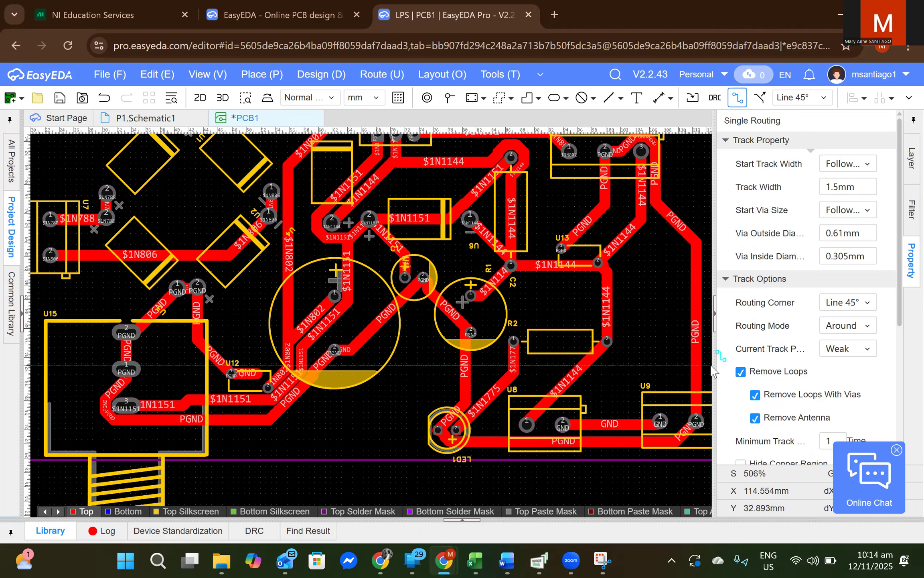
# Draw a rectangular fill region 100 mm wide and about 47 mm high from the board outline's upper-left corner on the top layer
pyautogui.scroll(-2, 663, 362)
pyautogui.scroll(2, 652, 369)
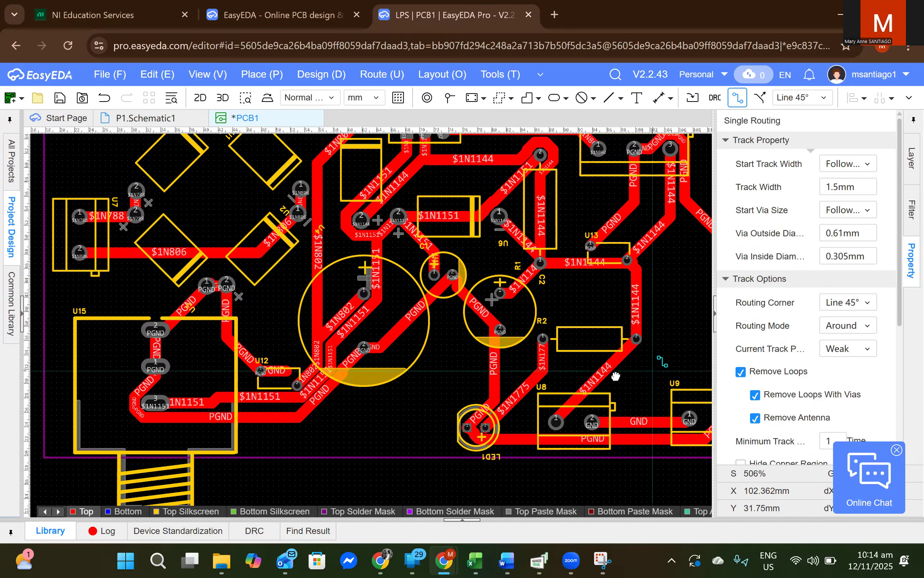
pyautogui.scroll(-2, 627, 367)
pyautogui.moveTo(630, 371); pyautogui.dragTo(592, 363, button='right')
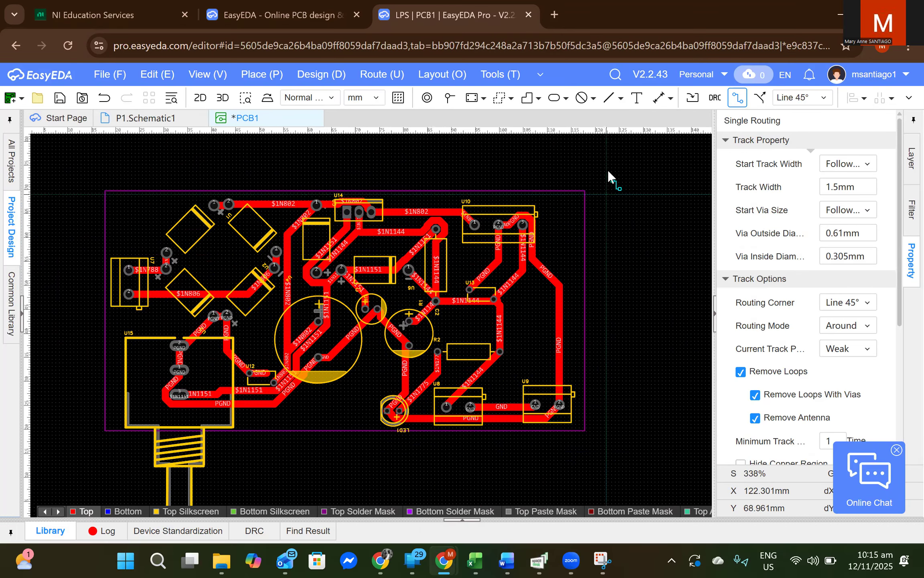
pyautogui.click(525, 99)
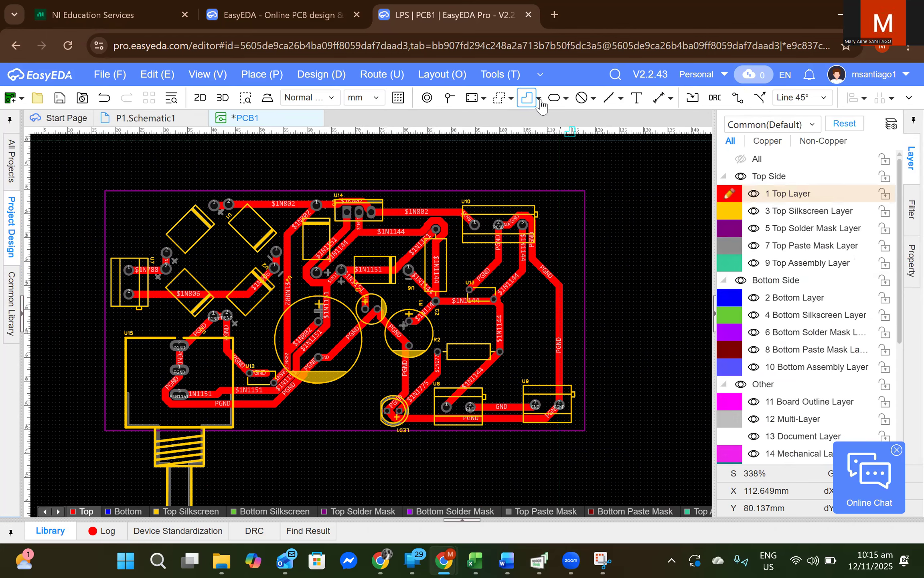
pyautogui.click(539, 100)
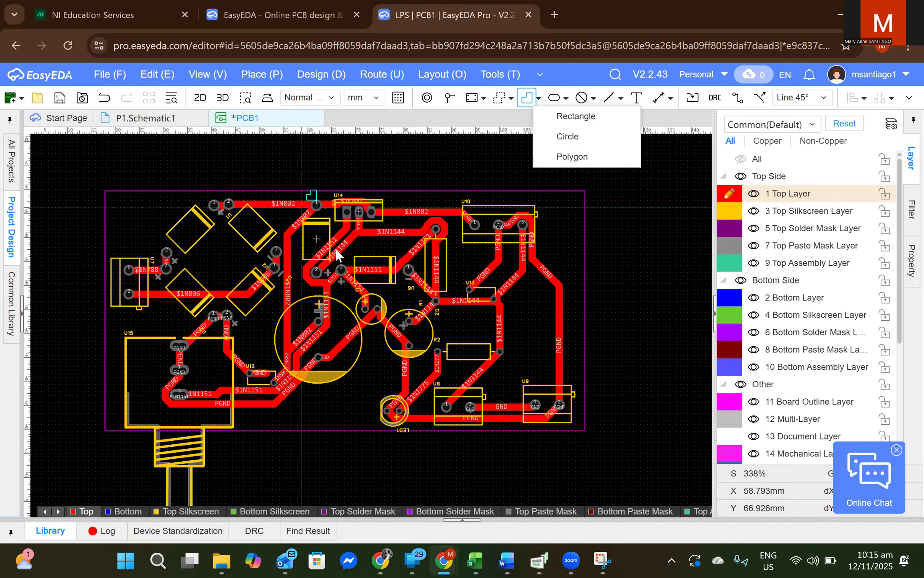
pyautogui.click(574, 117)
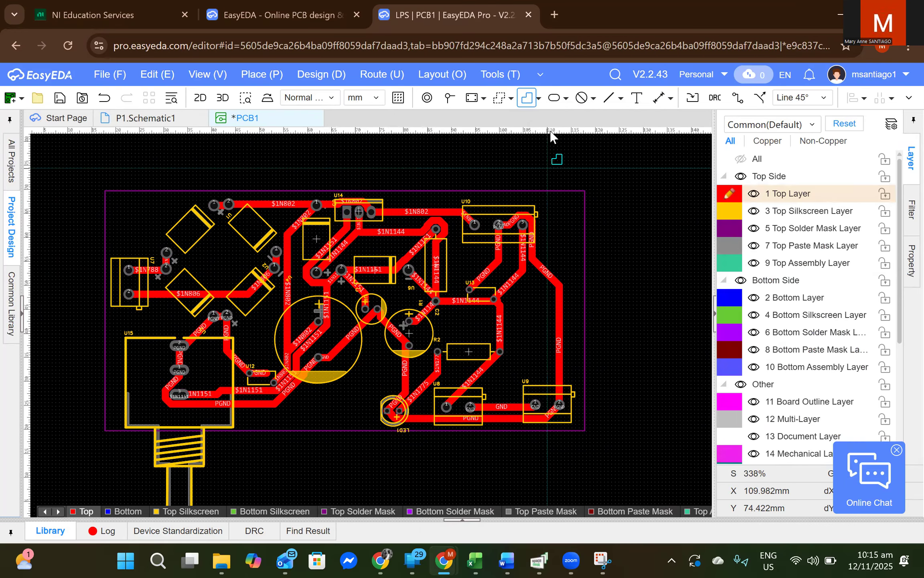
pyautogui.click(104, 190)
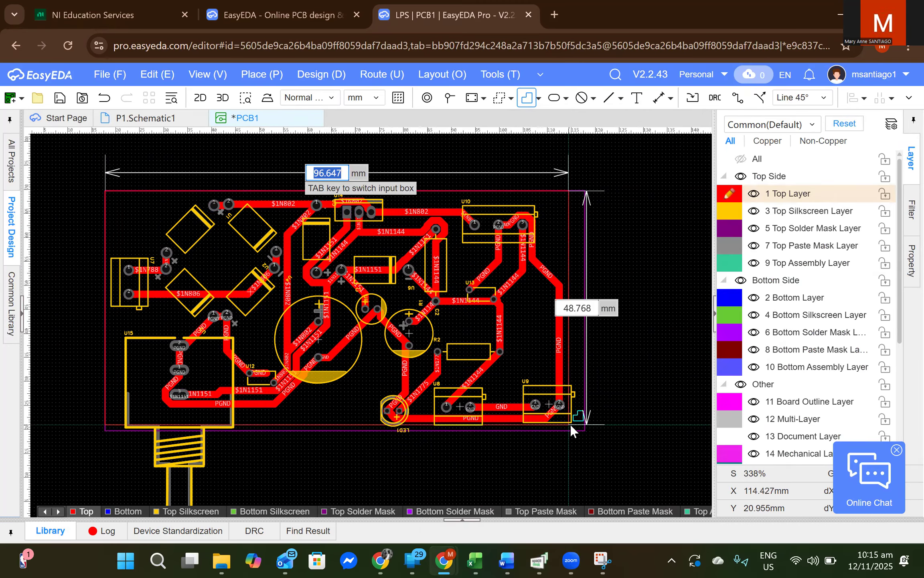
pyautogui.write('100')
pyautogui.press('Return')
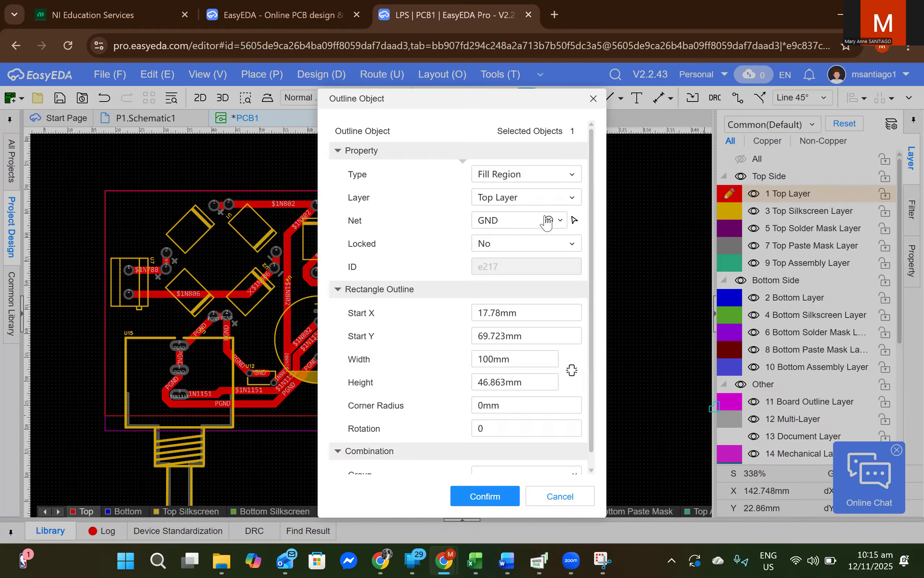
# Assign the fill region to the PGND net and place it despite the DRC violation
pyautogui.click(549, 220)
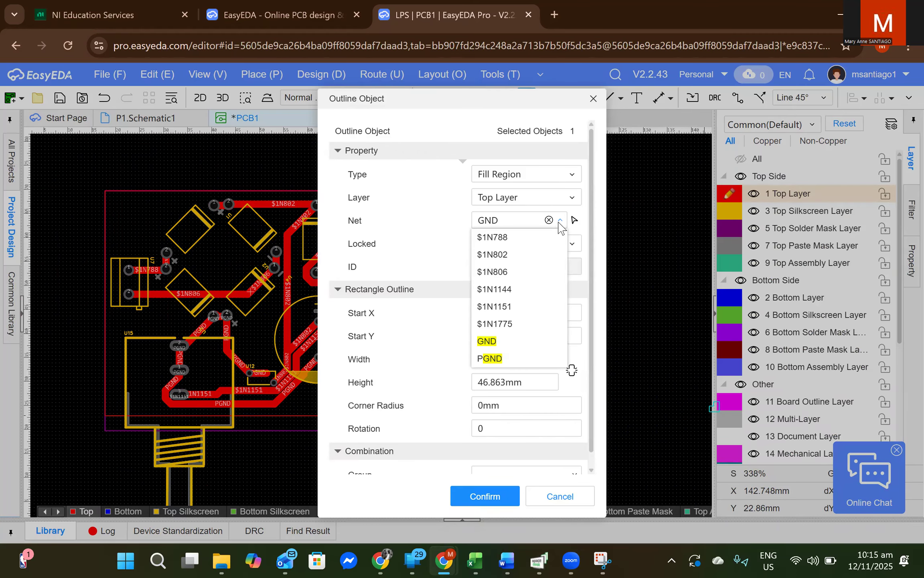
pyautogui.click(487, 359)
pyautogui.click(486, 497)
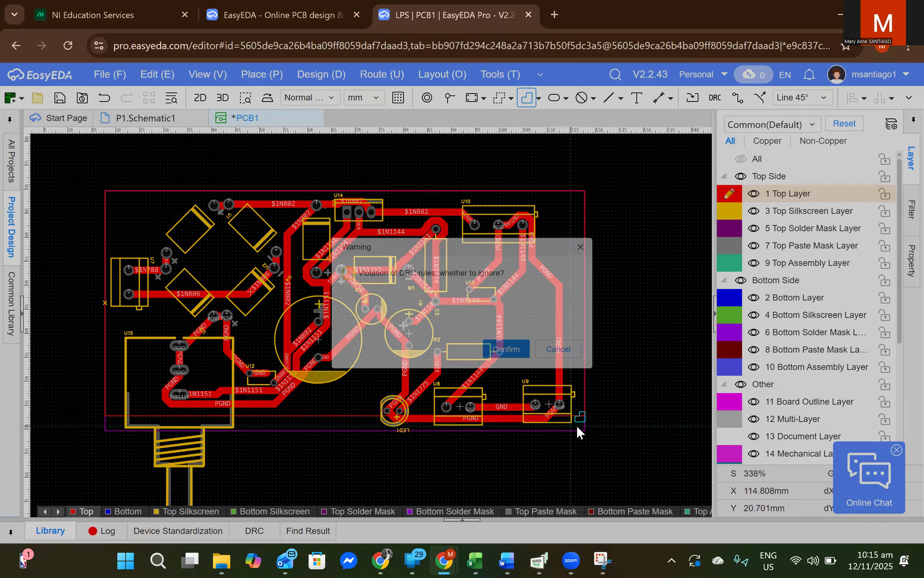
pyautogui.click(507, 350)
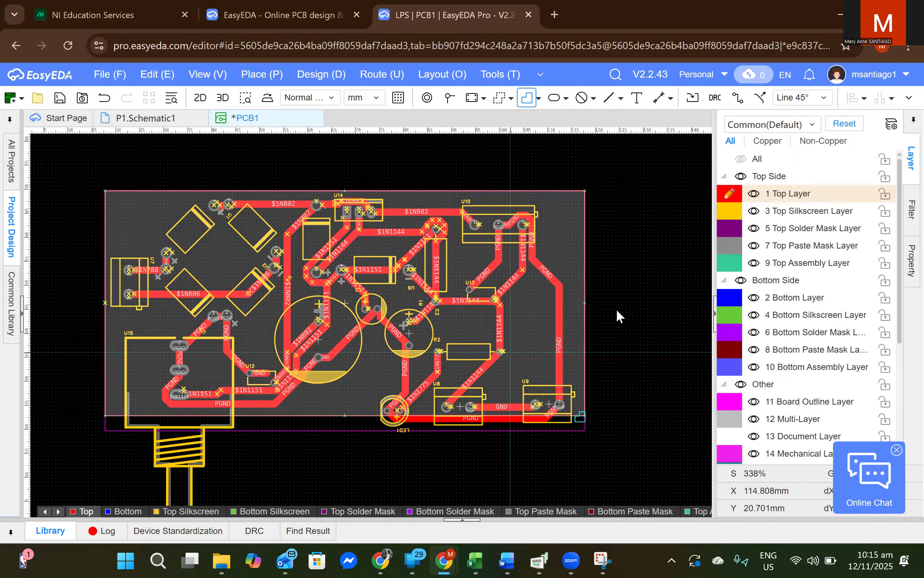
# Delete the PGND fill region from the board
pyautogui.click(587, 420)
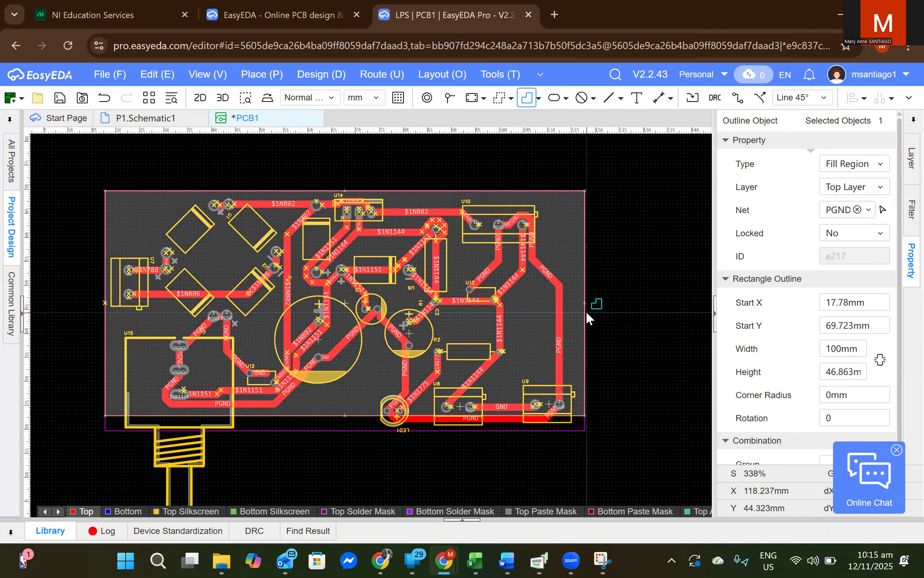
pyautogui.press('Escape')
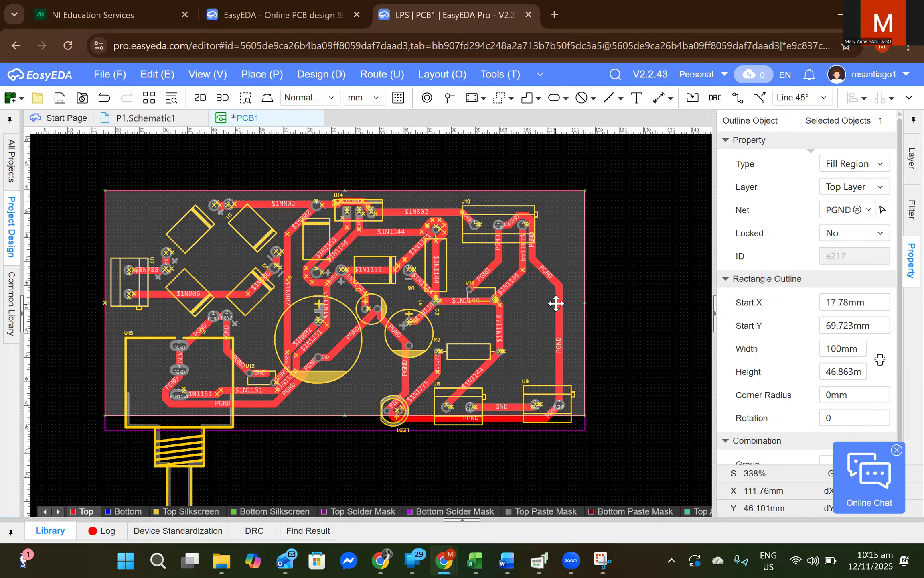
pyautogui.press('Delete')
pyautogui.scroll(-2, 605, 328)
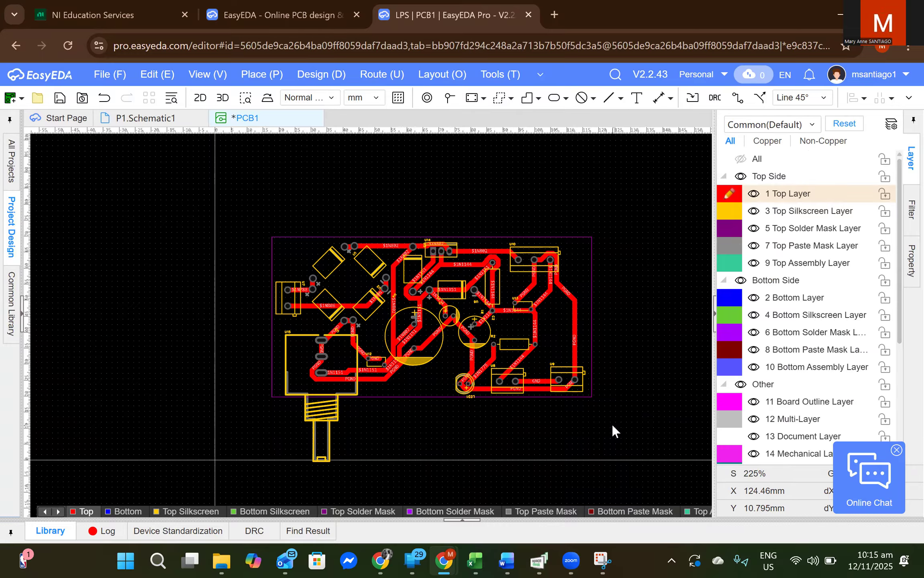
pyautogui.scroll(2, 612, 424)
pyautogui.scroll(-2, 612, 425)
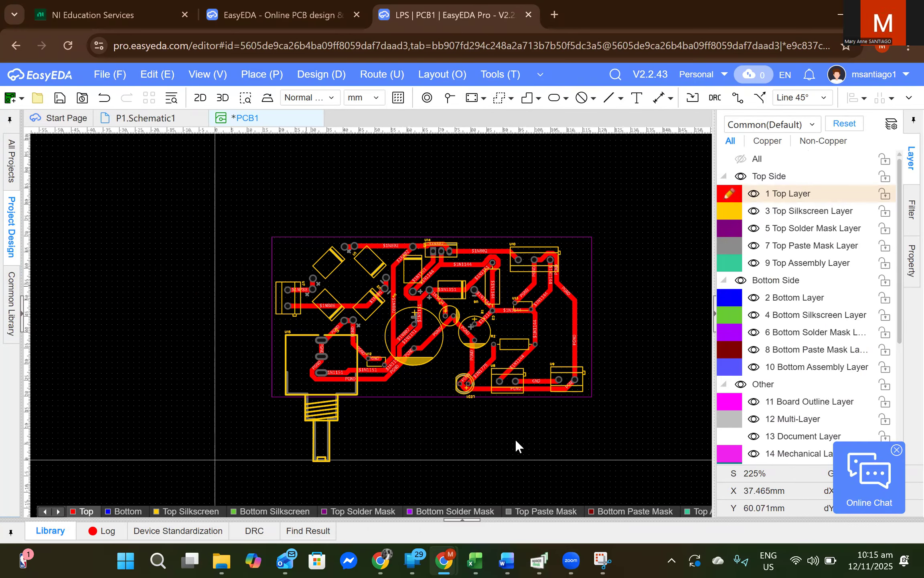